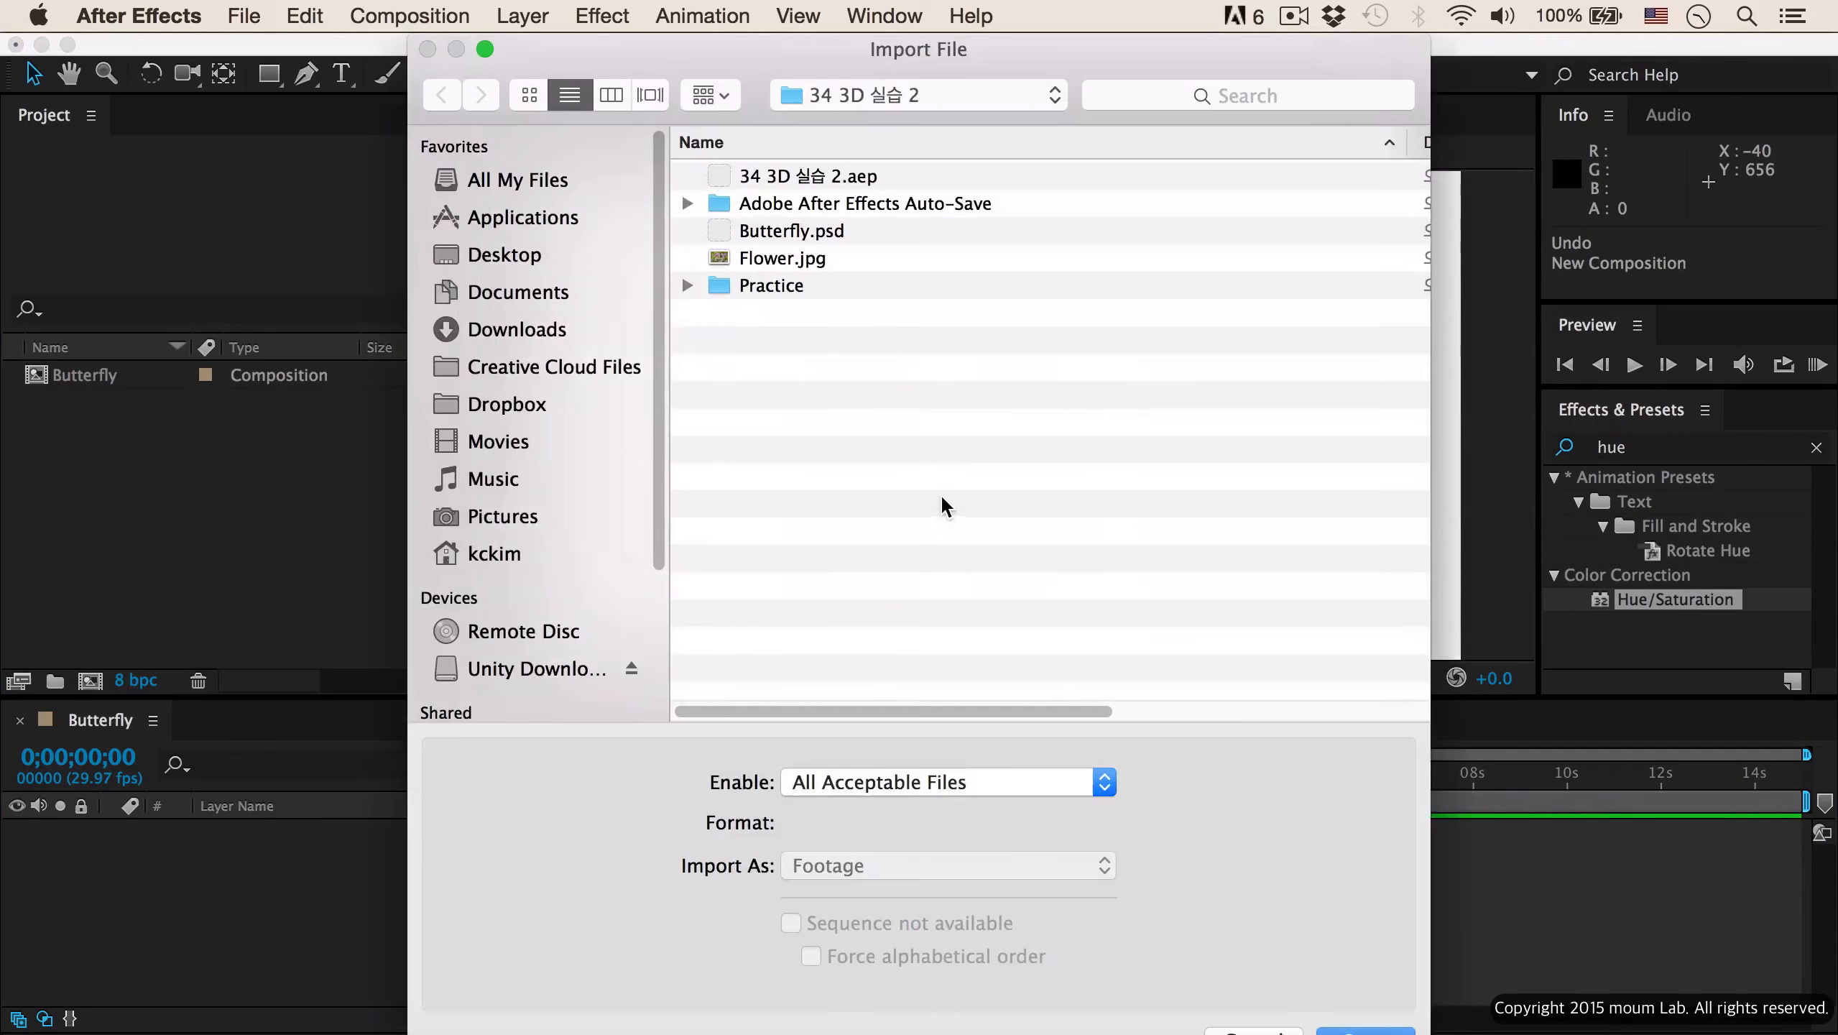
- Import Butterfly.psd as Composition - Retain Layer Sizes with editable layer styles
{"action": "left_click", "coordinate": [805, 232]}
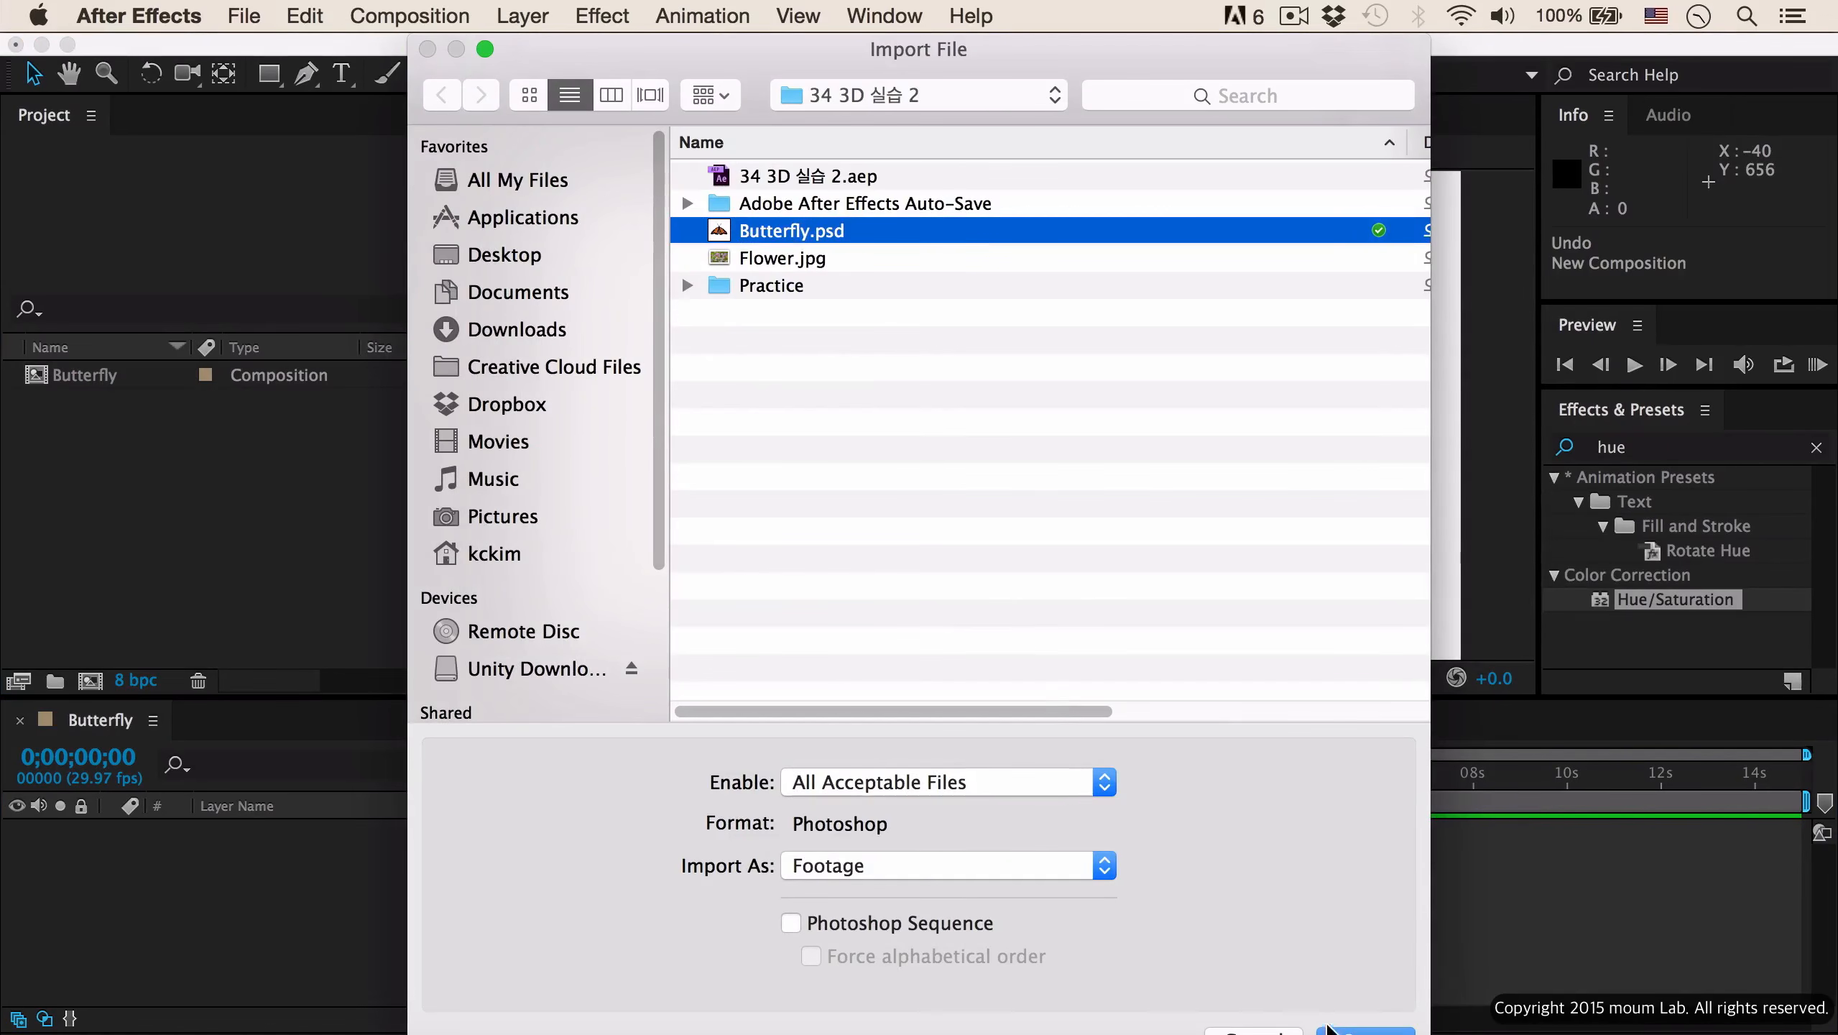
{"action": "left_click", "coordinate": [1021, 866]}
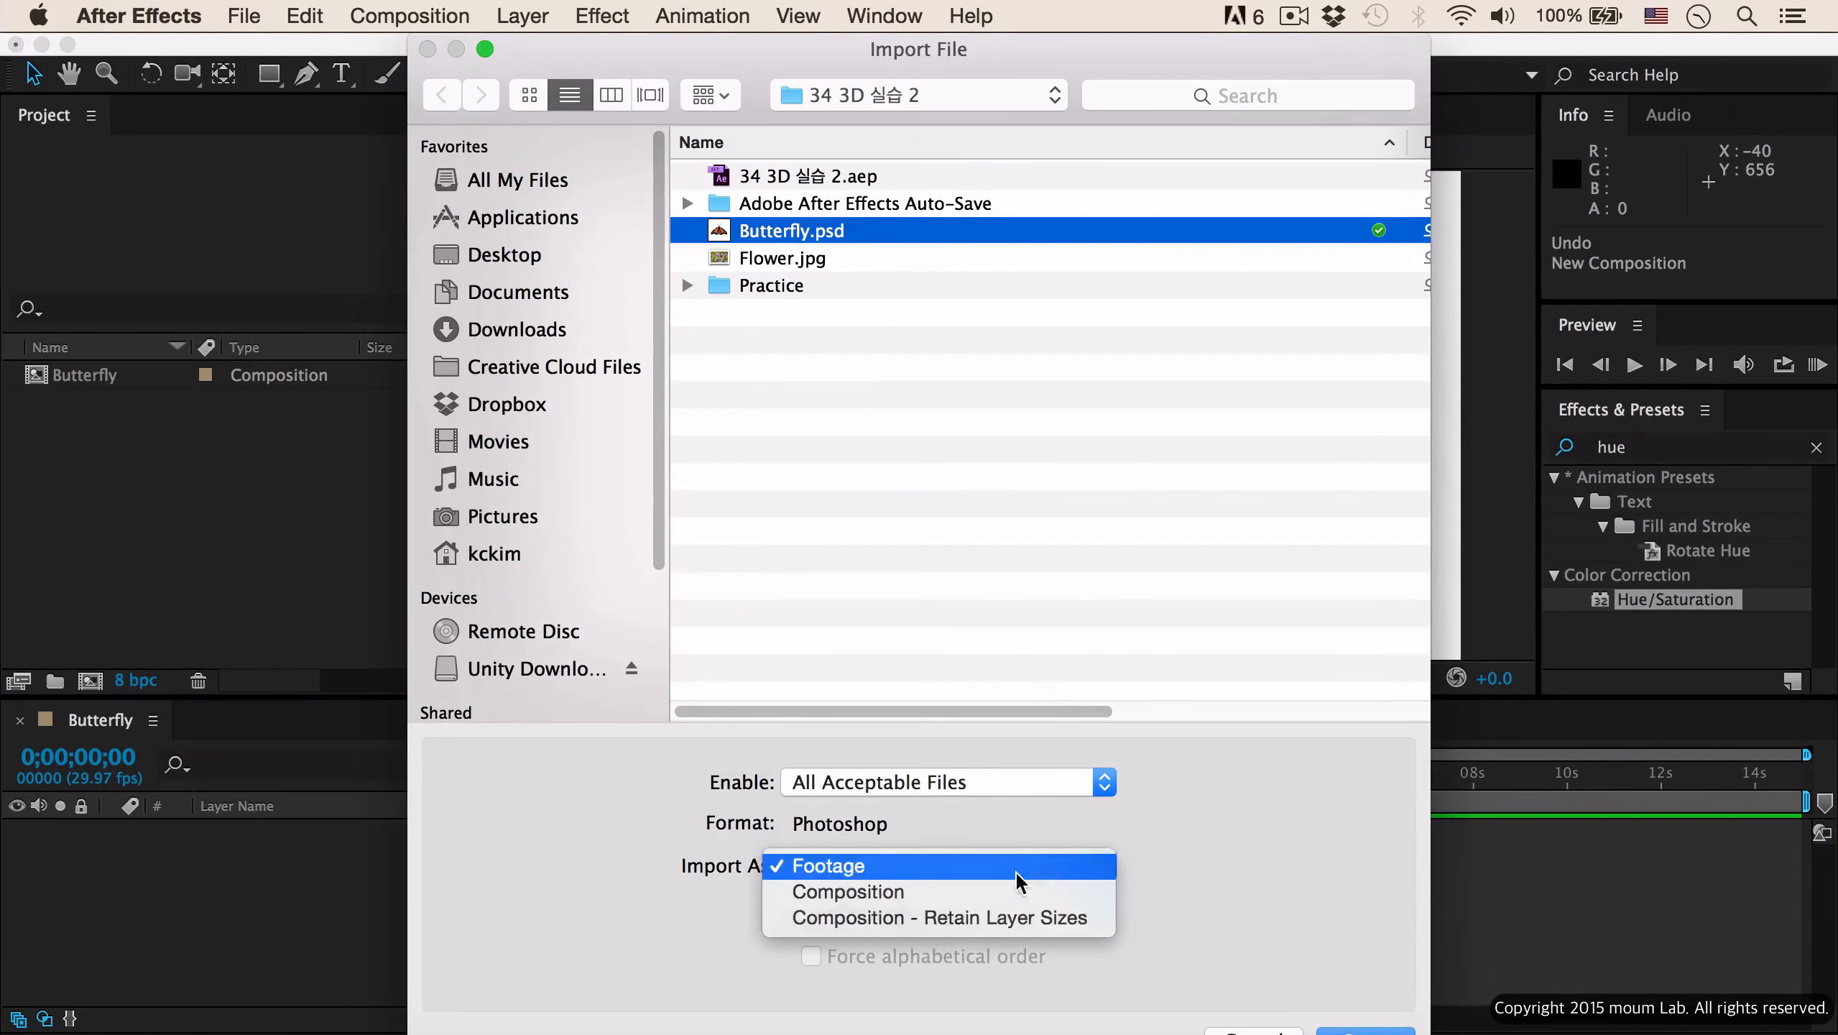
{"action": "left_click", "coordinate": [1021, 916]}
{"action": "key", "text": "Return"}
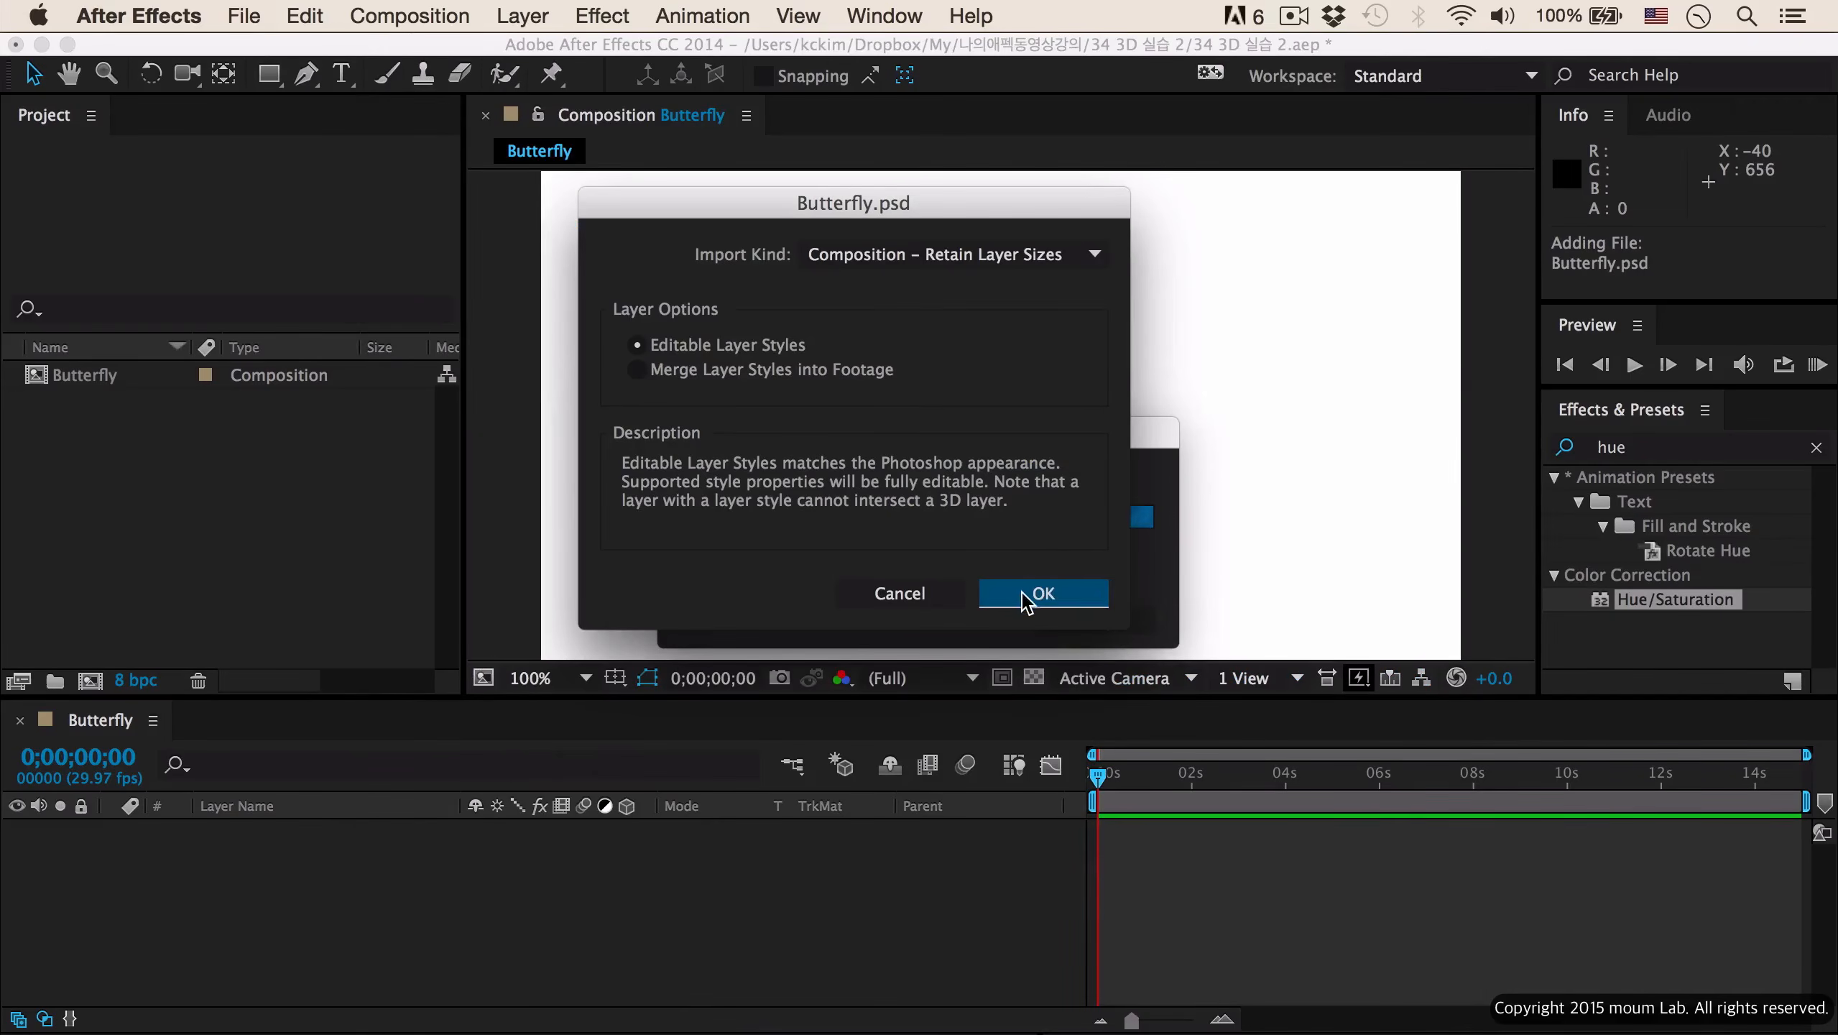
{"action": "left_click", "coordinate": [1047, 593]}
- Add the right wing, left wing and body files from the Butterfly 2 Layers folder to the Butterfly composition
{"action": "double_click", "coordinate": [99, 379]}
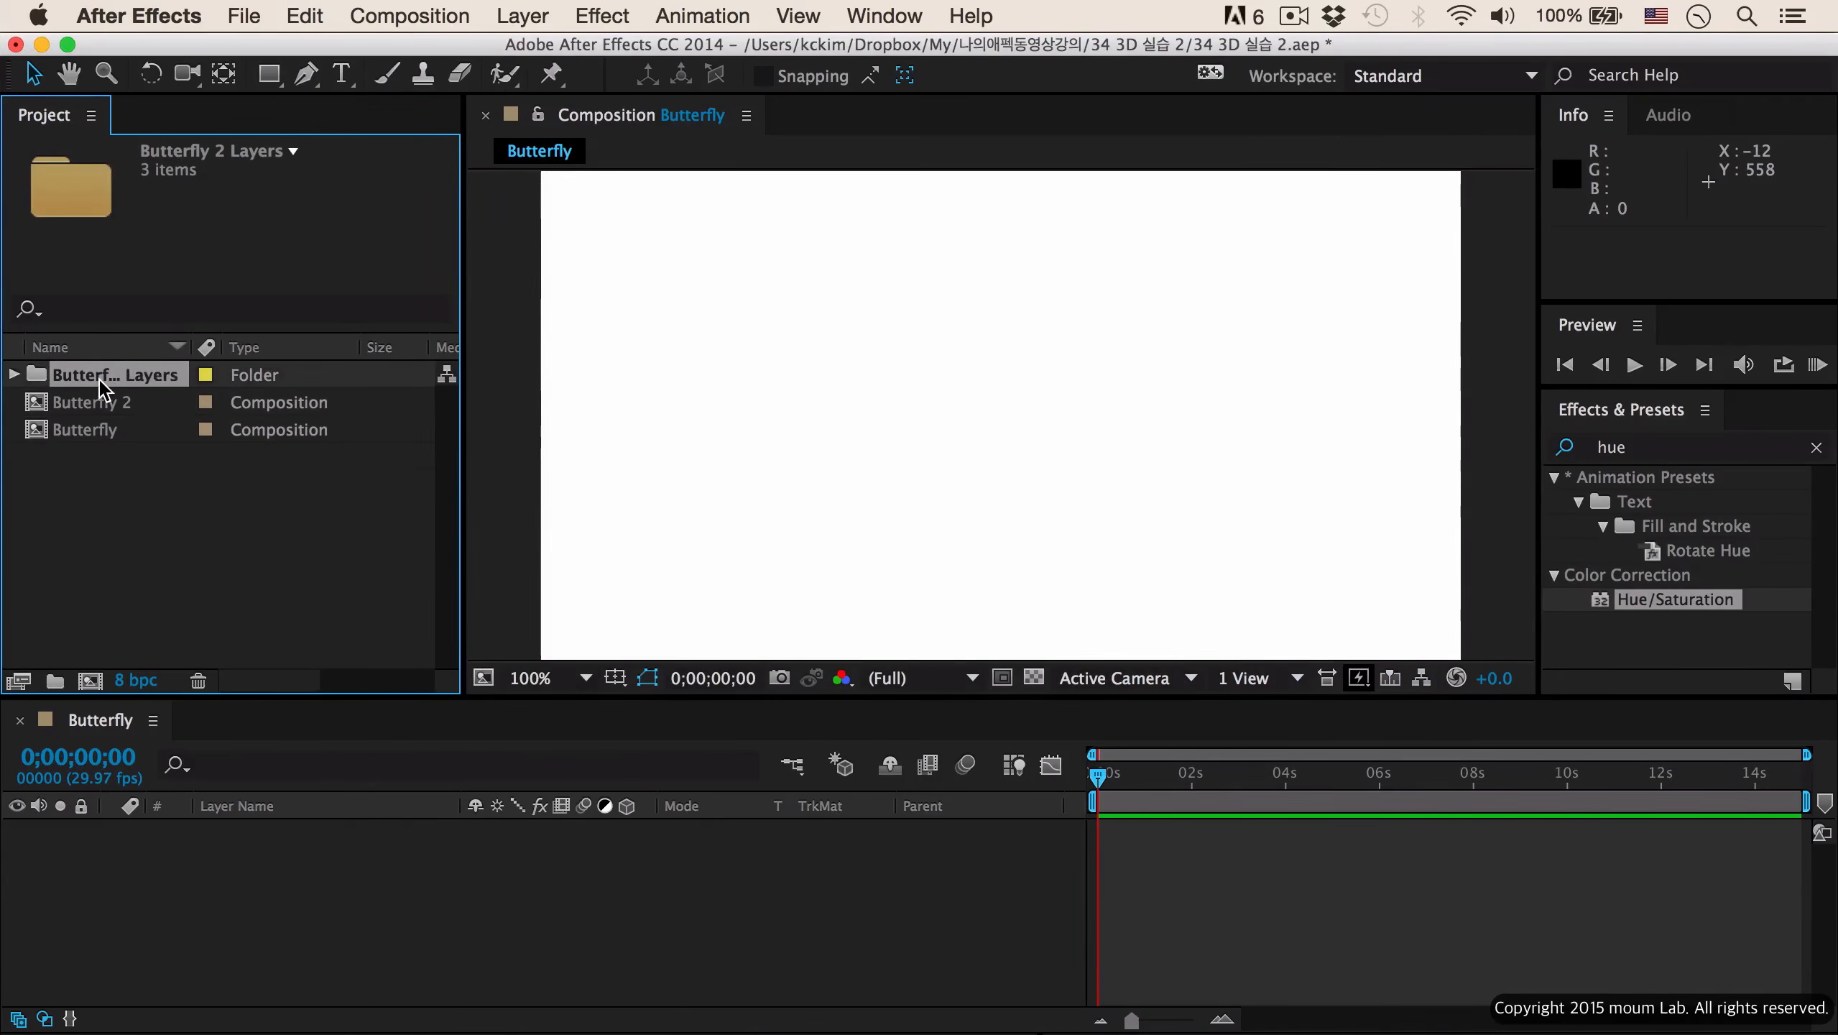
{"action": "left_click", "coordinate": [174, 407]}
{"action": "left_click", "coordinate": [181, 464], "text": "shift"}
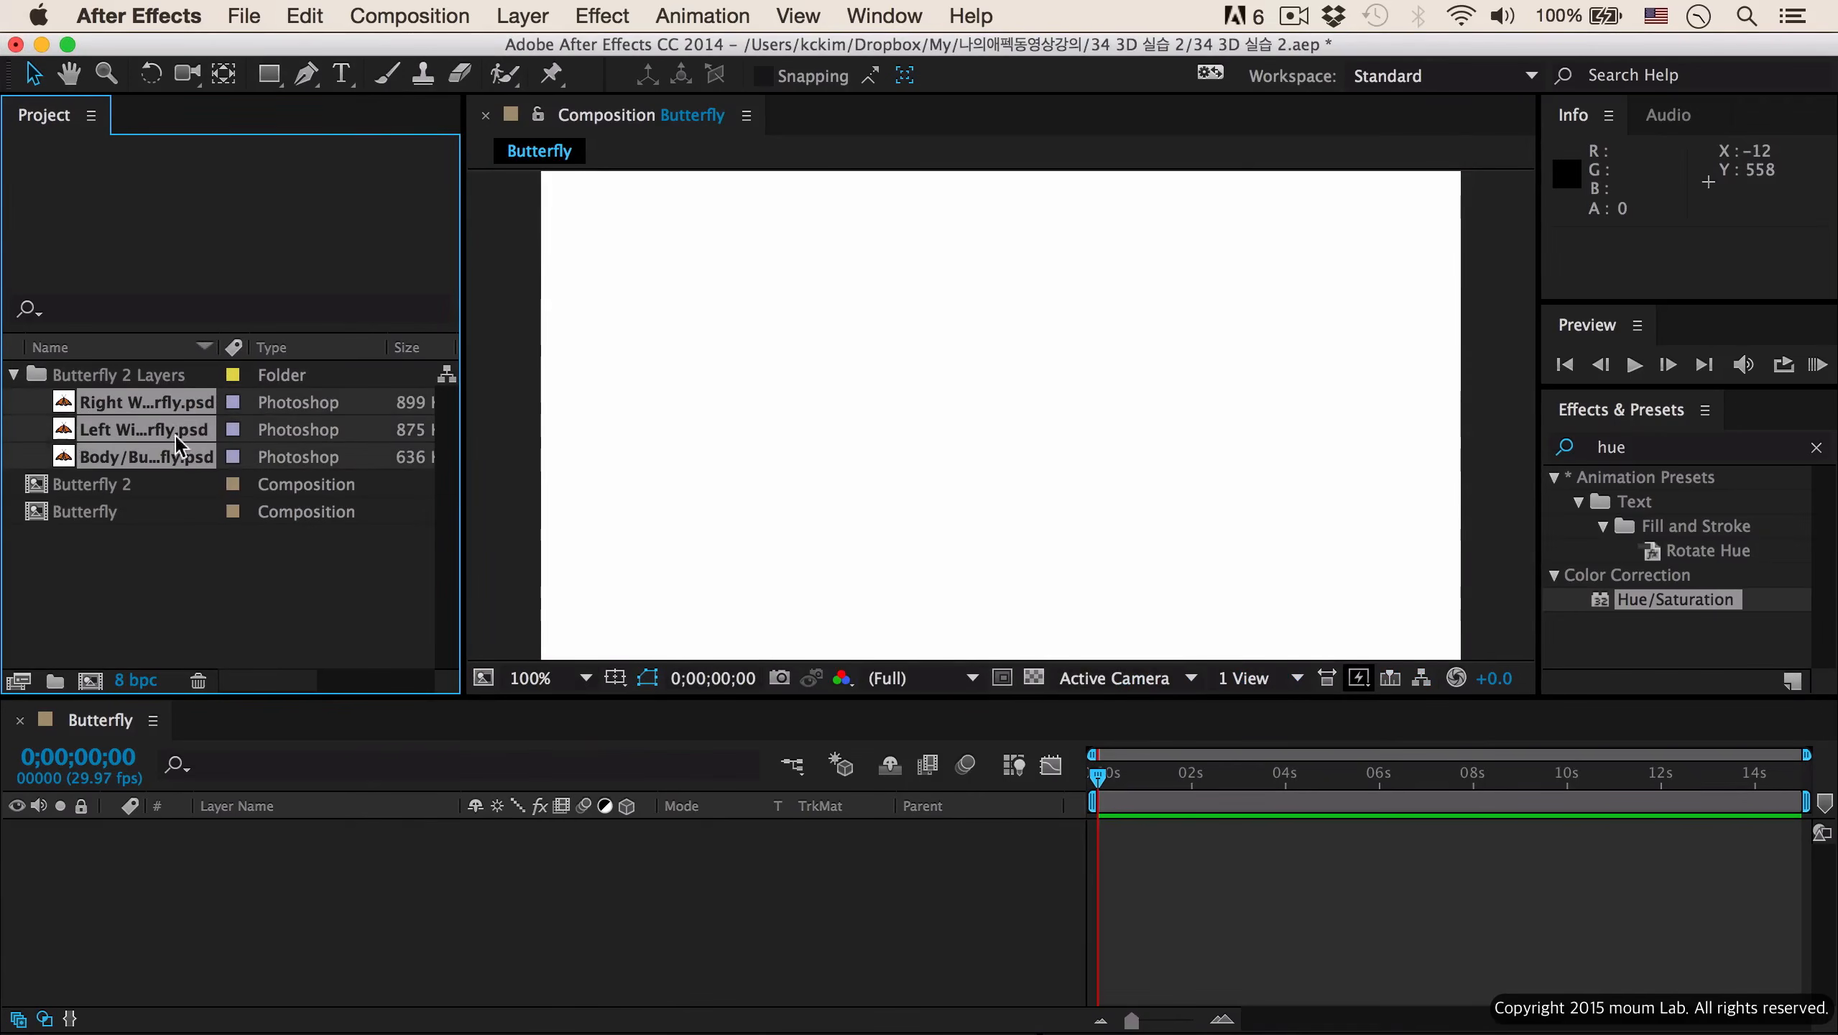
{"action": "left_click_drag", "start_coordinate": [175, 436], "coordinate": [346, 873]}
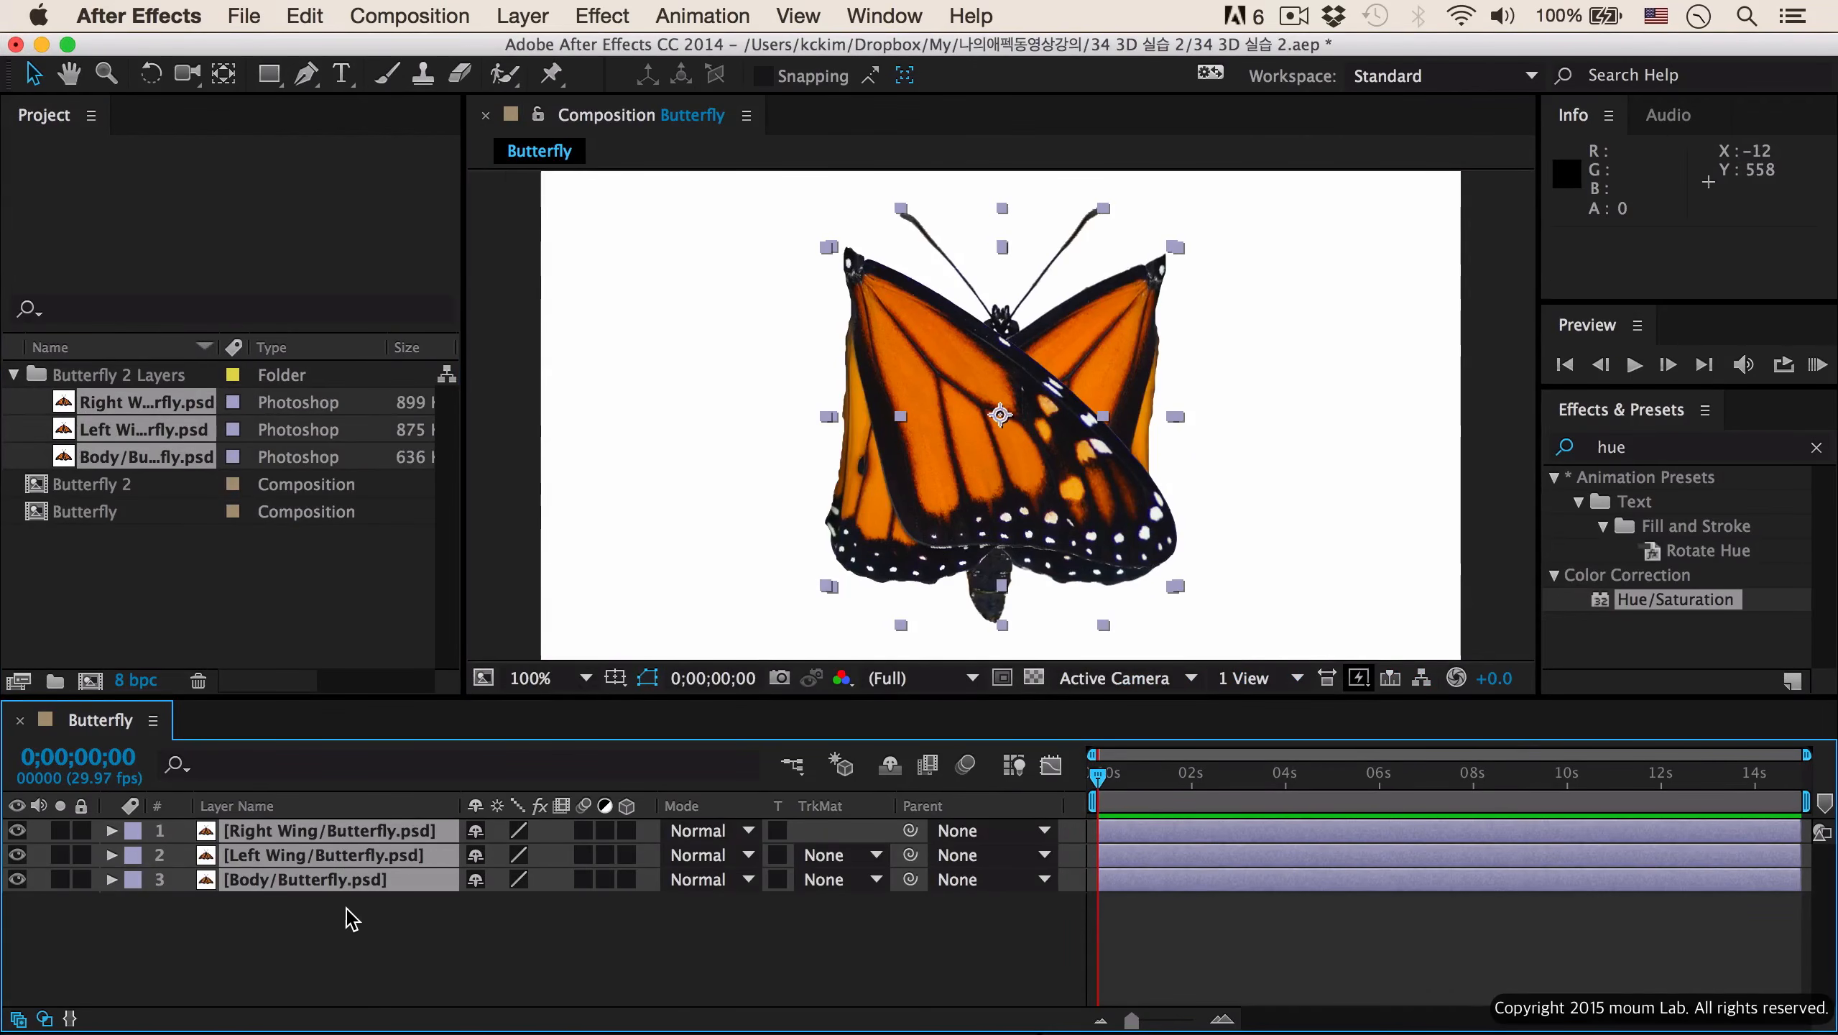
{"action": "left_click", "coordinate": [351, 919]}
- Fit both wings against the sides of the body, left wing at about 386, 493 and right wing at about 877, 504
{"action": "left_click", "coordinate": [378, 834]}
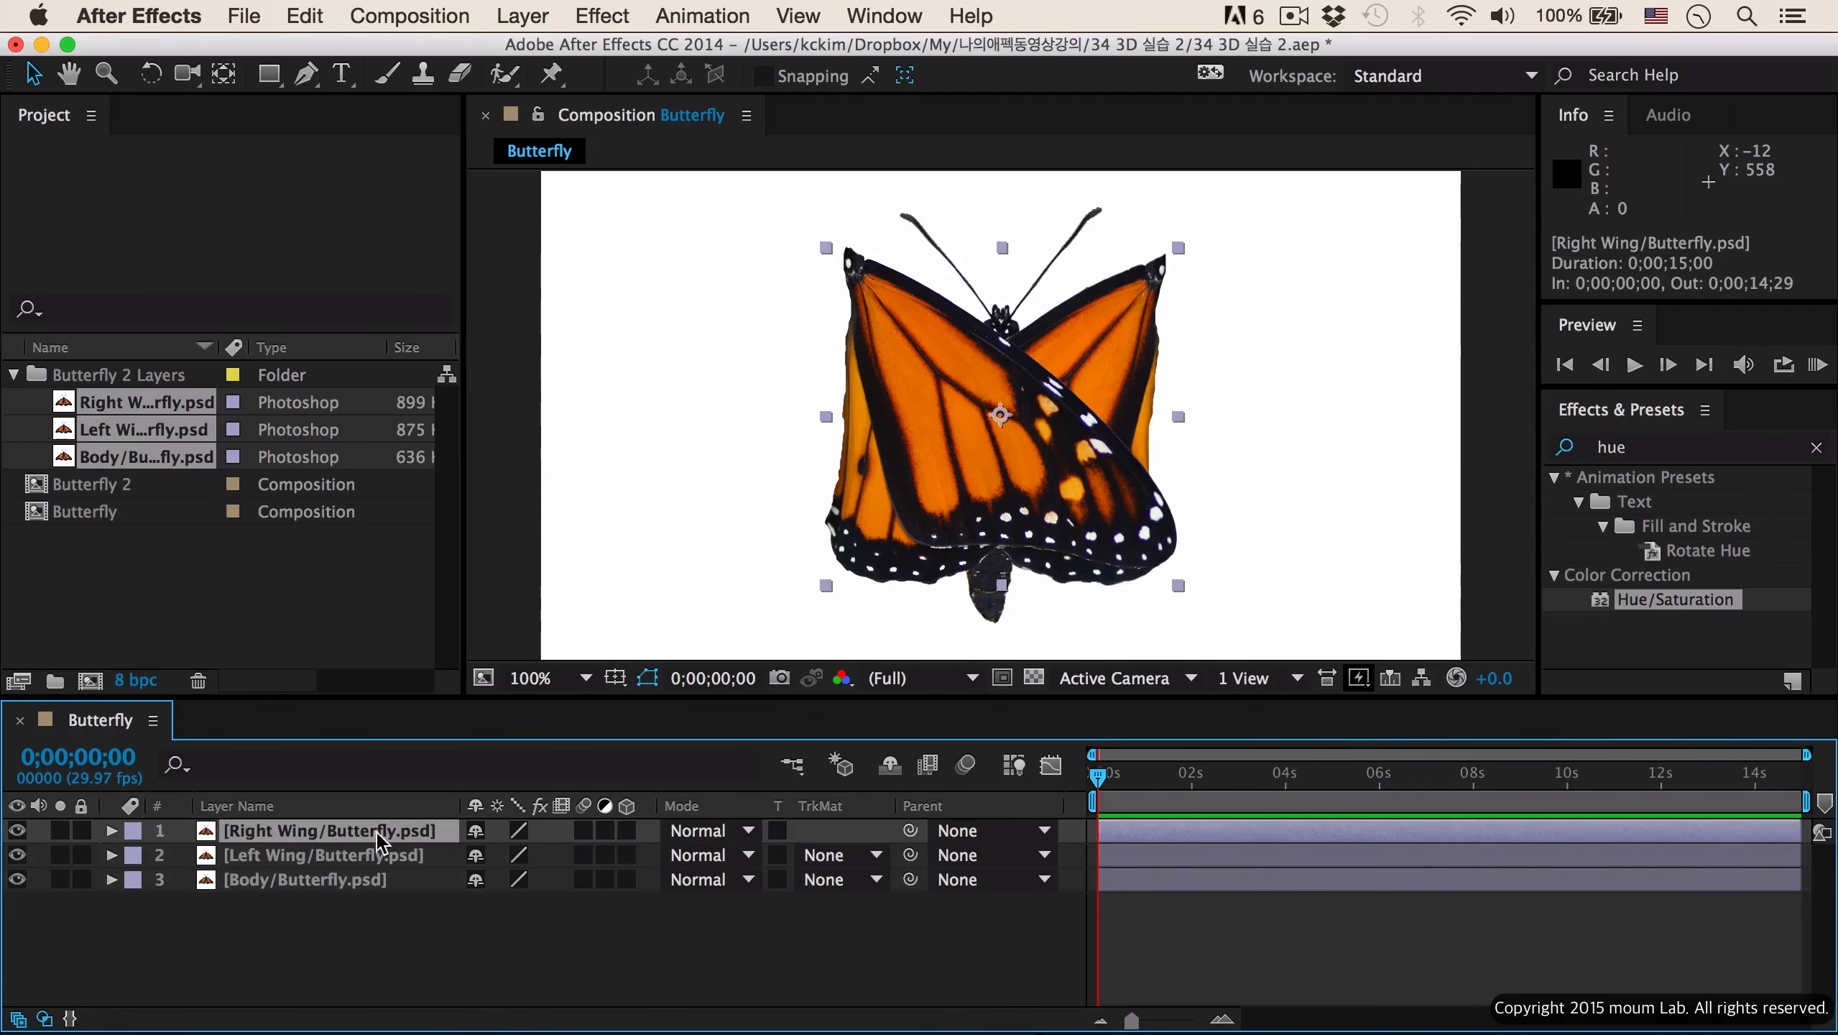
{"action": "left_click_drag", "start_coordinate": [924, 422], "coordinate": [1181, 422]}
{"action": "left_click", "coordinate": [1015, 442]}
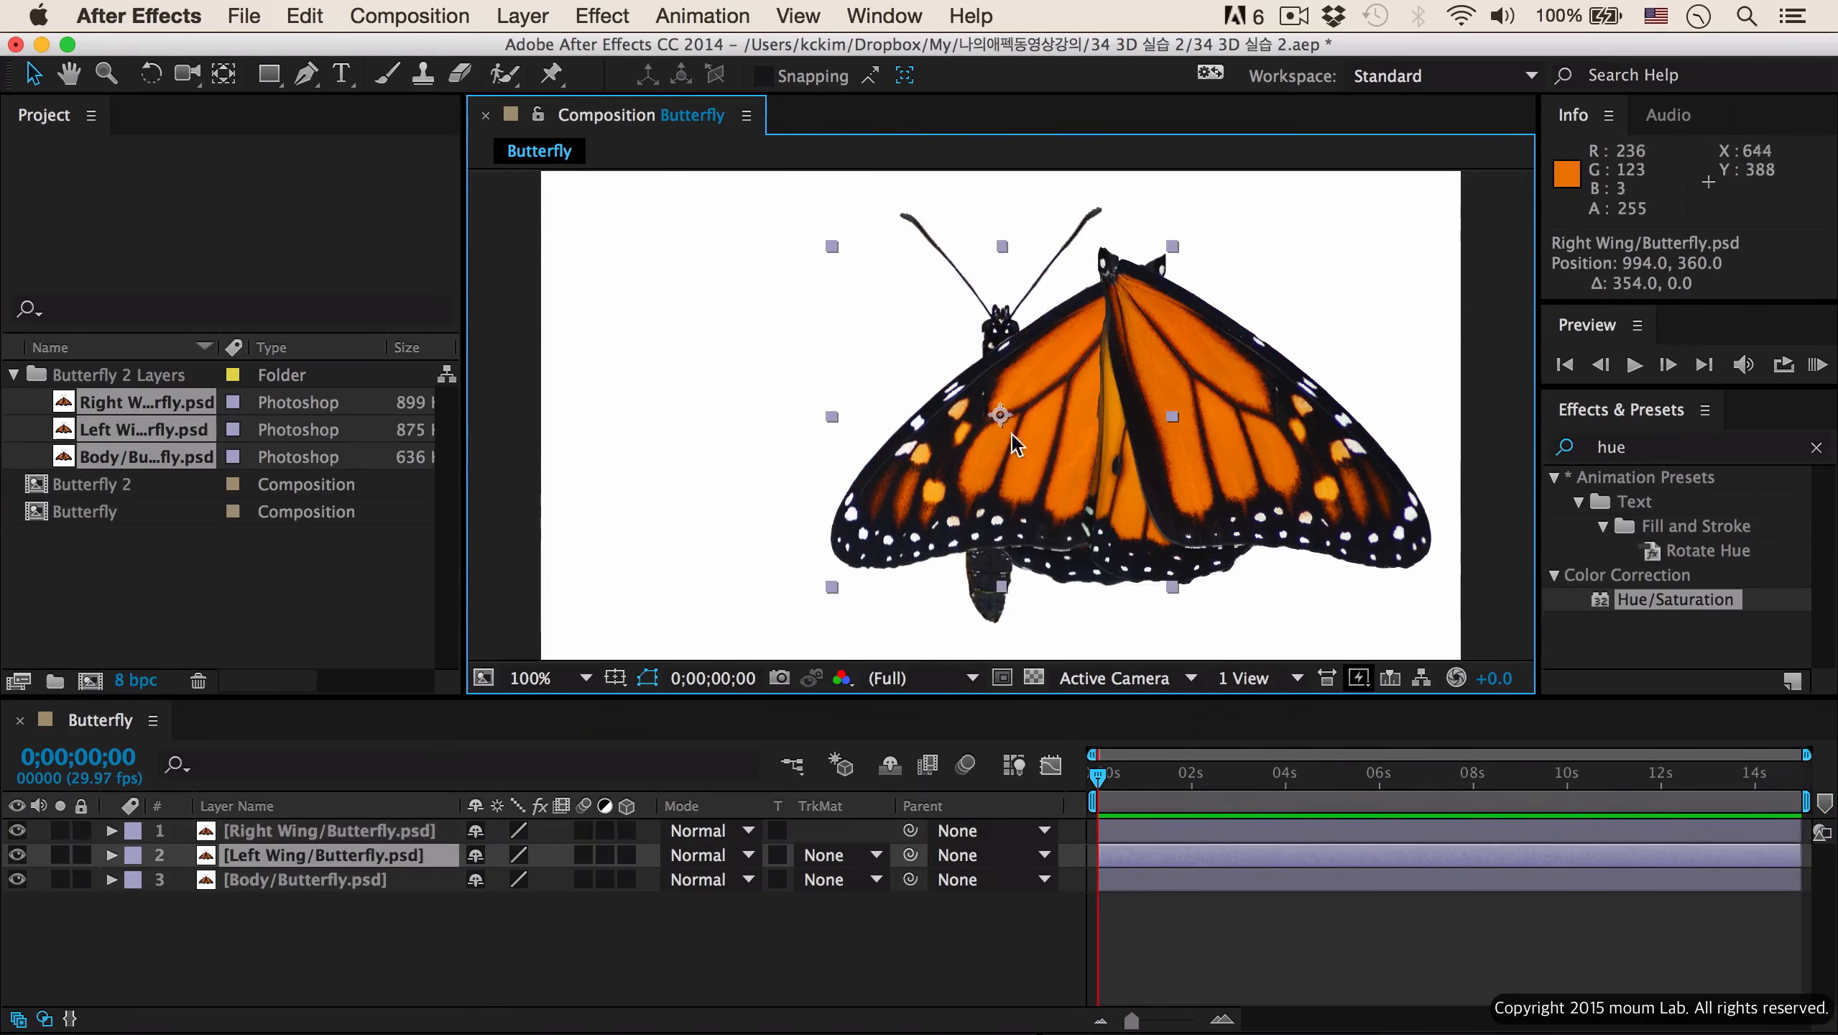
{"action": "left_click_drag", "start_coordinate": [1016, 443], "coordinate": [878, 446]}
{"action": "key", "text": "period"}
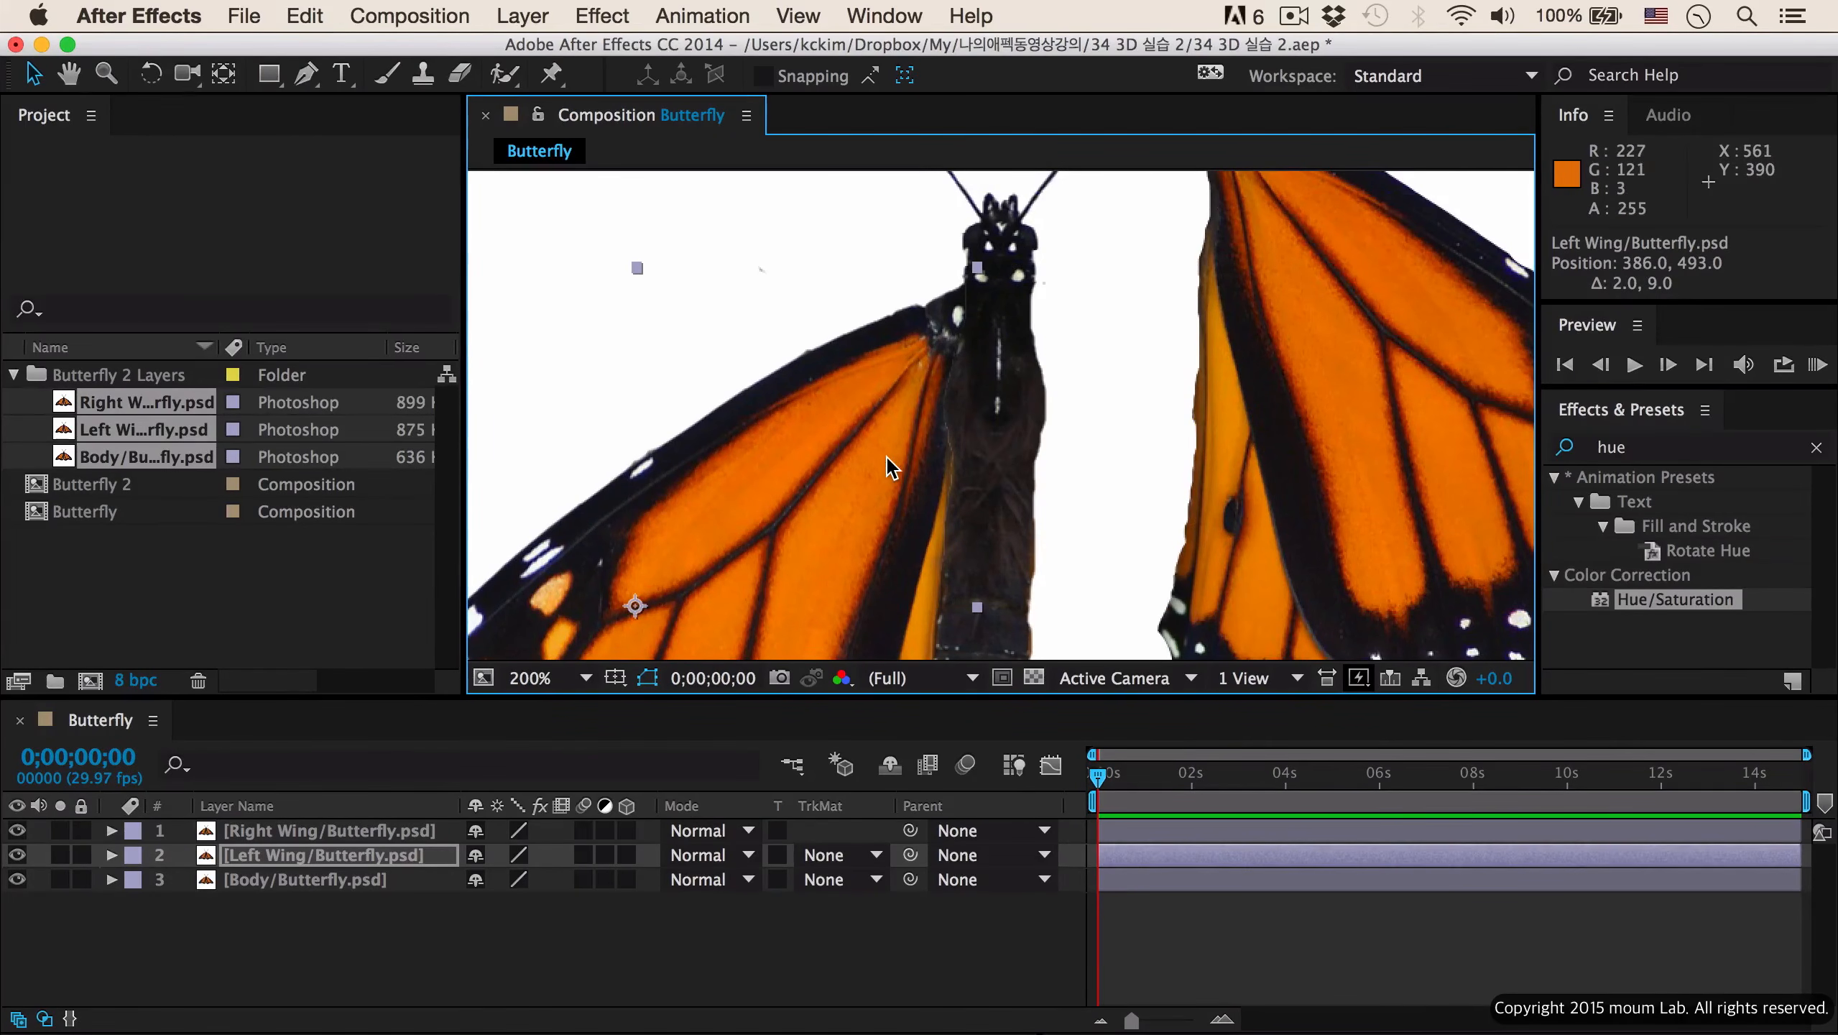
{"action": "left_click_drag", "start_coordinate": [876, 446], "coordinate": [877, 445]}
{"action": "left_click_drag", "start_coordinate": [1330, 365], "coordinate": [1164, 567]}
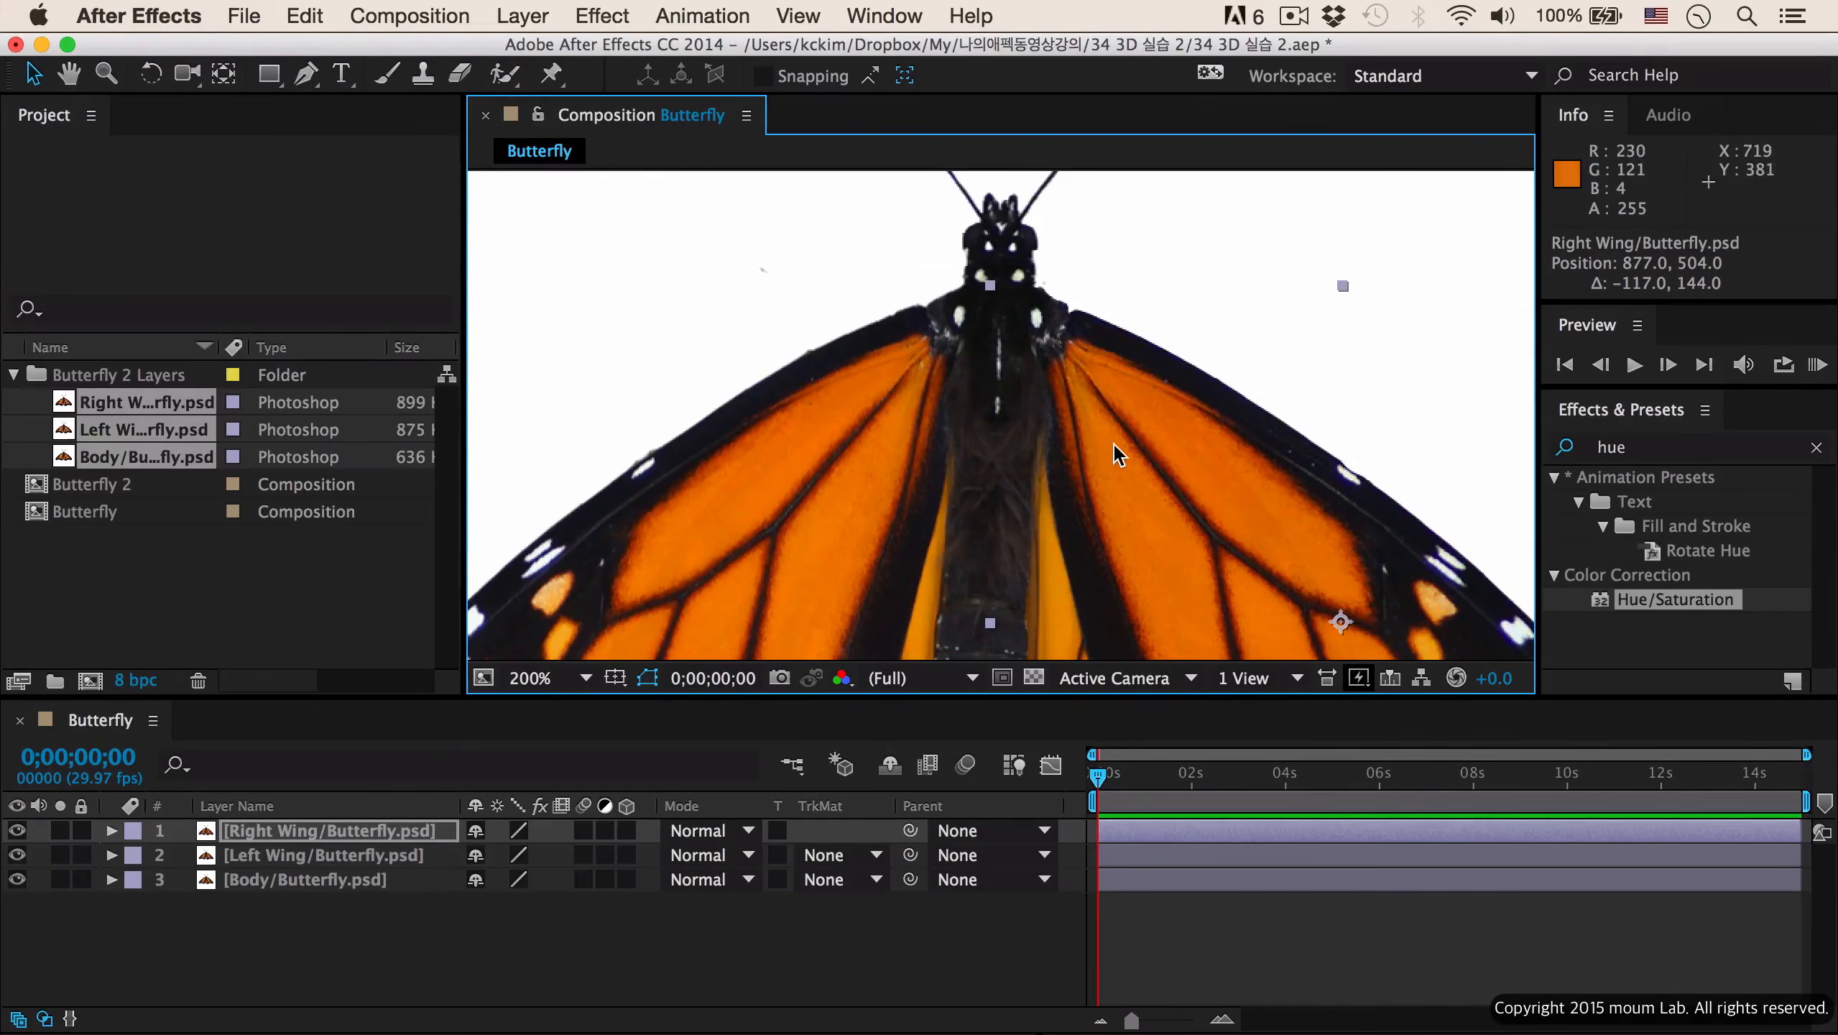
{"action": "key", "text": "shift+slash"}
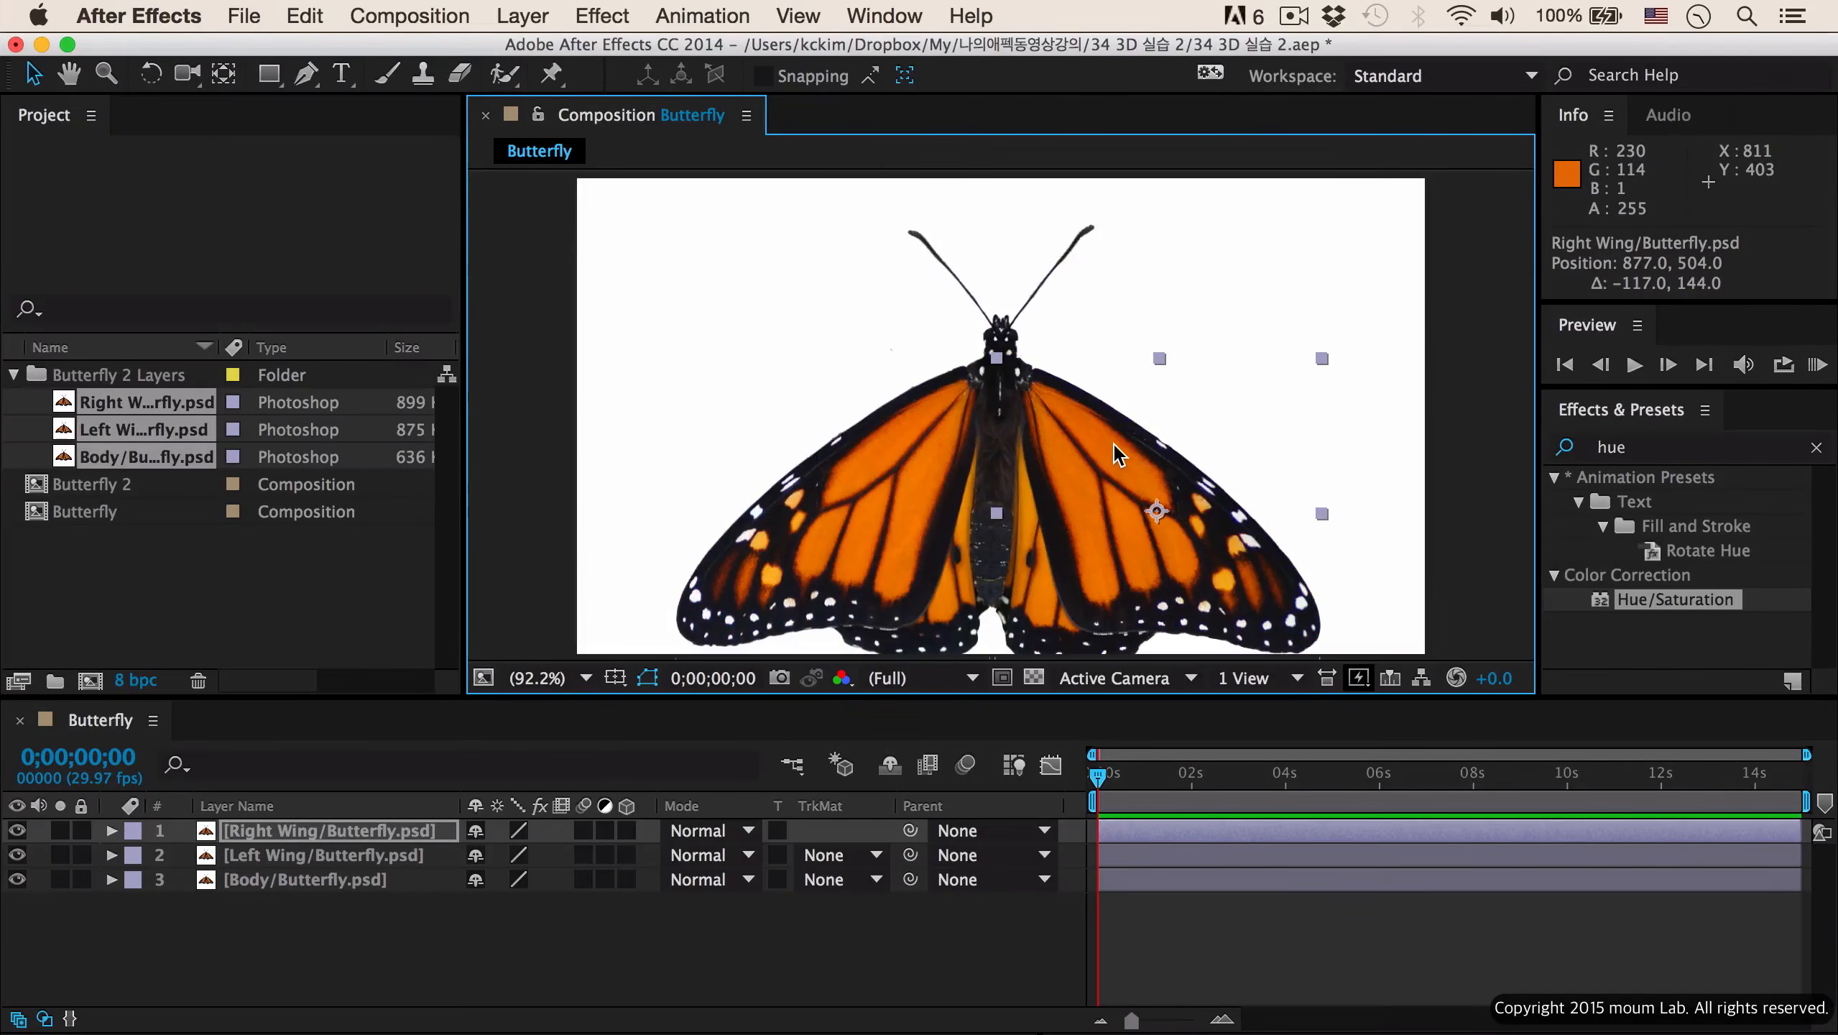
- Move all three butterfly layers together straight up by about 52 pixels so the whole butterfly fits the frame
{"action": "left_click", "coordinate": [362, 880], "text": "shift"}
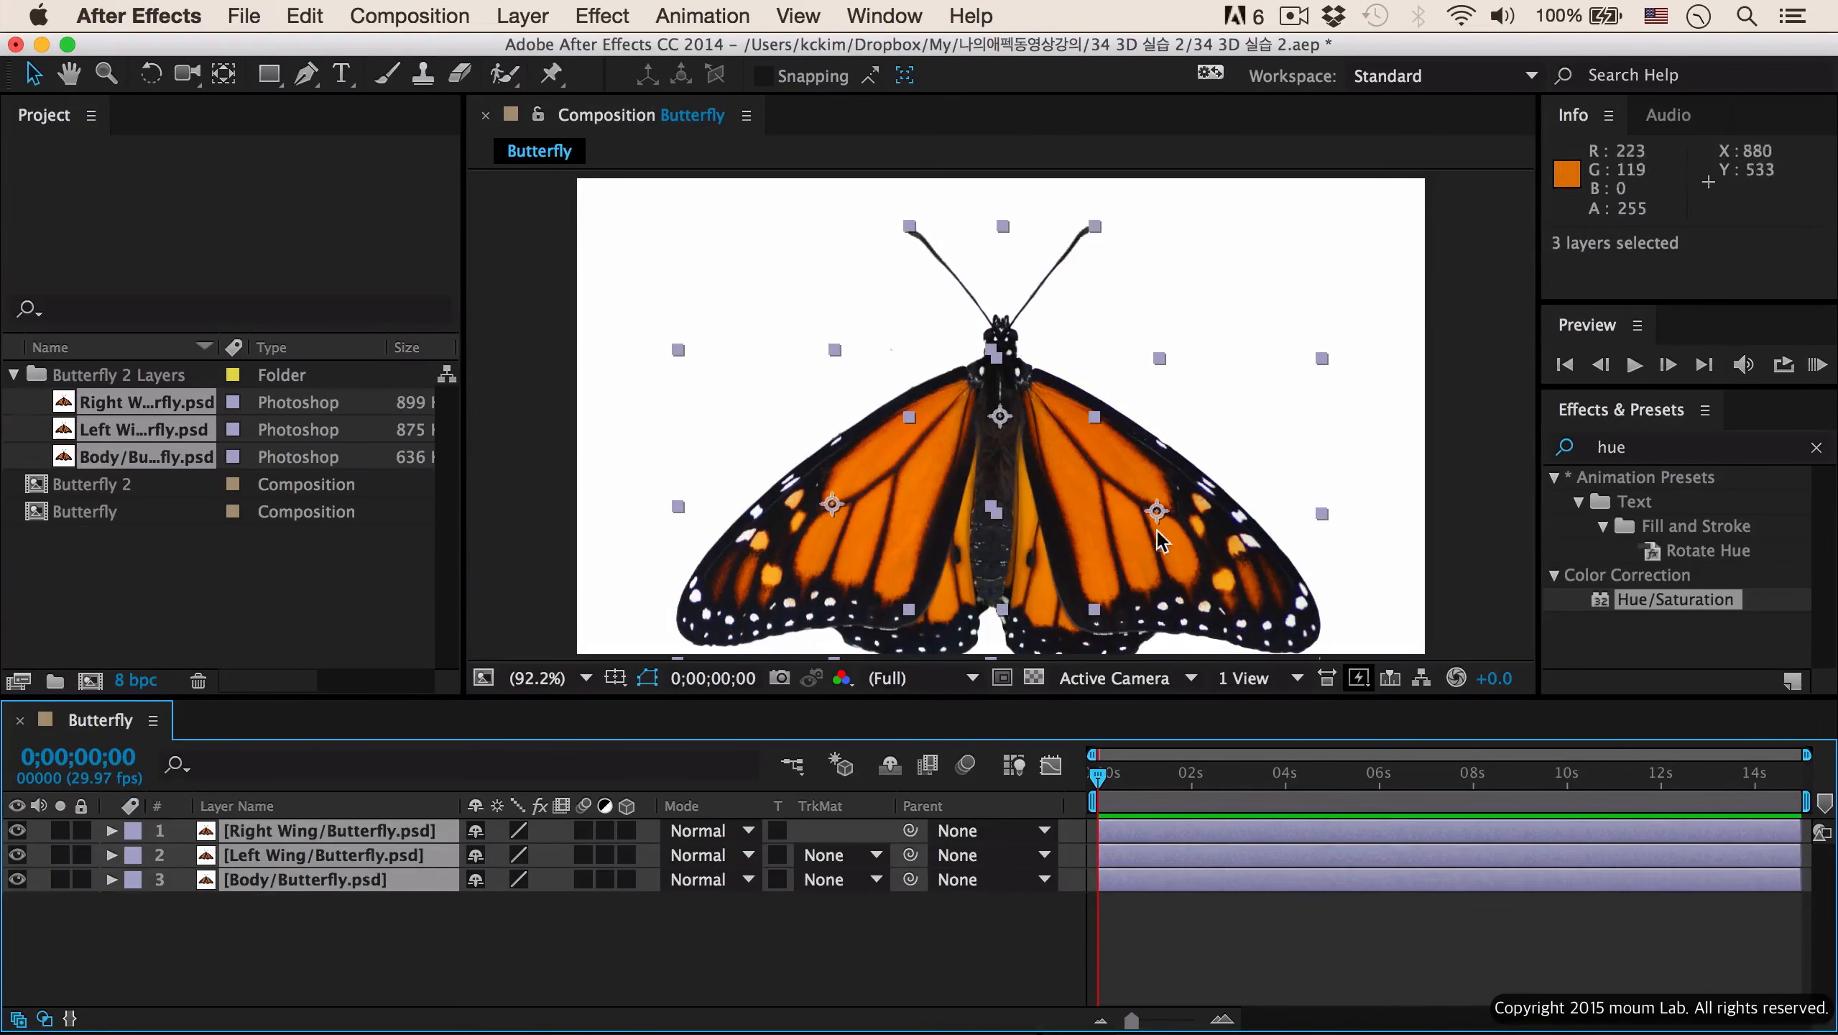
{"action": "left_click_drag", "start_coordinate": [1095, 547], "coordinate": [1075, 501]}
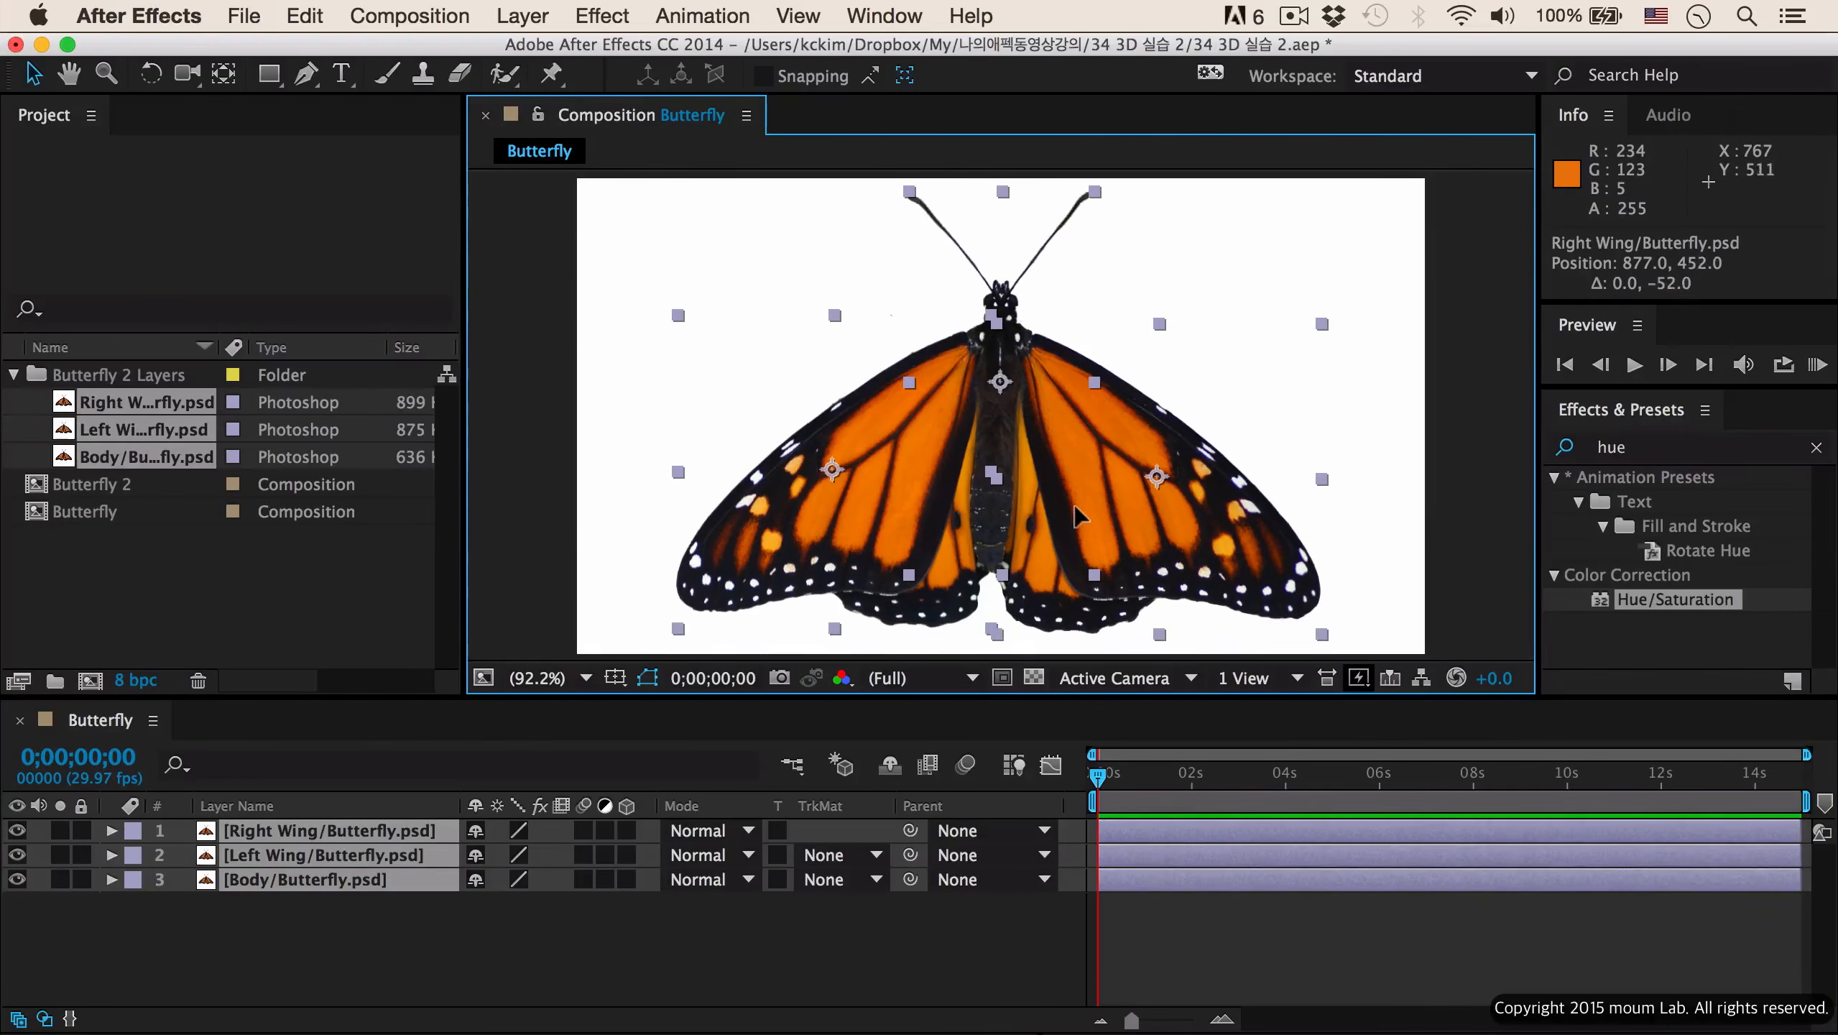
{"action": "left_click", "coordinate": [525, 464]}
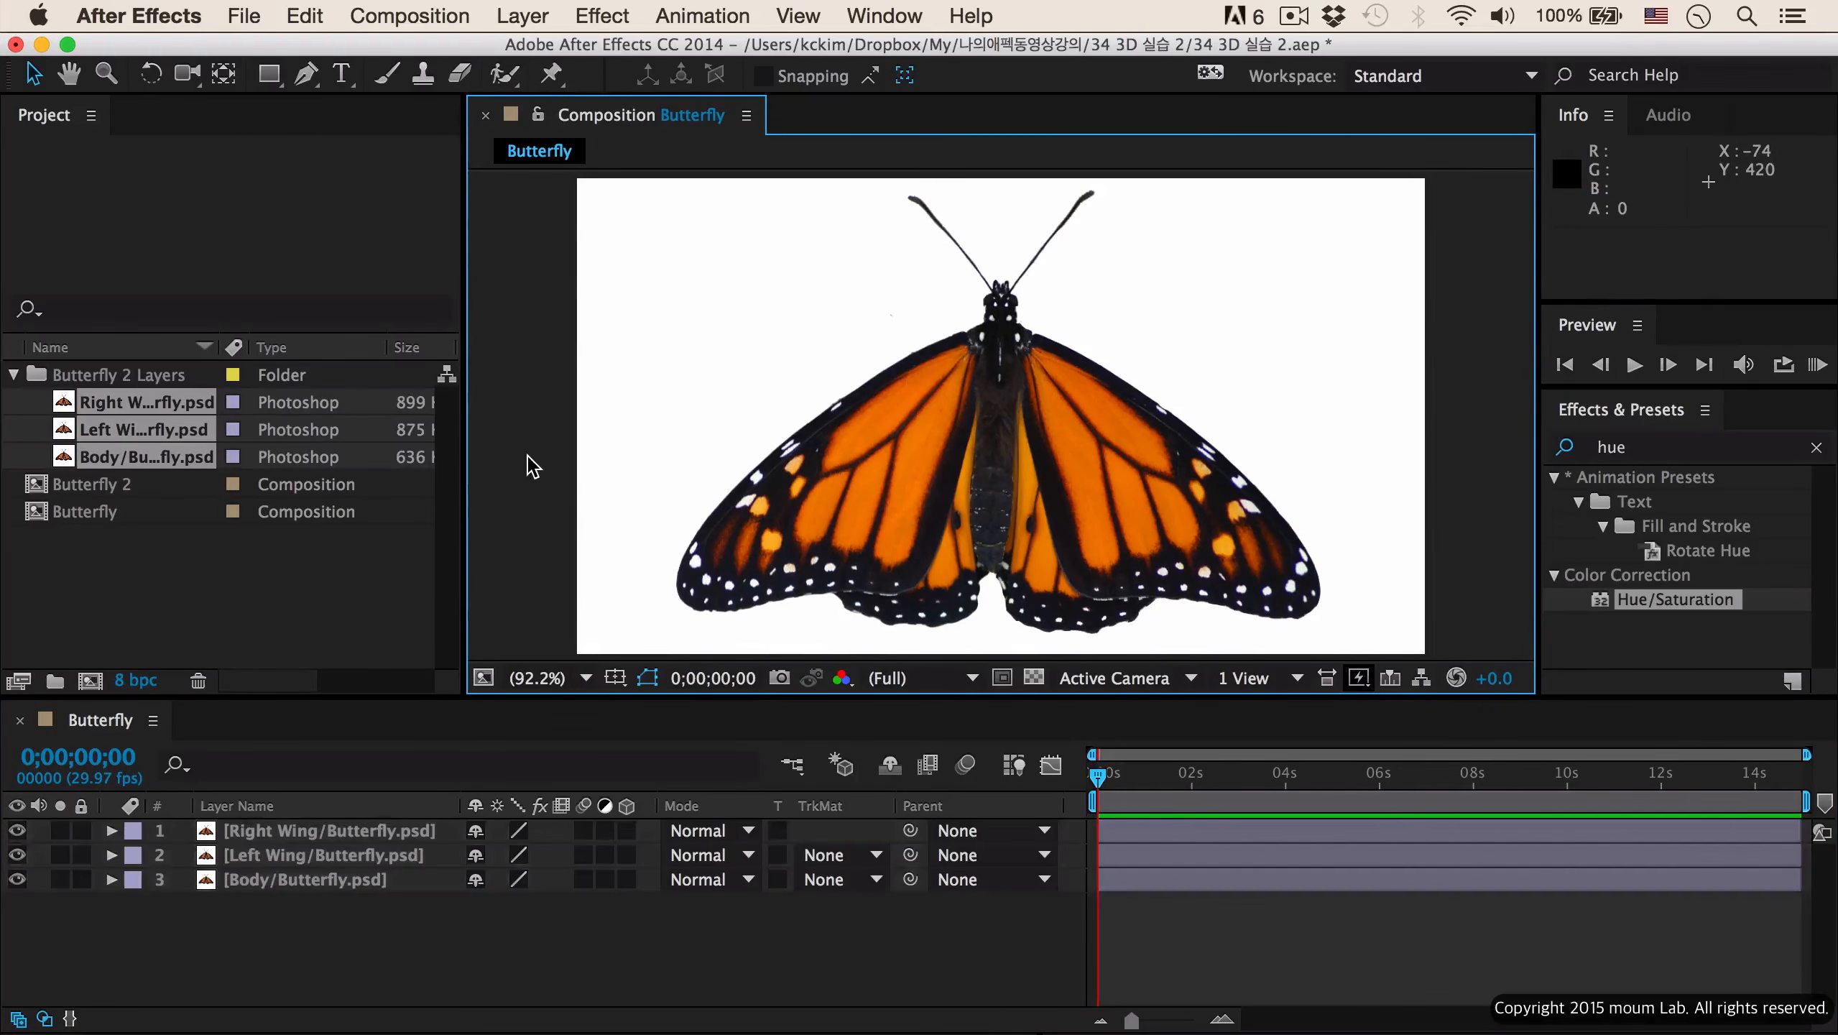
- Move the anchor points of the left and right wings to their inner edges on the body's centre line
{"action": "left_click", "coordinate": [840, 487]}
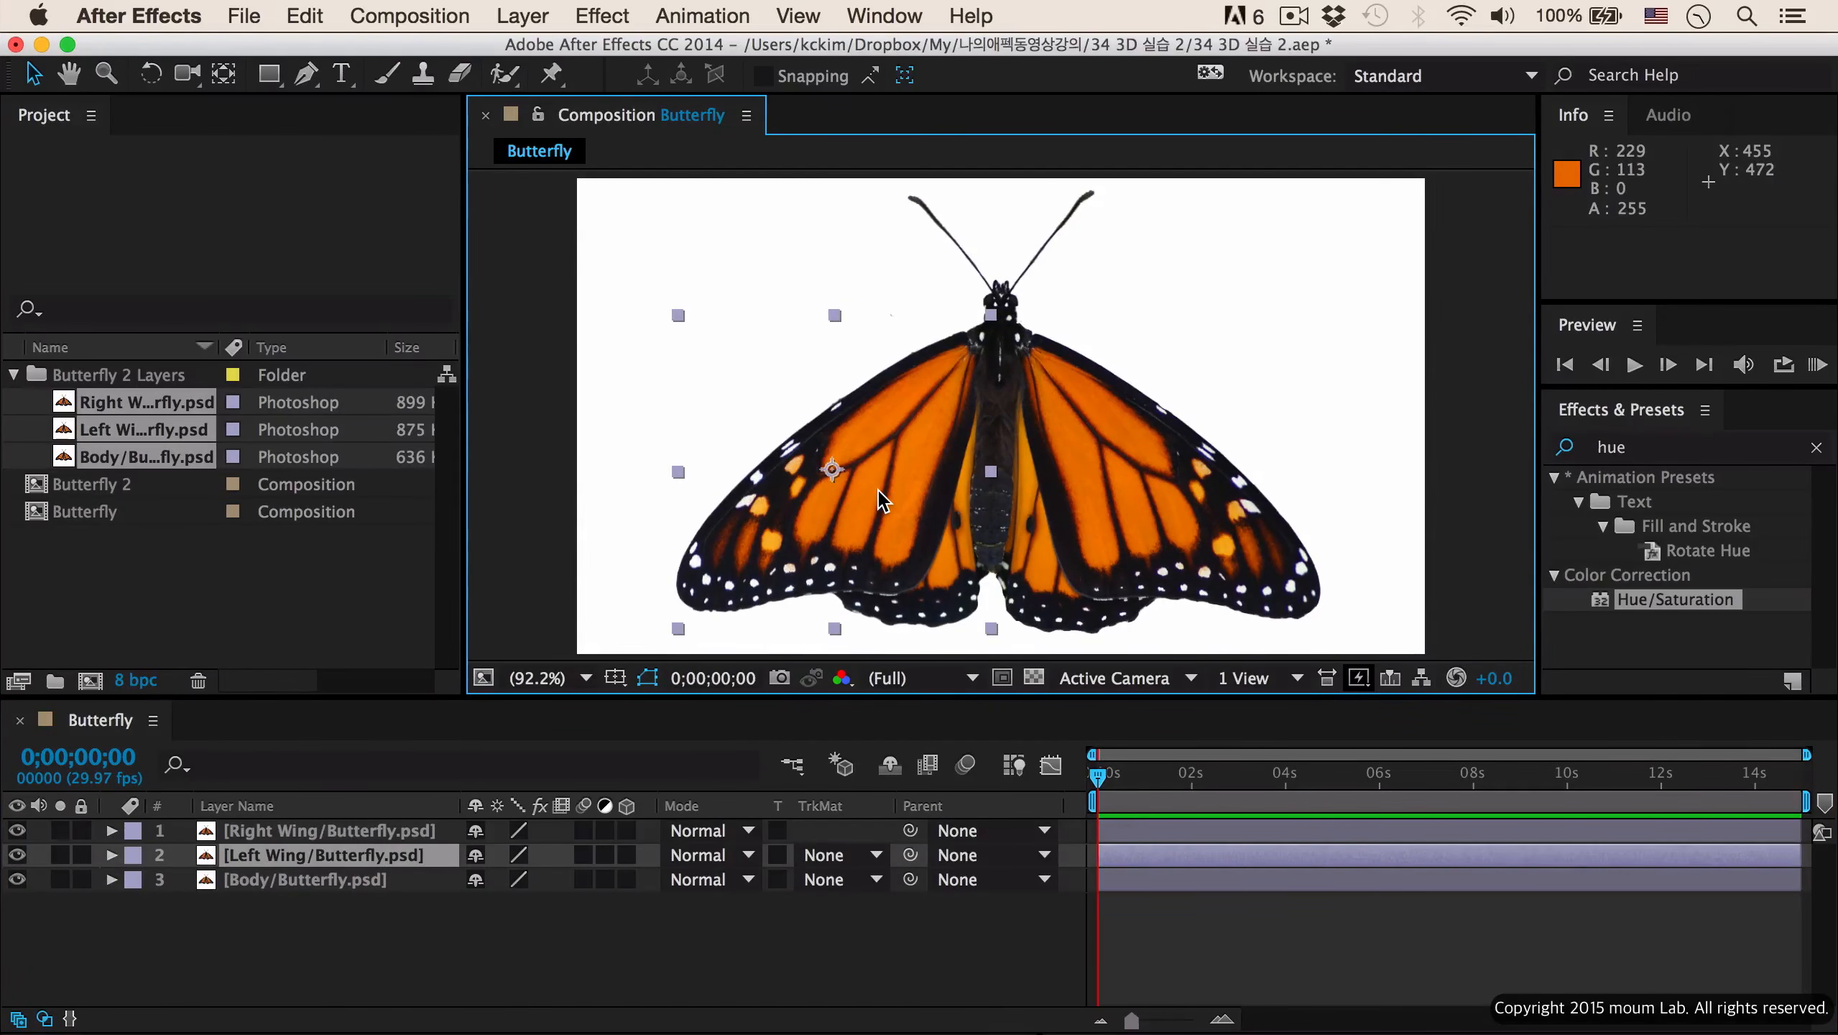
{"action": "key", "text": "y"}
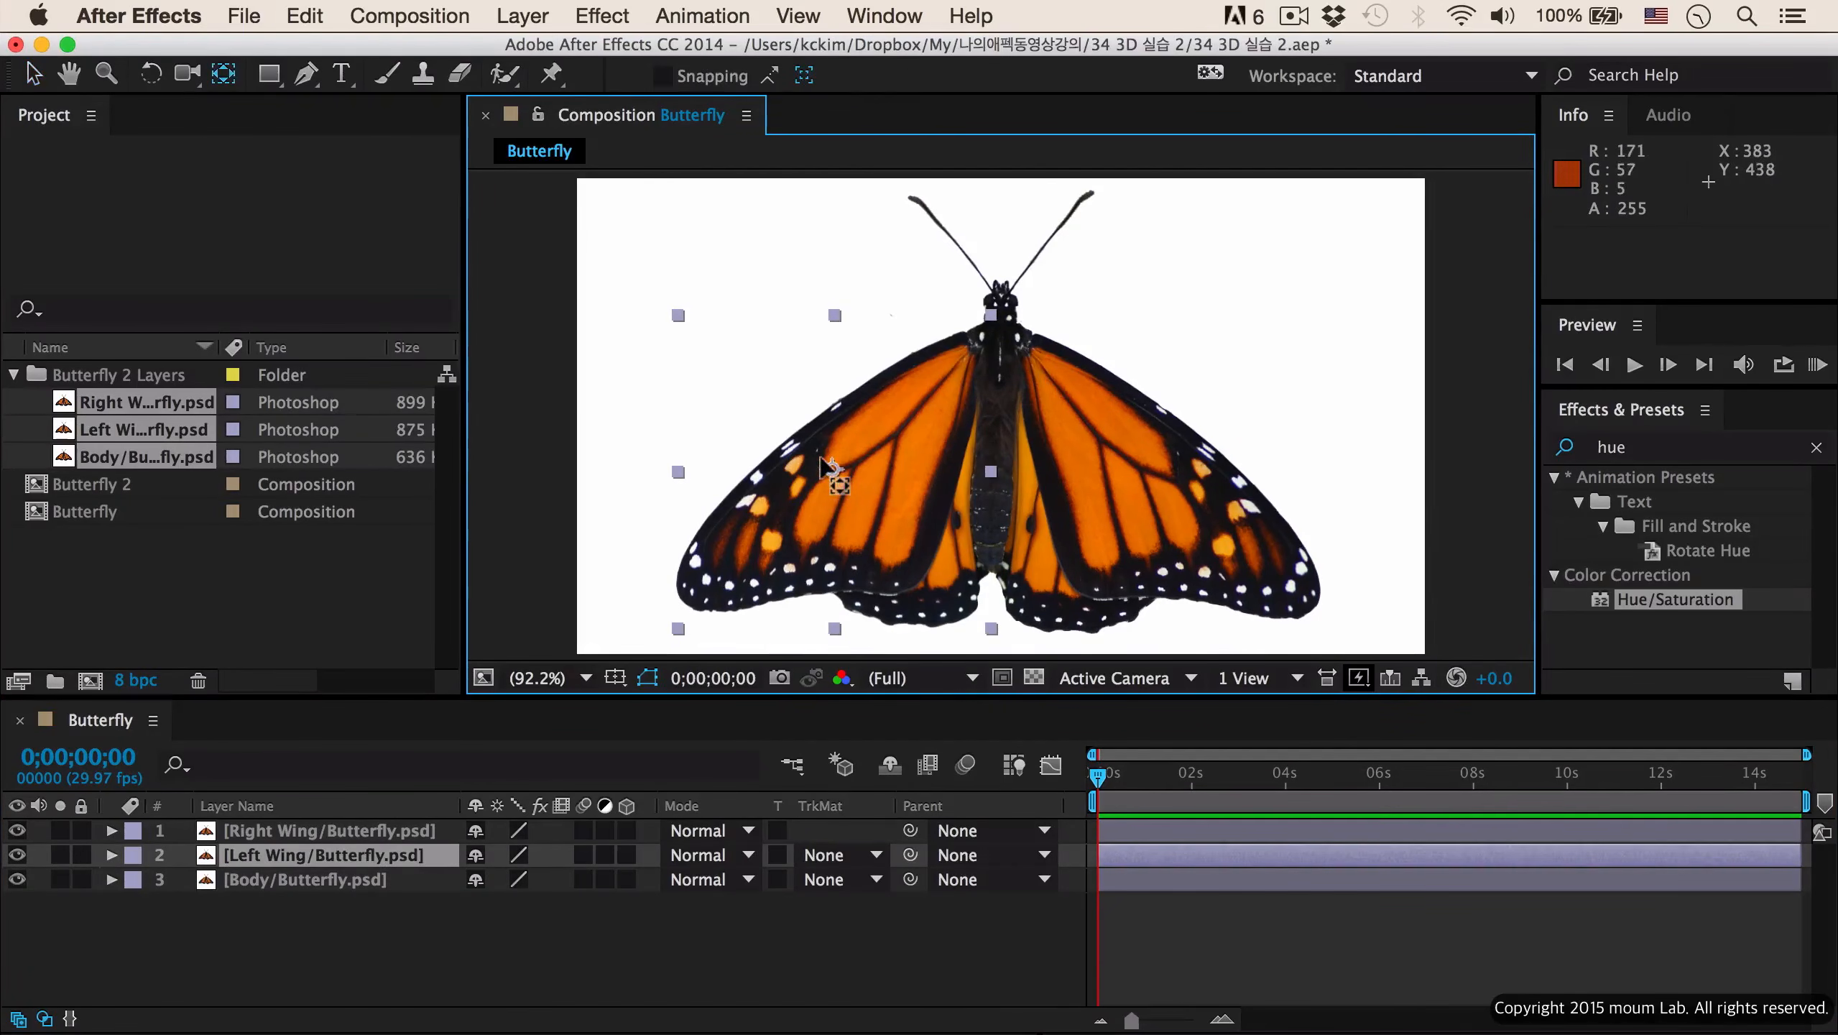
{"action": "left_click_drag", "start_coordinate": [849, 464], "coordinate": [1009, 457]}
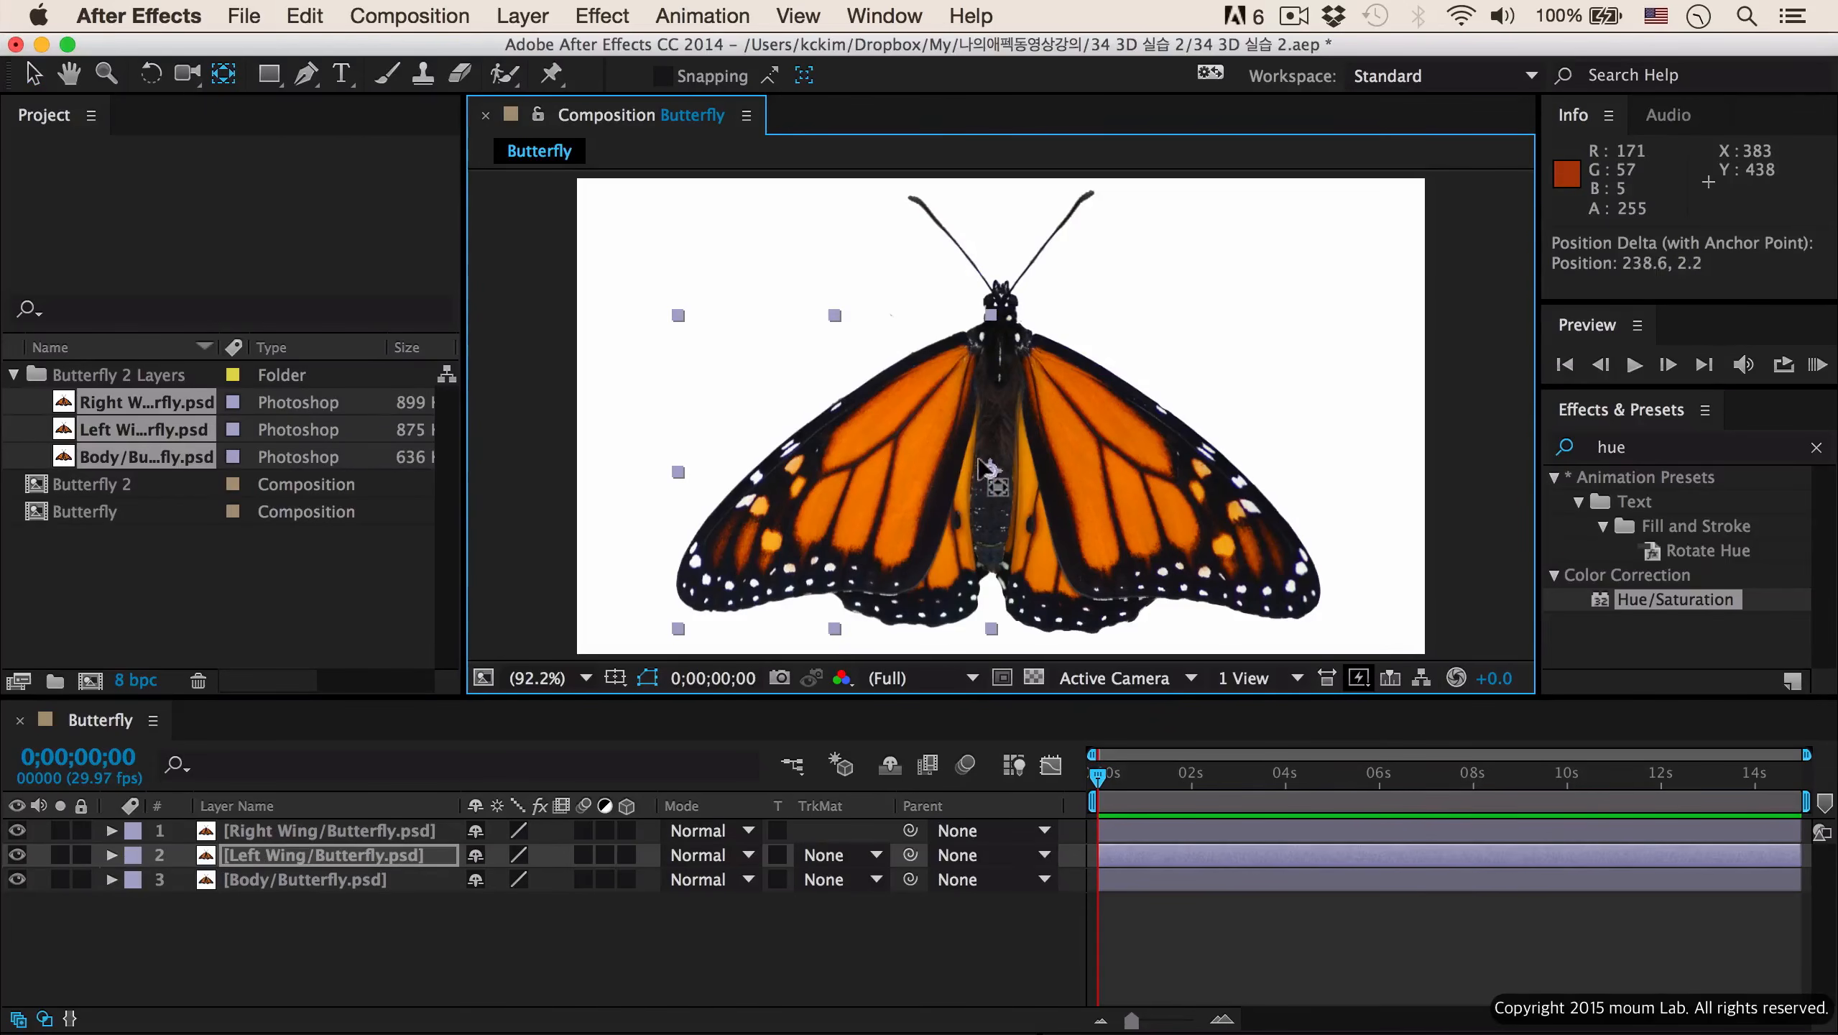
{"action": "left_click", "coordinate": [368, 832]}
{"action": "left_click_drag", "start_coordinate": [1138, 472], "coordinate": [997, 477]}
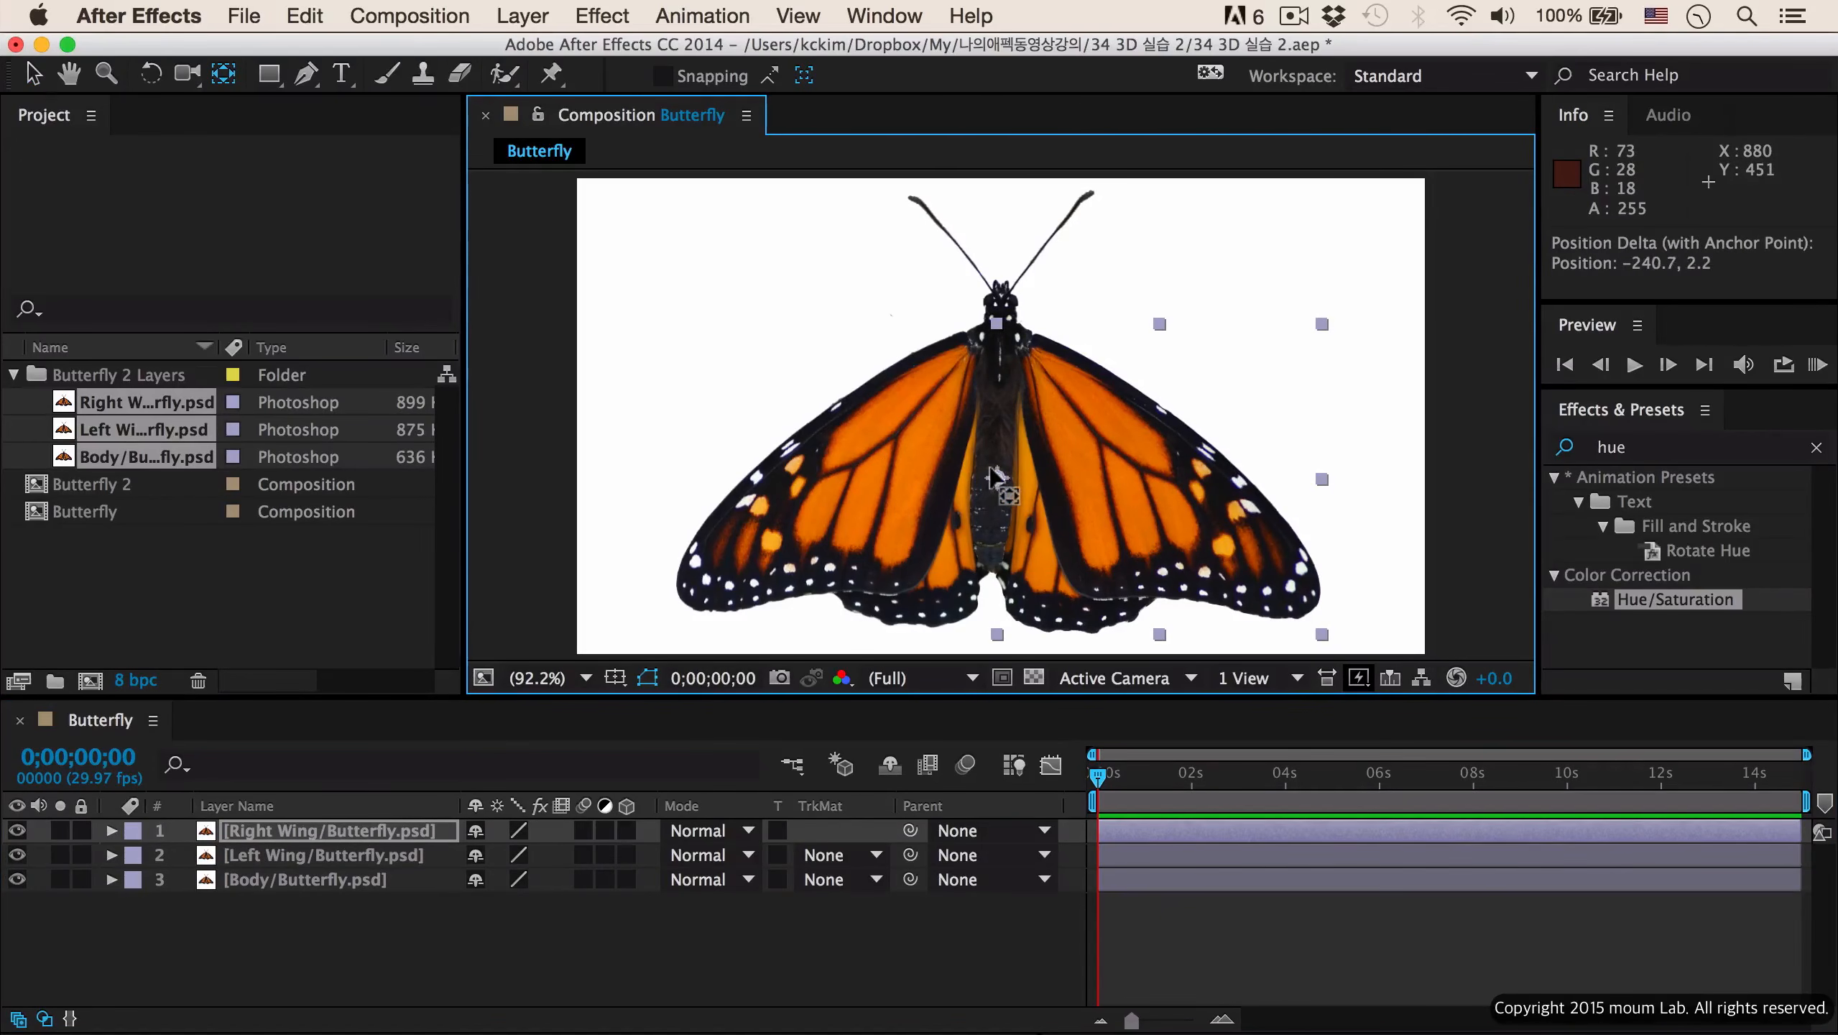
- Rename the Right Wing/Butterfly.psd layer as Right Wing
{"action": "left_click", "coordinate": [411, 840]}
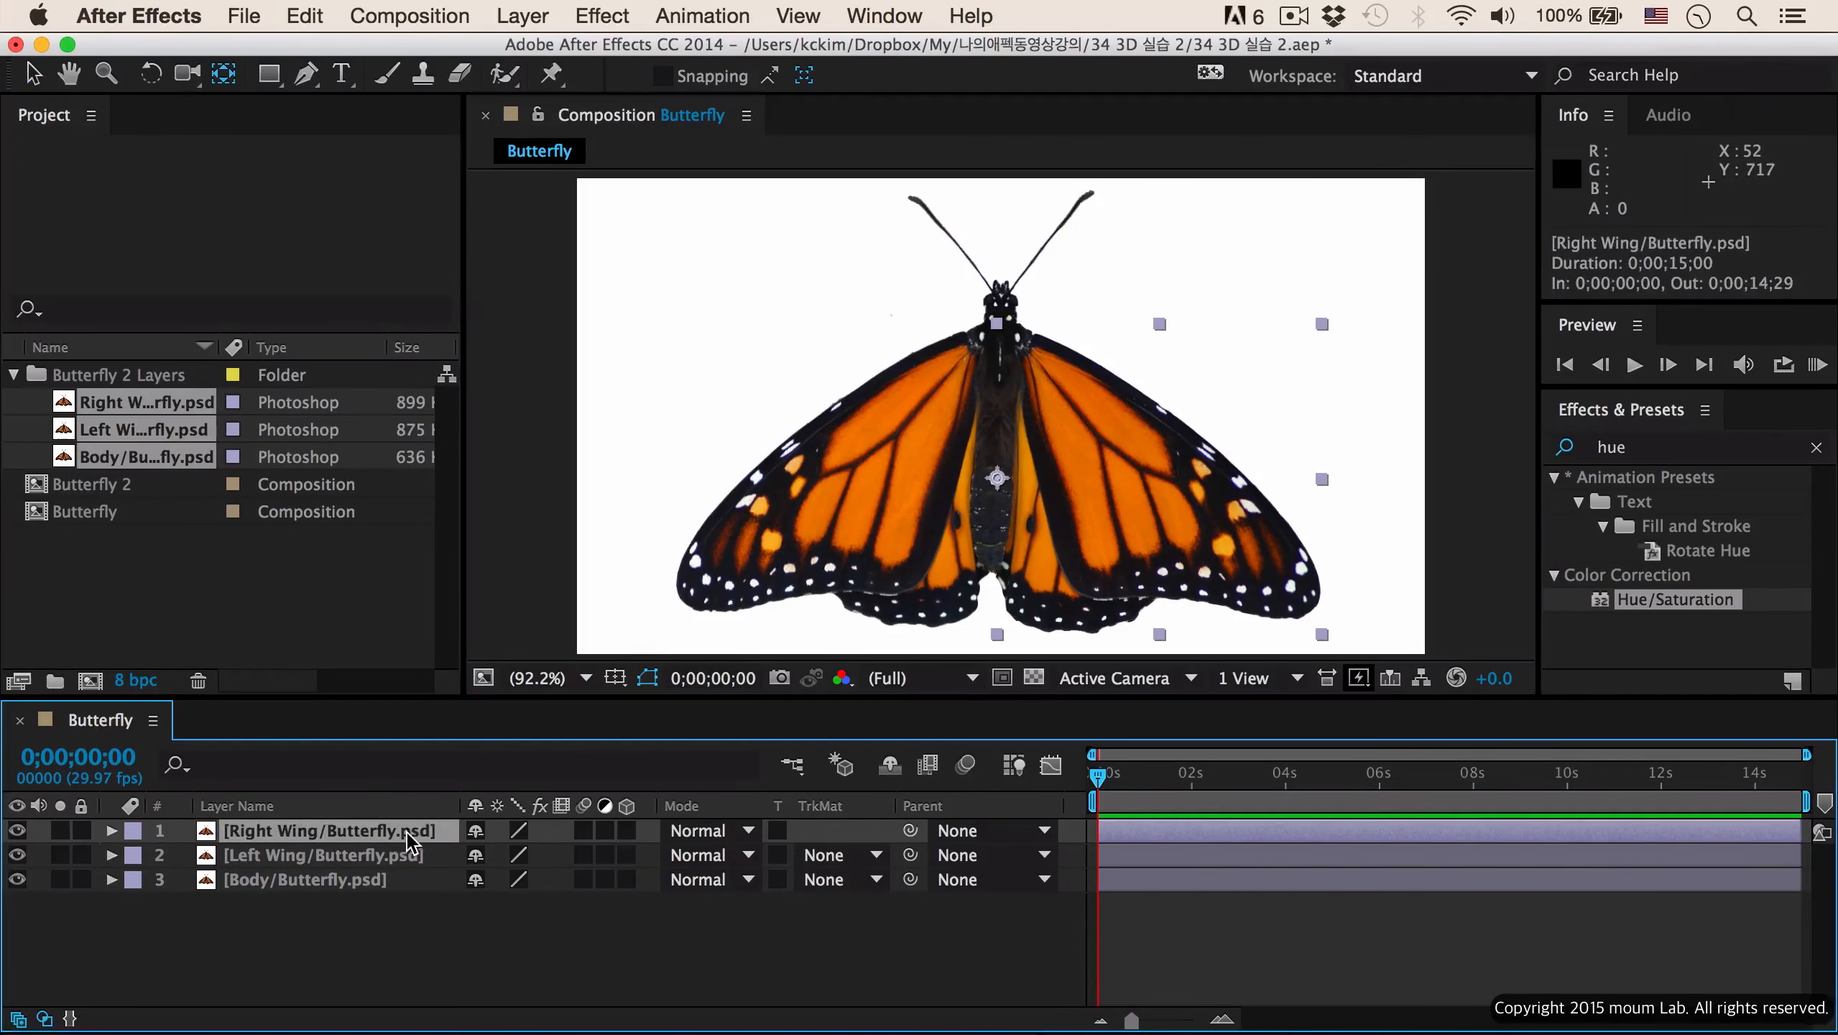
{"action": "key", "text": "Return"}
{"action": "type", "text": "Right Win"}
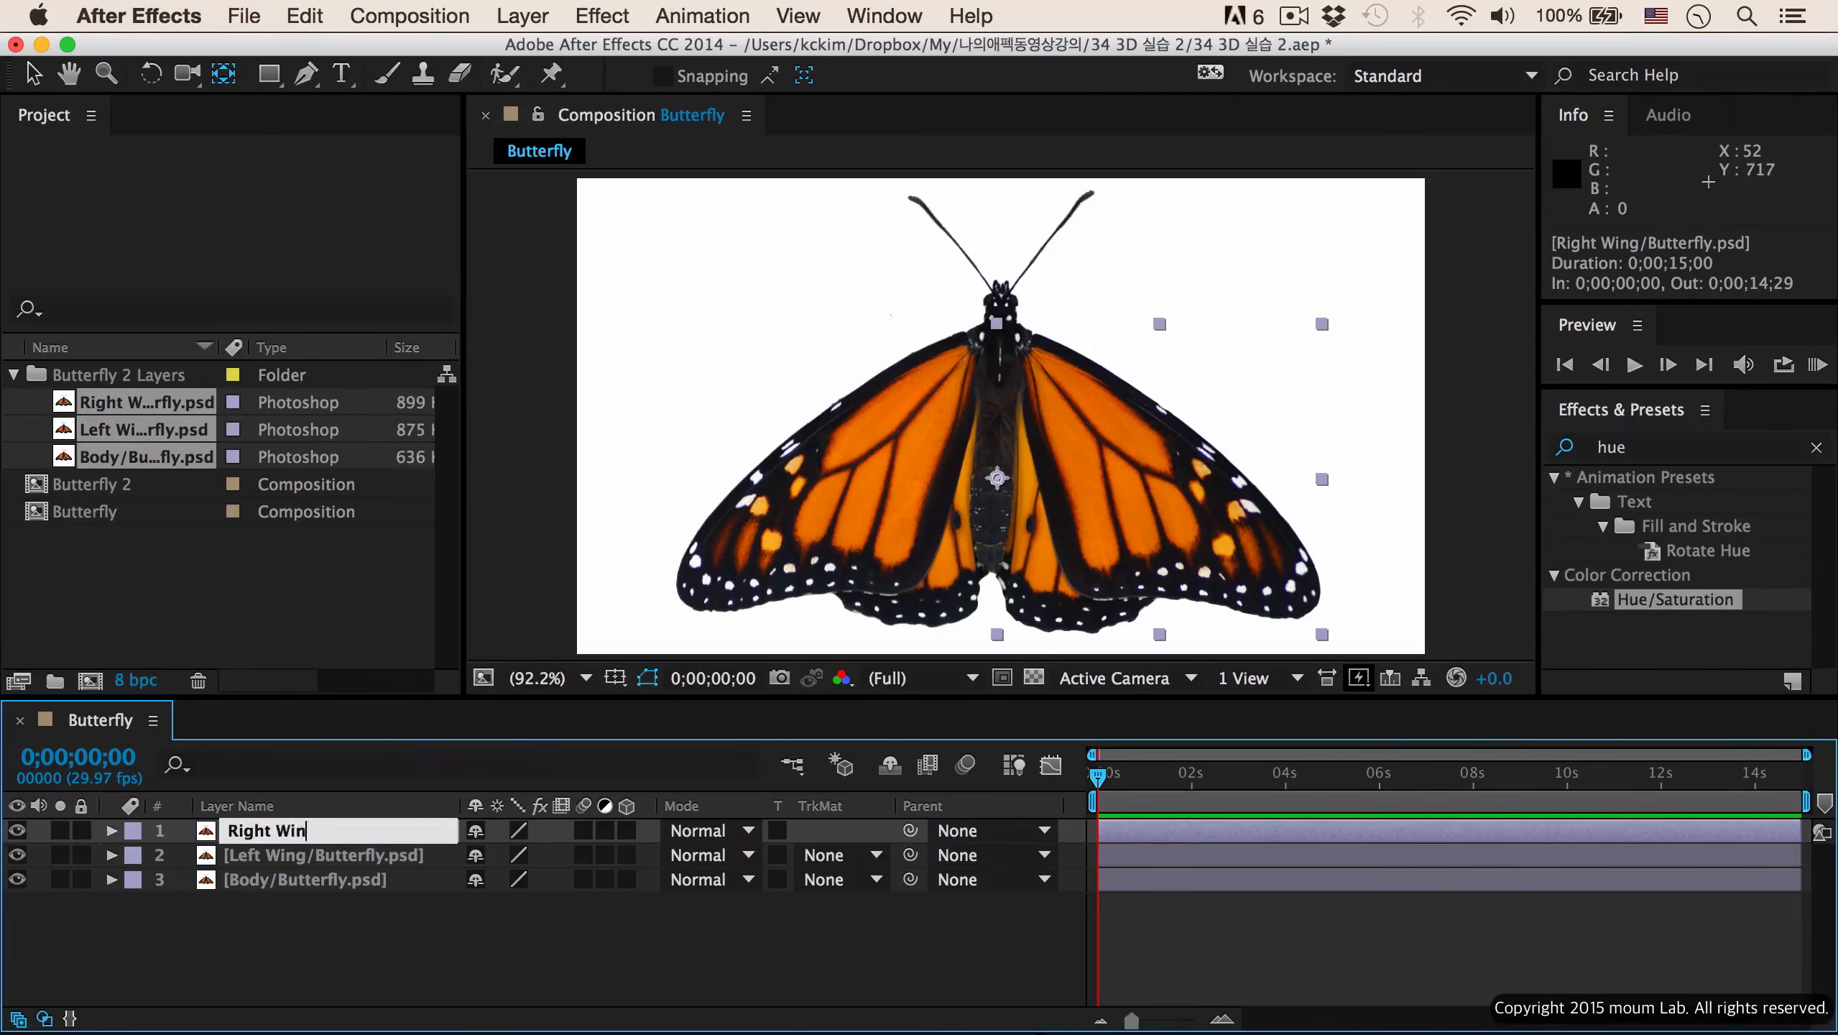
{"action": "type", "text": "g"}
{"action": "key", "text": "Return"}
- Rename the Left Wing/Butterfly.psd layer as Left Wing
{"action": "left_click", "coordinate": [318, 858]}
{"action": "key", "text": "Return"}
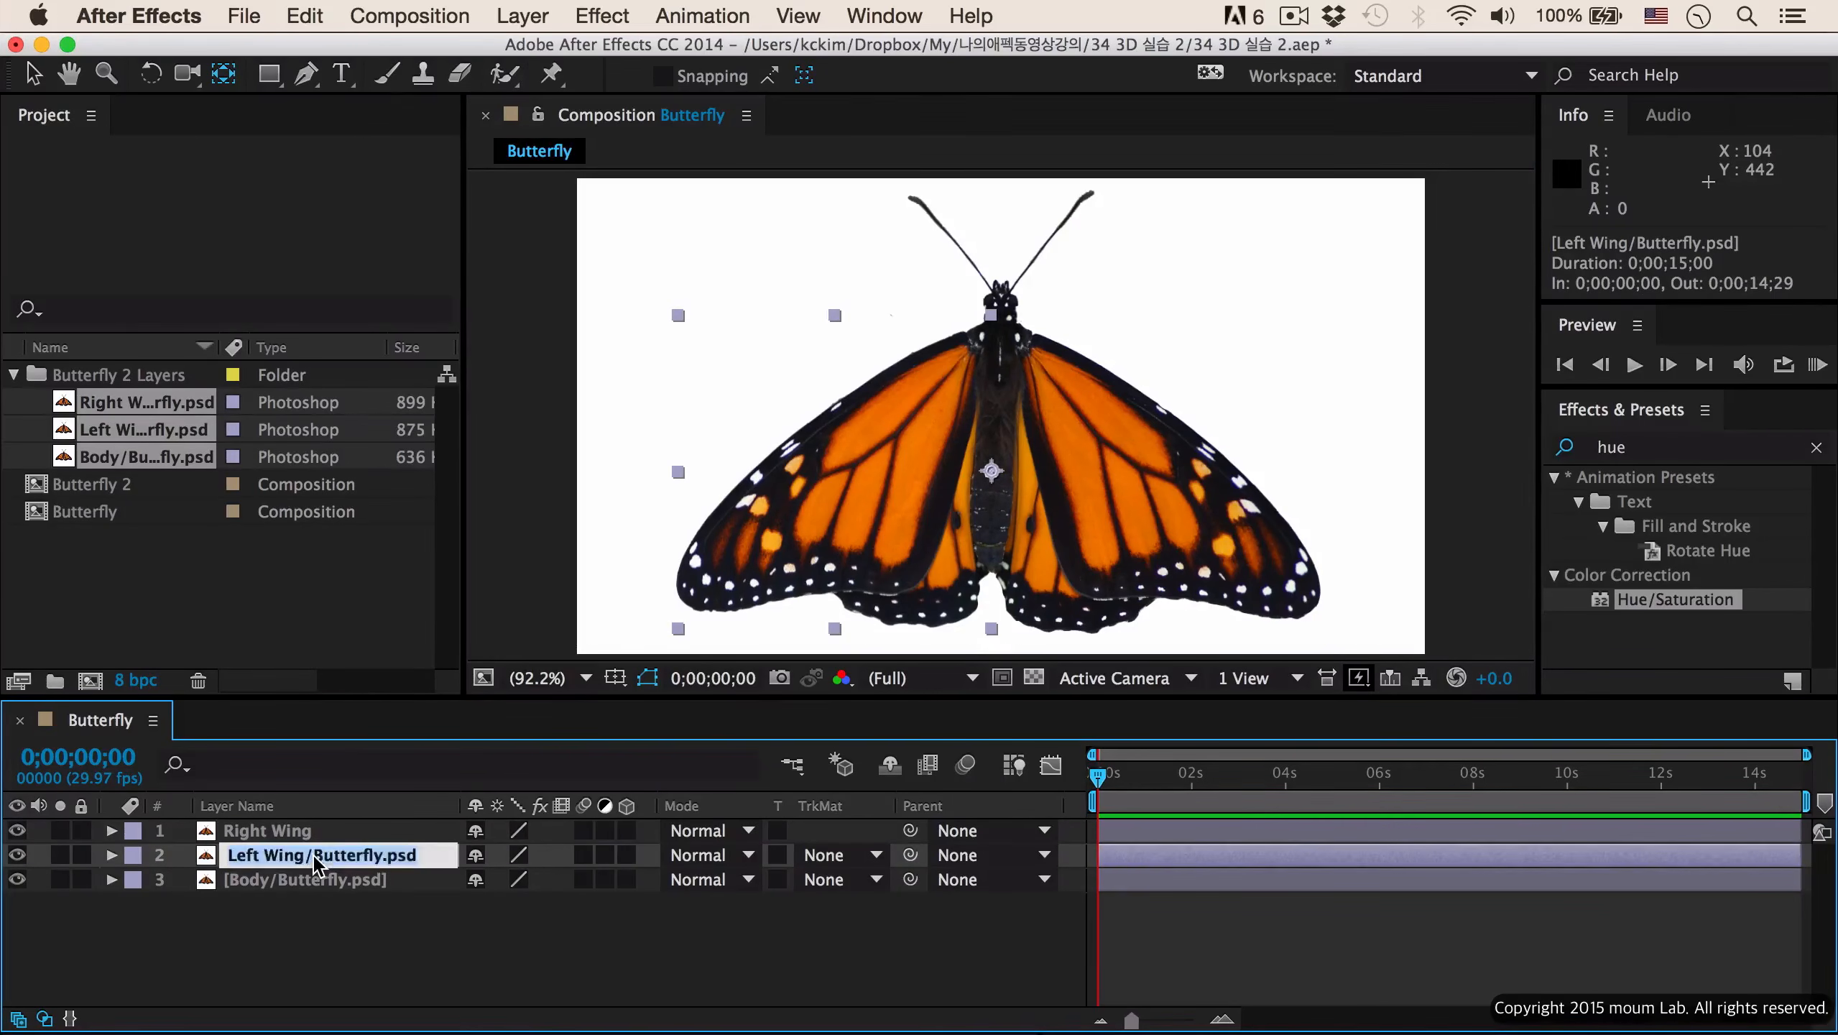
{"action": "type", "text": "Left Wing"}
{"action": "key", "text": "Return"}
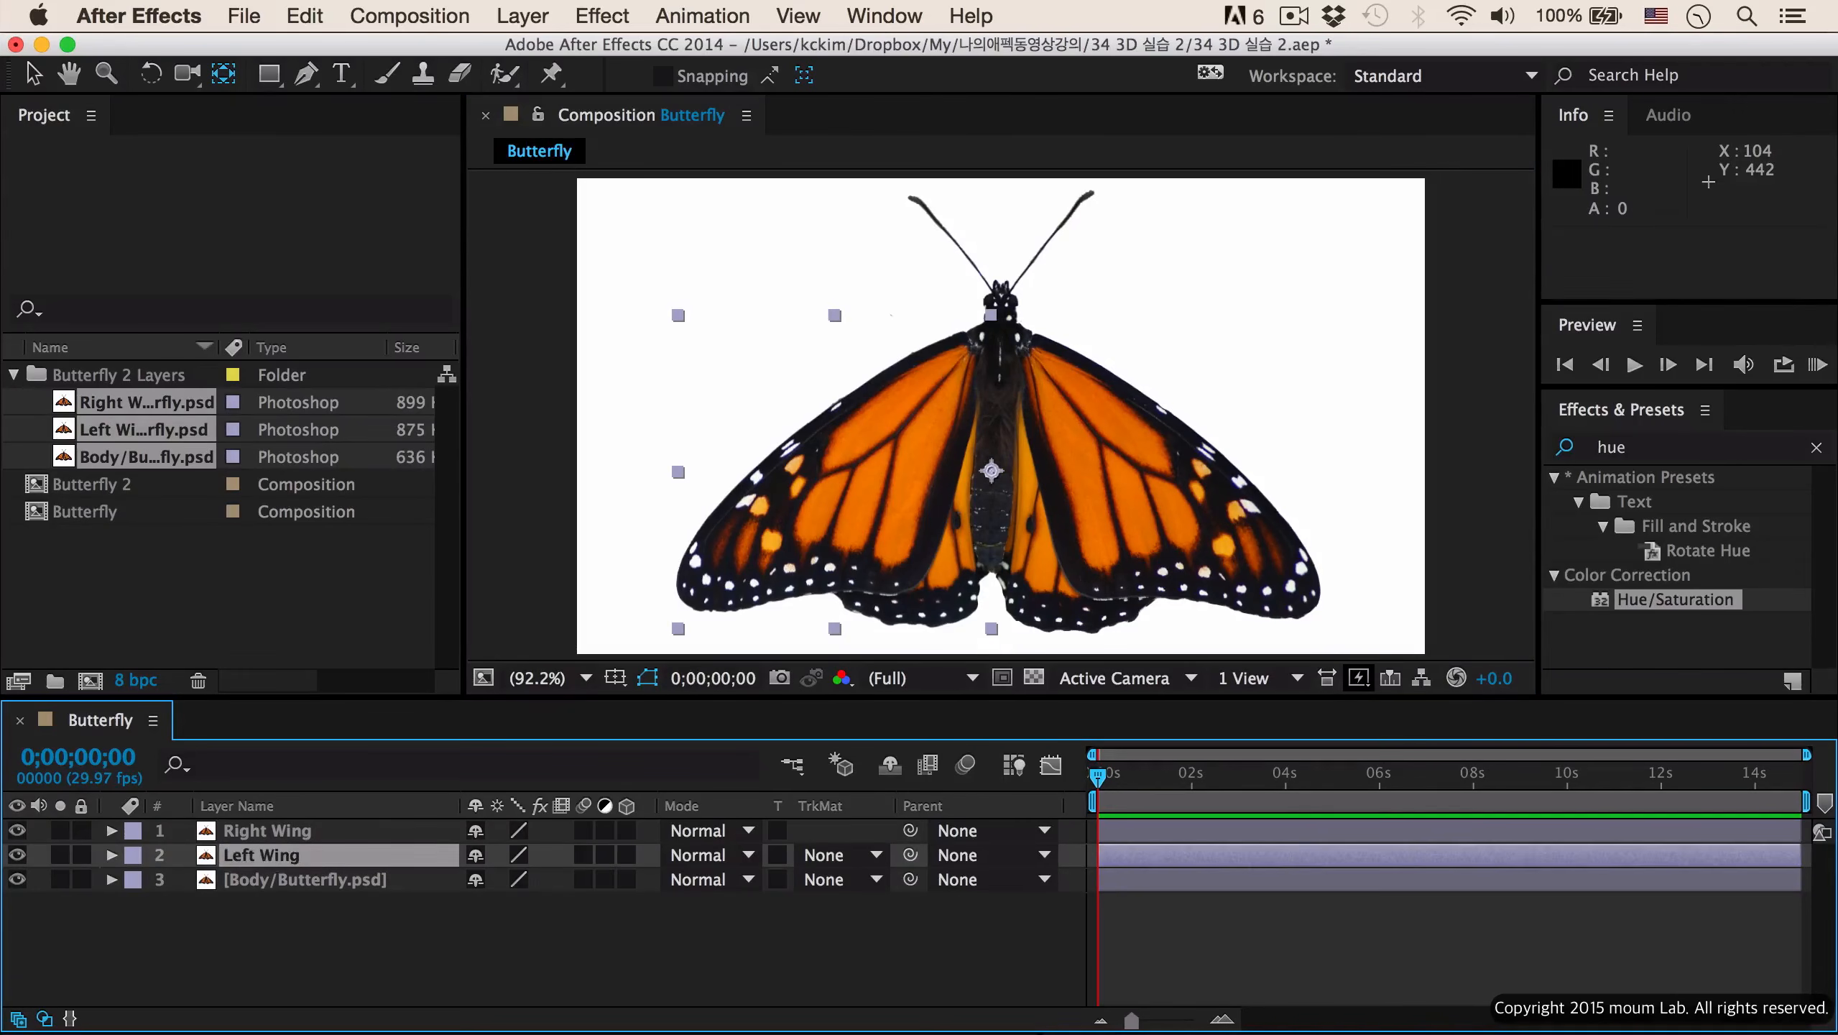
- Rename the Body/Butterfly.psd layer as Body
{"action": "left_click", "coordinate": [308, 879]}
{"action": "key", "text": "Return"}
{"action": "type", "text": "Body"}
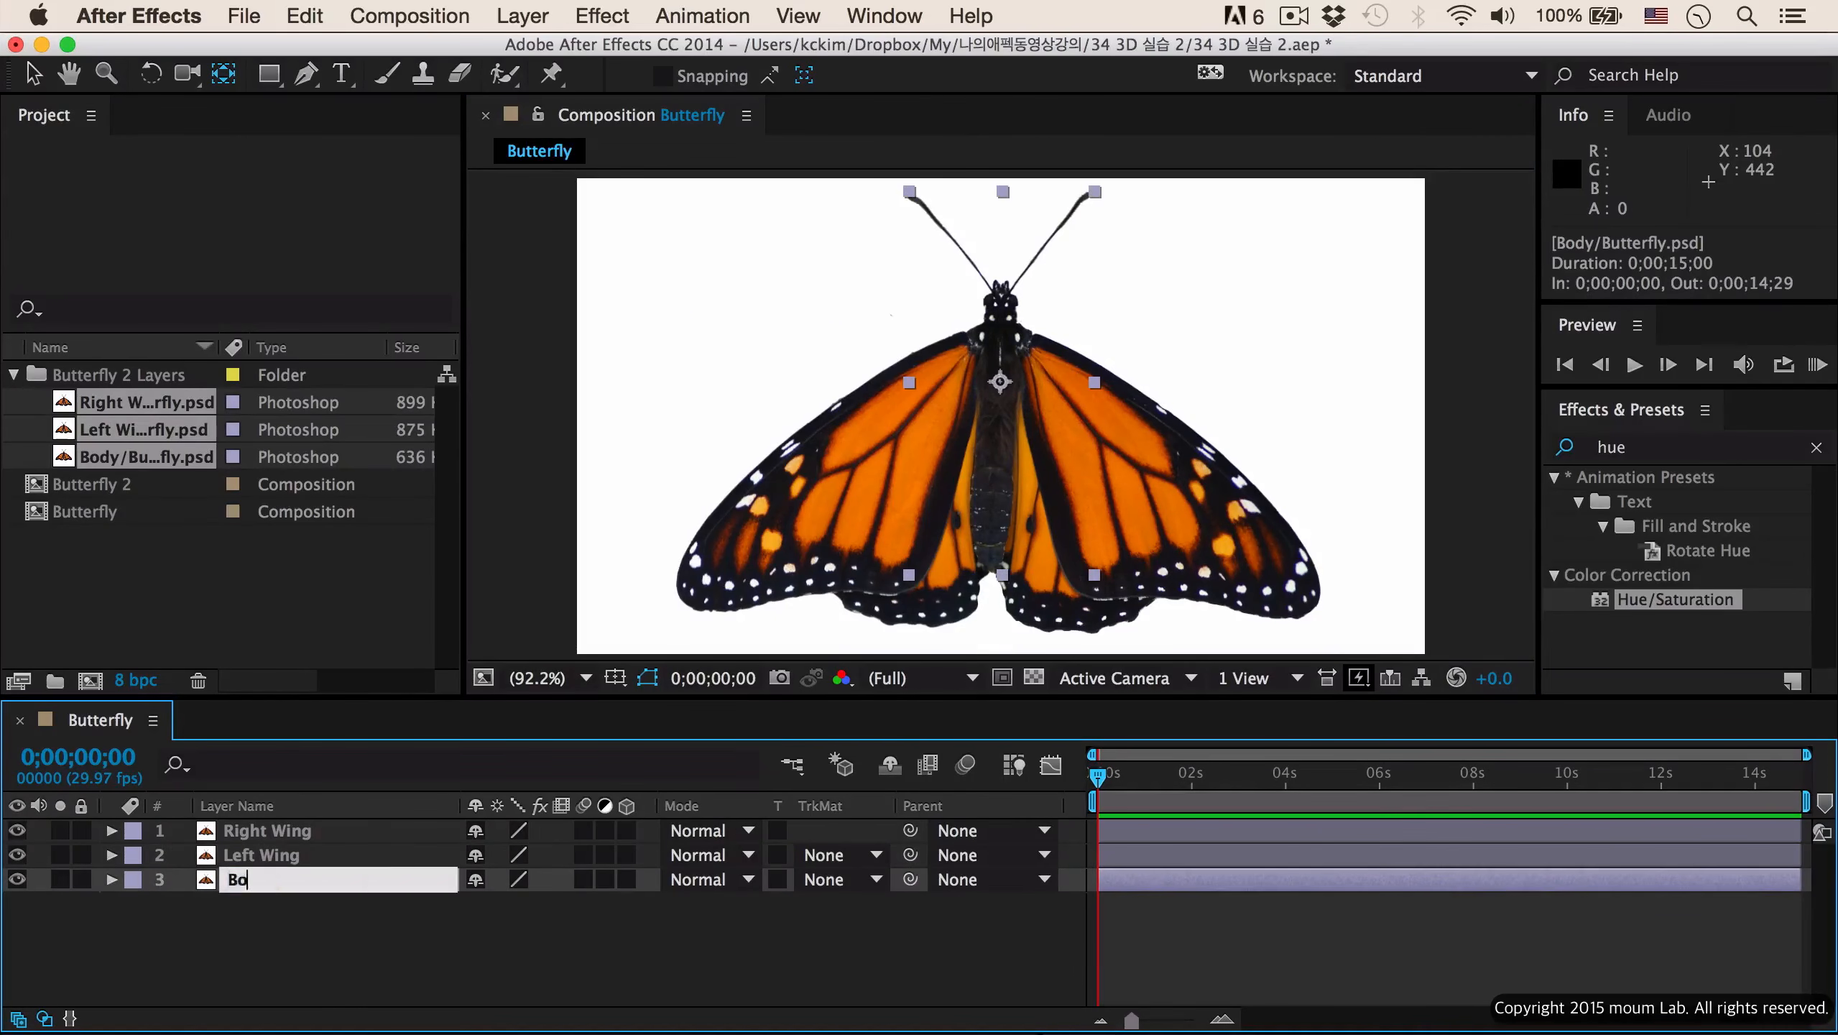
{"action": "key", "text": "Return"}
- Turn the Right Wing, Left Wing and Body layers into 3D layers
{"action": "left_click", "coordinate": [312, 831]}
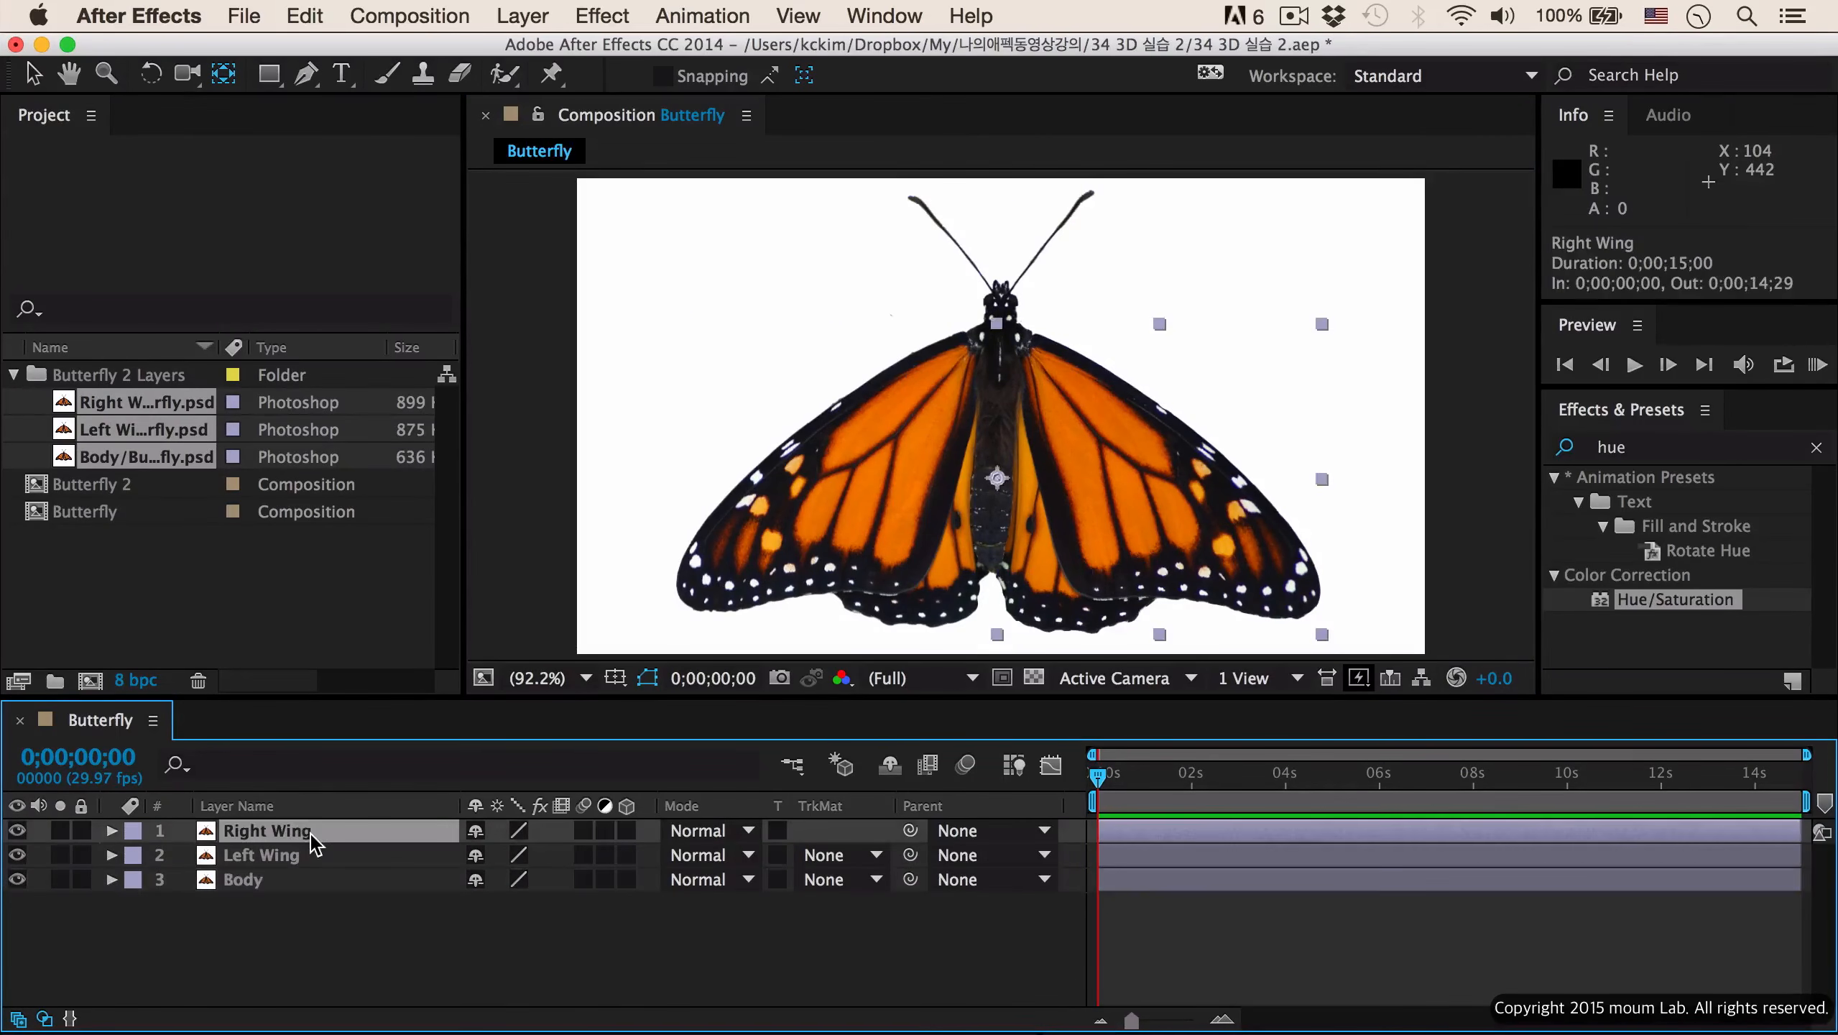
{"action": "left_click", "coordinate": [353, 880], "text": "shift"}
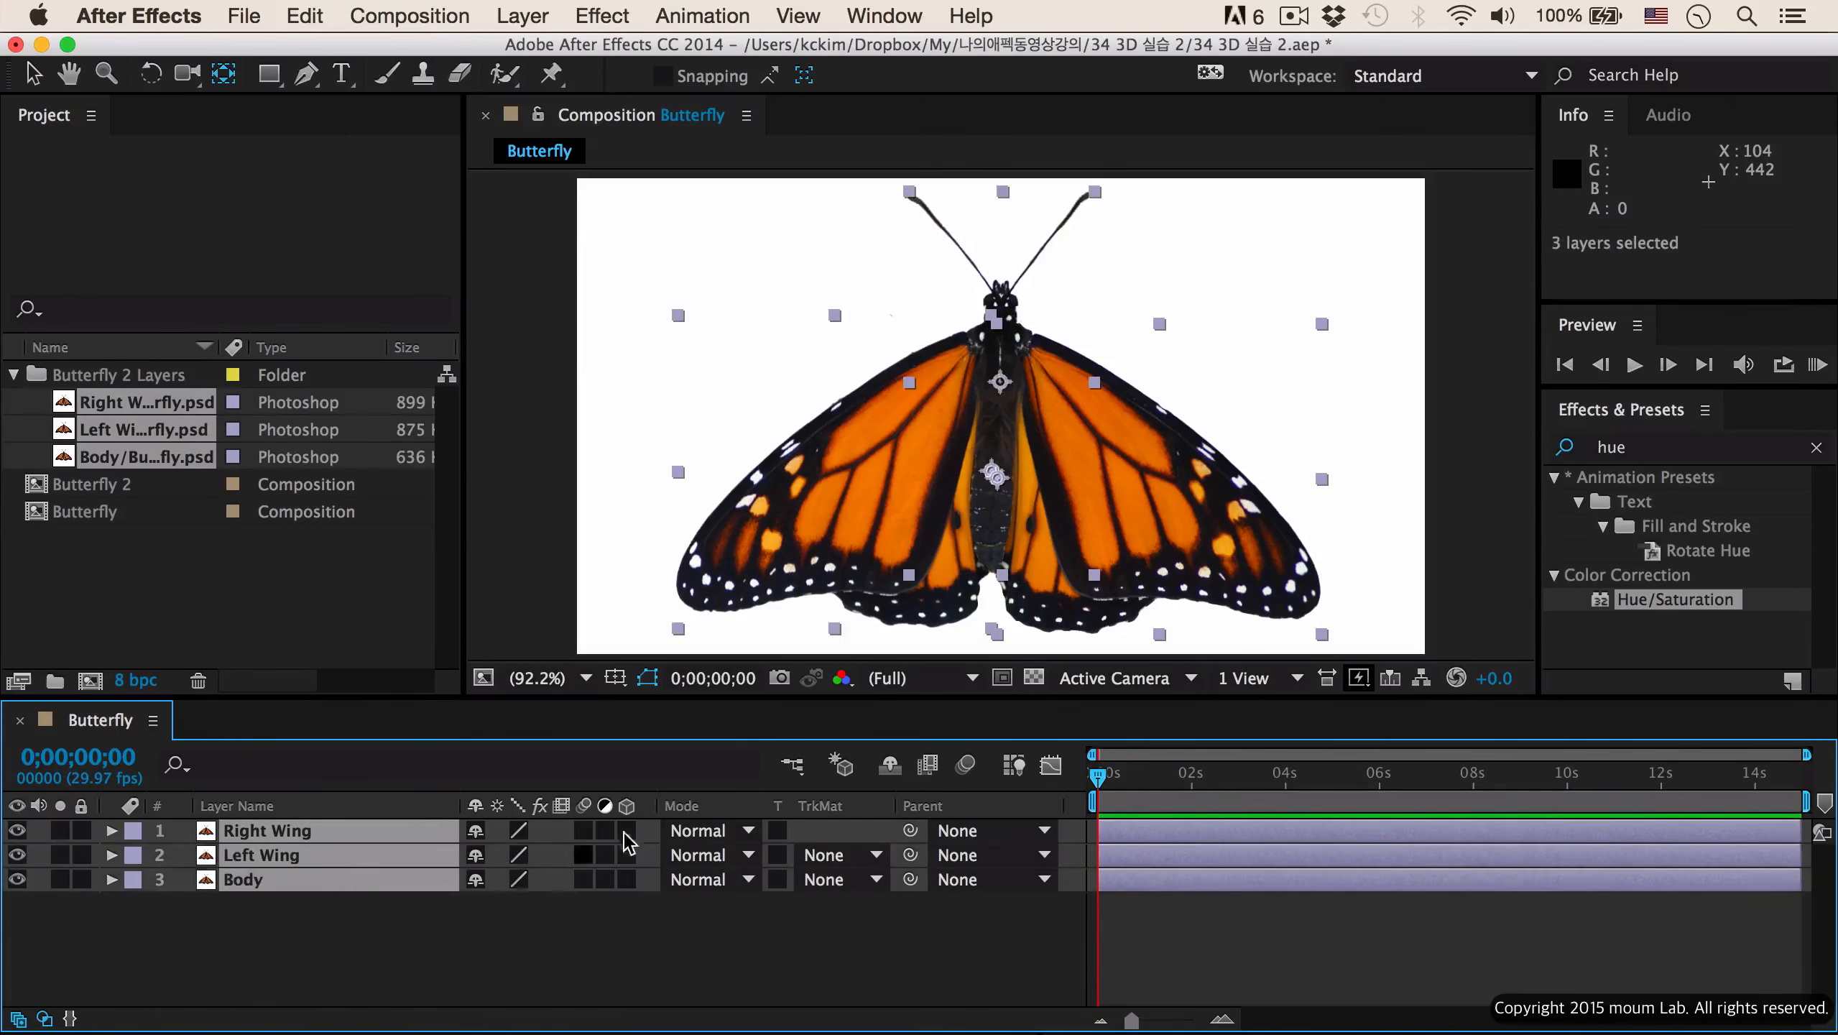
{"action": "left_click", "coordinate": [626, 831]}
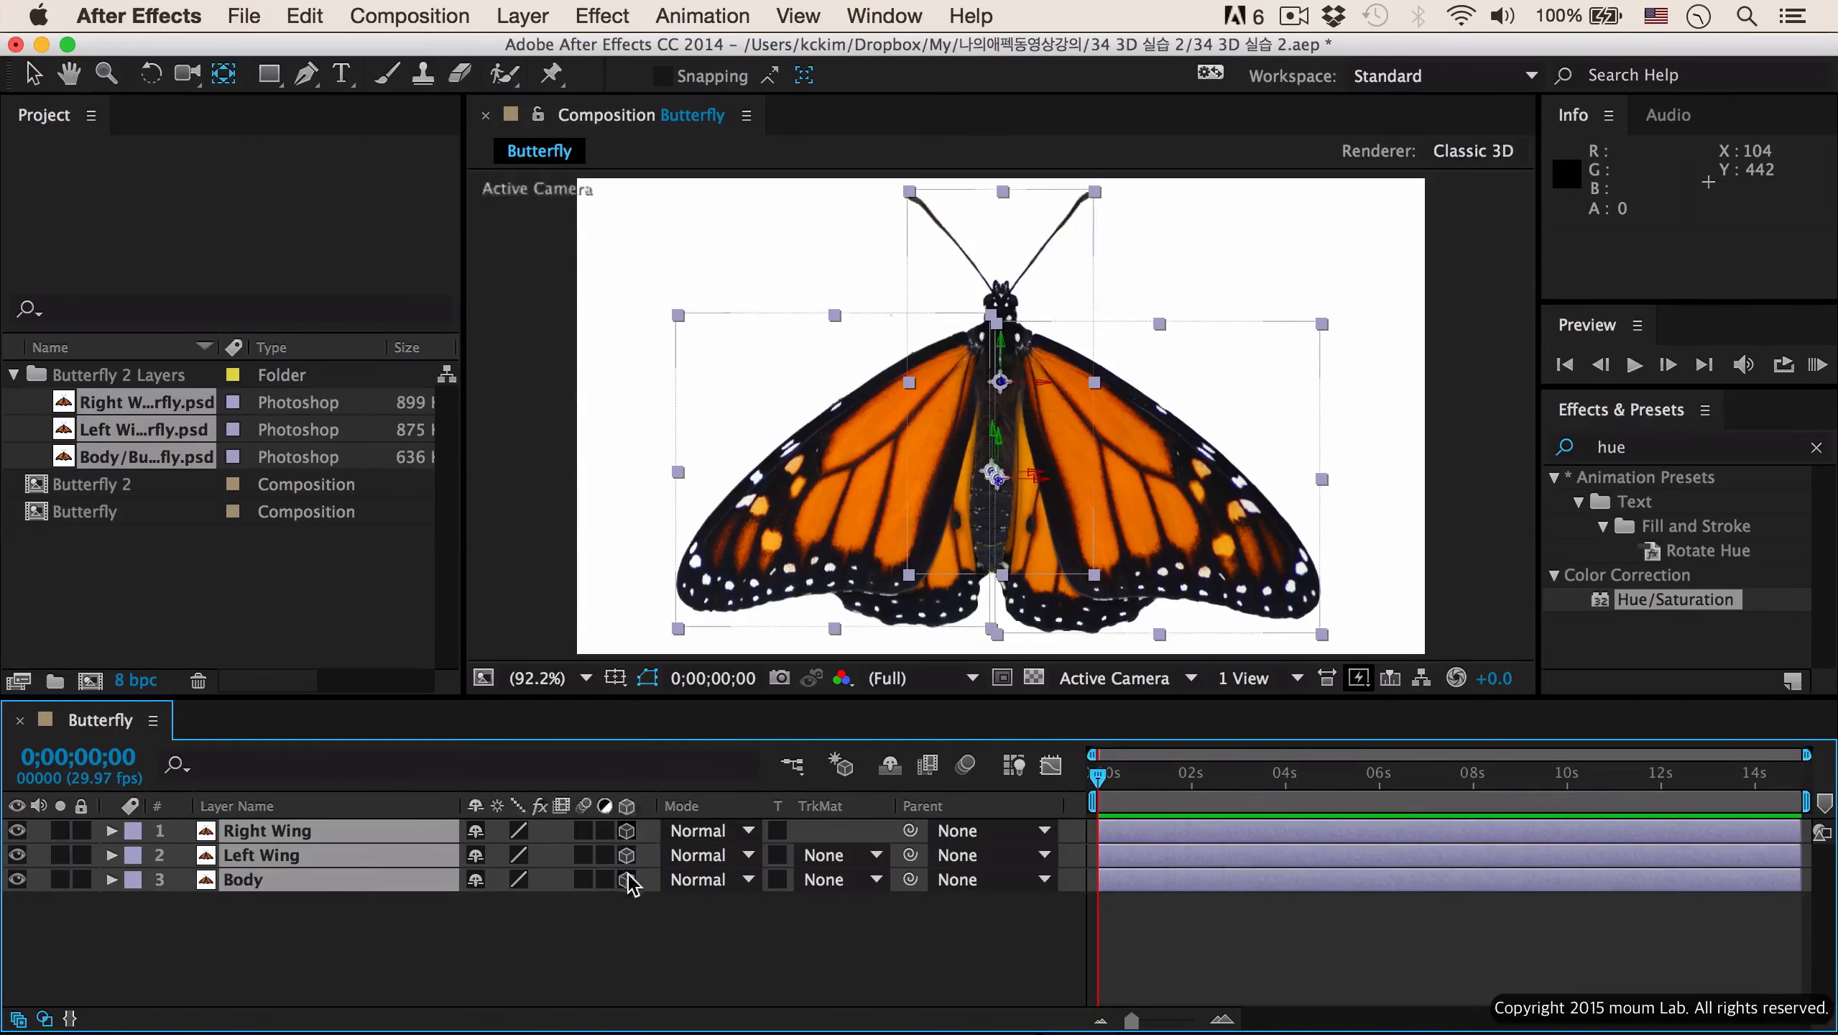
{"action": "left_click", "coordinate": [394, 920]}
- Keyframe the Right Wing layer's Y Rotation at 80° at time 0;00;00;00
{"action": "left_click", "coordinate": [335, 835]}
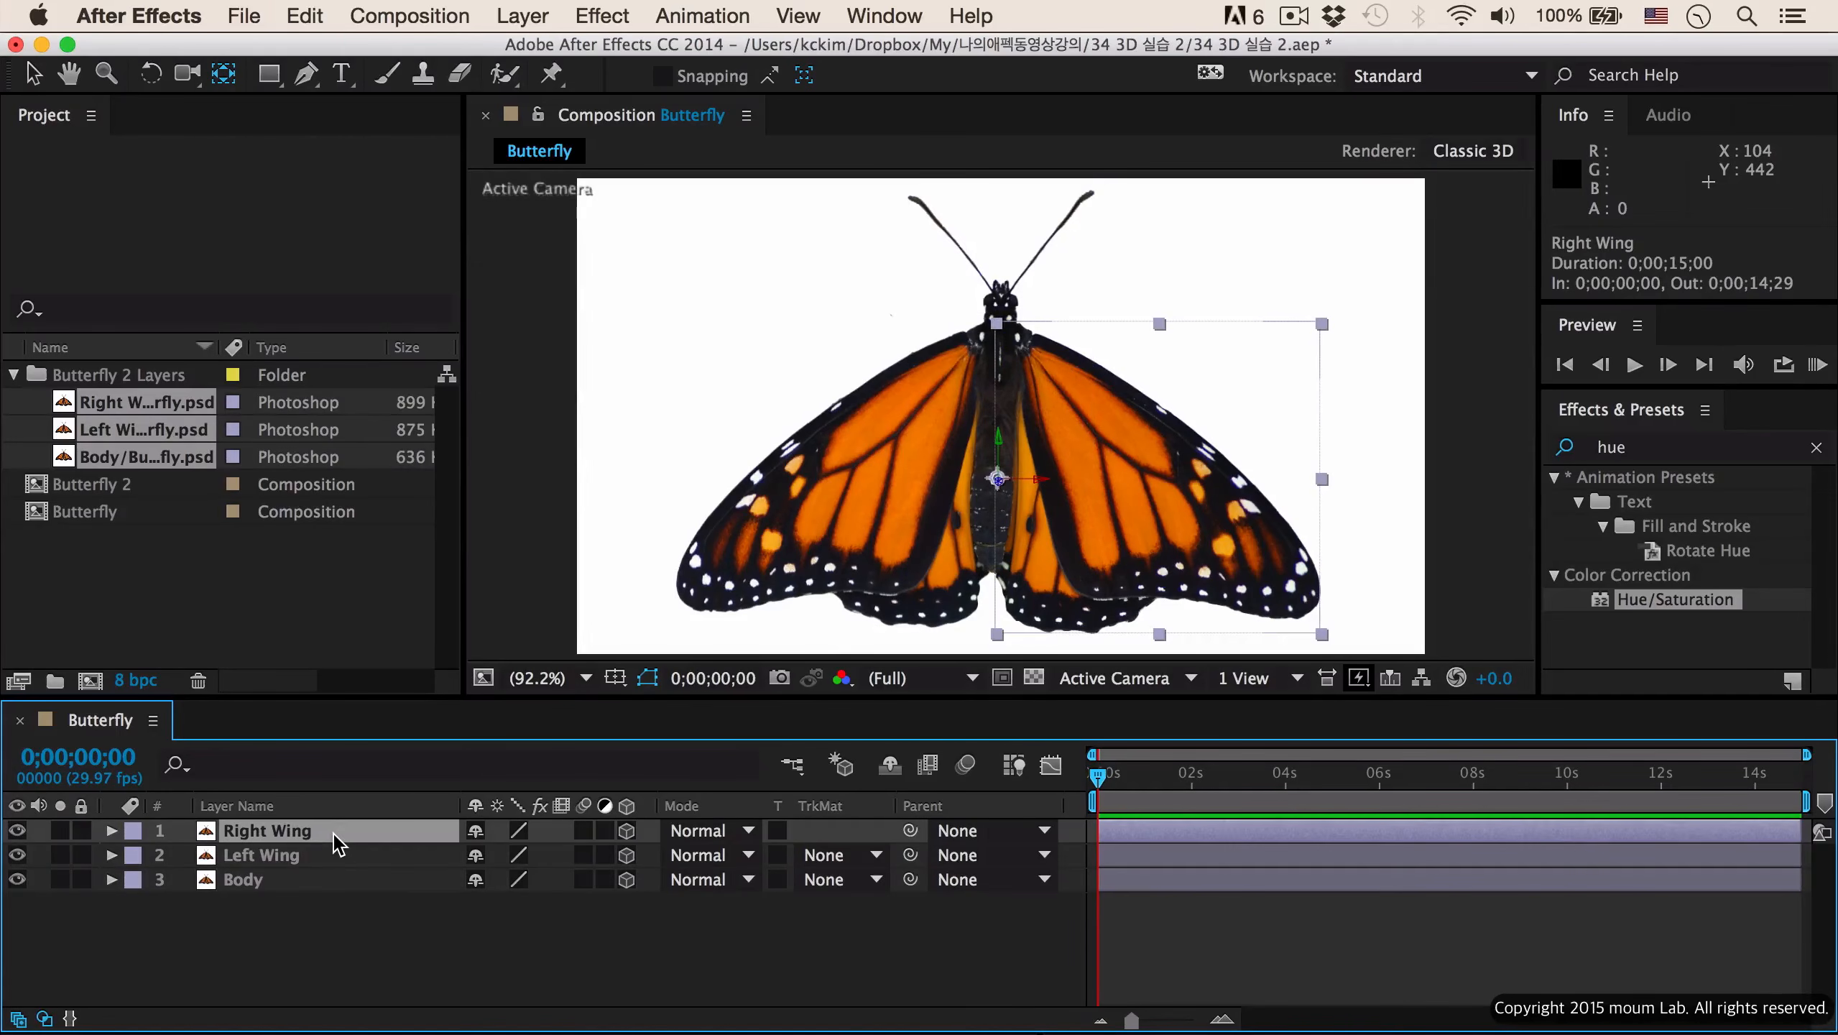
{"action": "key", "text": "r"}
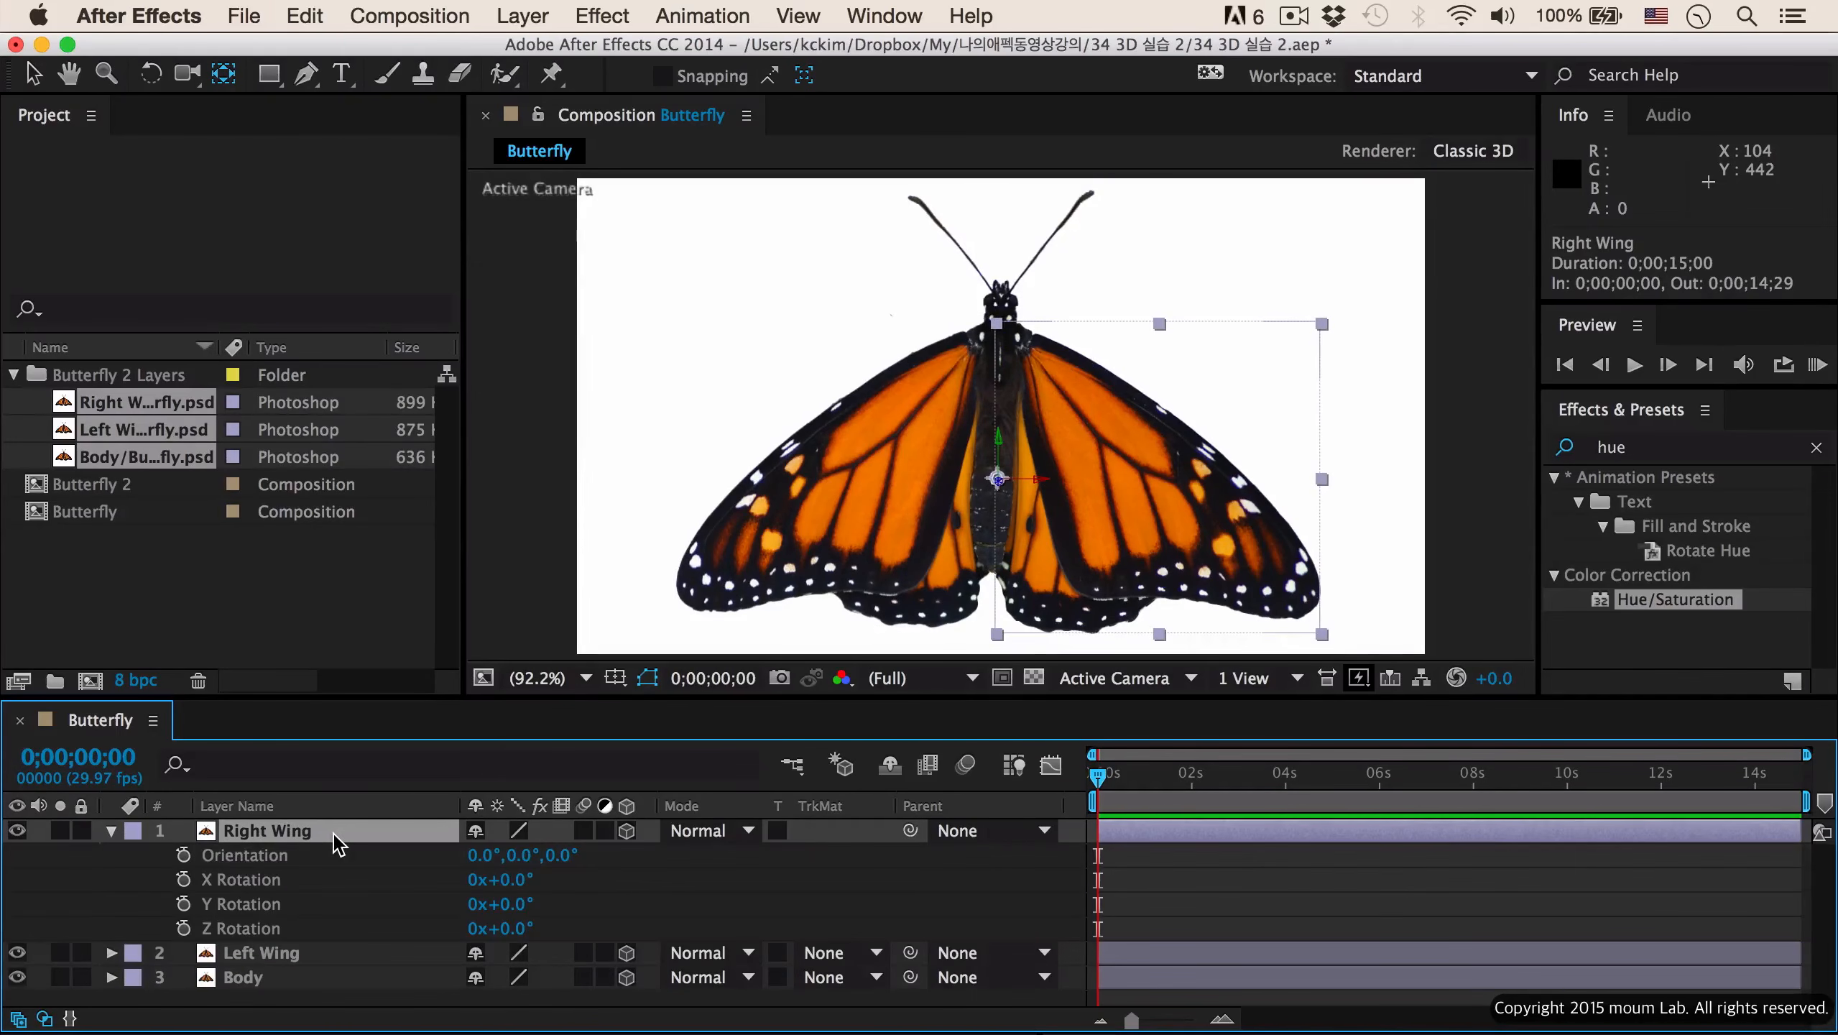
{"action": "key", "text": "super+z"}
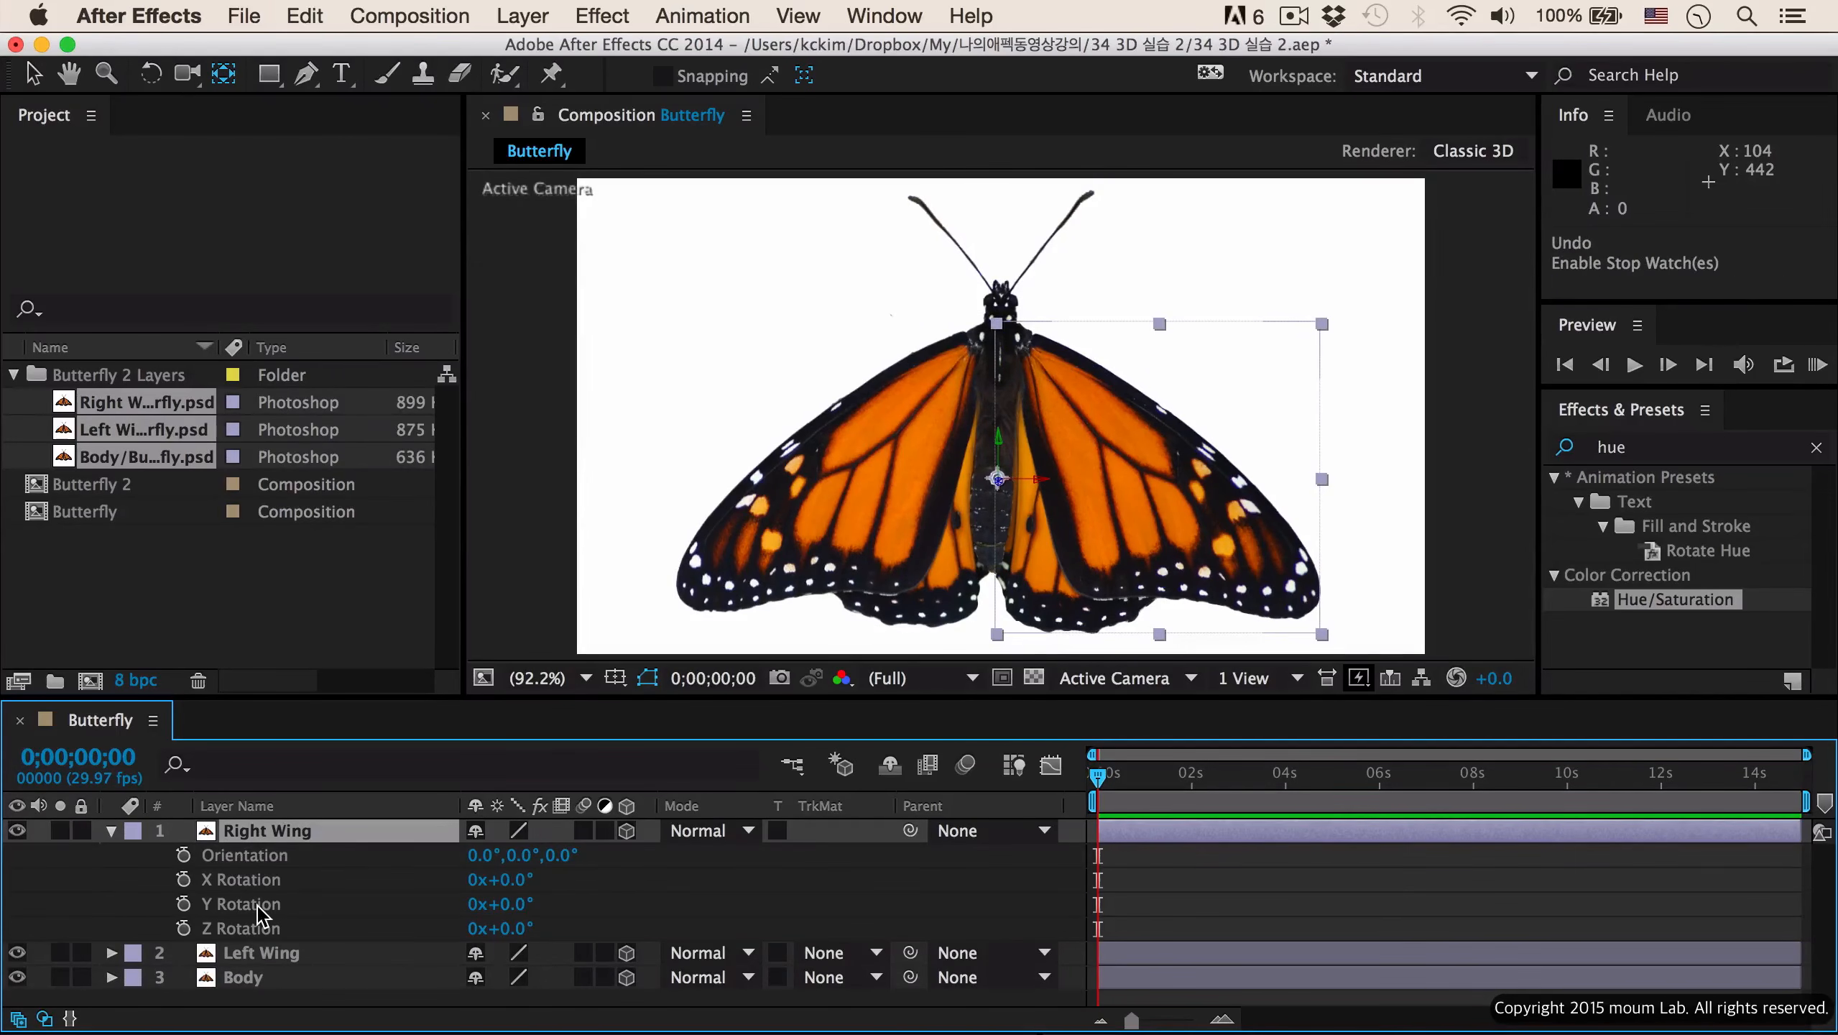
{"action": "left_click", "coordinate": [260, 908]}
{"action": "left_click", "coordinate": [183, 903]}
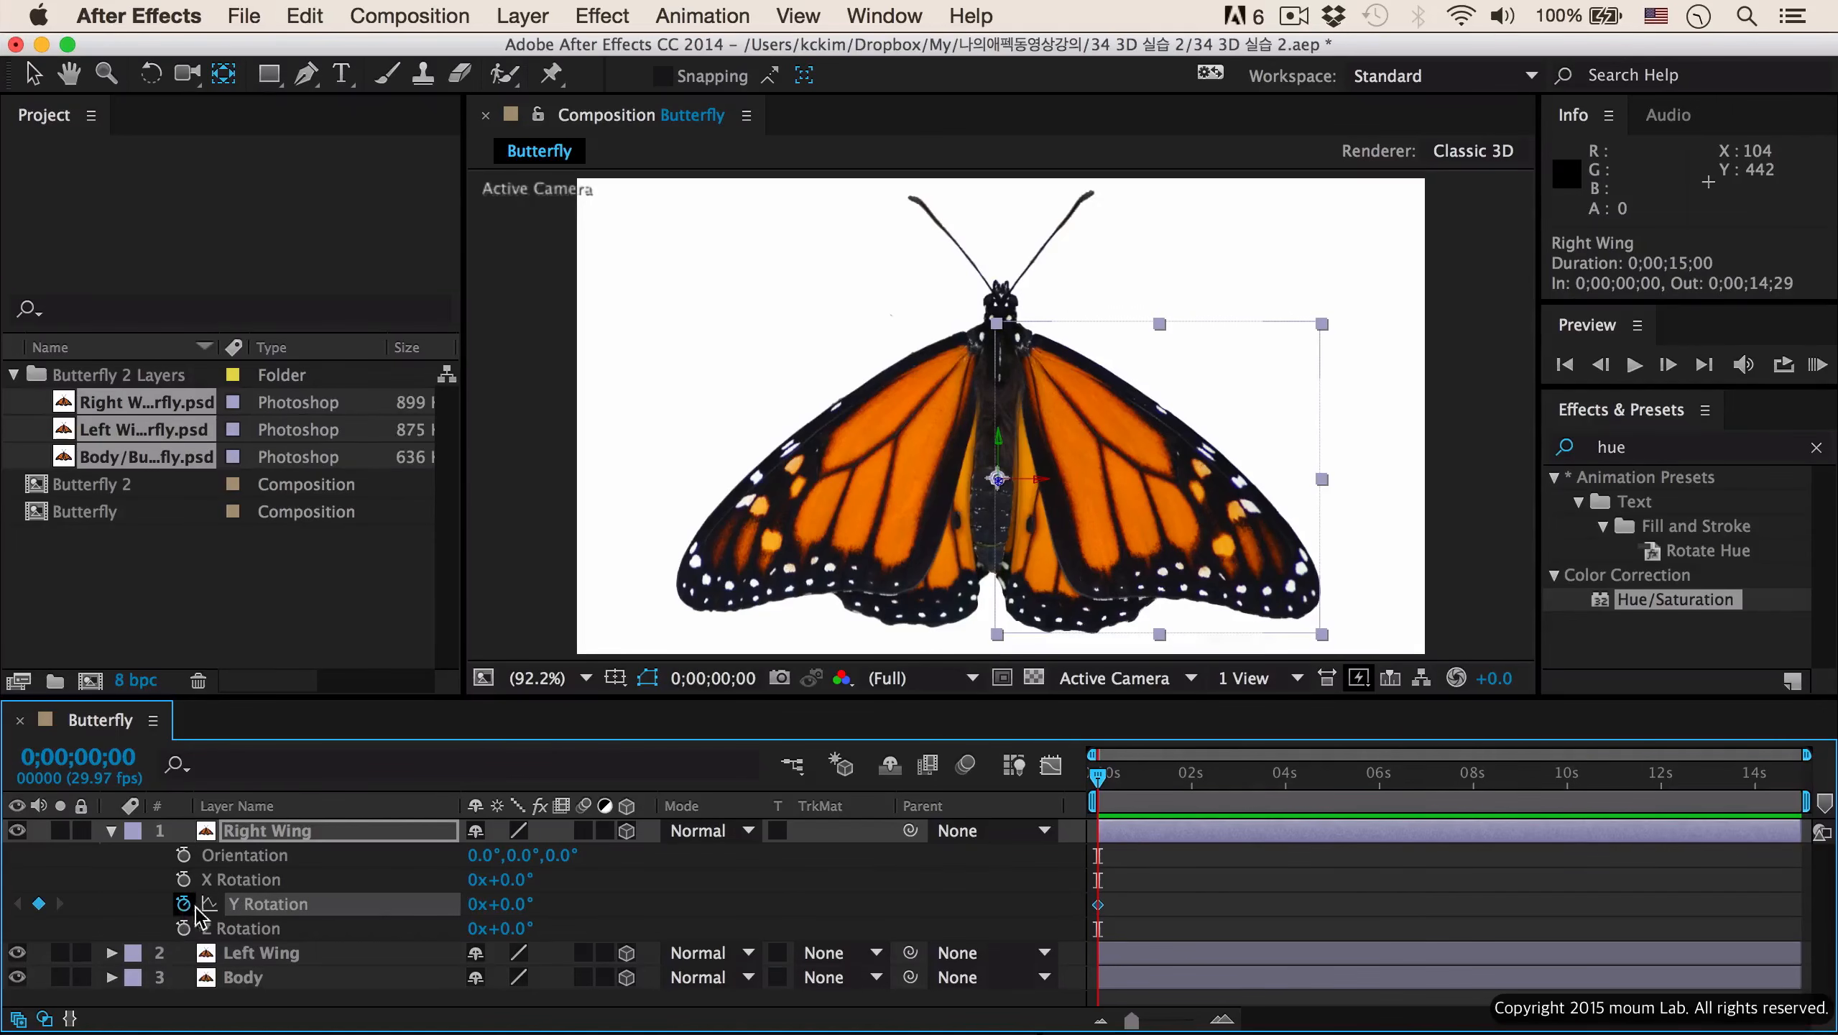
{"action": "left_click", "coordinate": [515, 904]}
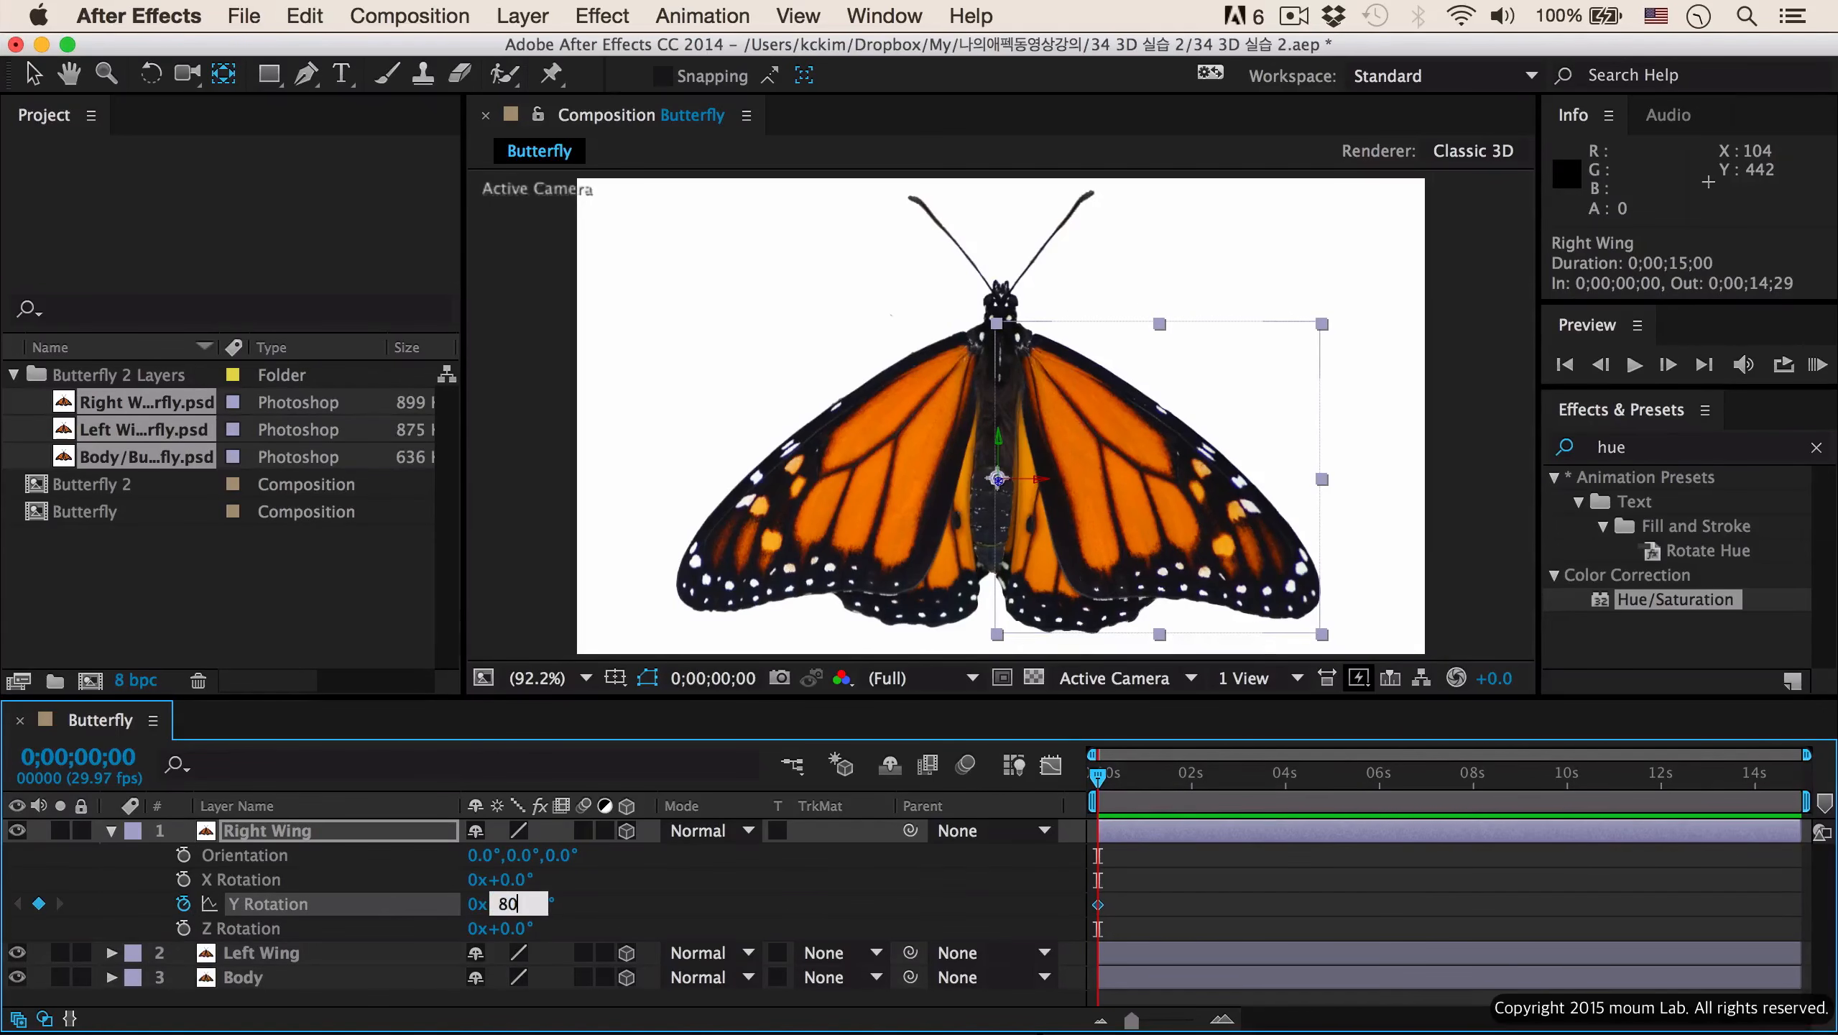
{"action": "key", "text": "Return"}
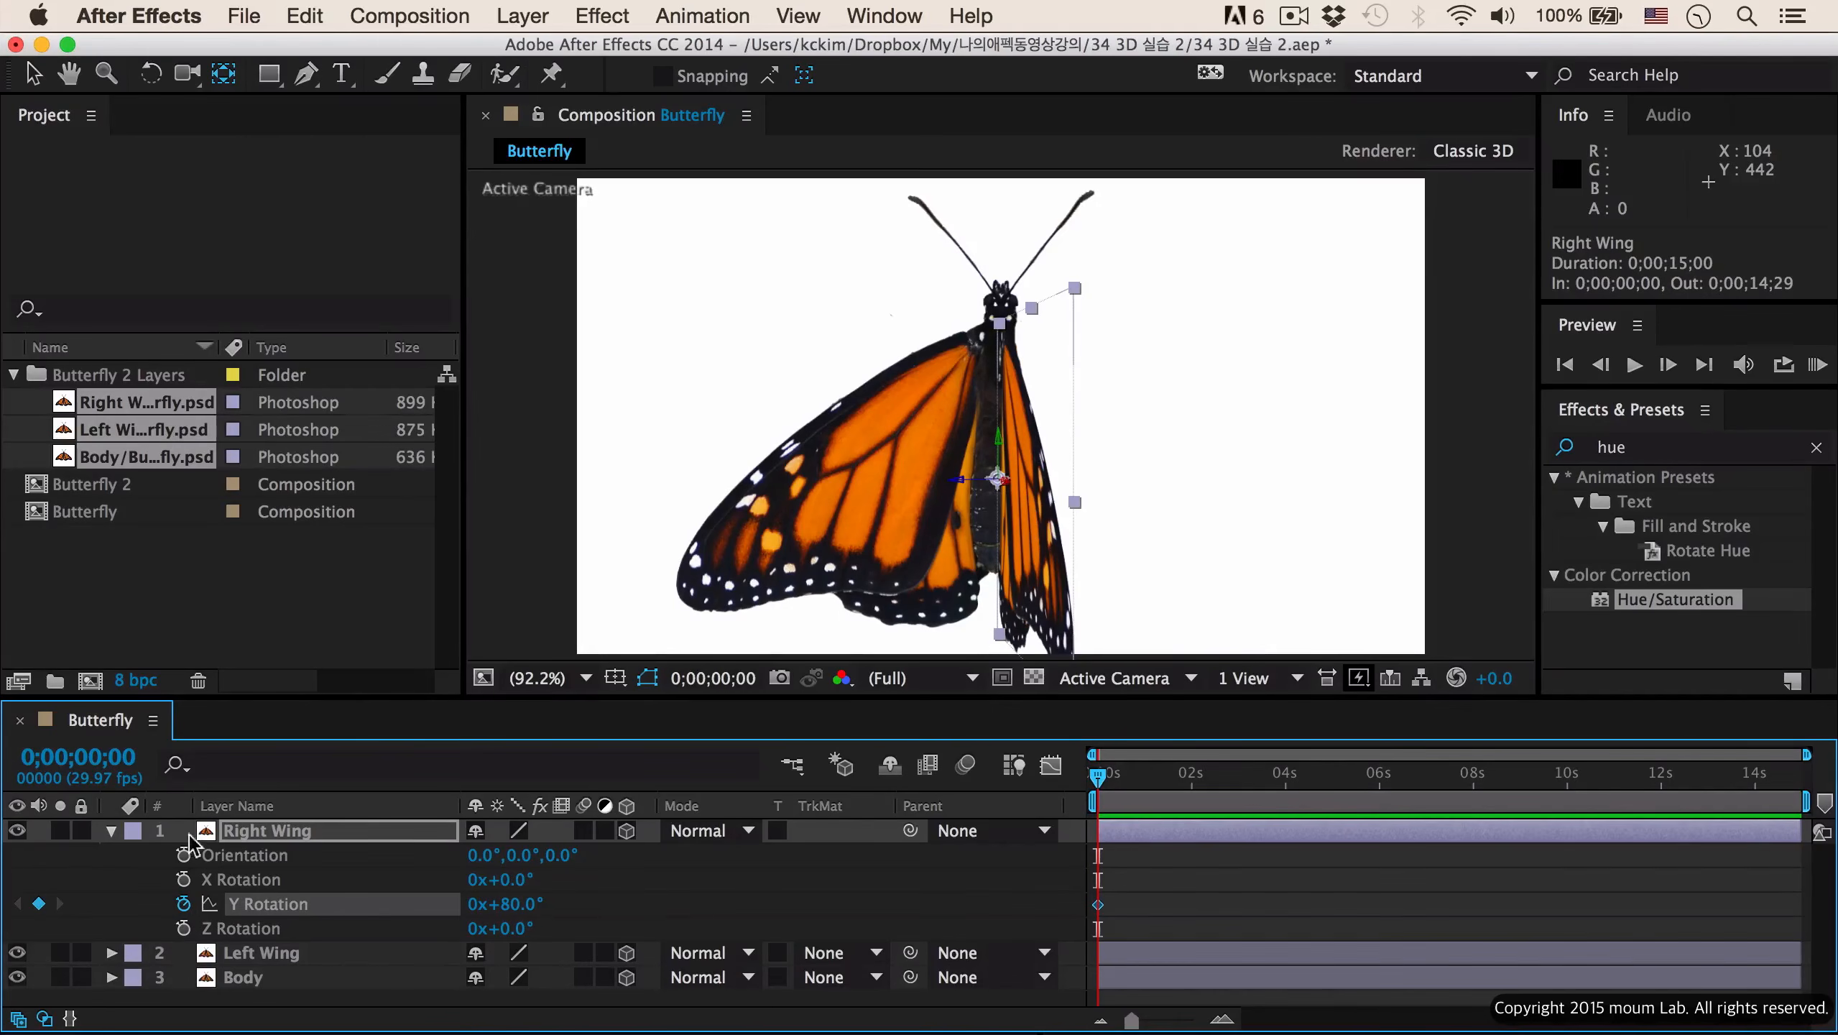
- Keyframe the Right Wing layer's Y Rotation at -80° at time 0;00;00;15
{"action": "left_click", "coordinate": [134, 755]}
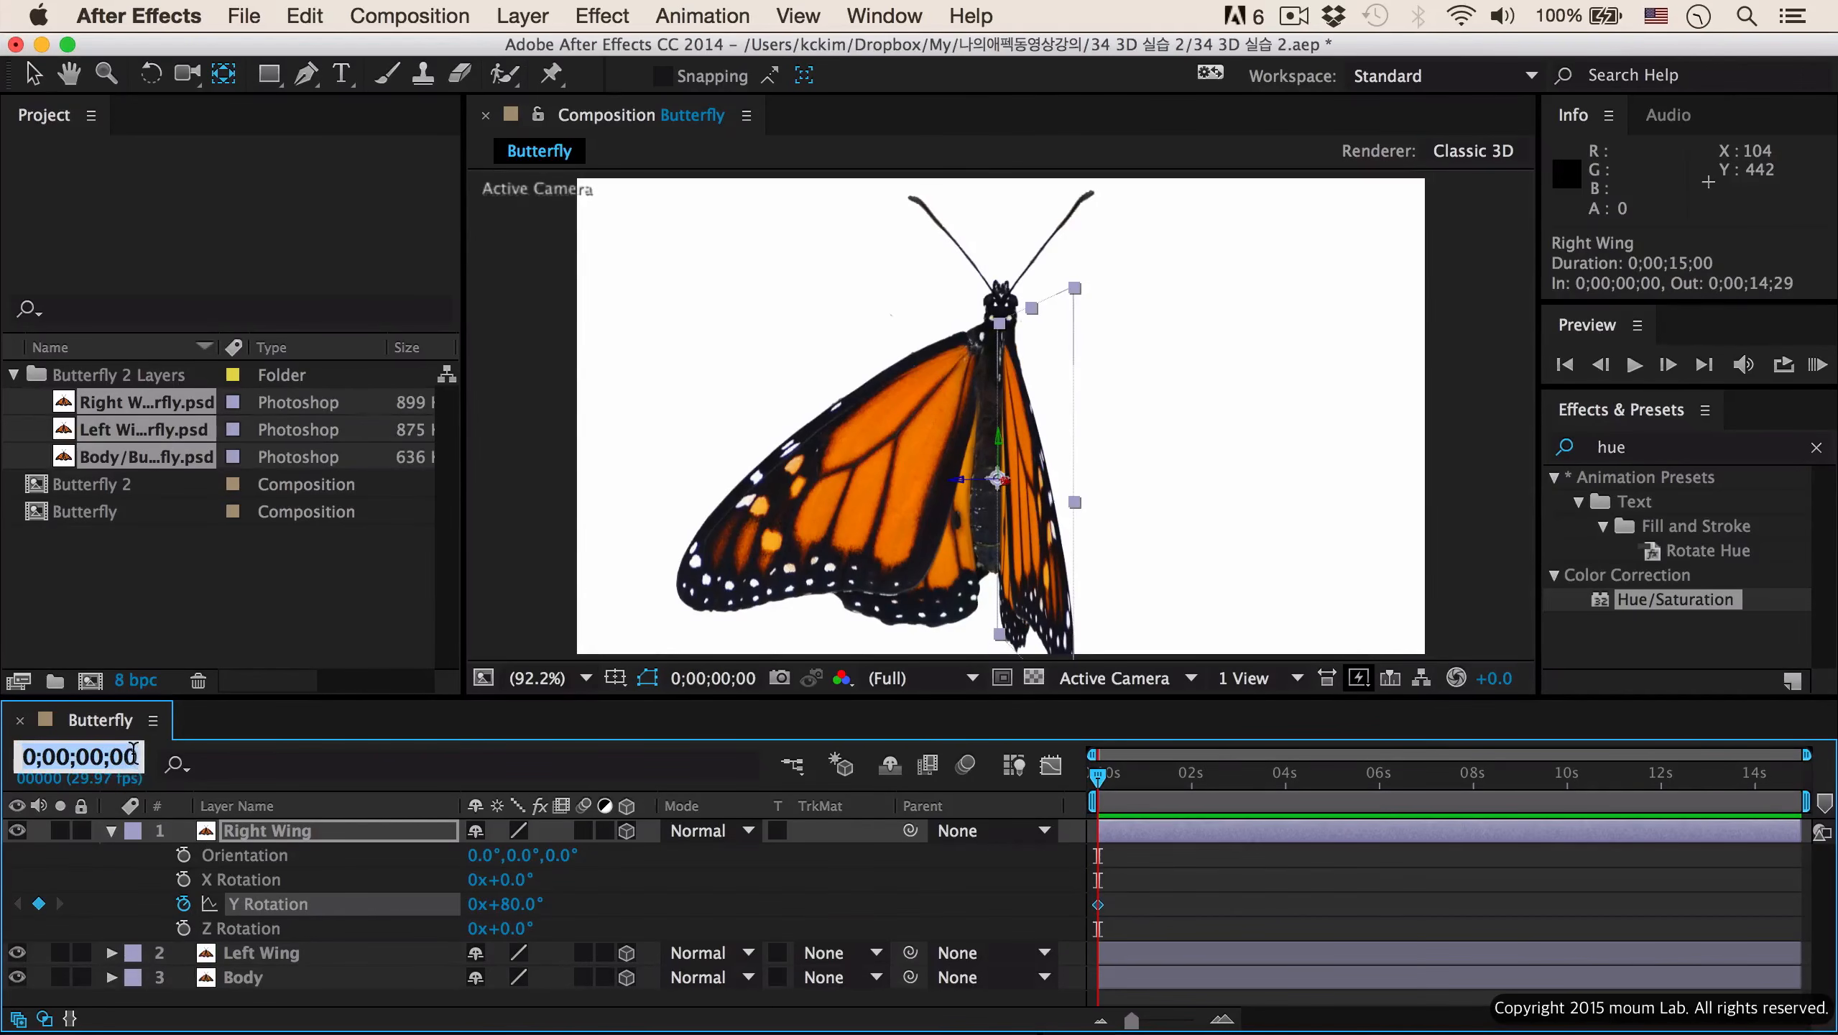
{"action": "double_click", "coordinate": [122, 757]}
{"action": "type", "text": "15"}
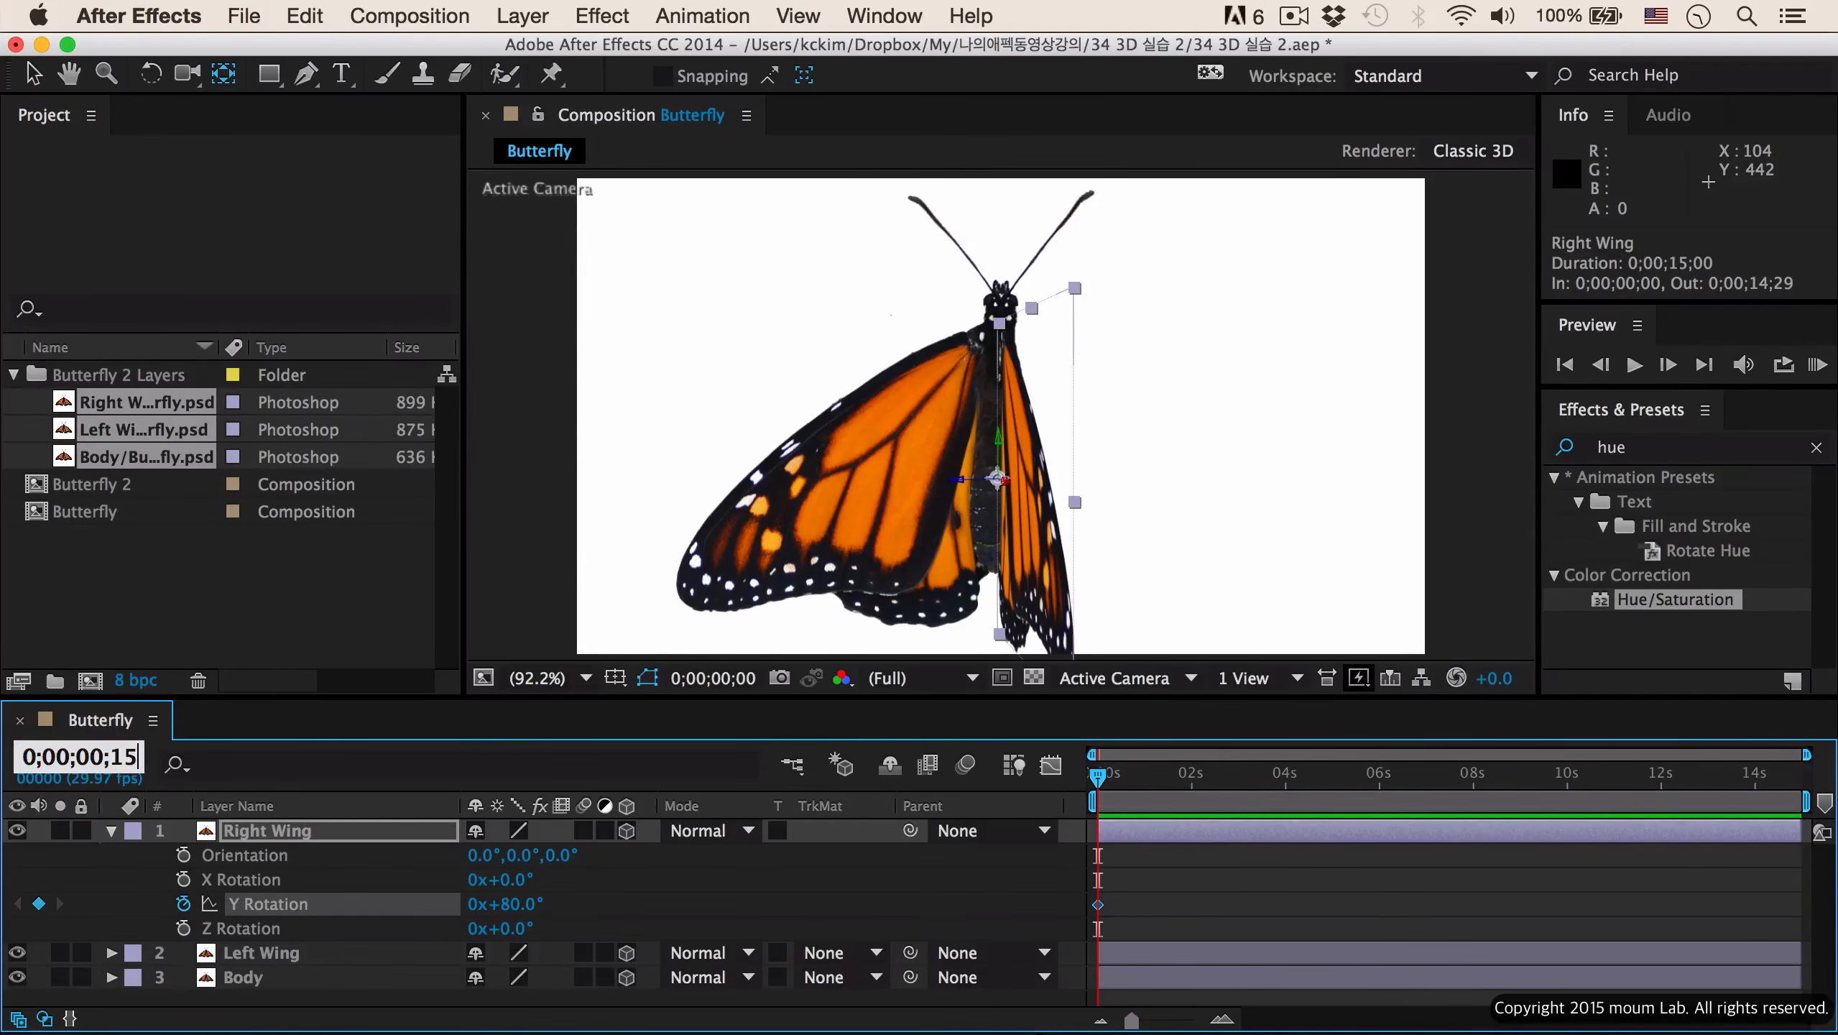
{"action": "key", "text": "Return"}
{"action": "left_click", "coordinate": [508, 904]}
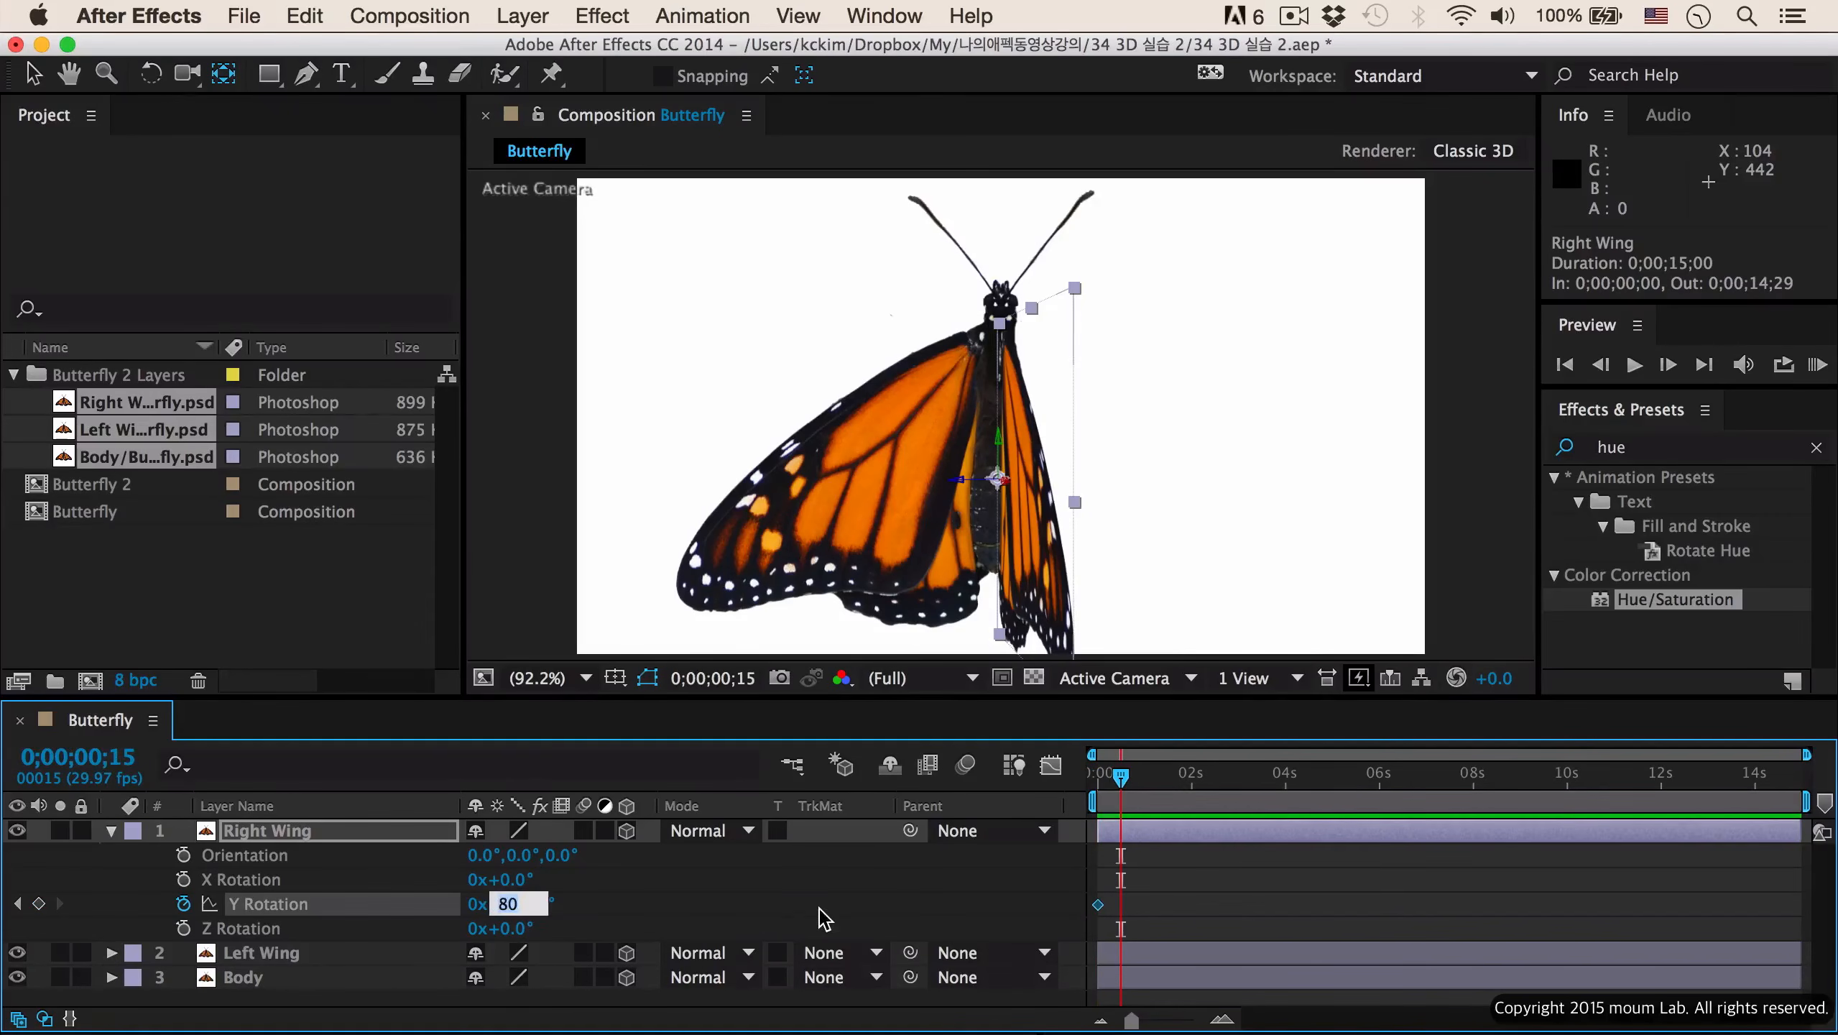
{"action": "type", "text": "-8"}
{"action": "key", "text": "Return"}
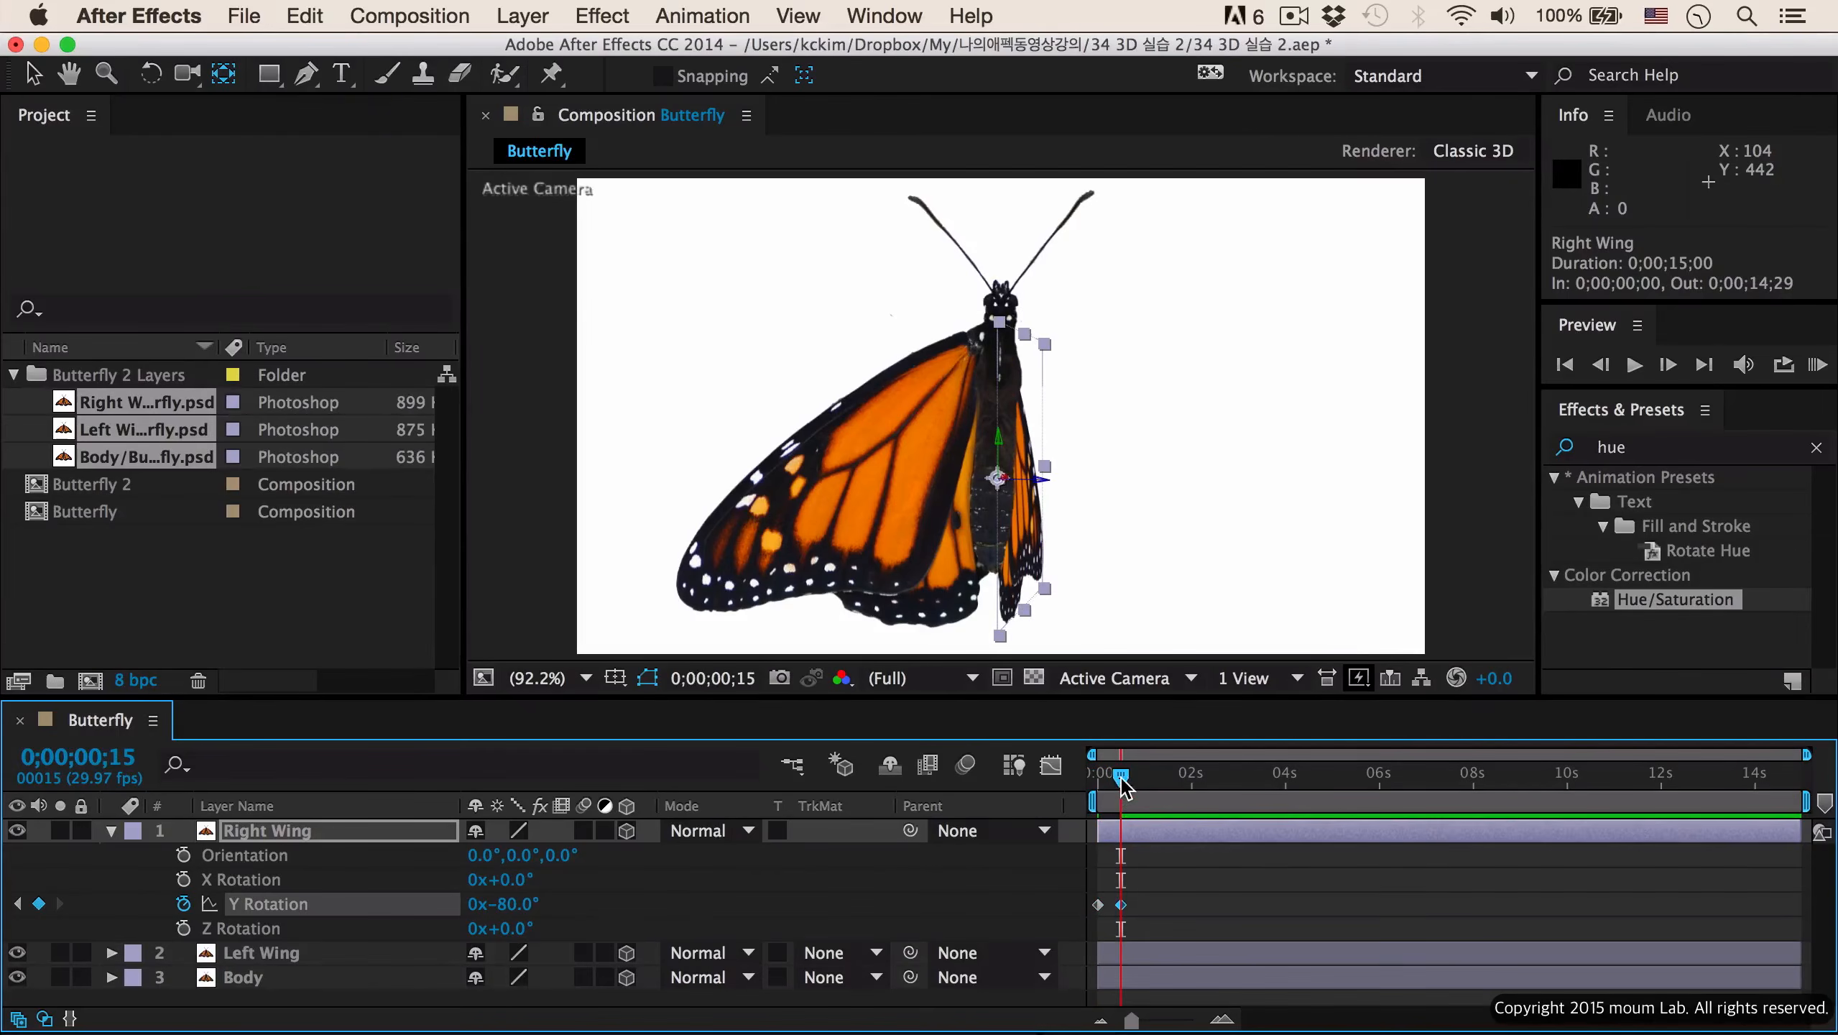
- Copy the Right Wing's first two Y Rotation keyframes and paste them at 0;00;01;00
{"action": "mouse_move", "coordinate": [1121, 782]}
{"action": "left_mouse_down"}
{"action": "mouse_move", "coordinate": [1084, 795]}
{"action": "mouse_move", "coordinate": [1121, 795]}
{"action": "left_mouse_up"}
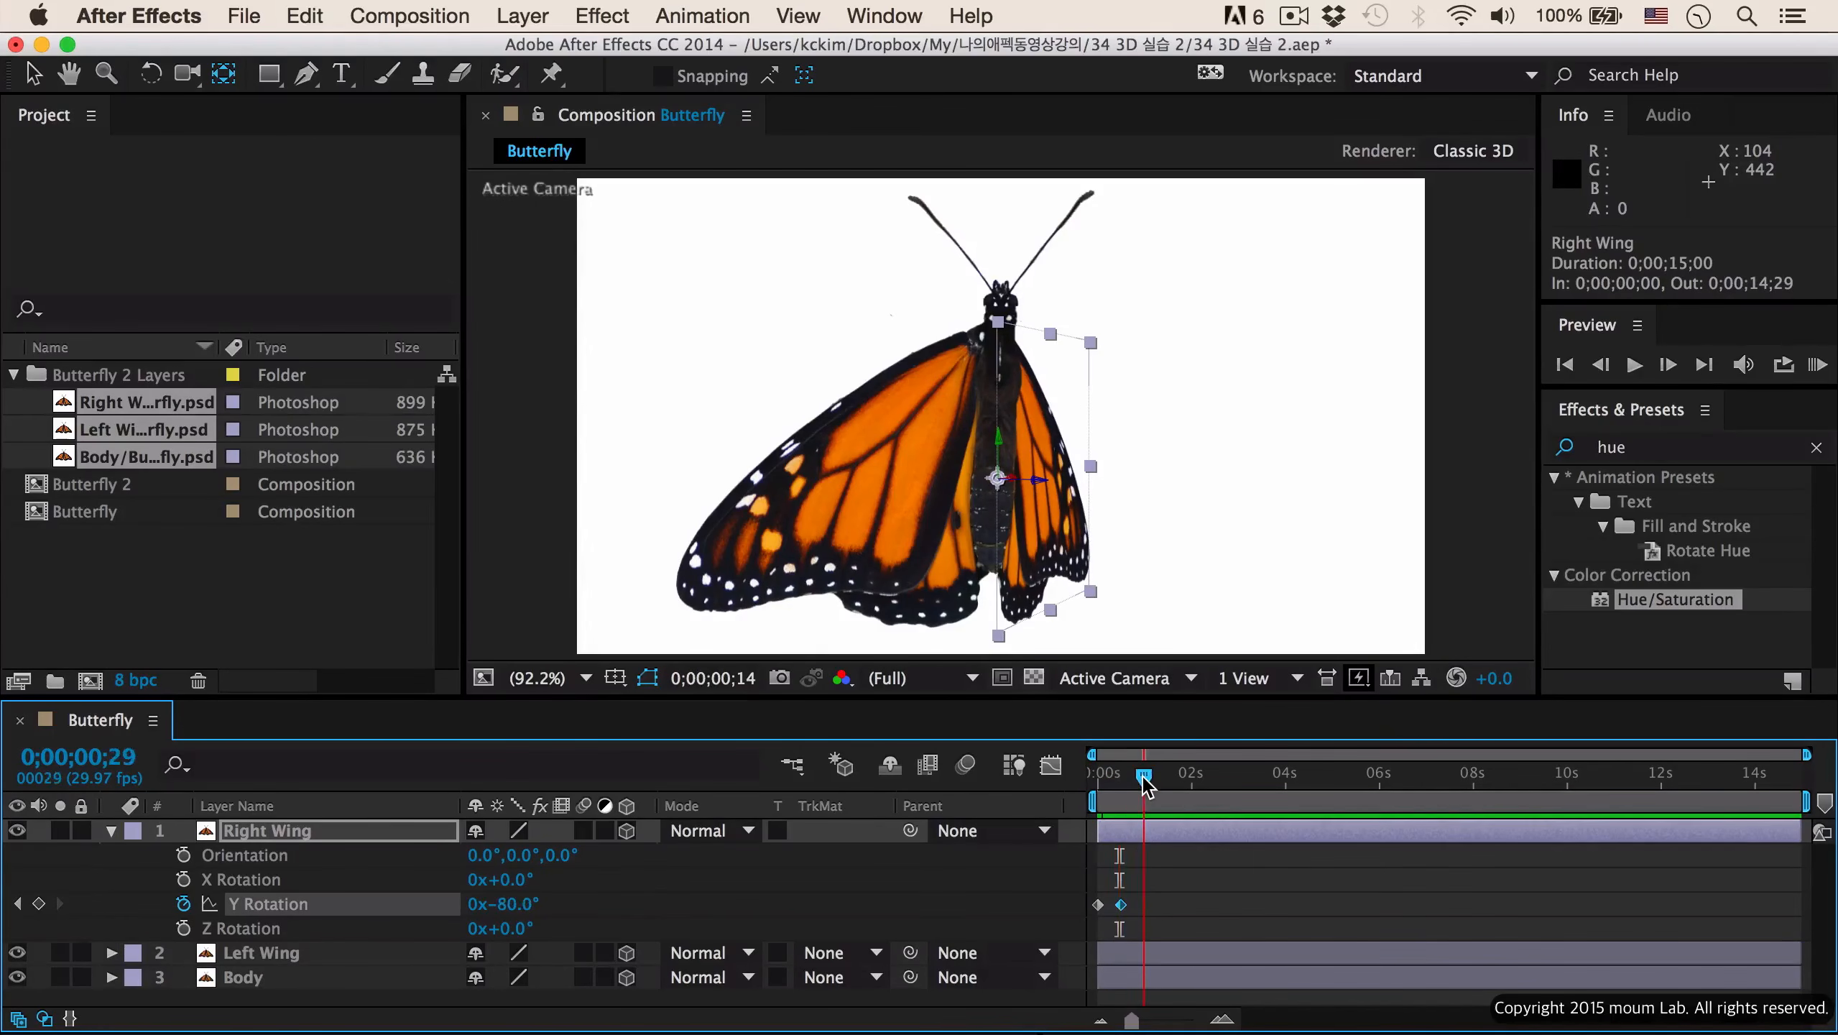
{"action": "key", "text": "Page_Down"}
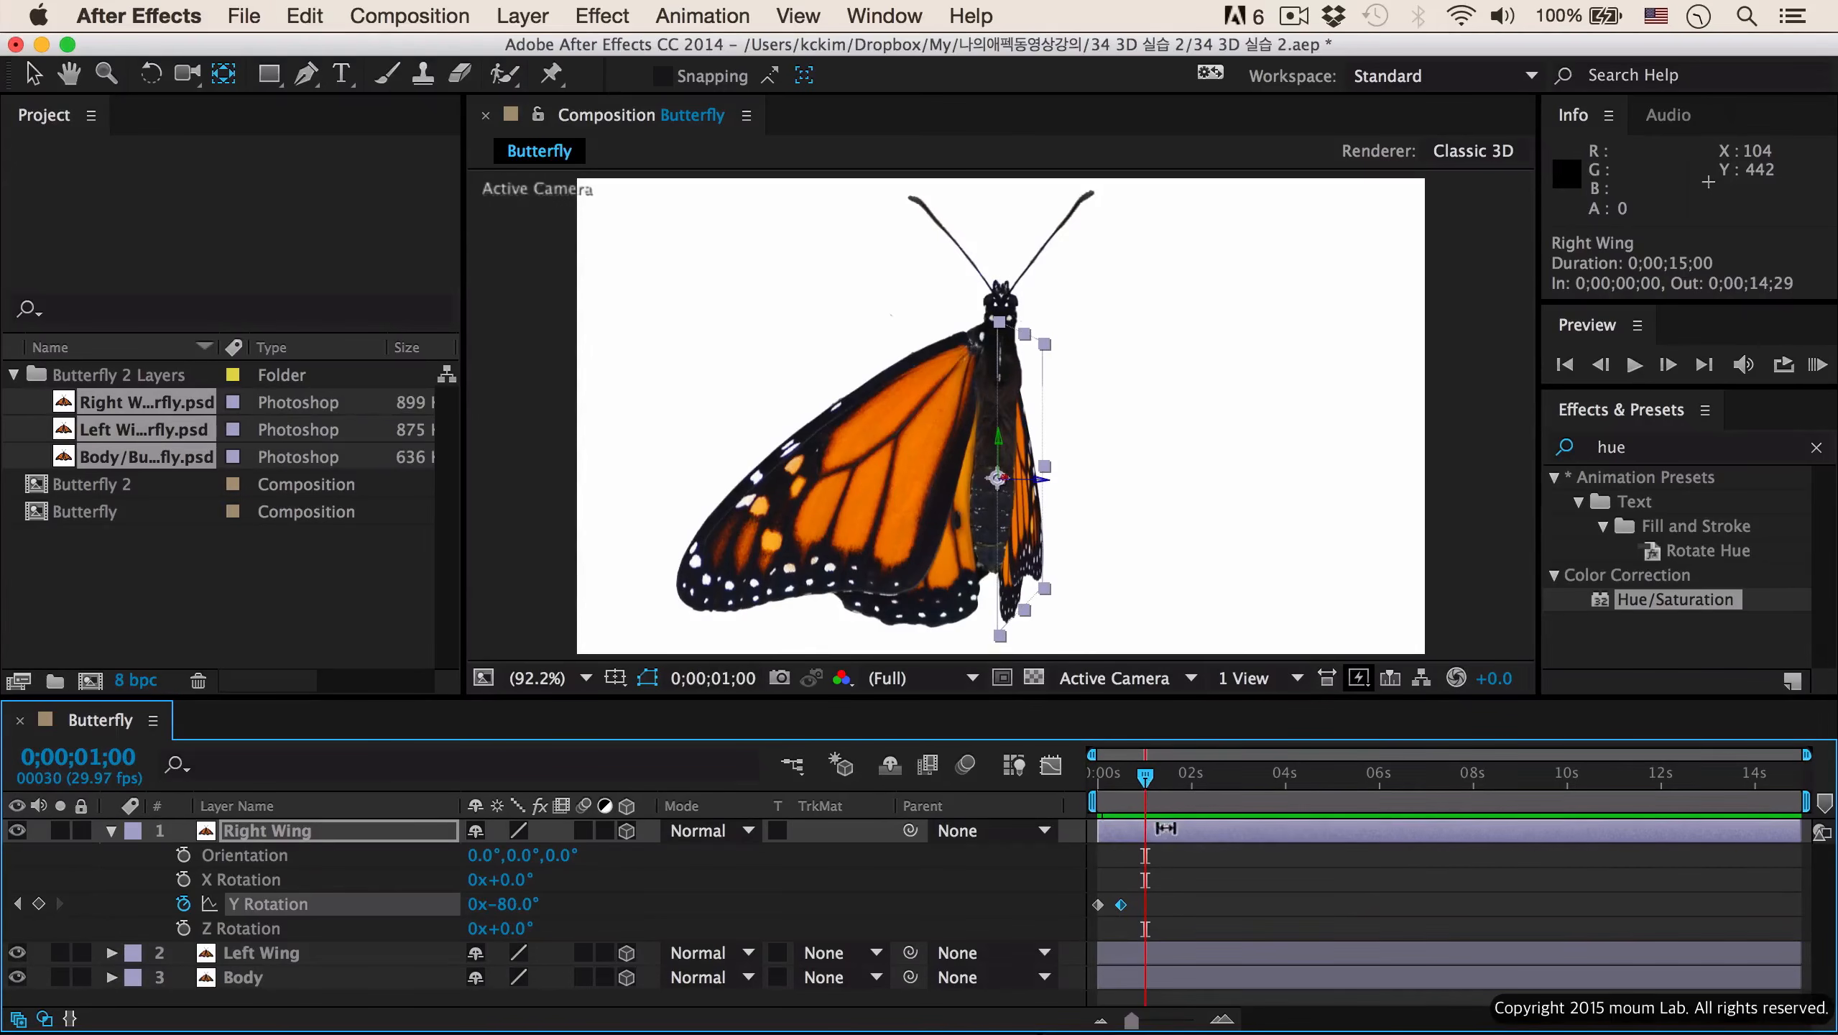
{"action": "left_click_drag", "start_coordinate": [1135, 898], "coordinate": [1093, 918]}
{"action": "key", "text": "super+c"}
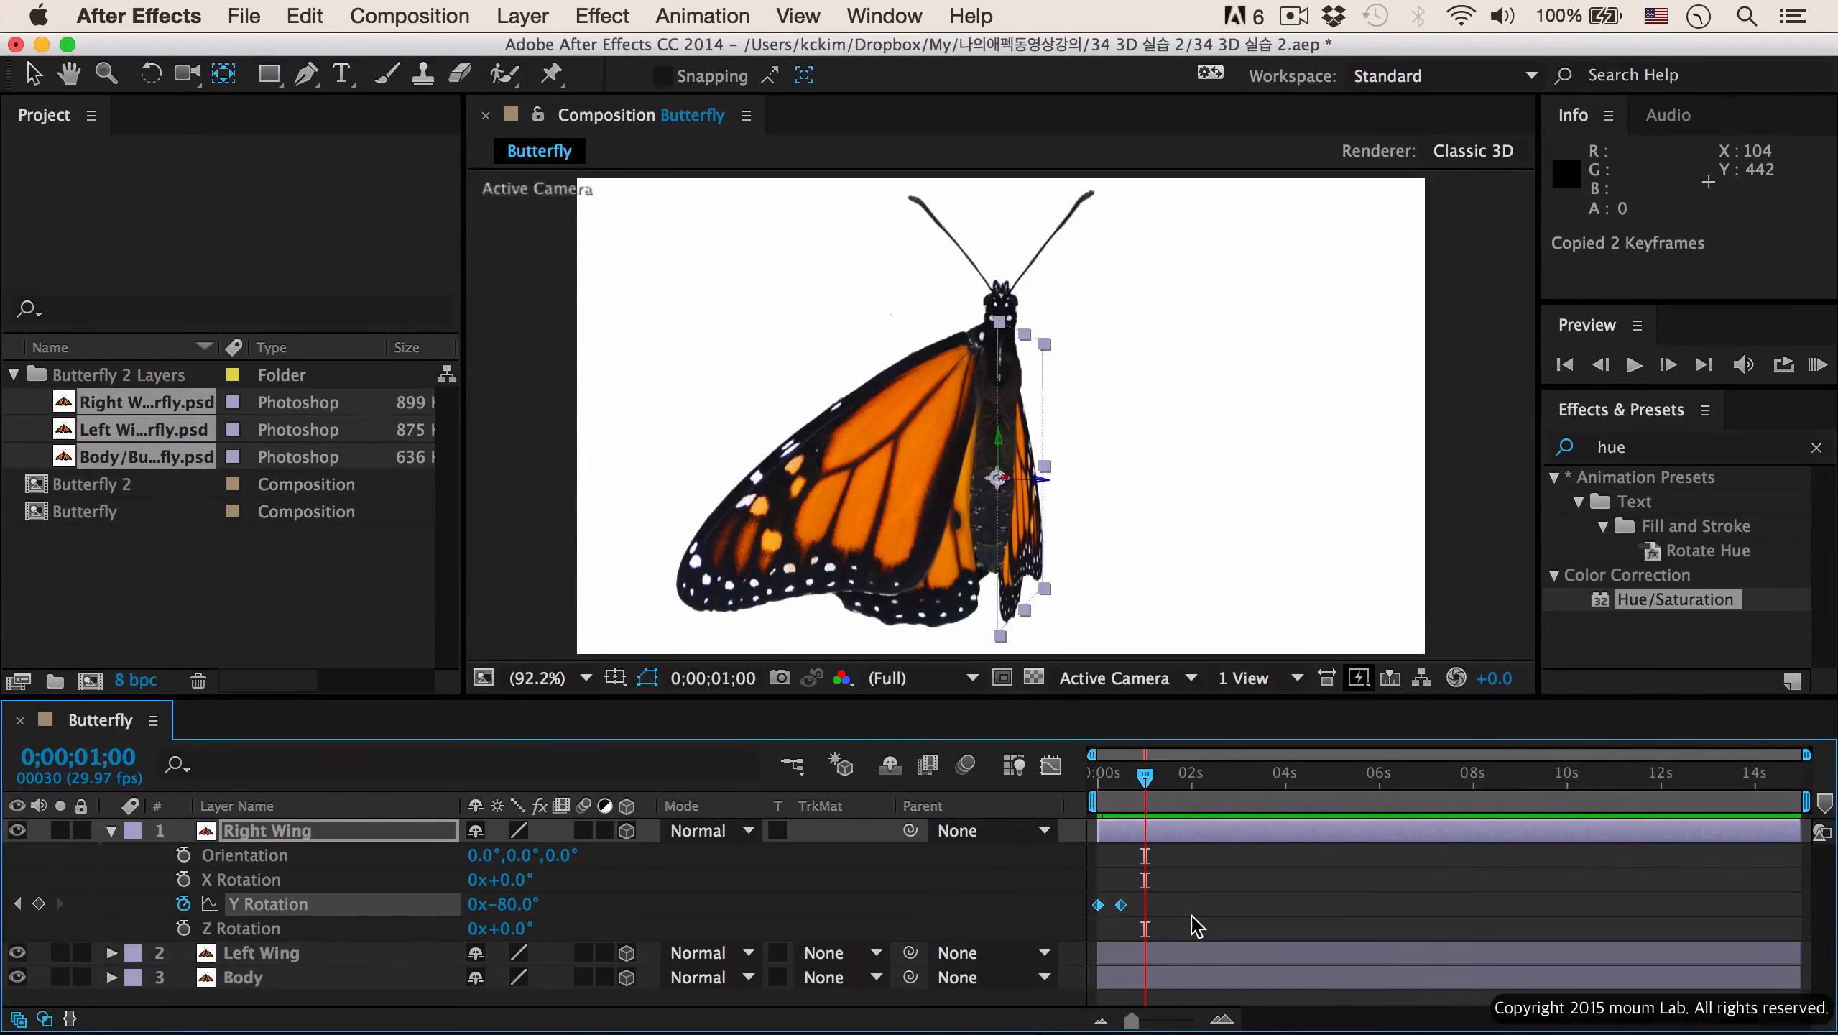
{"action": "key", "text": "super+v"}
- Copy the Right Wing's first four Y Rotation keyframes and paste them at 0;00;02;00
{"action": "left_click_drag", "start_coordinate": [1147, 780], "coordinate": [1194, 808]}
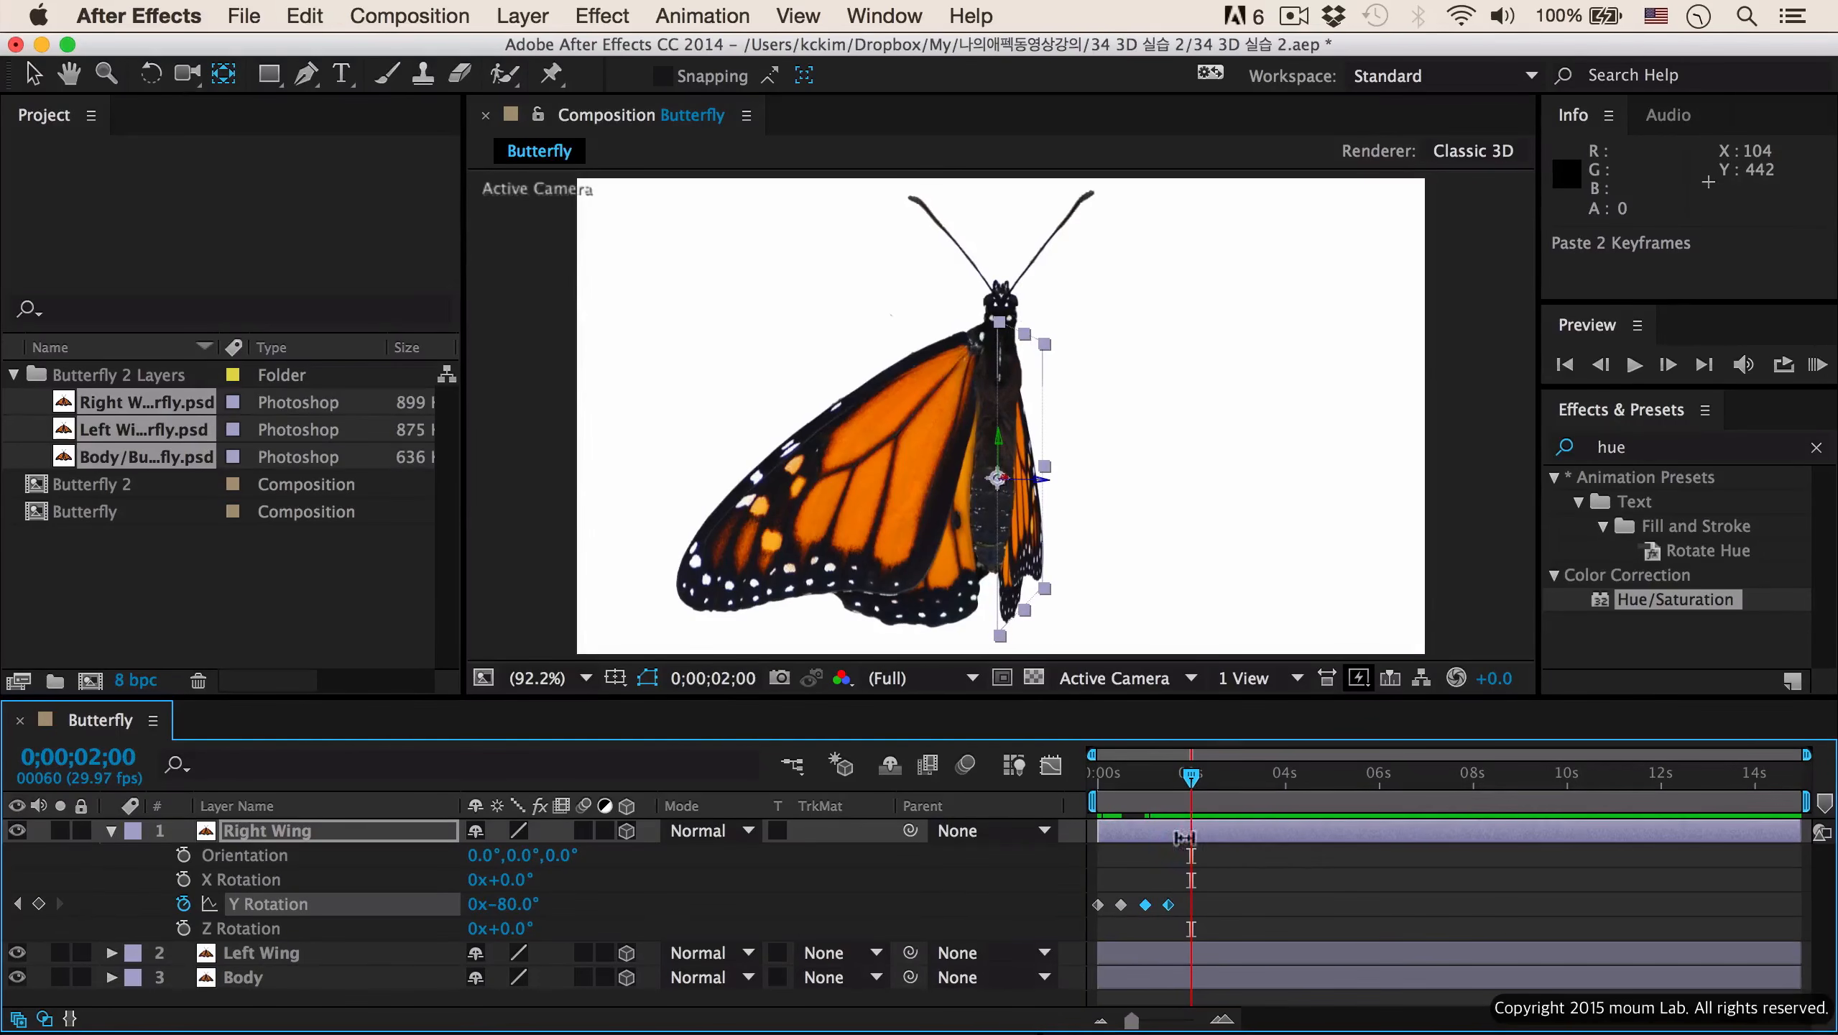
{"action": "left_click_drag", "start_coordinate": [1182, 891], "coordinate": [1087, 946]}
{"action": "key", "text": "super+c"}
{"action": "key", "text": "super+v"}
- Copy all eight Right Wing Y Rotation keyframes and paste them at 0;00;04;00 and again at 0;00;08;00
{"action": "left_click_drag", "start_coordinate": [1281, 898], "coordinate": [1079, 930]}
{"action": "key", "text": "super+c"}
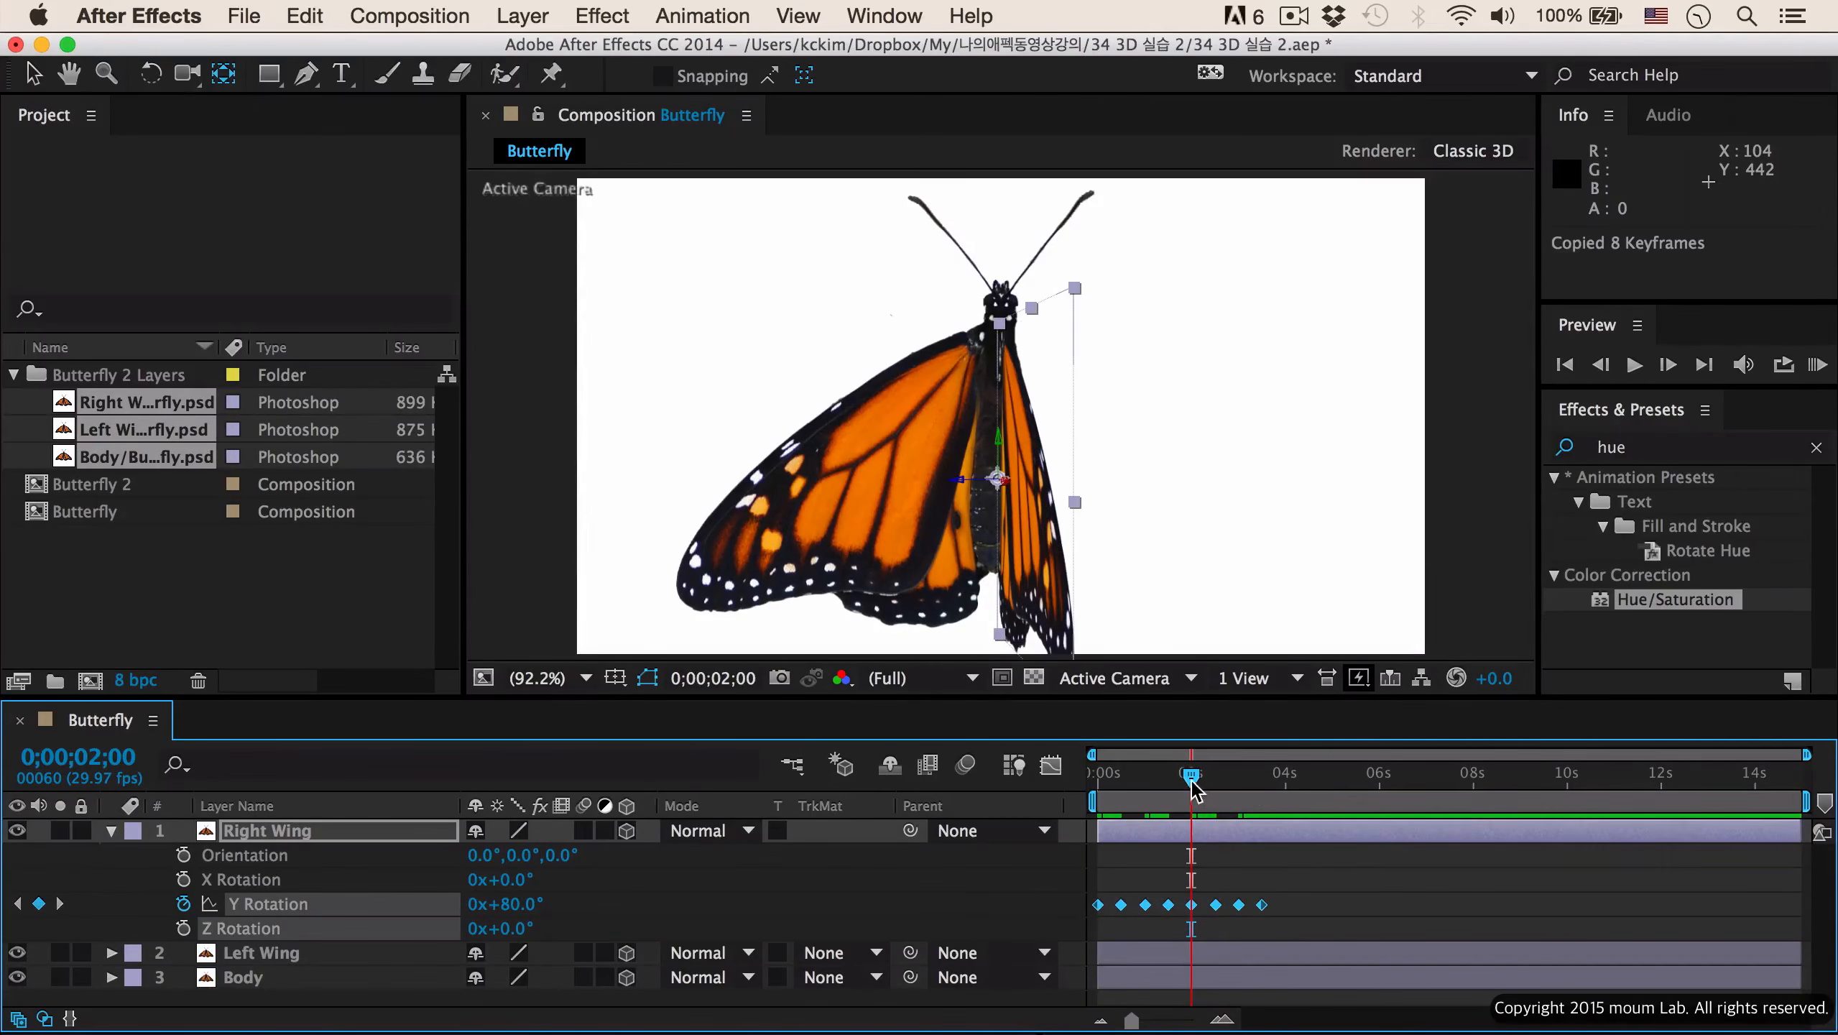
{"action": "left_click", "coordinate": [1289, 781]}
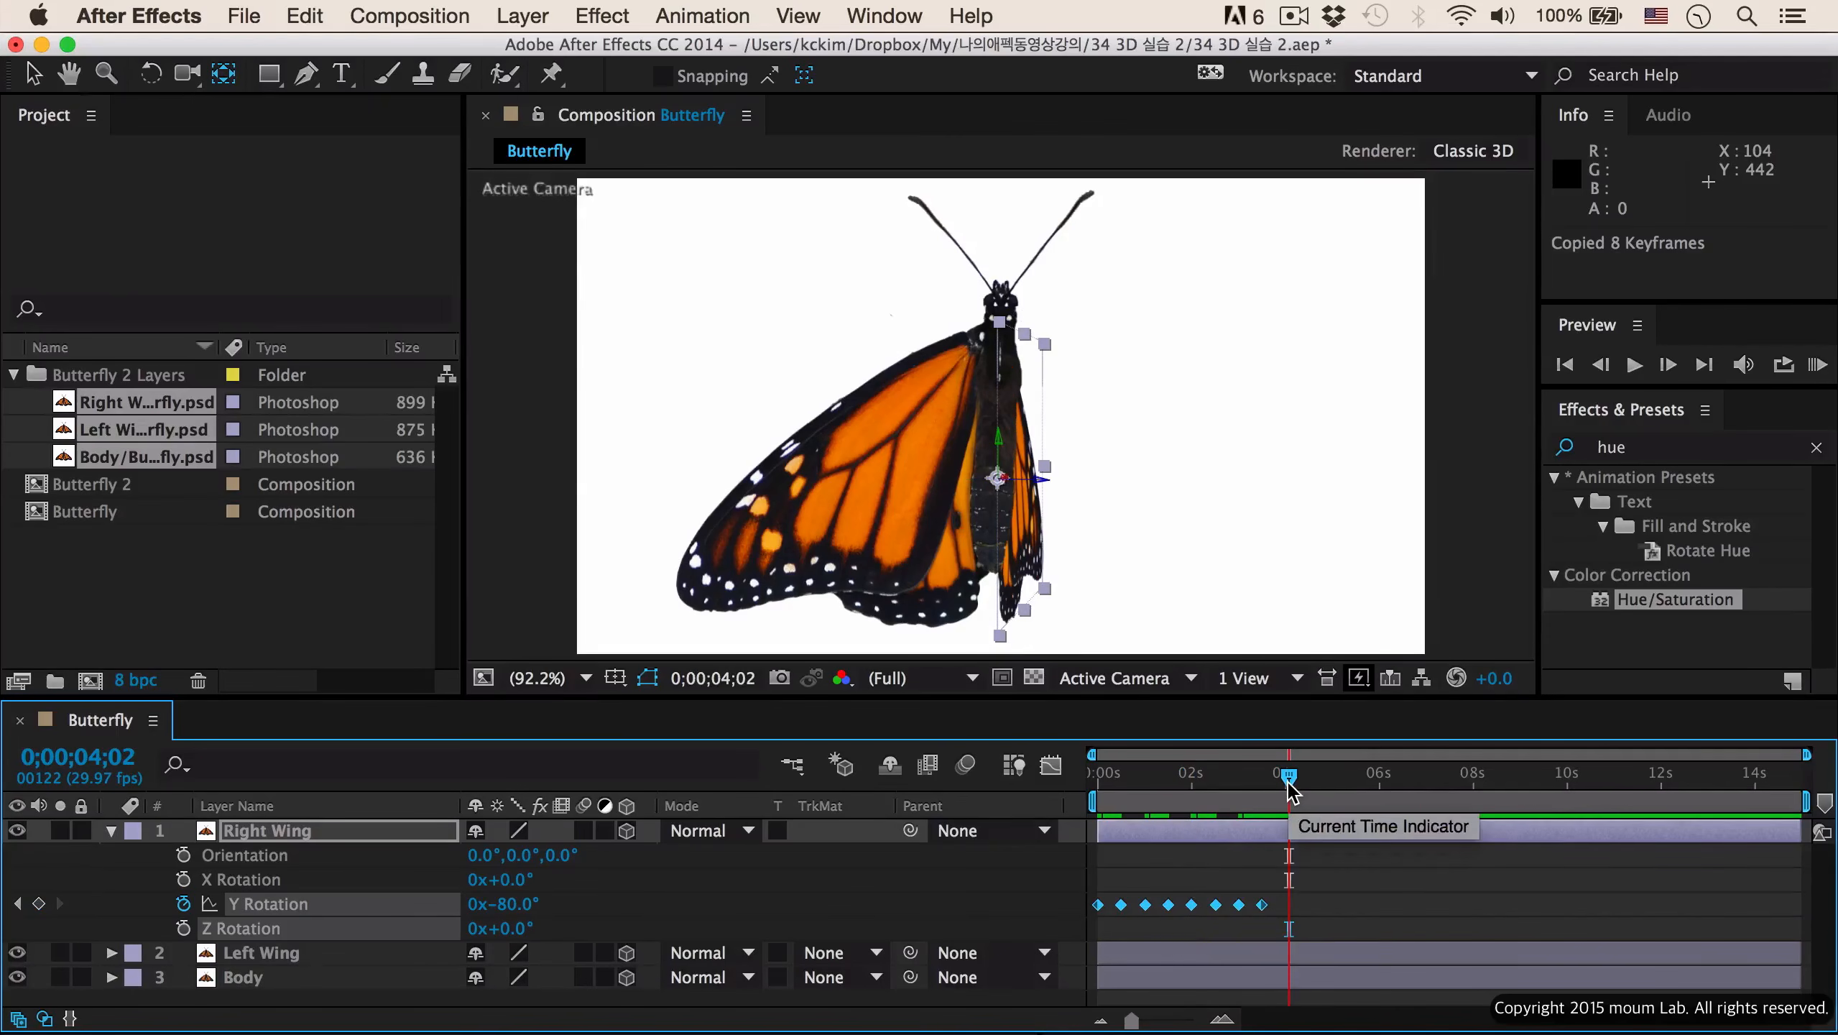
{"action": "left_click_drag", "start_coordinate": [1289, 786], "coordinate": [1287, 786]}
{"action": "key", "text": "super+v"}
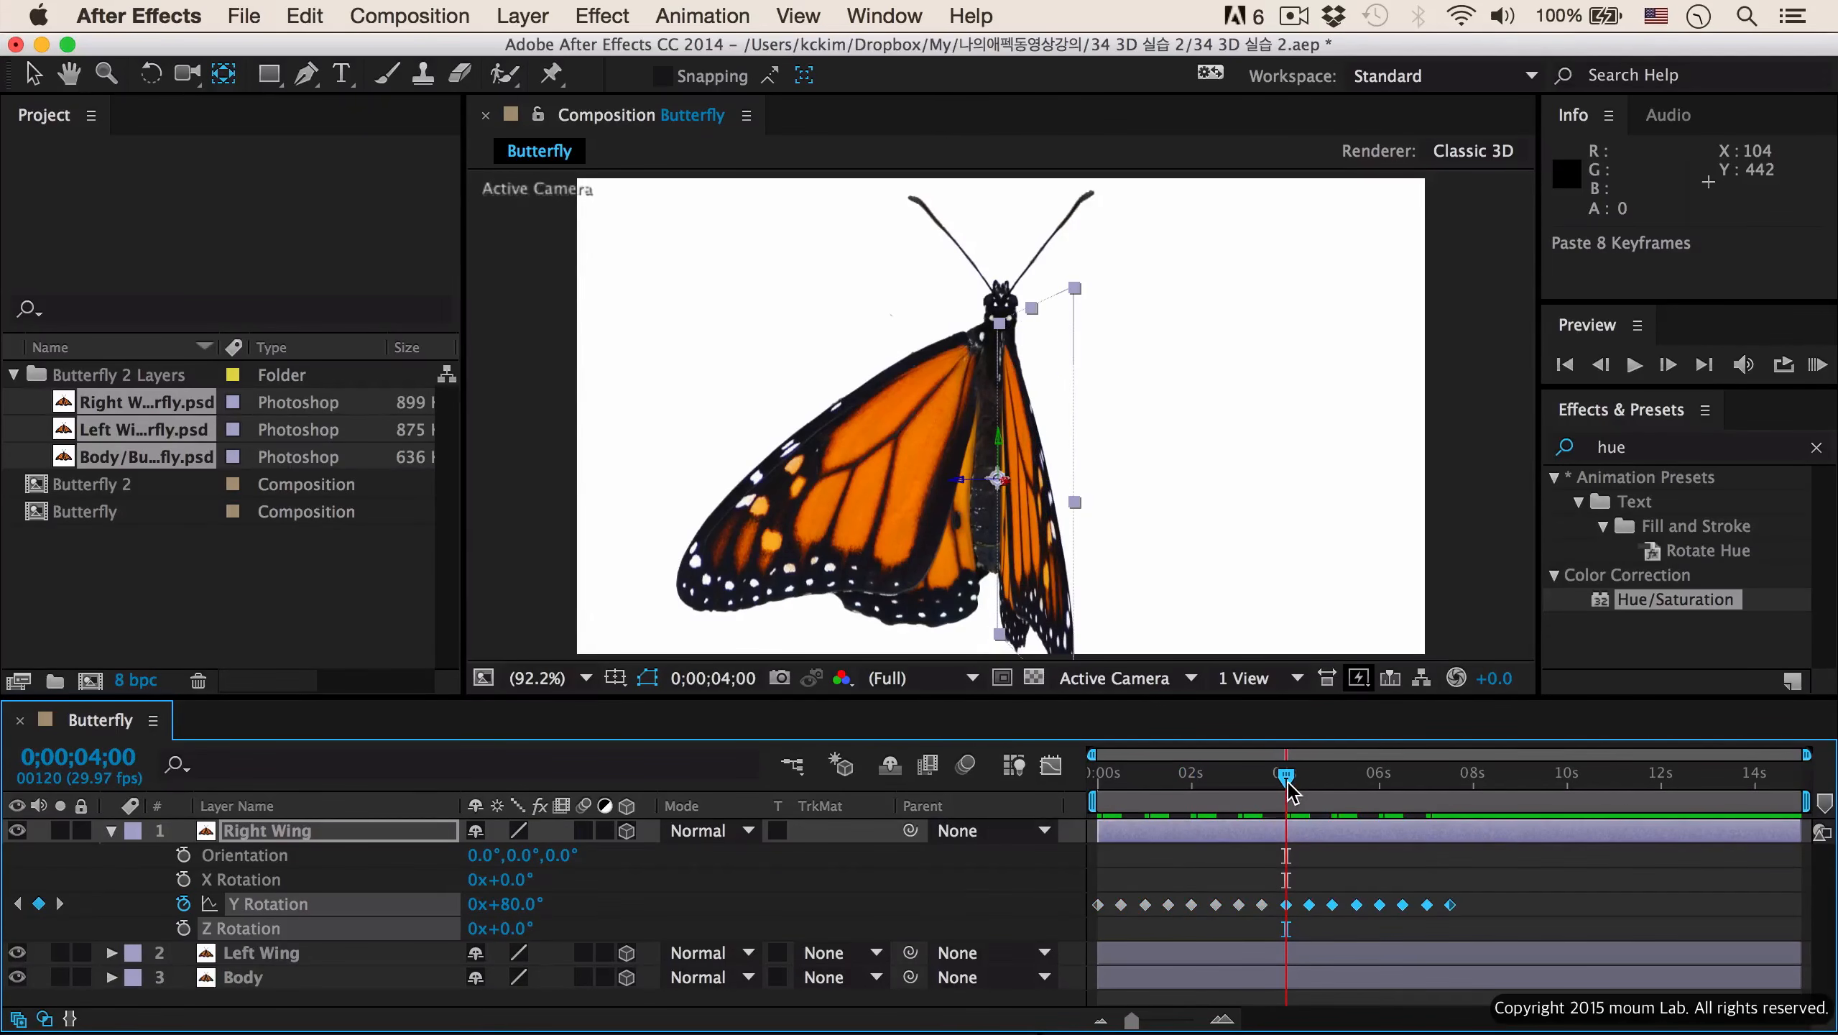
{"action": "left_click", "coordinate": [1473, 785]}
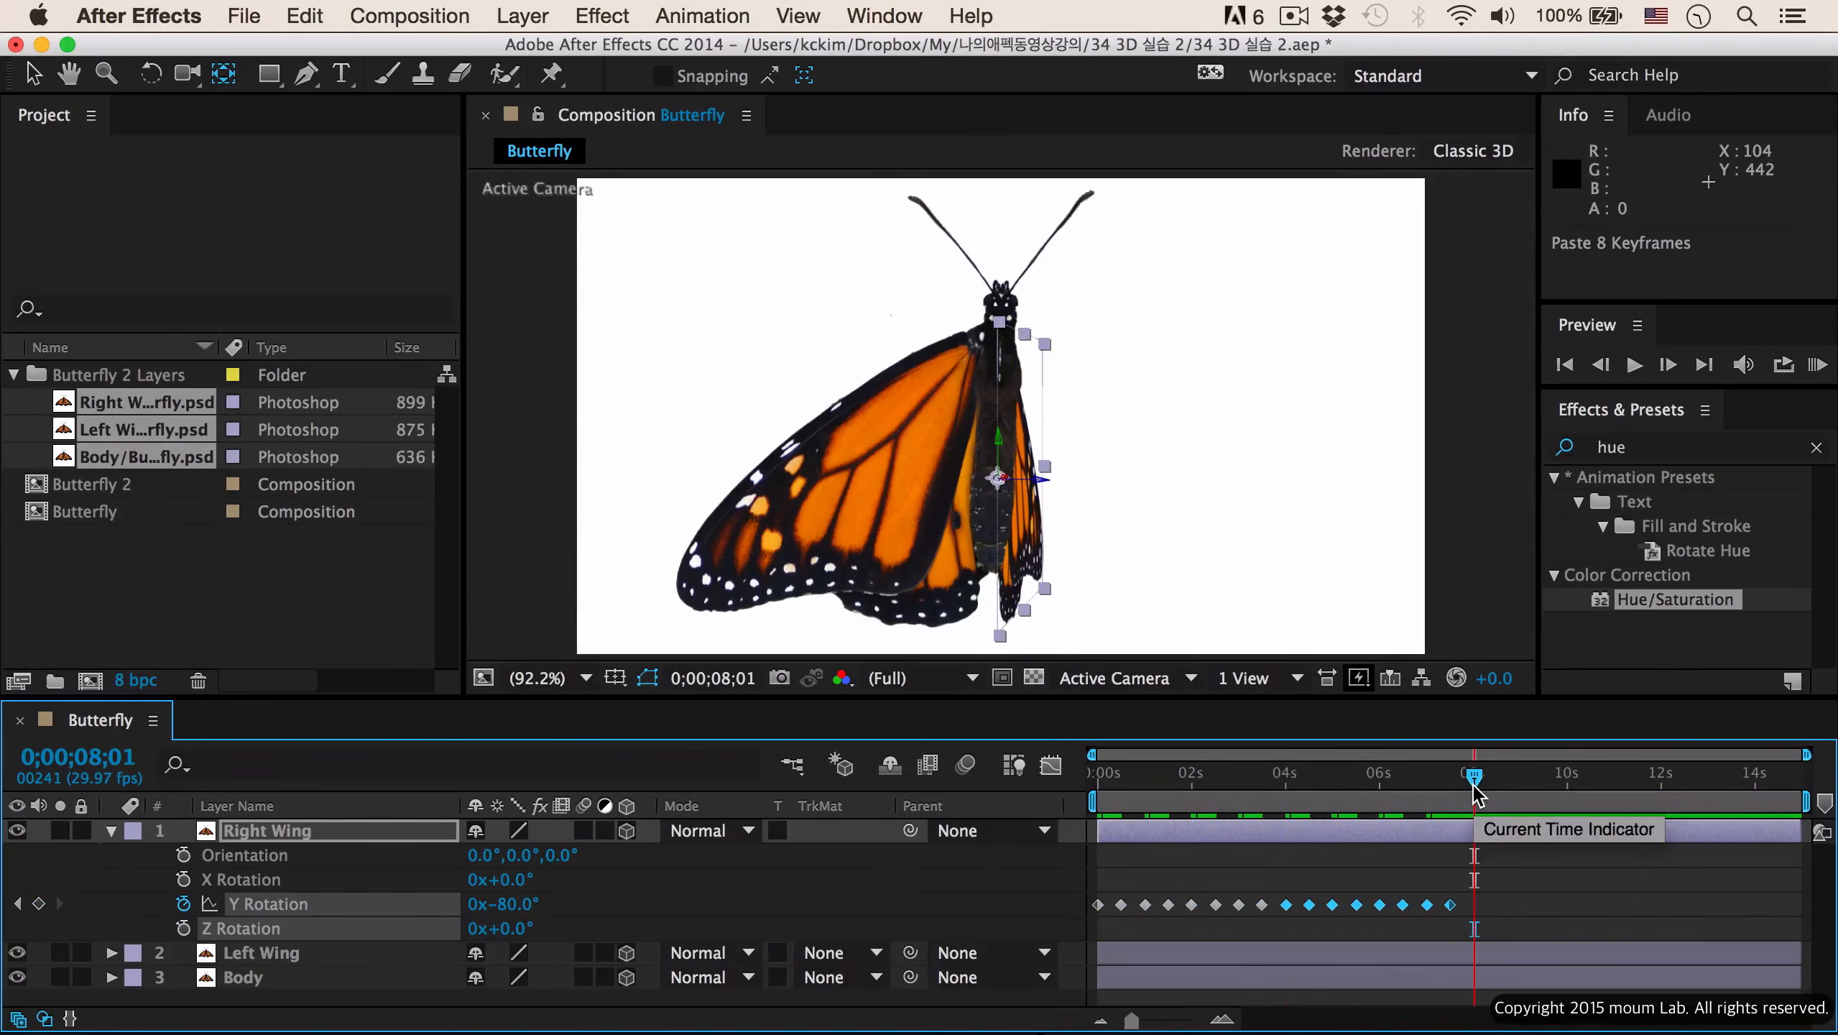
{"action": "key", "text": "super+v"}
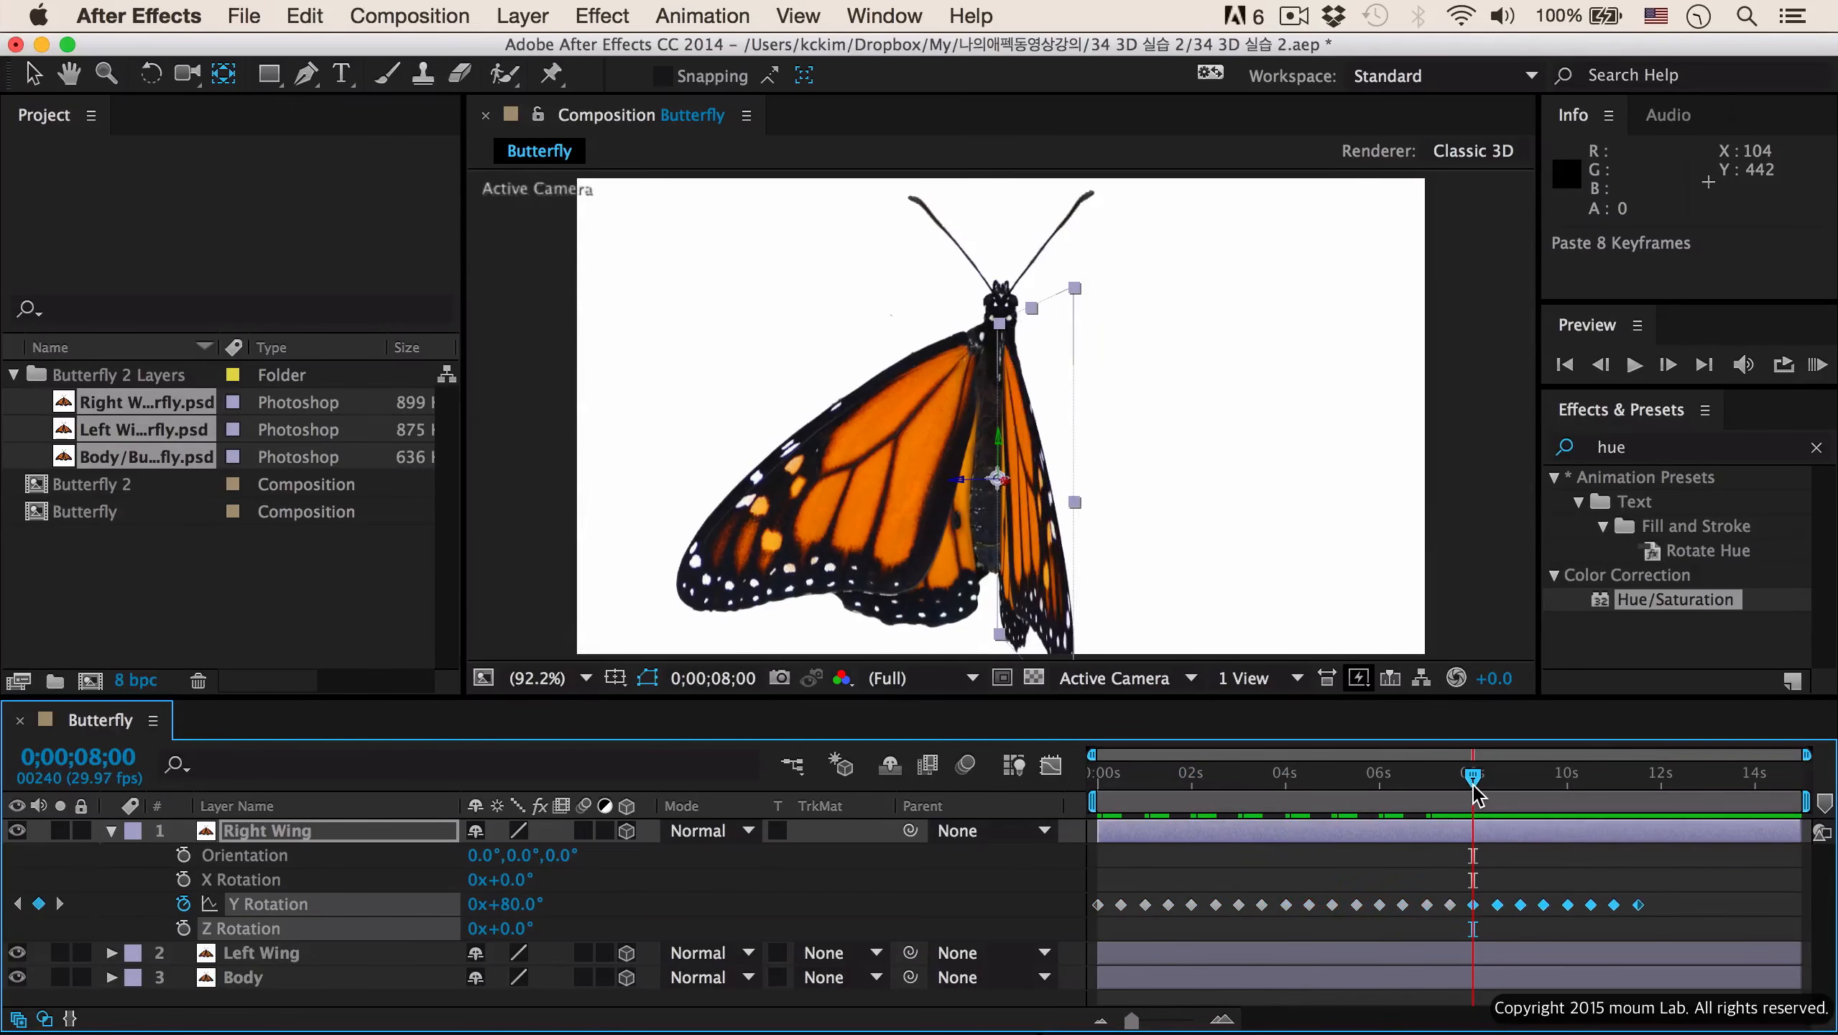
- Paste the eight Y Rotation keyframes at 0;00;12;00 on the Right Wing and end the work area at that time
{"action": "left_click", "coordinate": [1660, 784]}
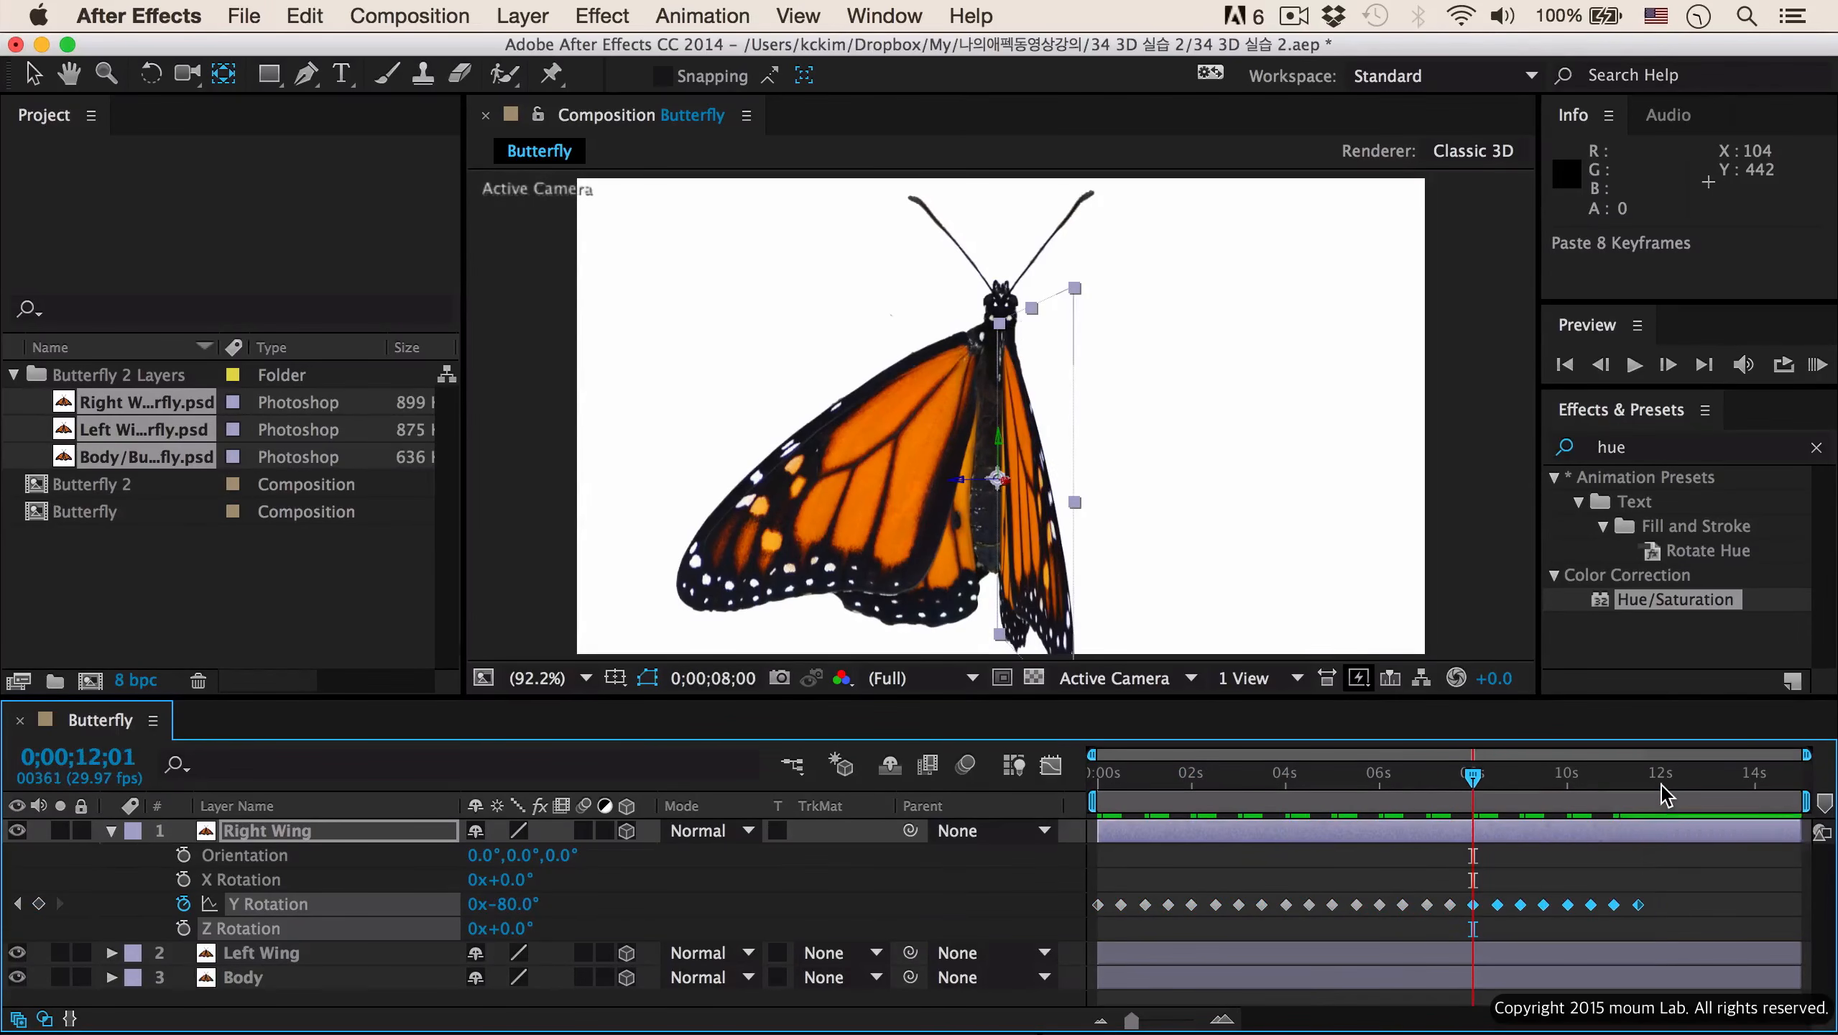
{"action": "left_click", "coordinate": [1662, 787]}
{"action": "key", "text": "super+v"}
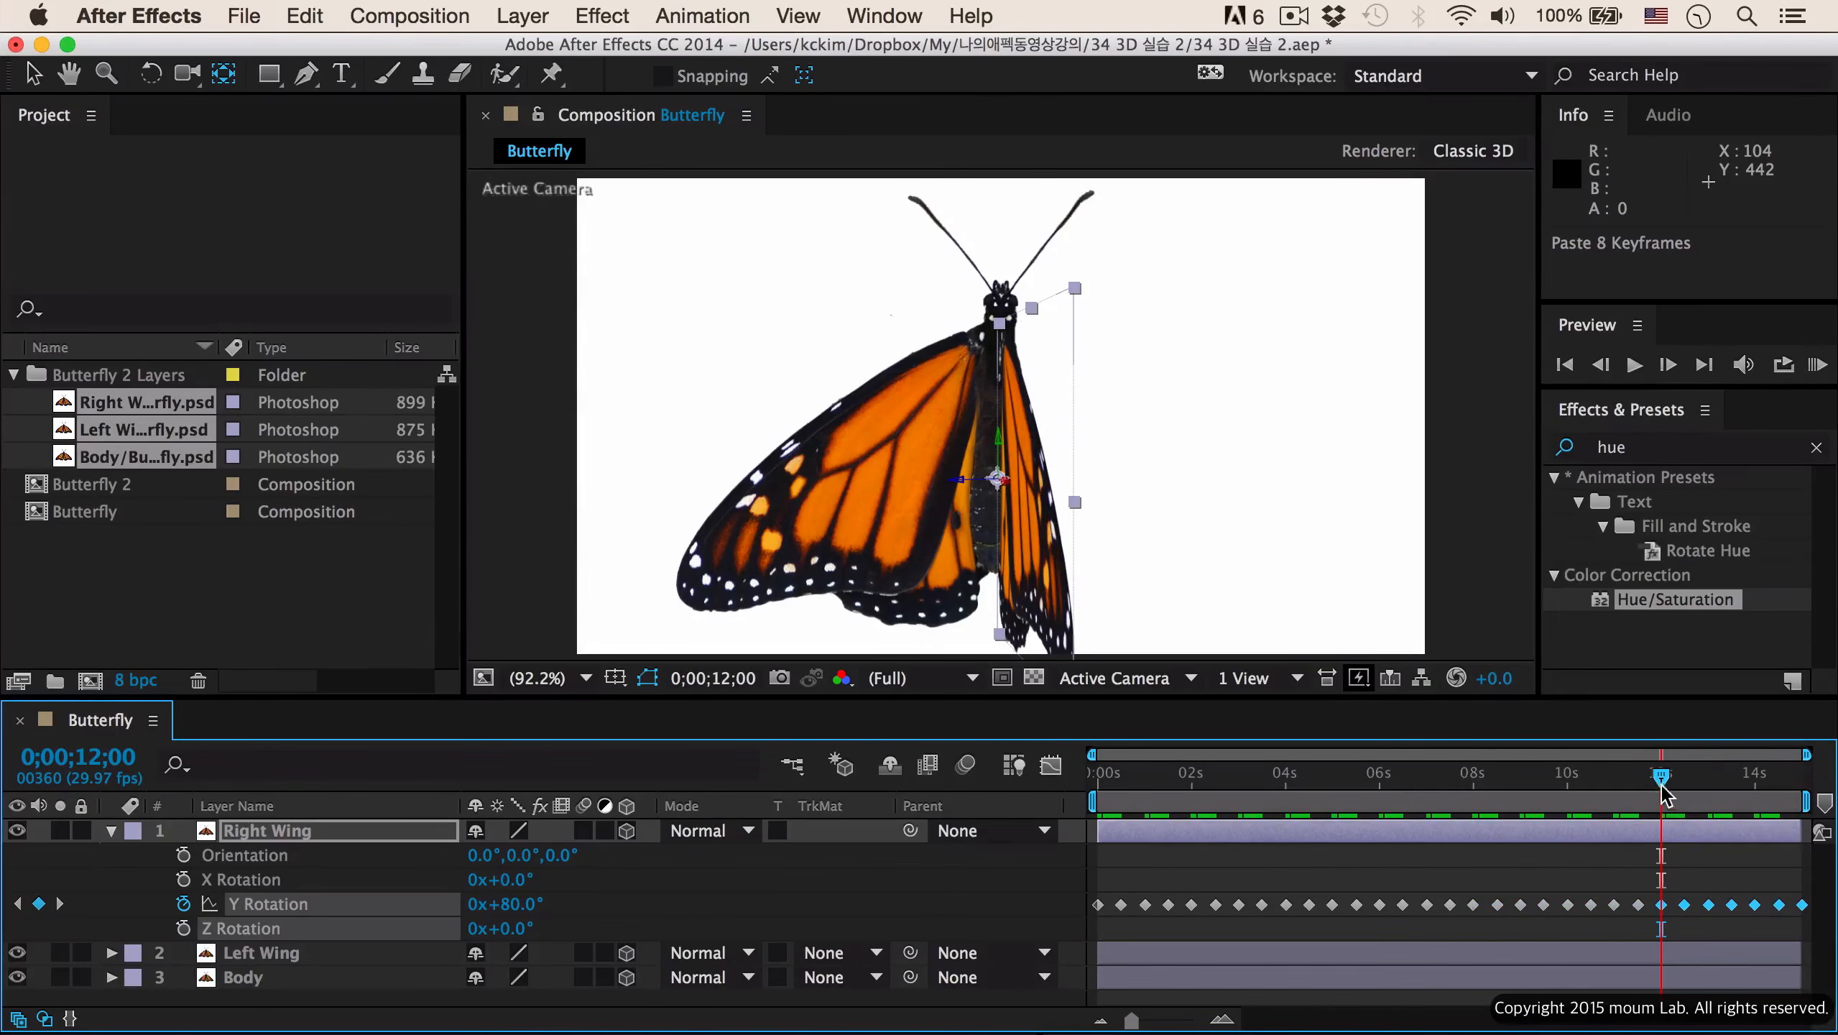
{"action": "left_click_drag", "start_coordinate": [1661, 793], "coordinate": [1663, 800]}
{"action": "key", "text": "n"}
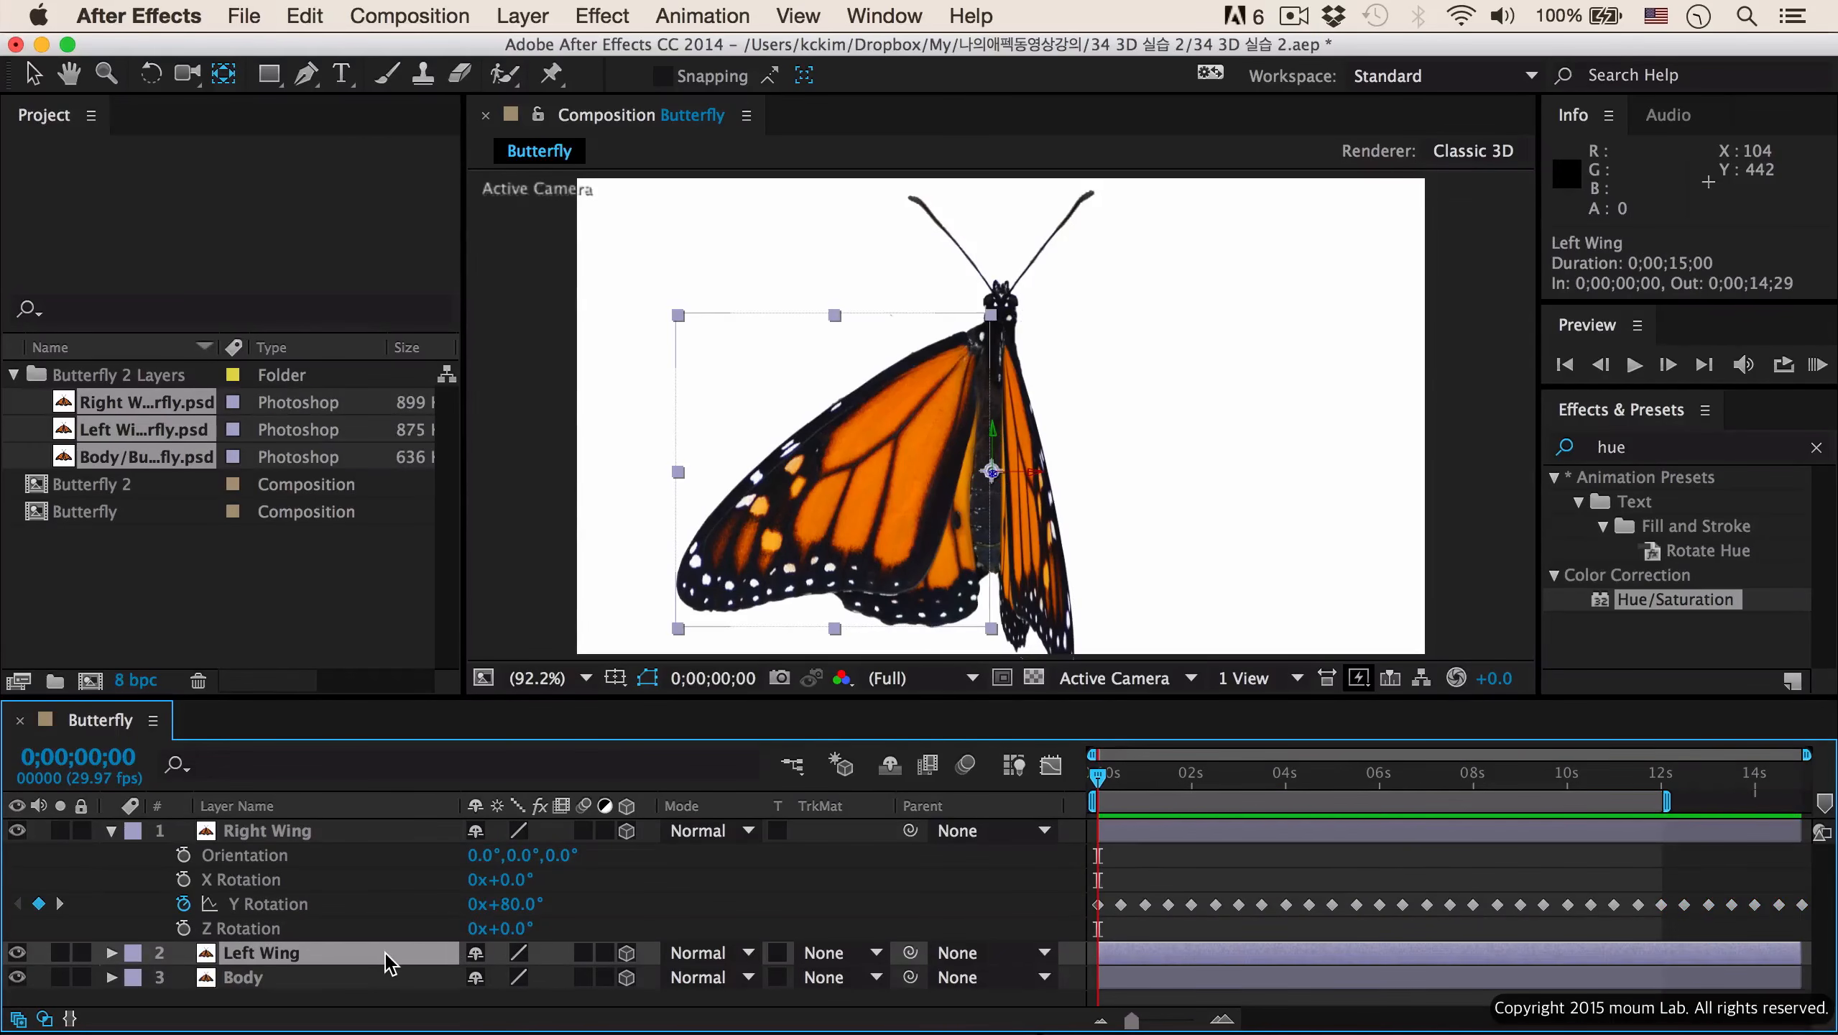
- Reveal the Left Wing layer's rotation properties and set its Y Rotation to 80°
{"action": "key", "text": "r"}
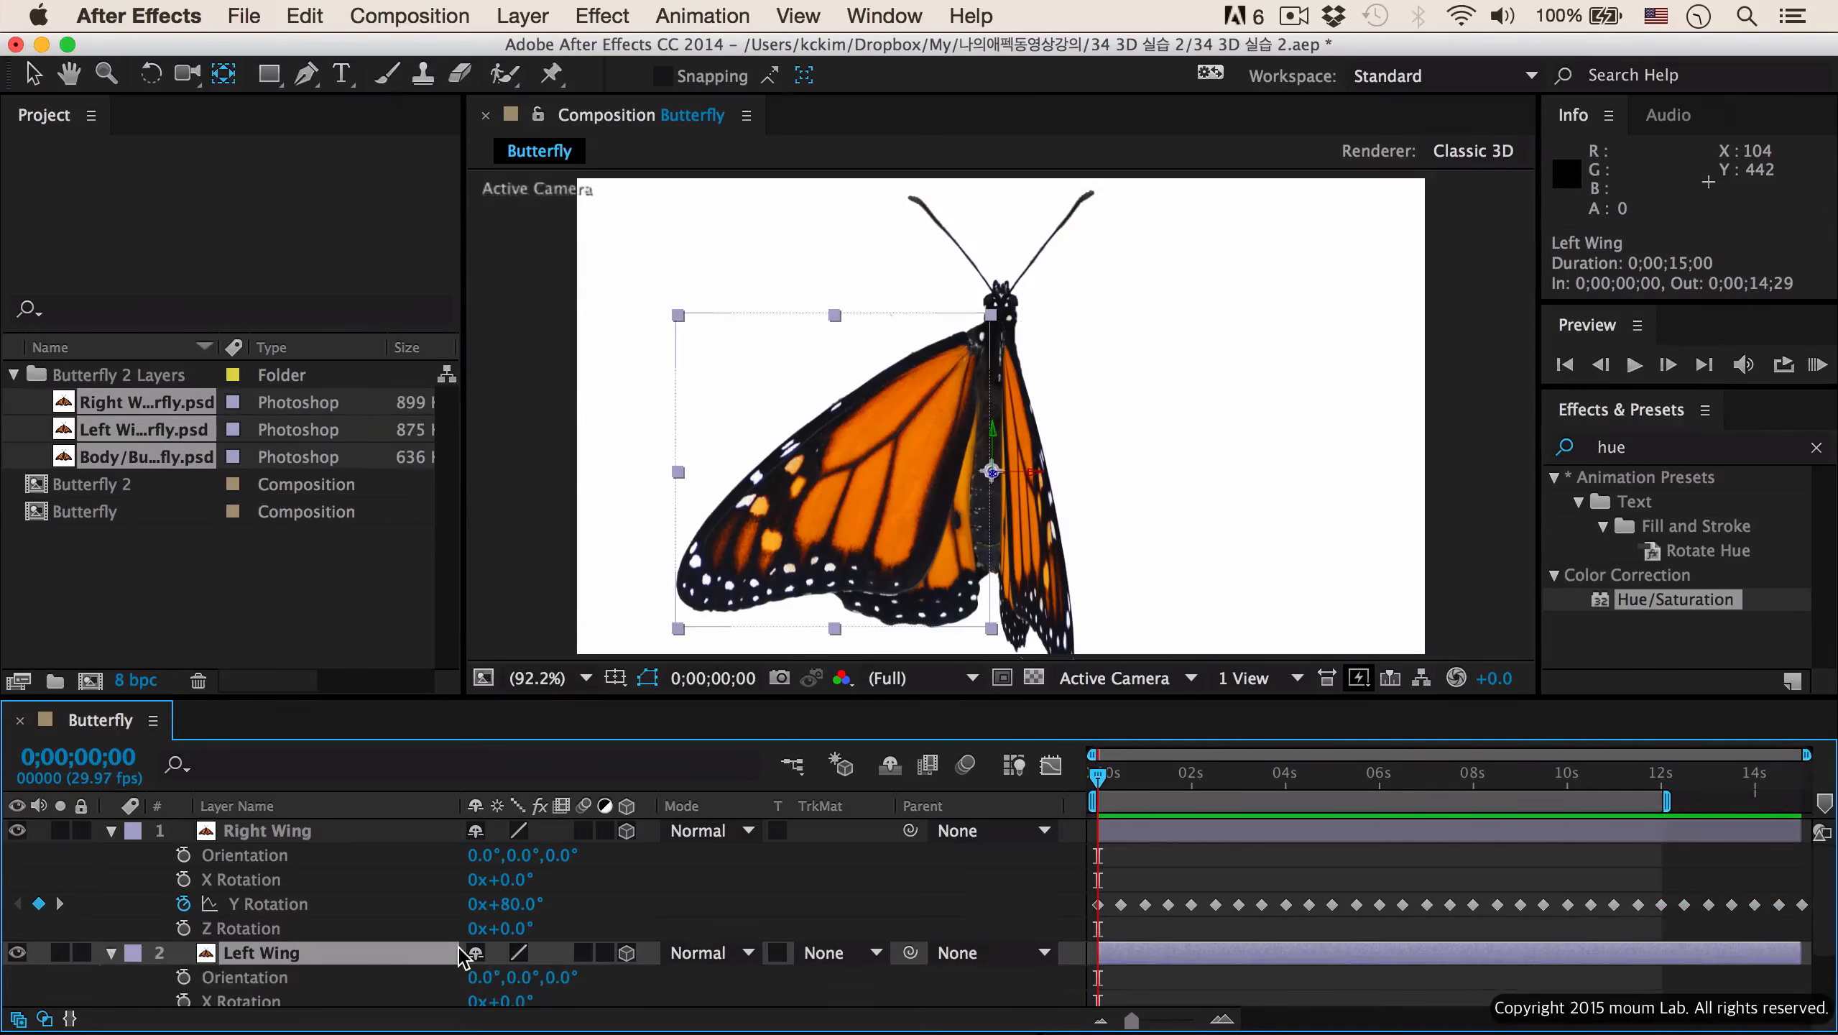
{"action": "scroll", "coordinate": [449, 934], "scroll_direction": "down", "scroll_amount": 2}
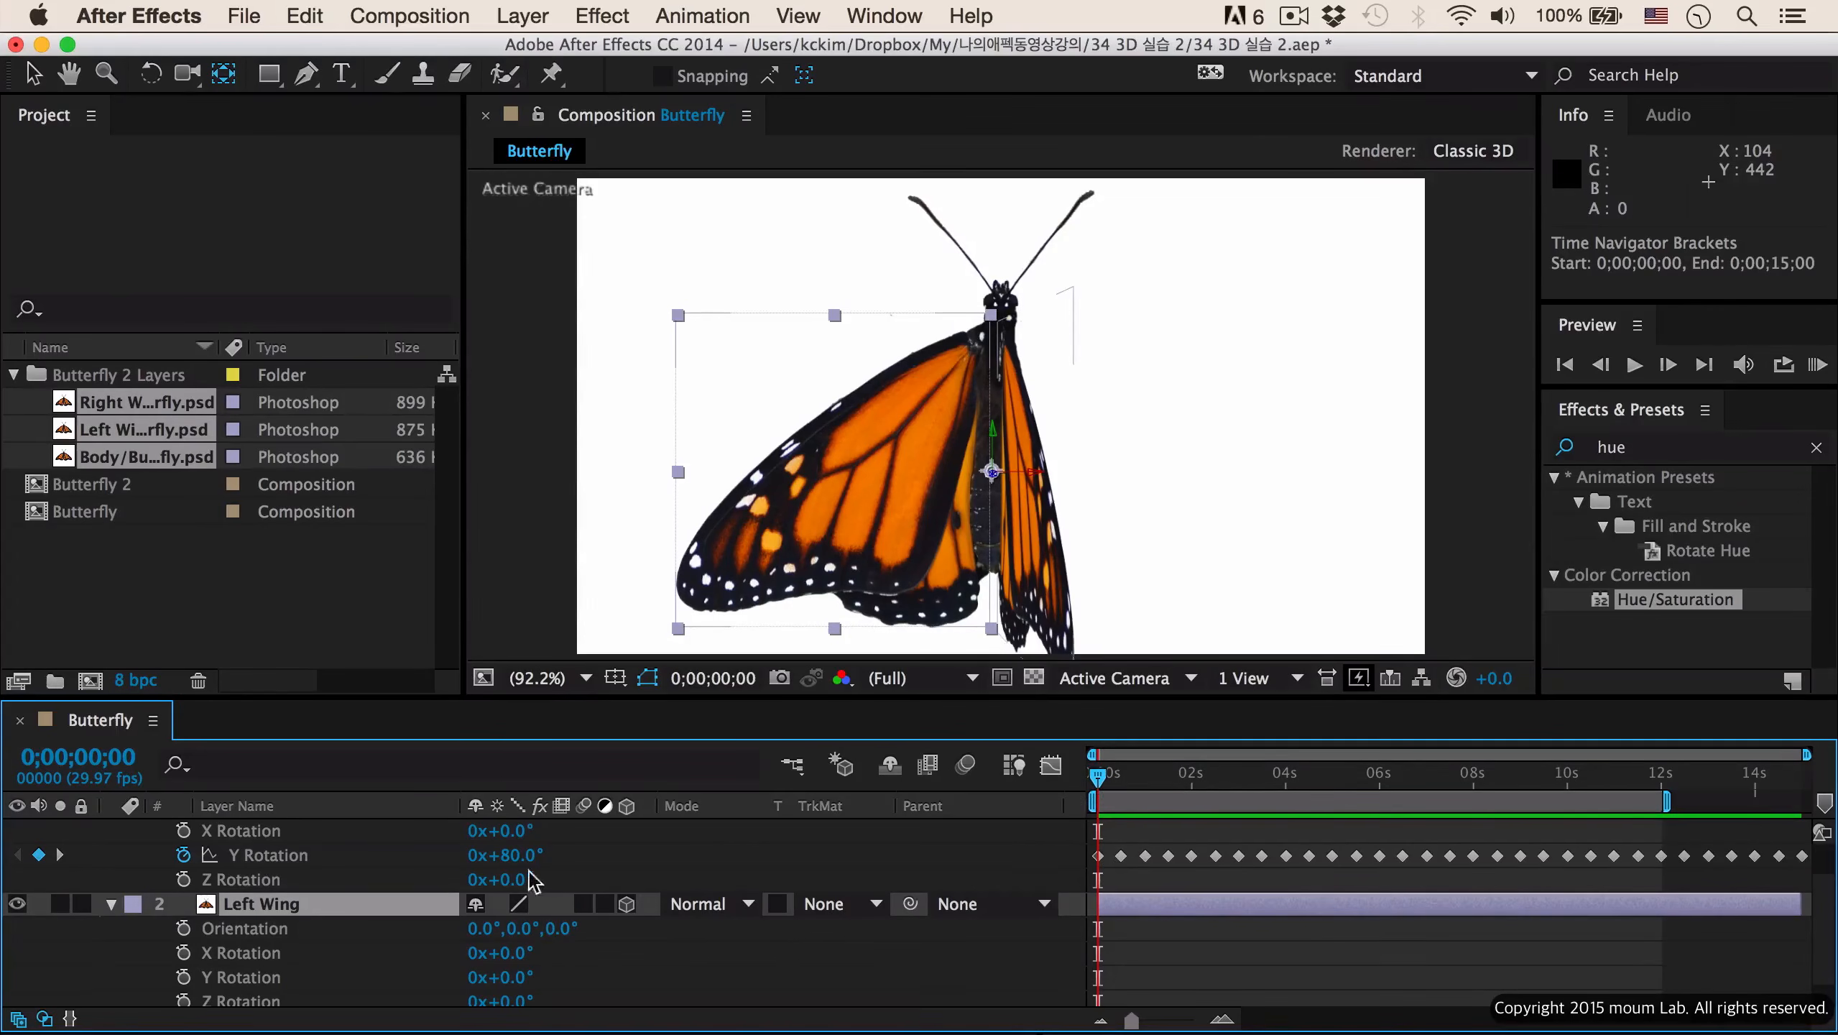
{"action": "left_click", "coordinate": [250, 978]}
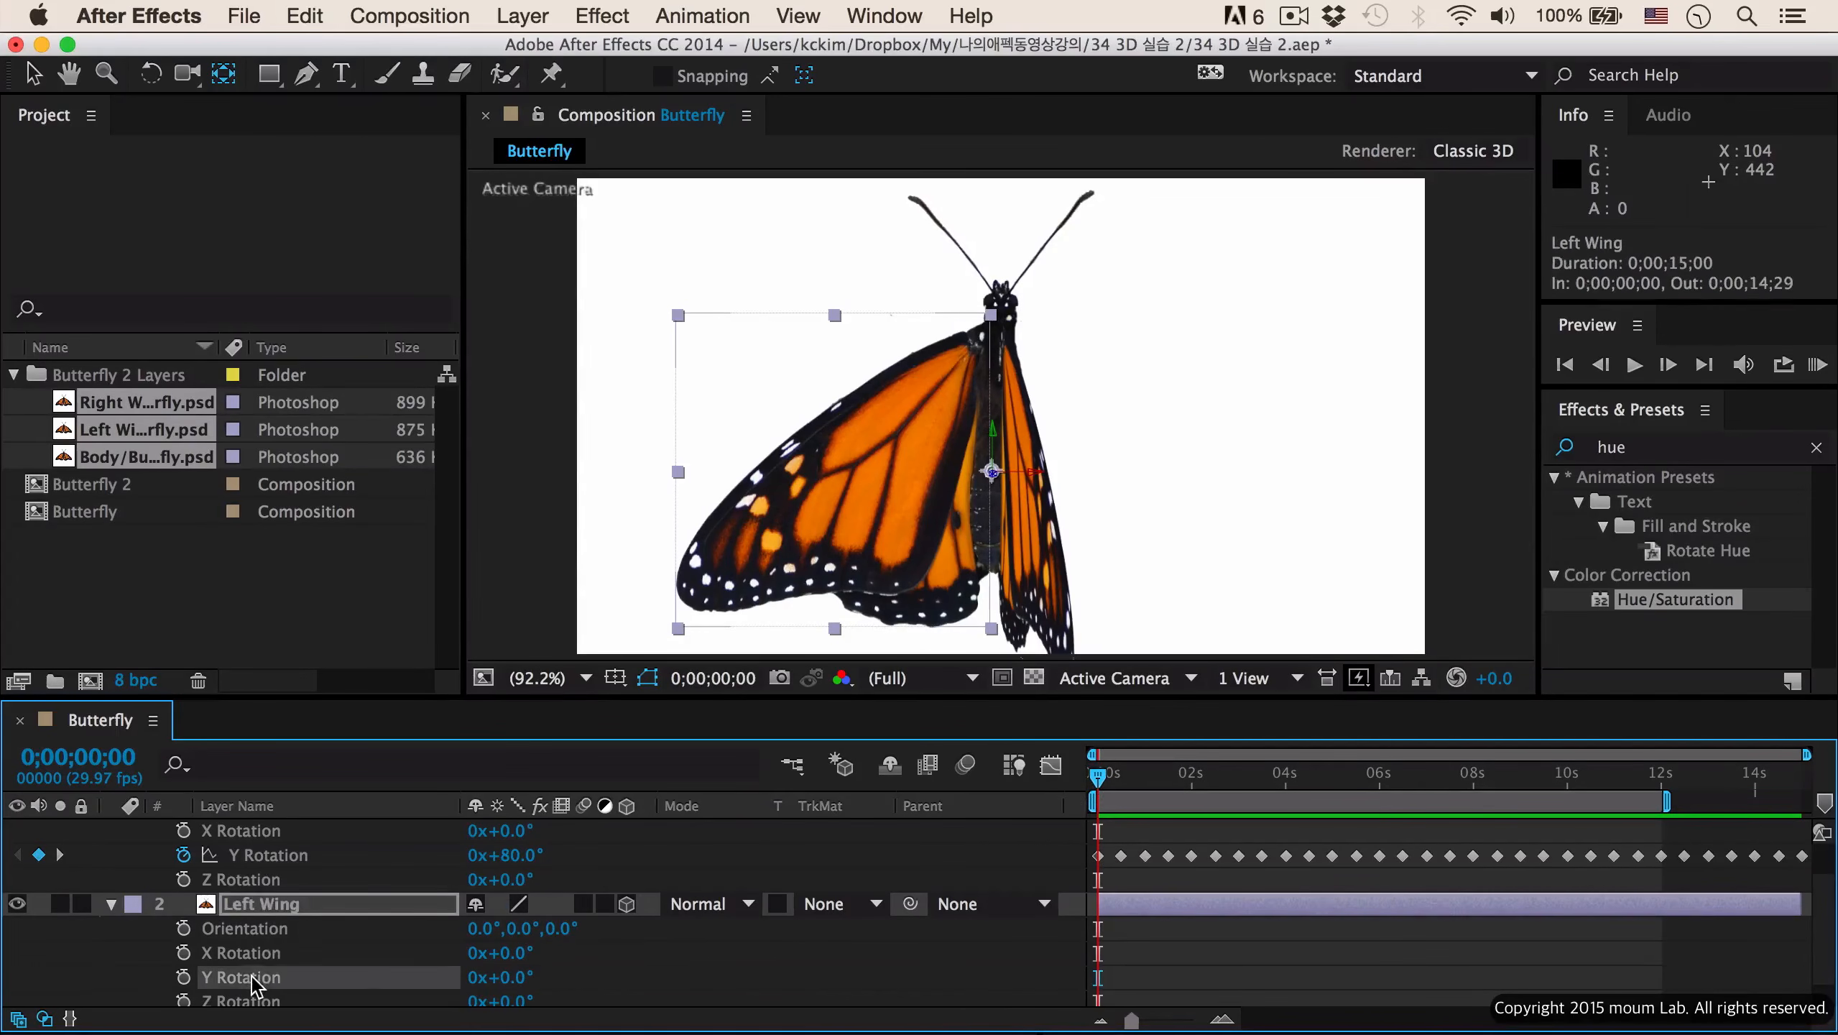
{"action": "left_click", "coordinate": [506, 977]}
{"action": "type", "text": "80"}
{"action": "key", "text": "Return"}
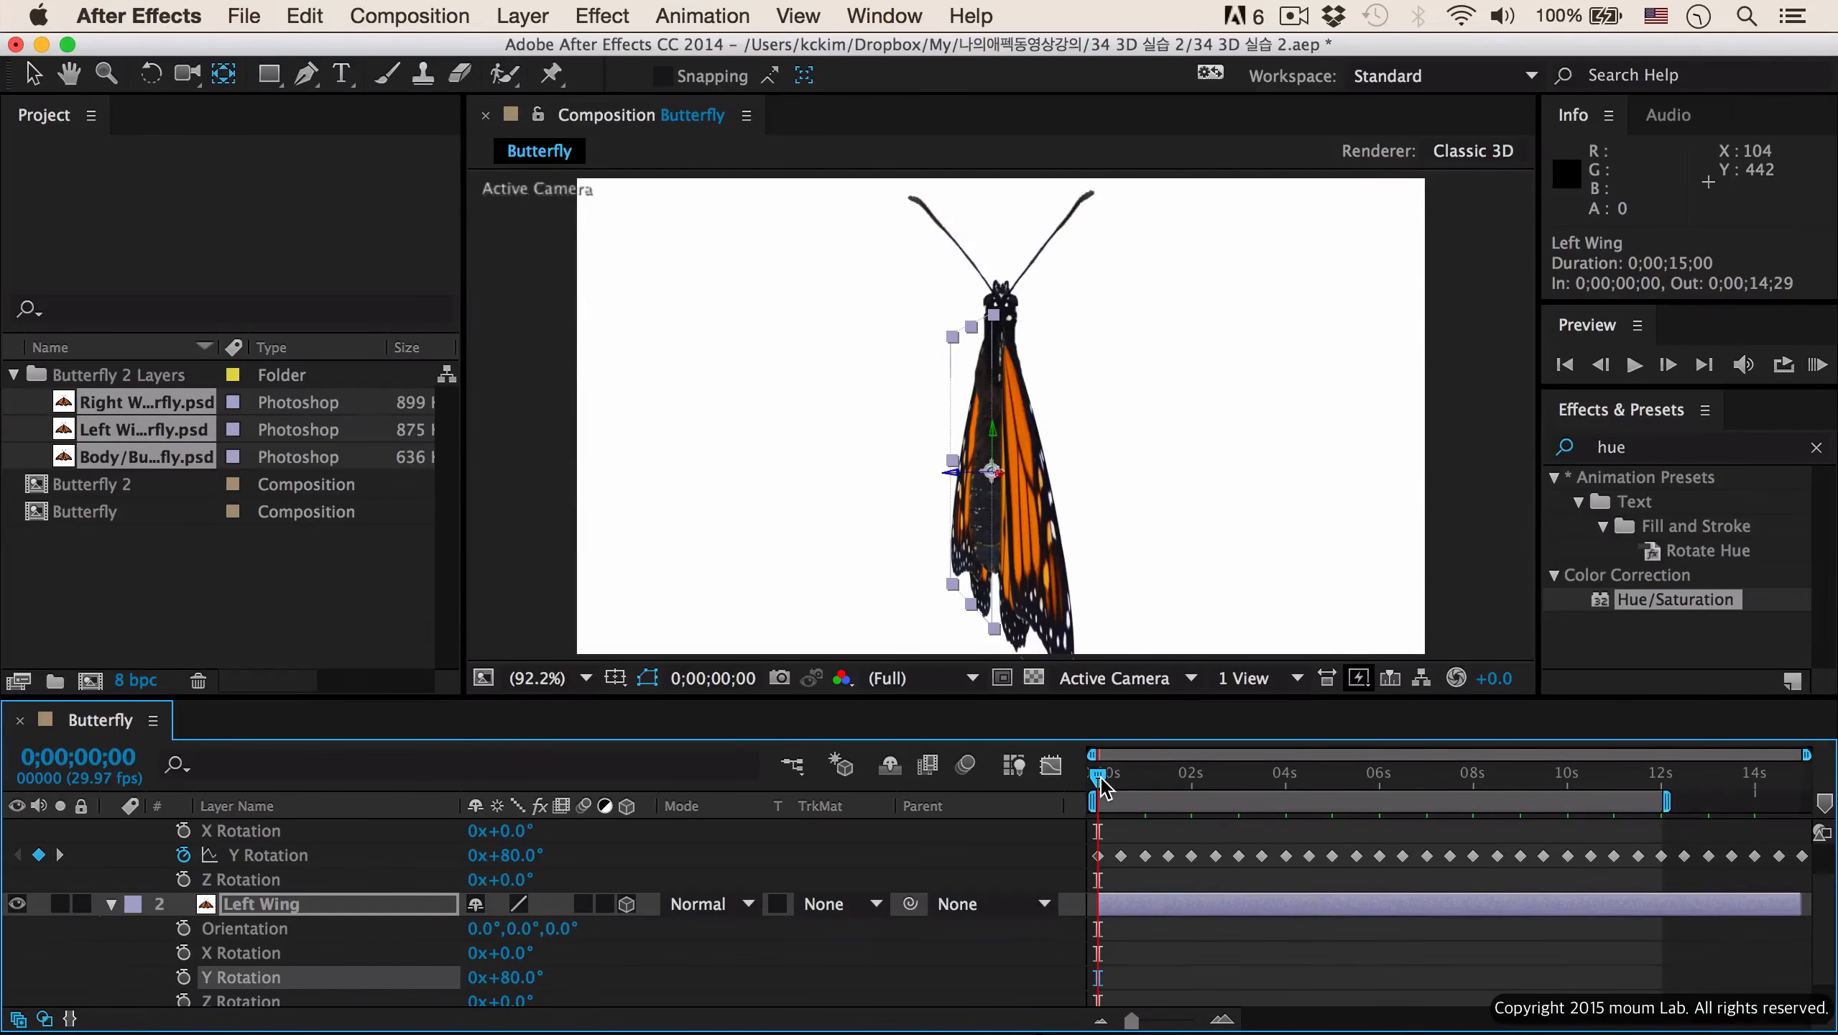
- Set the Left Wing layer's Y Rotation to -80° and keyframe it at time 0;00;00;00
{"action": "left_click", "coordinate": [519, 977]}
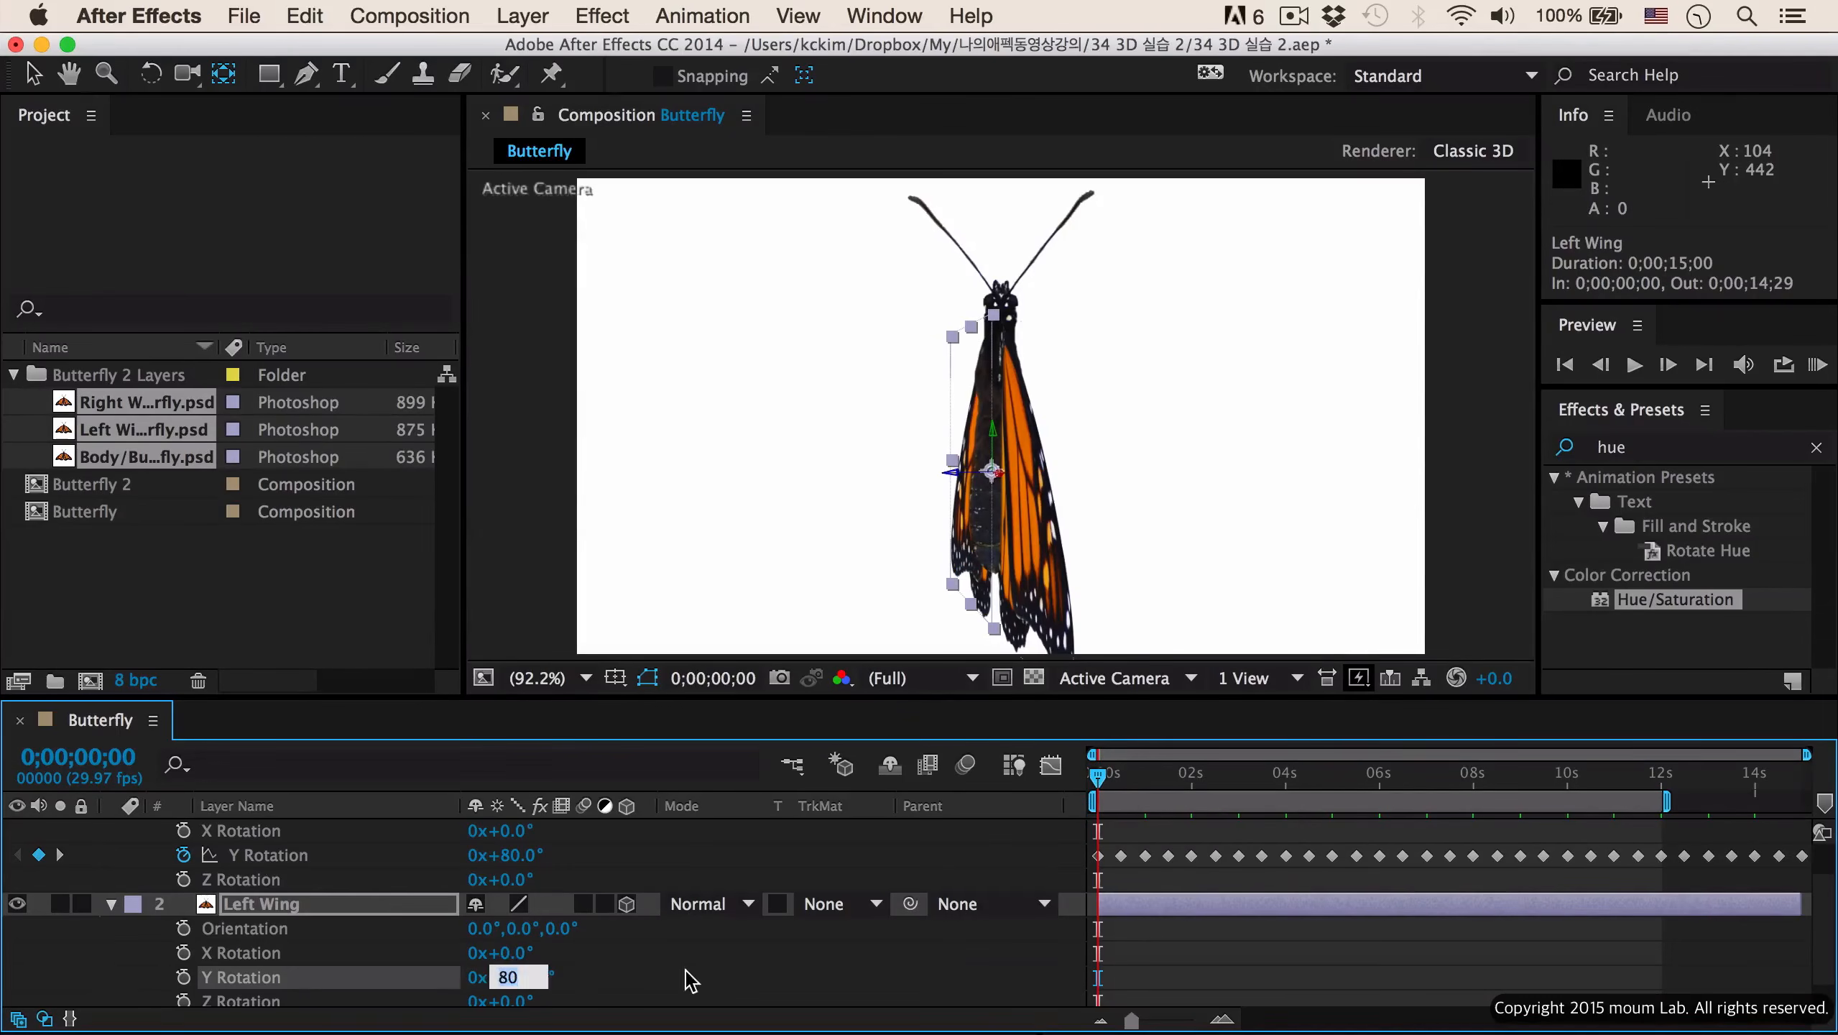
{"action": "type", "text": "-80"}
{"action": "key", "text": "Return"}
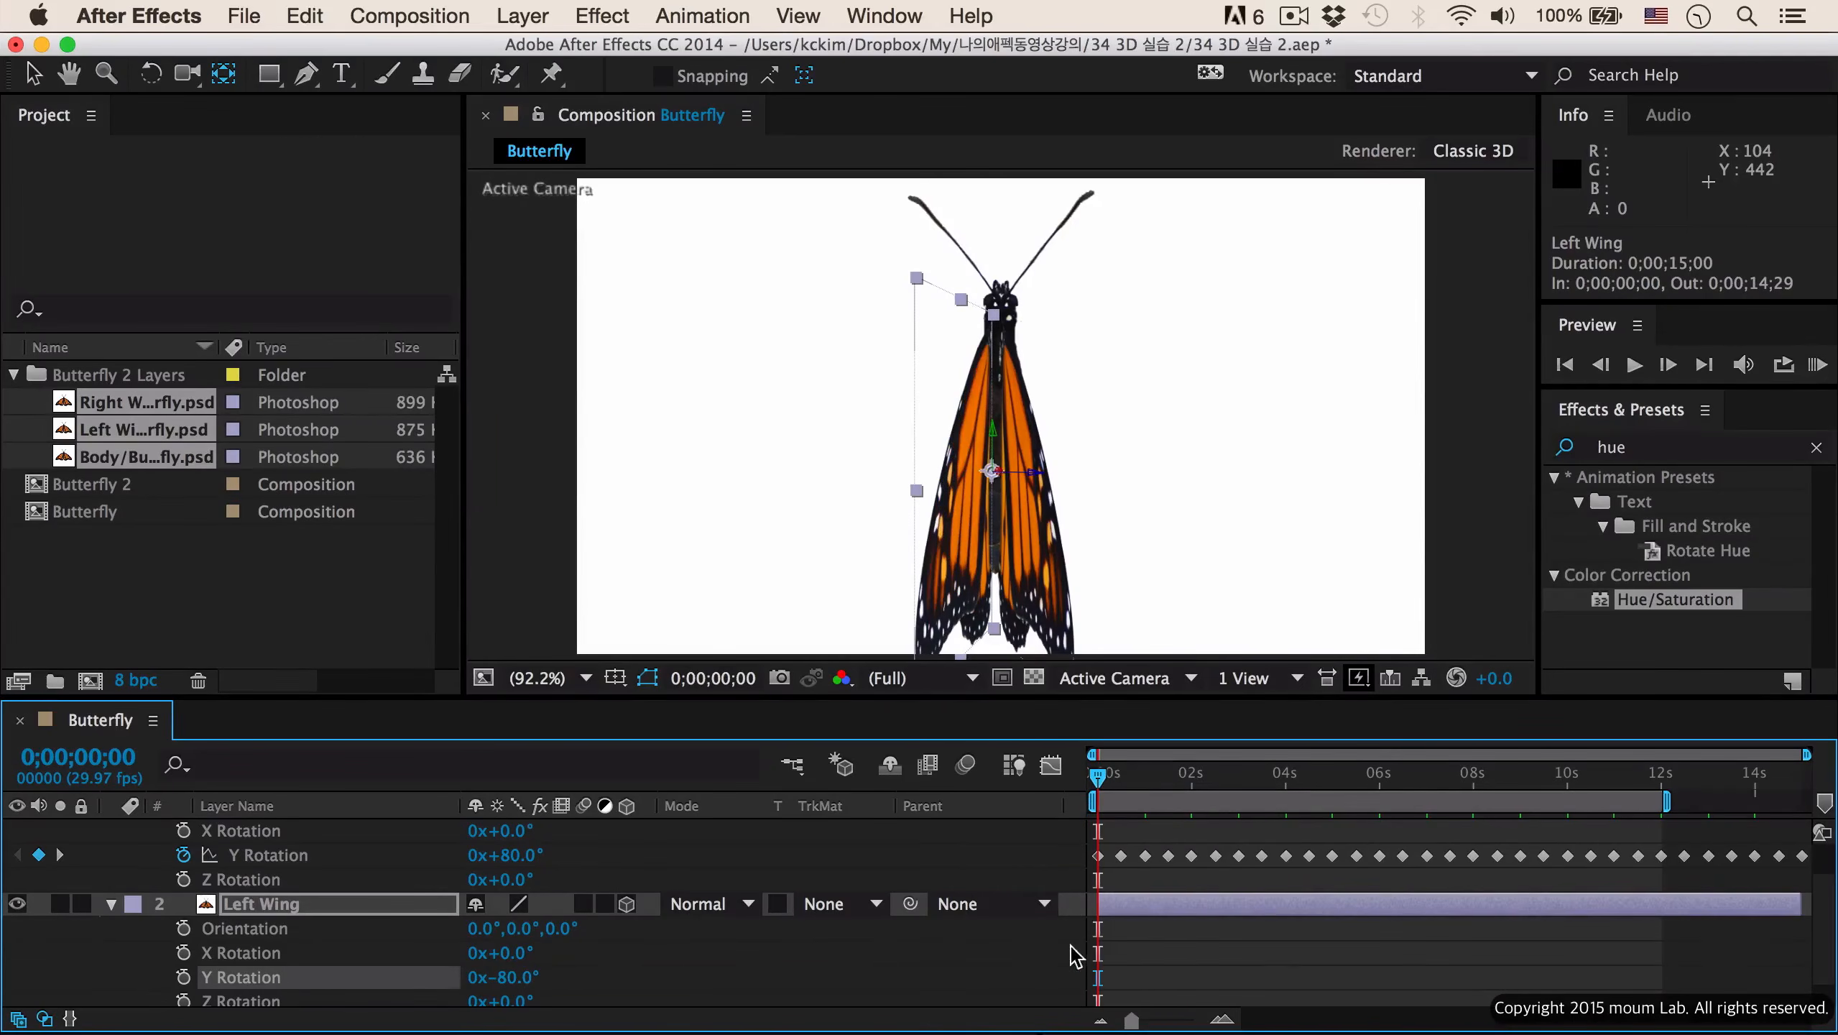
{"action": "left_click", "coordinate": [183, 977]}
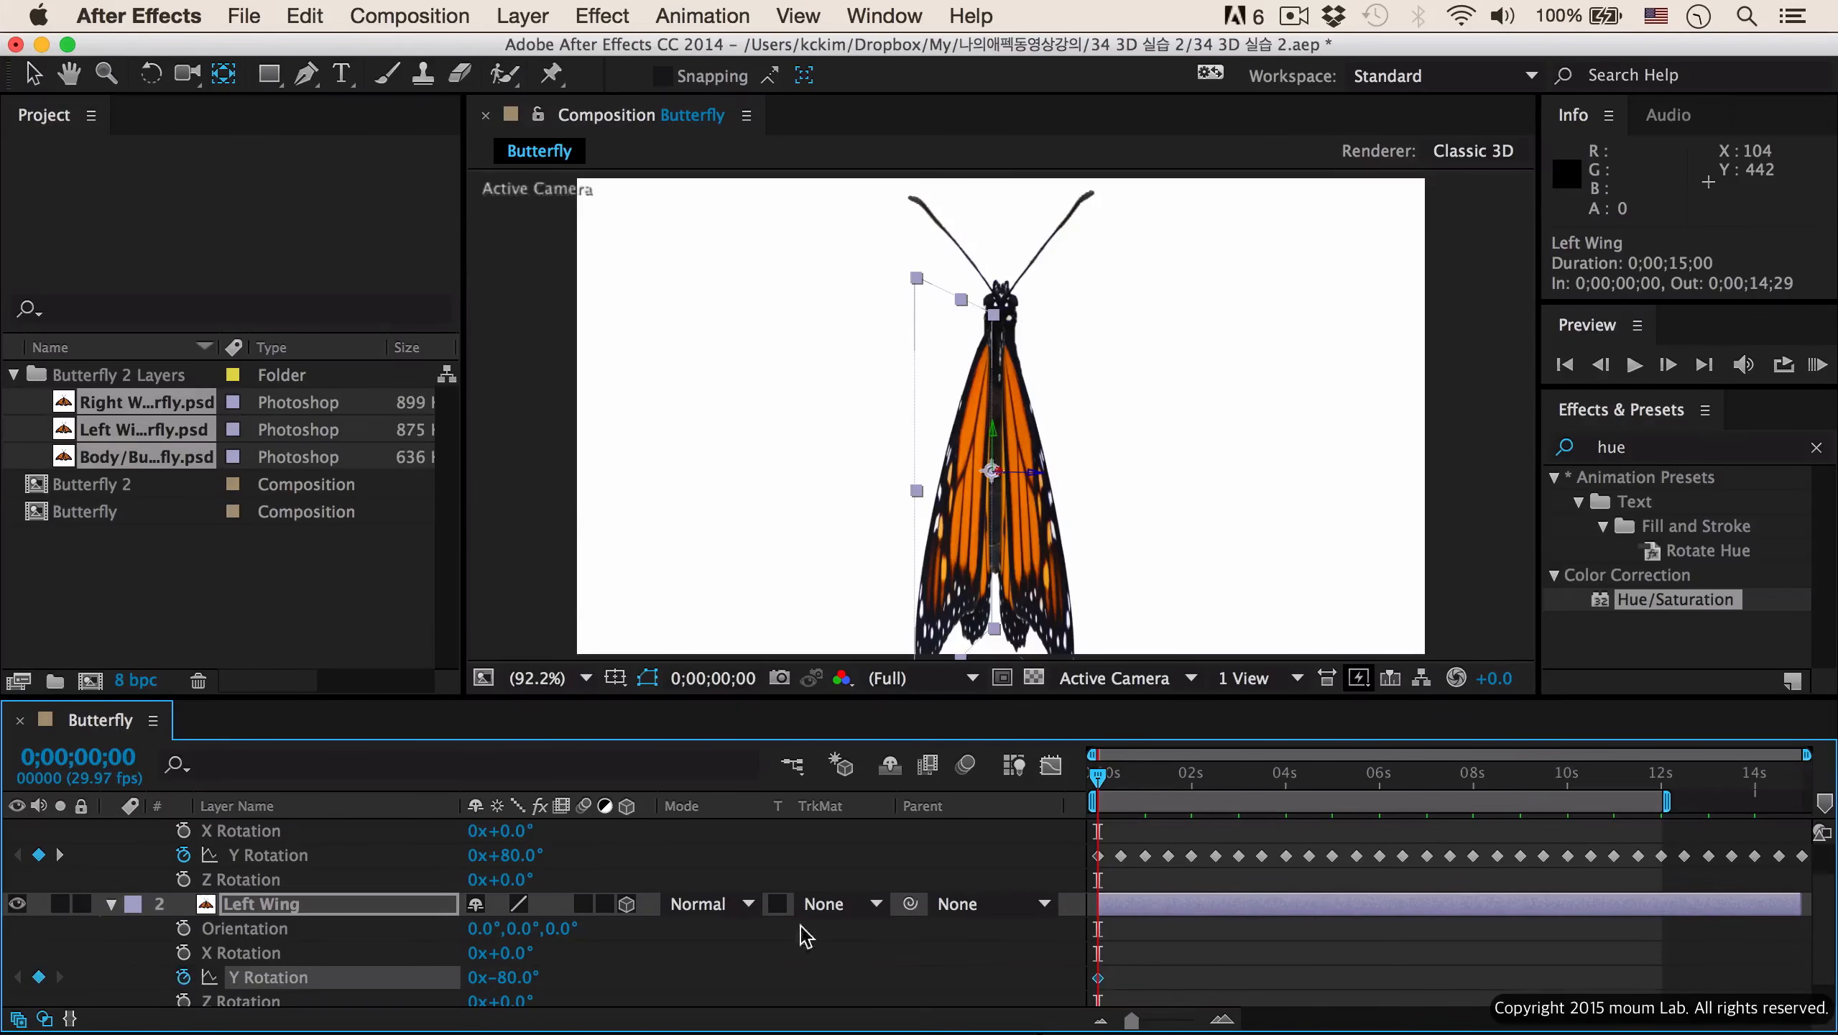
- Copy the Right Wing's Y Rotation keyframes from the second onward and replace the Left Wing's single keyframe with them at 0;00;00;00
{"action": "left_click_drag", "start_coordinate": [1112, 850], "coordinate": [1820, 882]}
{"action": "key", "text": "super+c"}
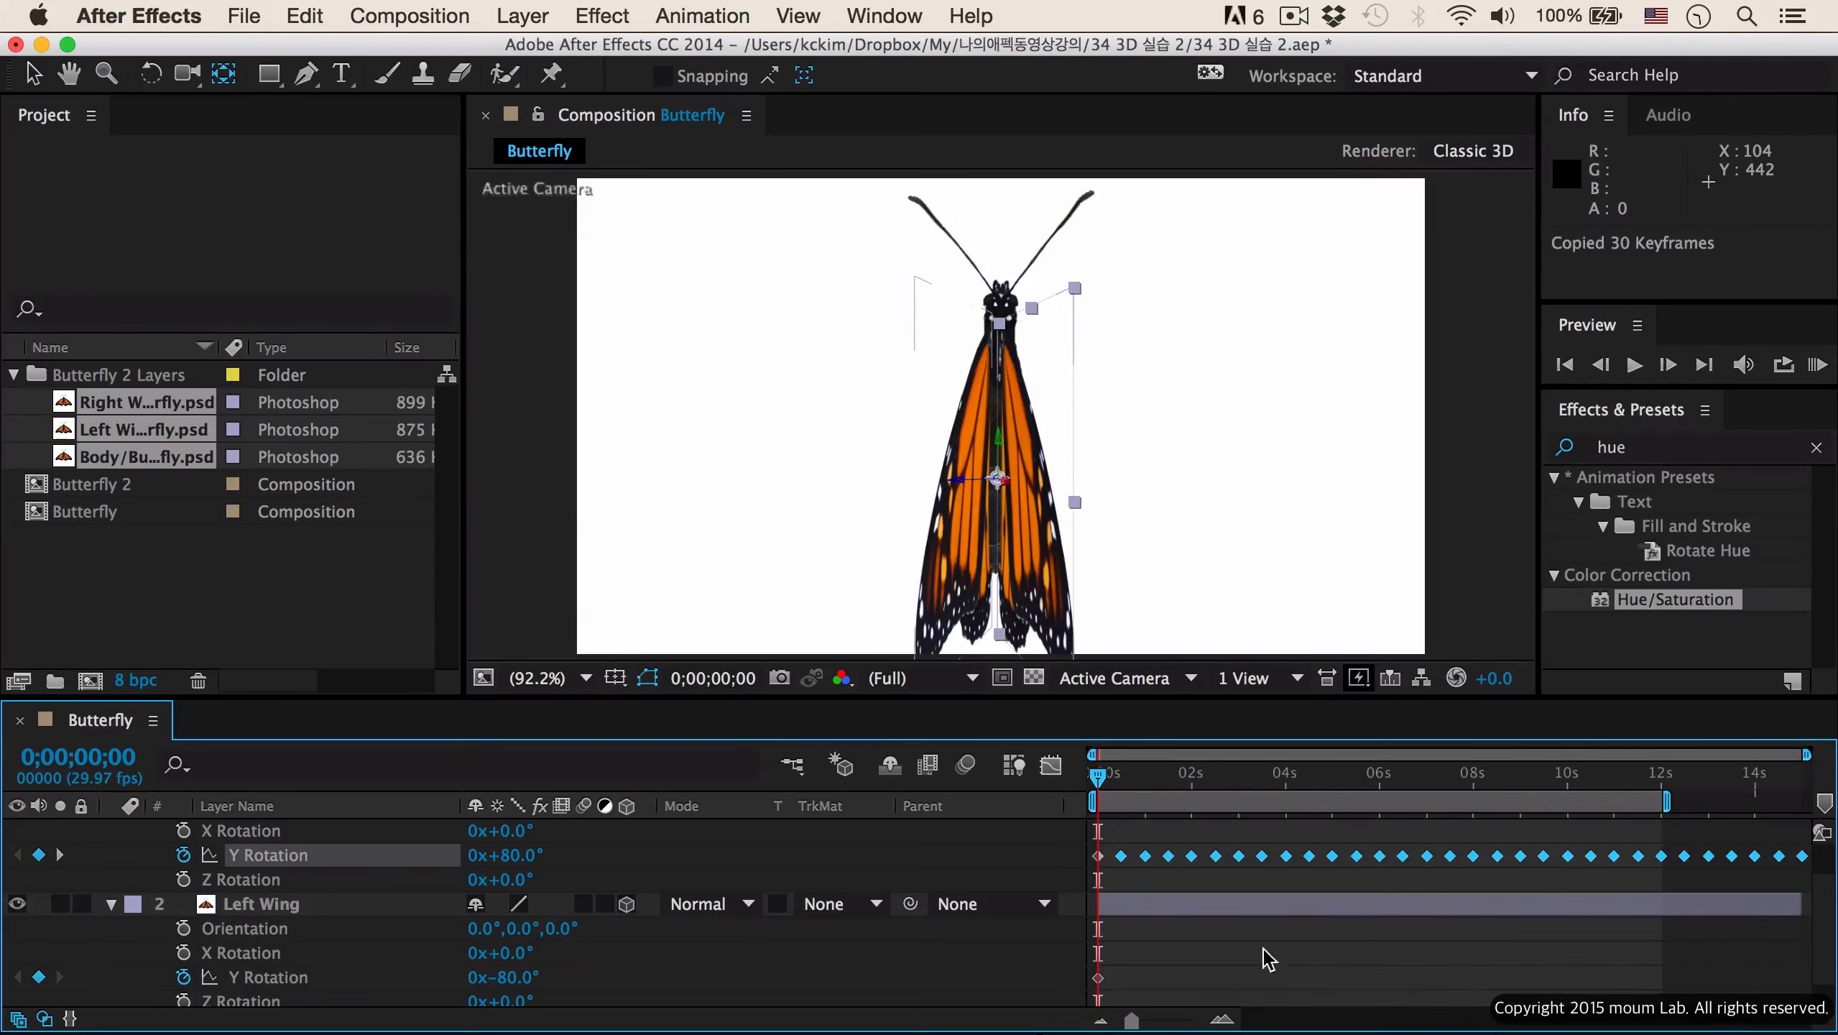
{"action": "left_click", "coordinate": [1098, 977]}
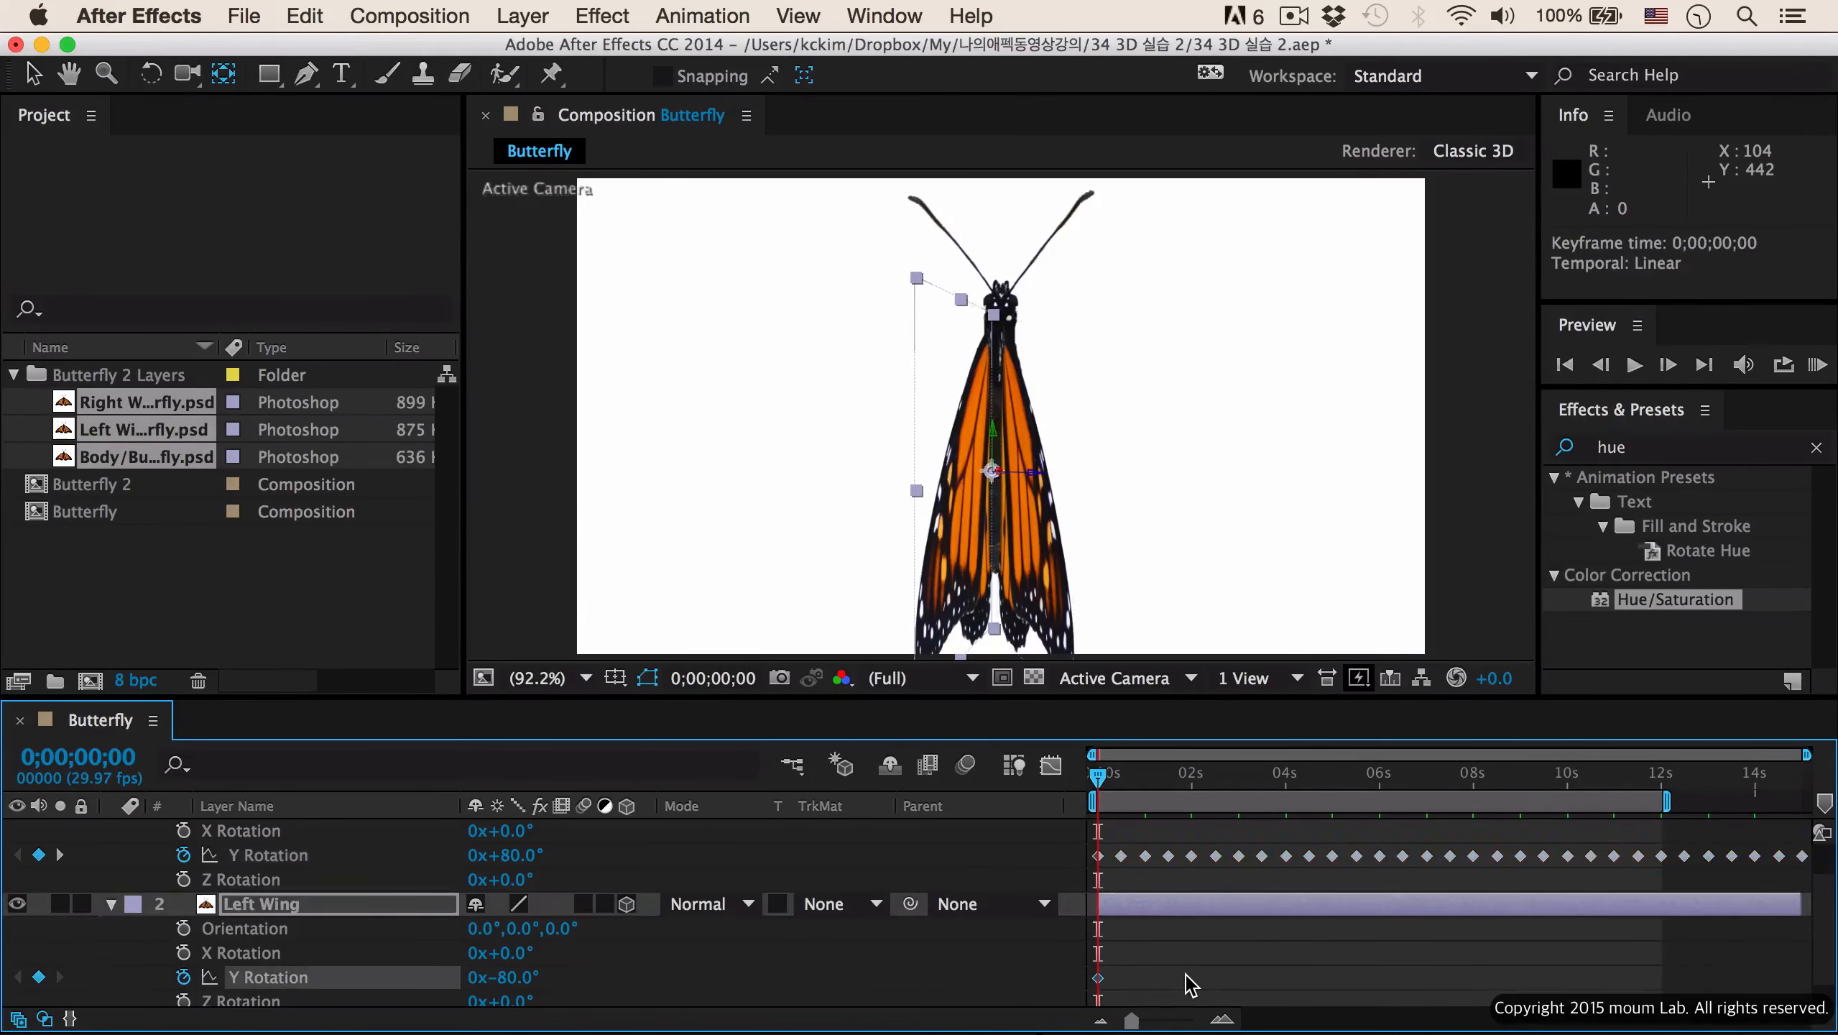
{"action": "key", "text": "Delete"}
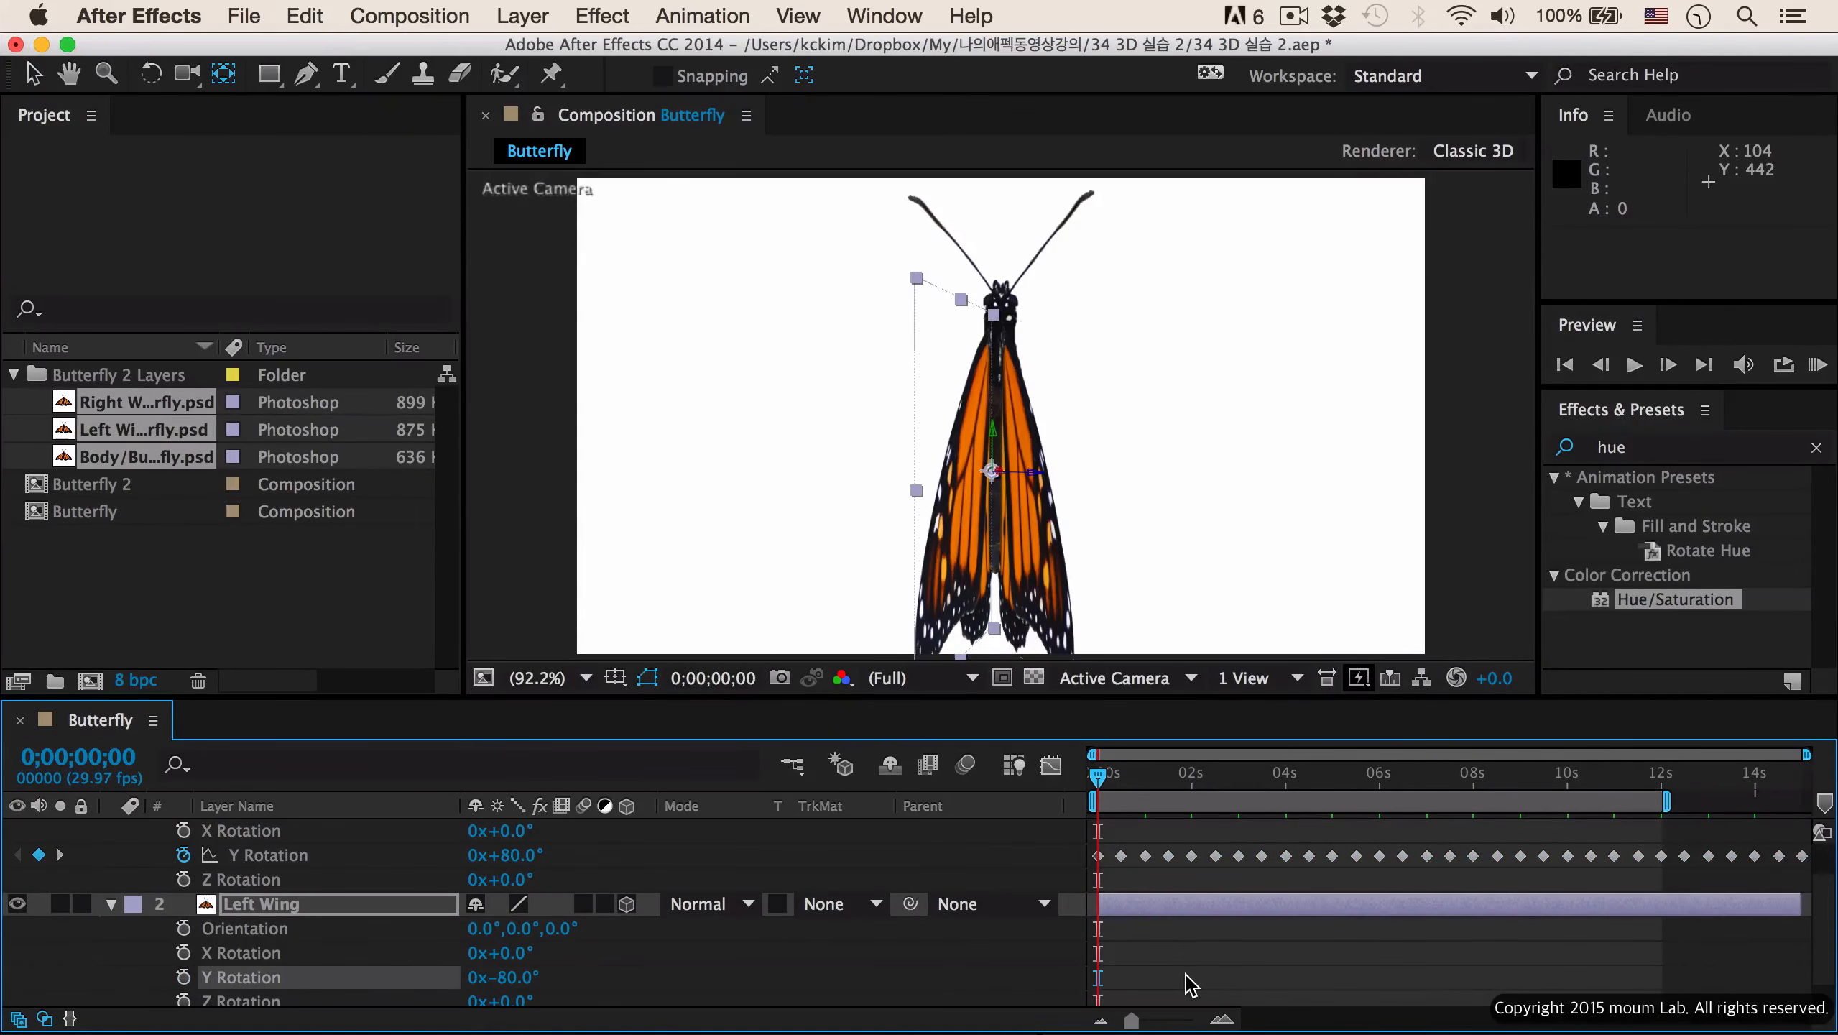
{"action": "key", "text": "super+v"}
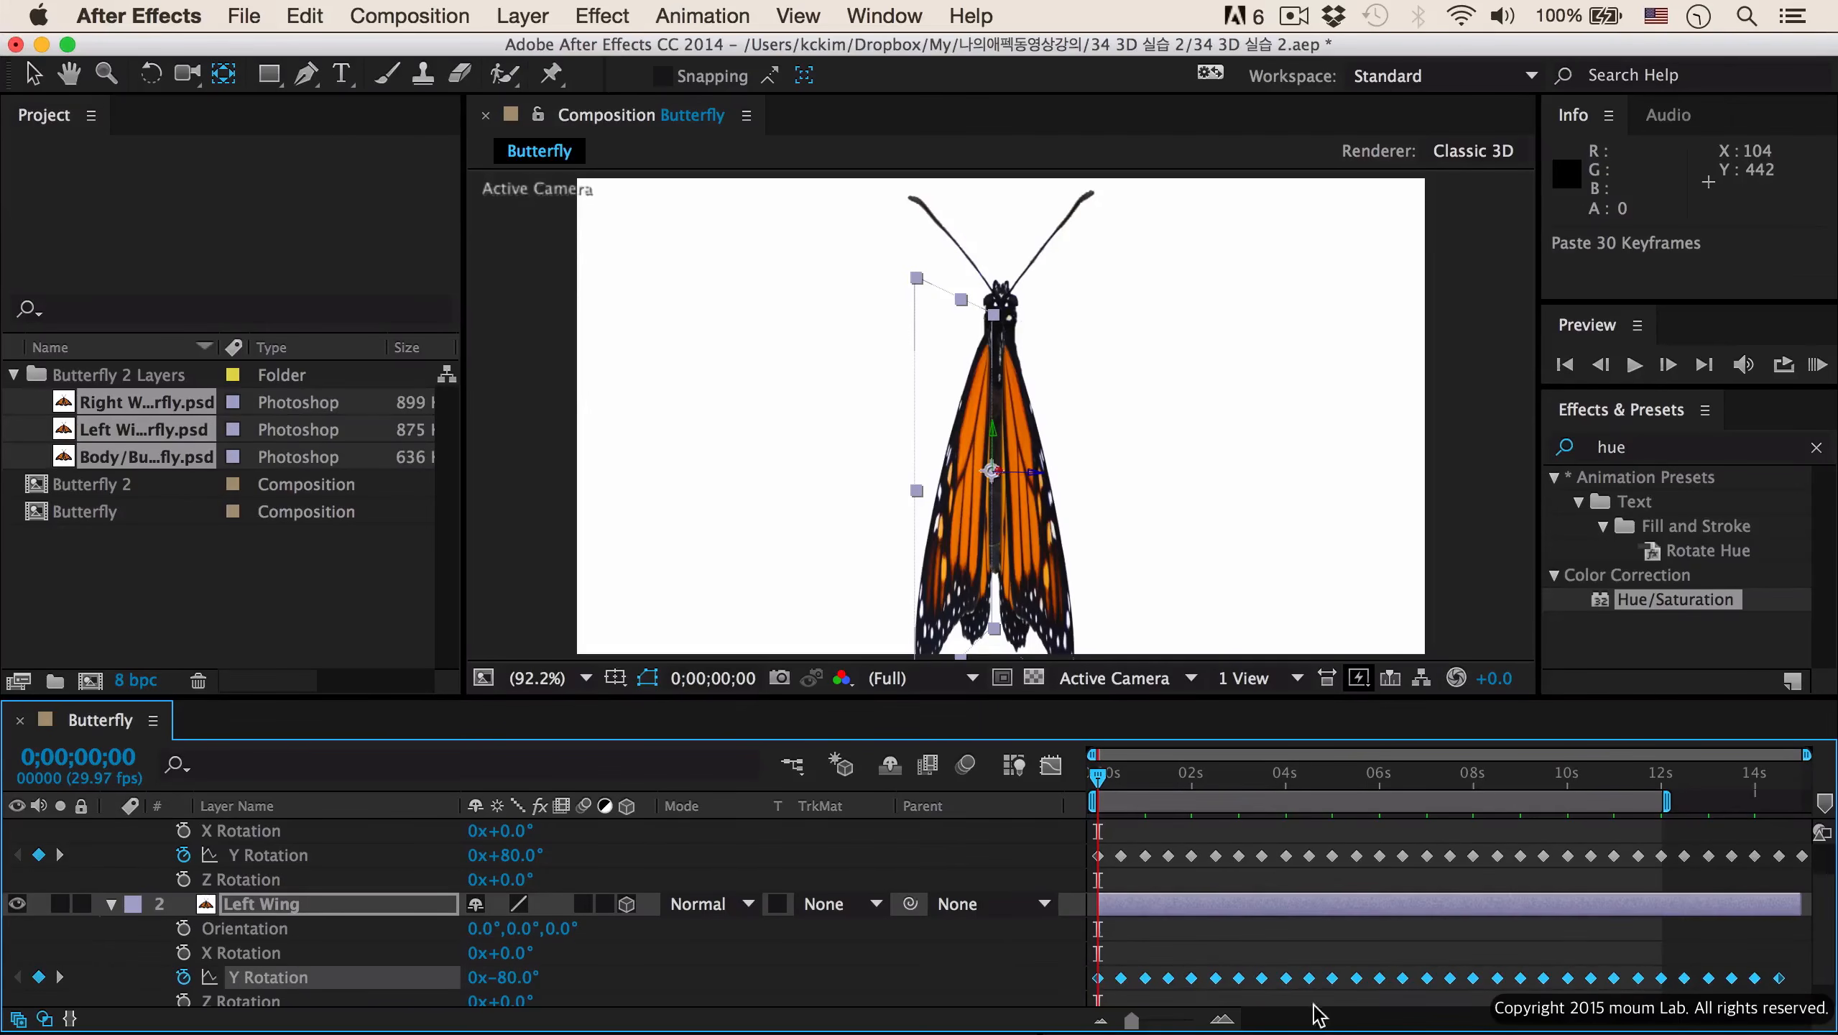
- Copy the Left Wing's Y Rotation keyframe at 0;00;14;00 to 0;00;15;00 and return to the start of the timeline
{"action": "left_click", "coordinate": [1755, 978]}
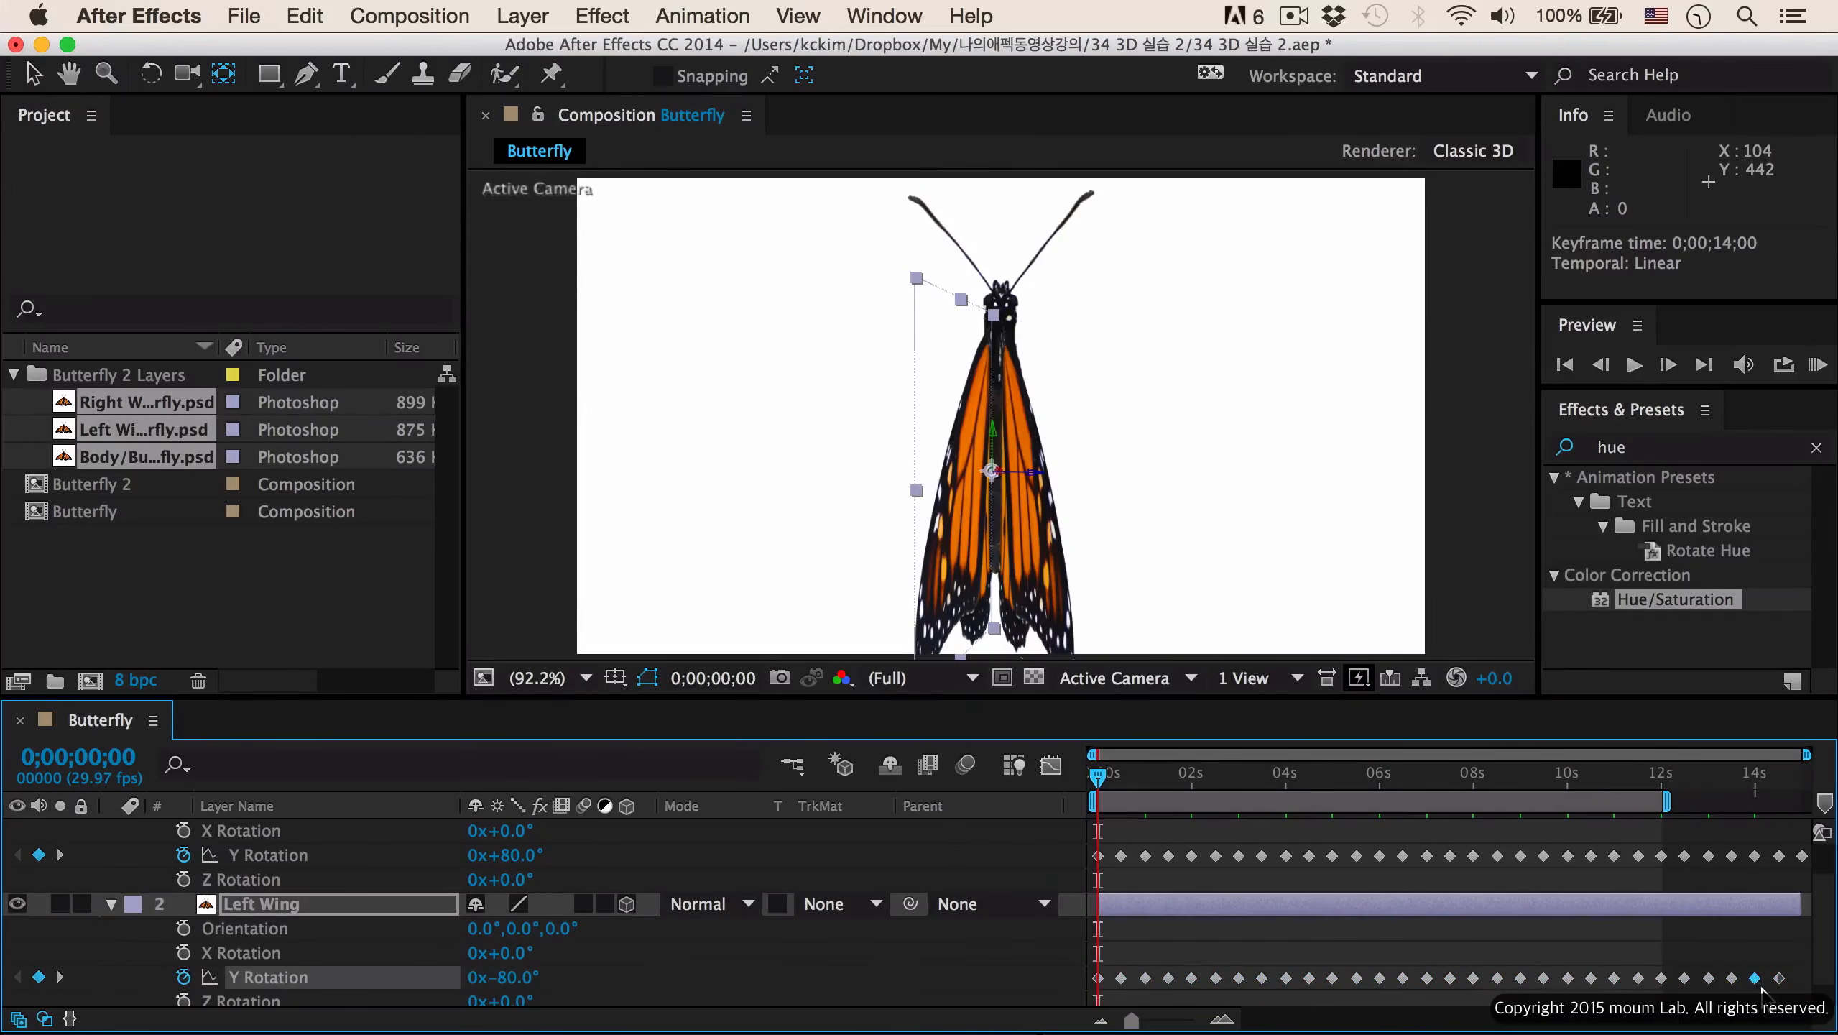
{"action": "key", "text": "super+c"}
{"action": "key", "text": "End"}
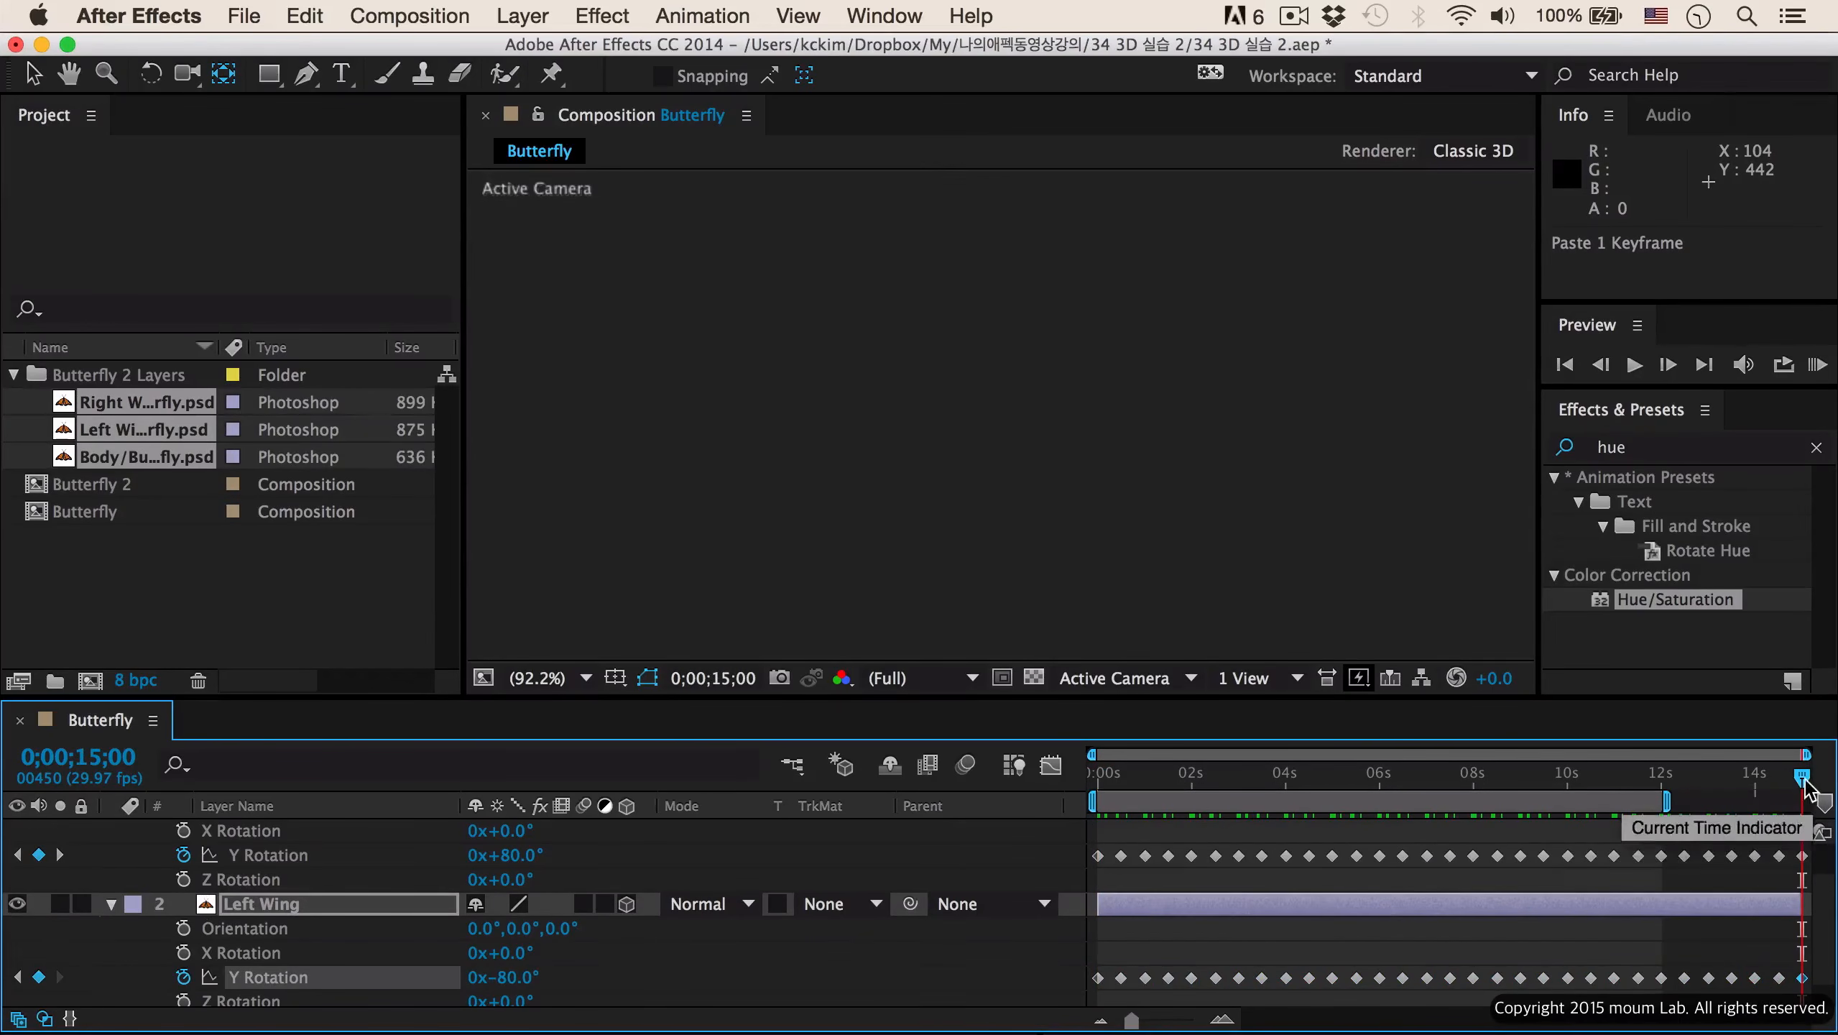
{"action": "left_click_drag", "start_coordinate": [1802, 777], "coordinate": [1148, 838]}
{"action": "key", "text": "Home"}
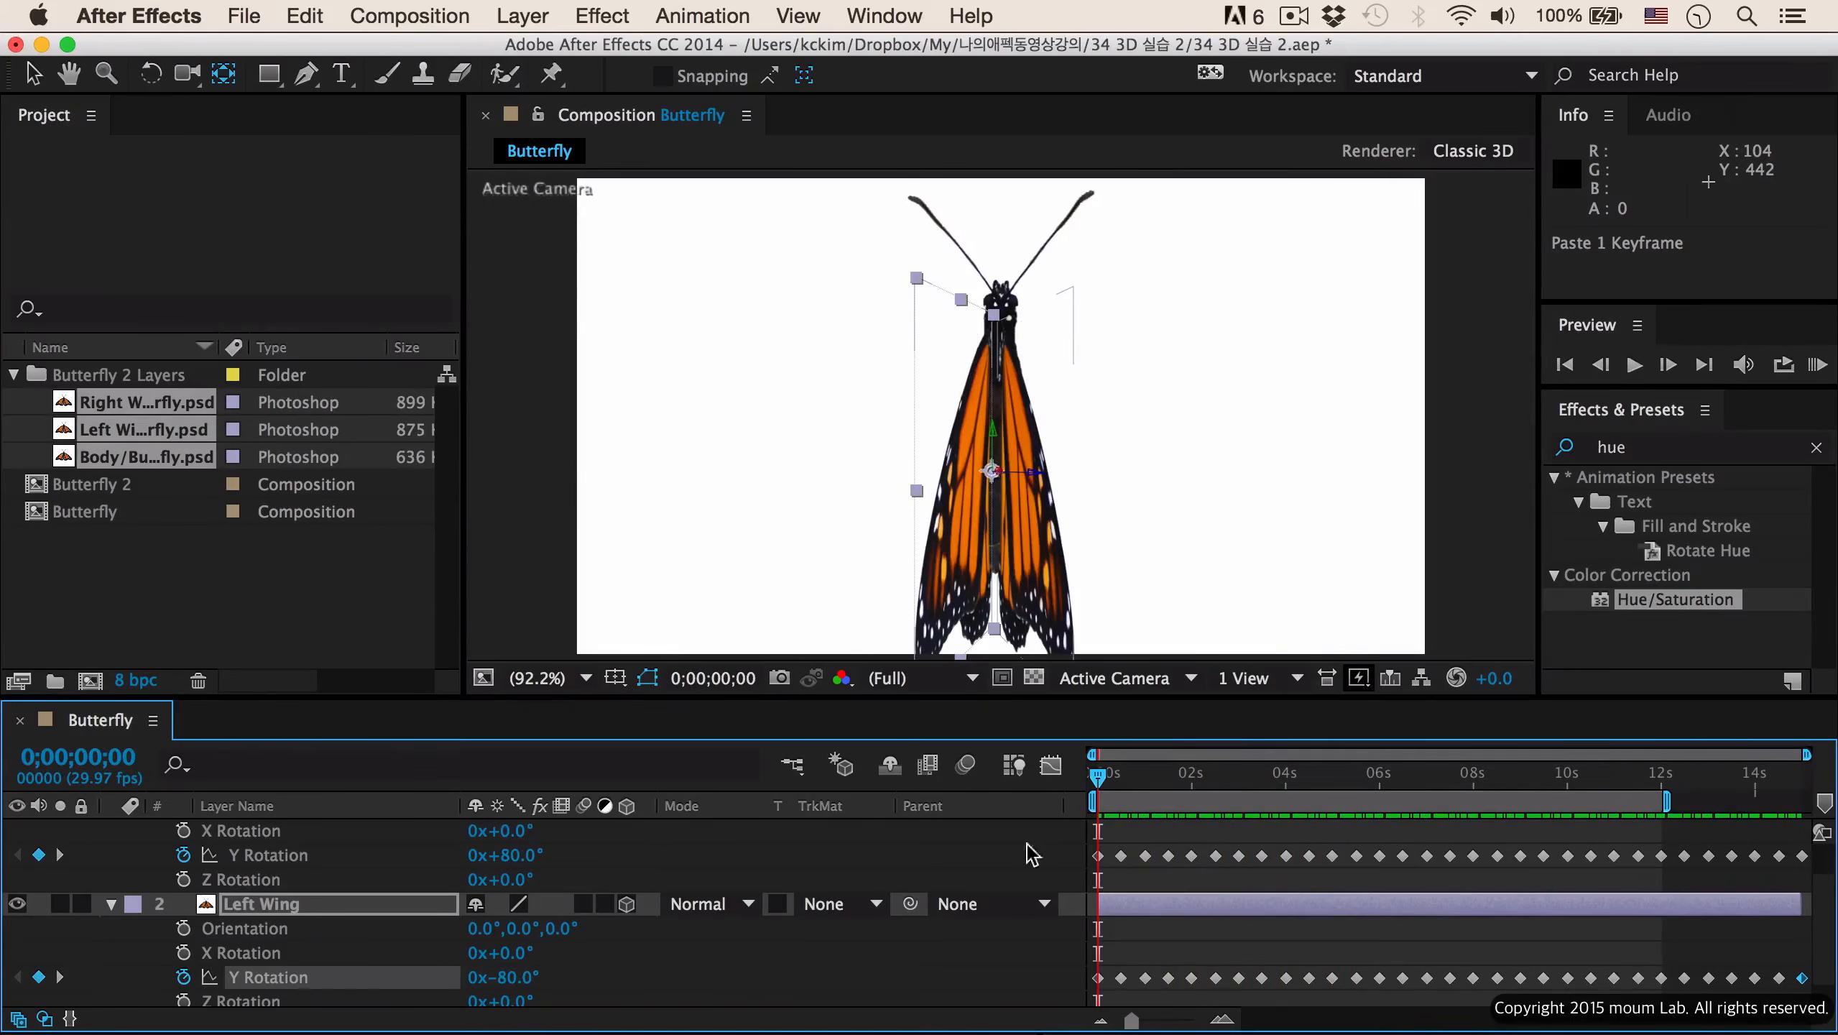
- Apply Easy Ease to the Y Rotation keyframes of both wings from time 0 through 13 seconds
{"action": "key", "text": "grave"}
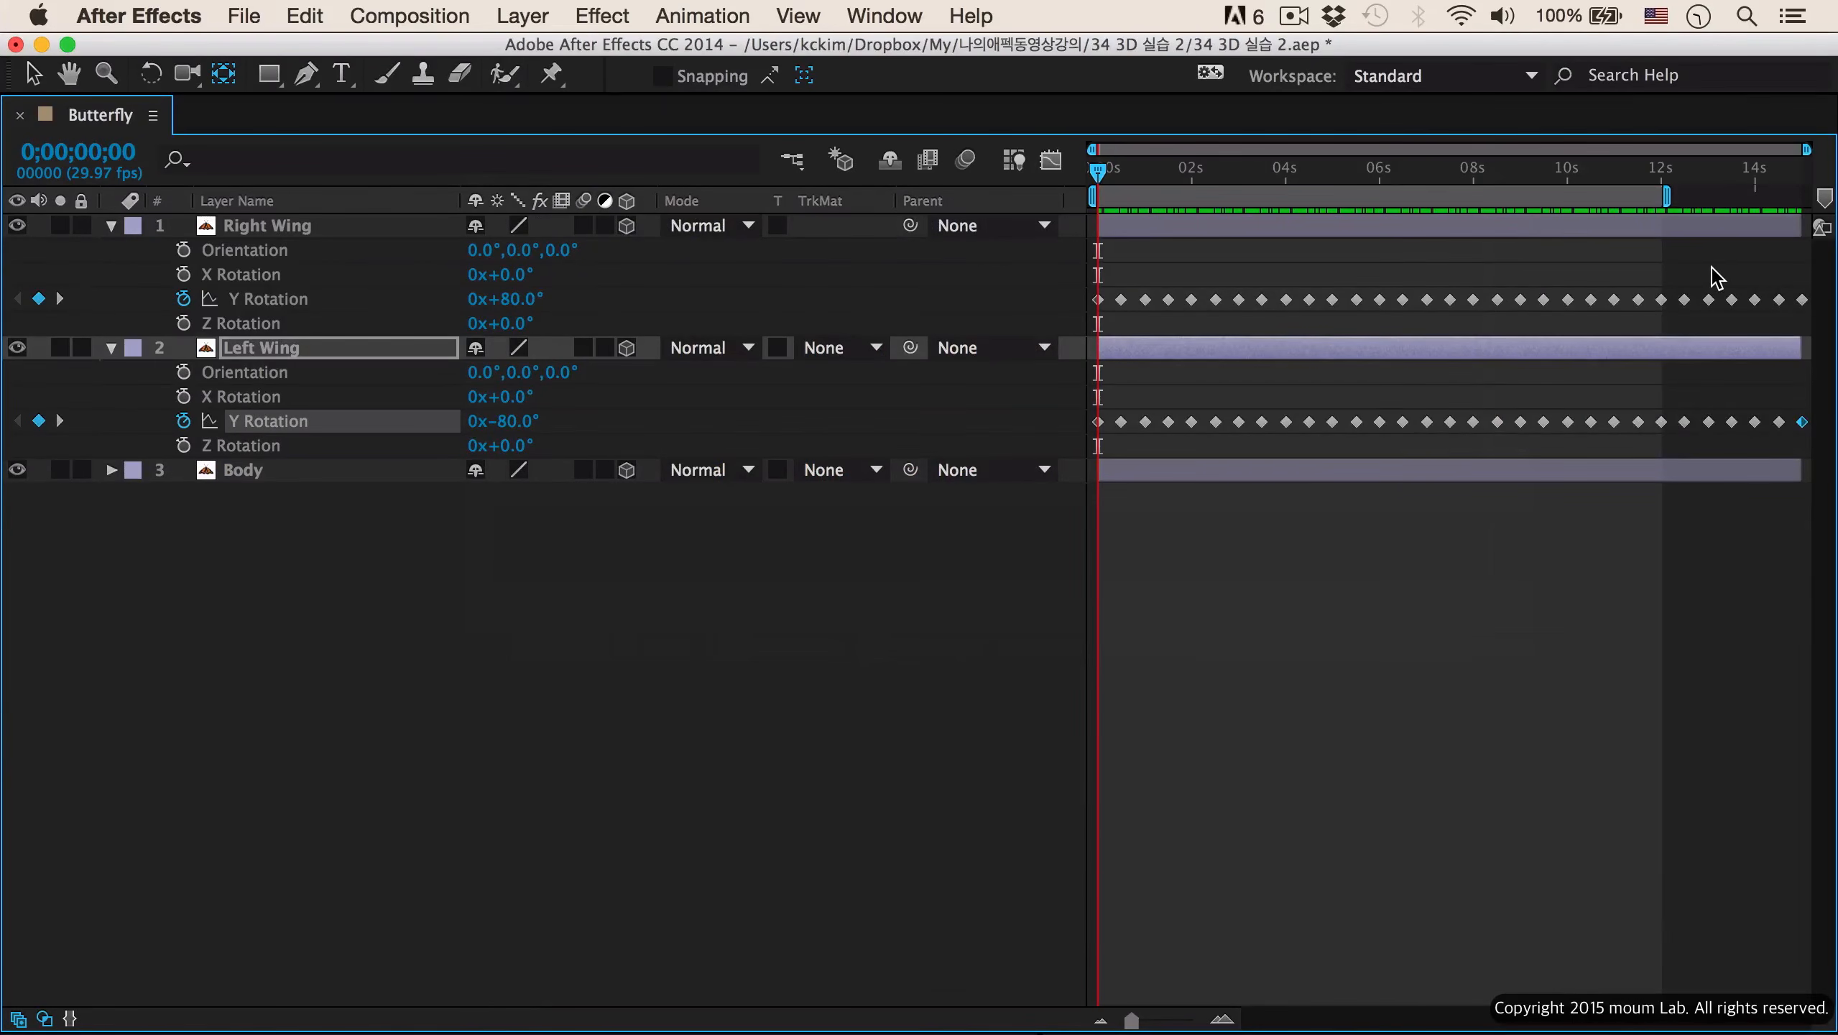
{"action": "left_click_drag", "start_coordinate": [1723, 270], "coordinate": [1097, 521]}
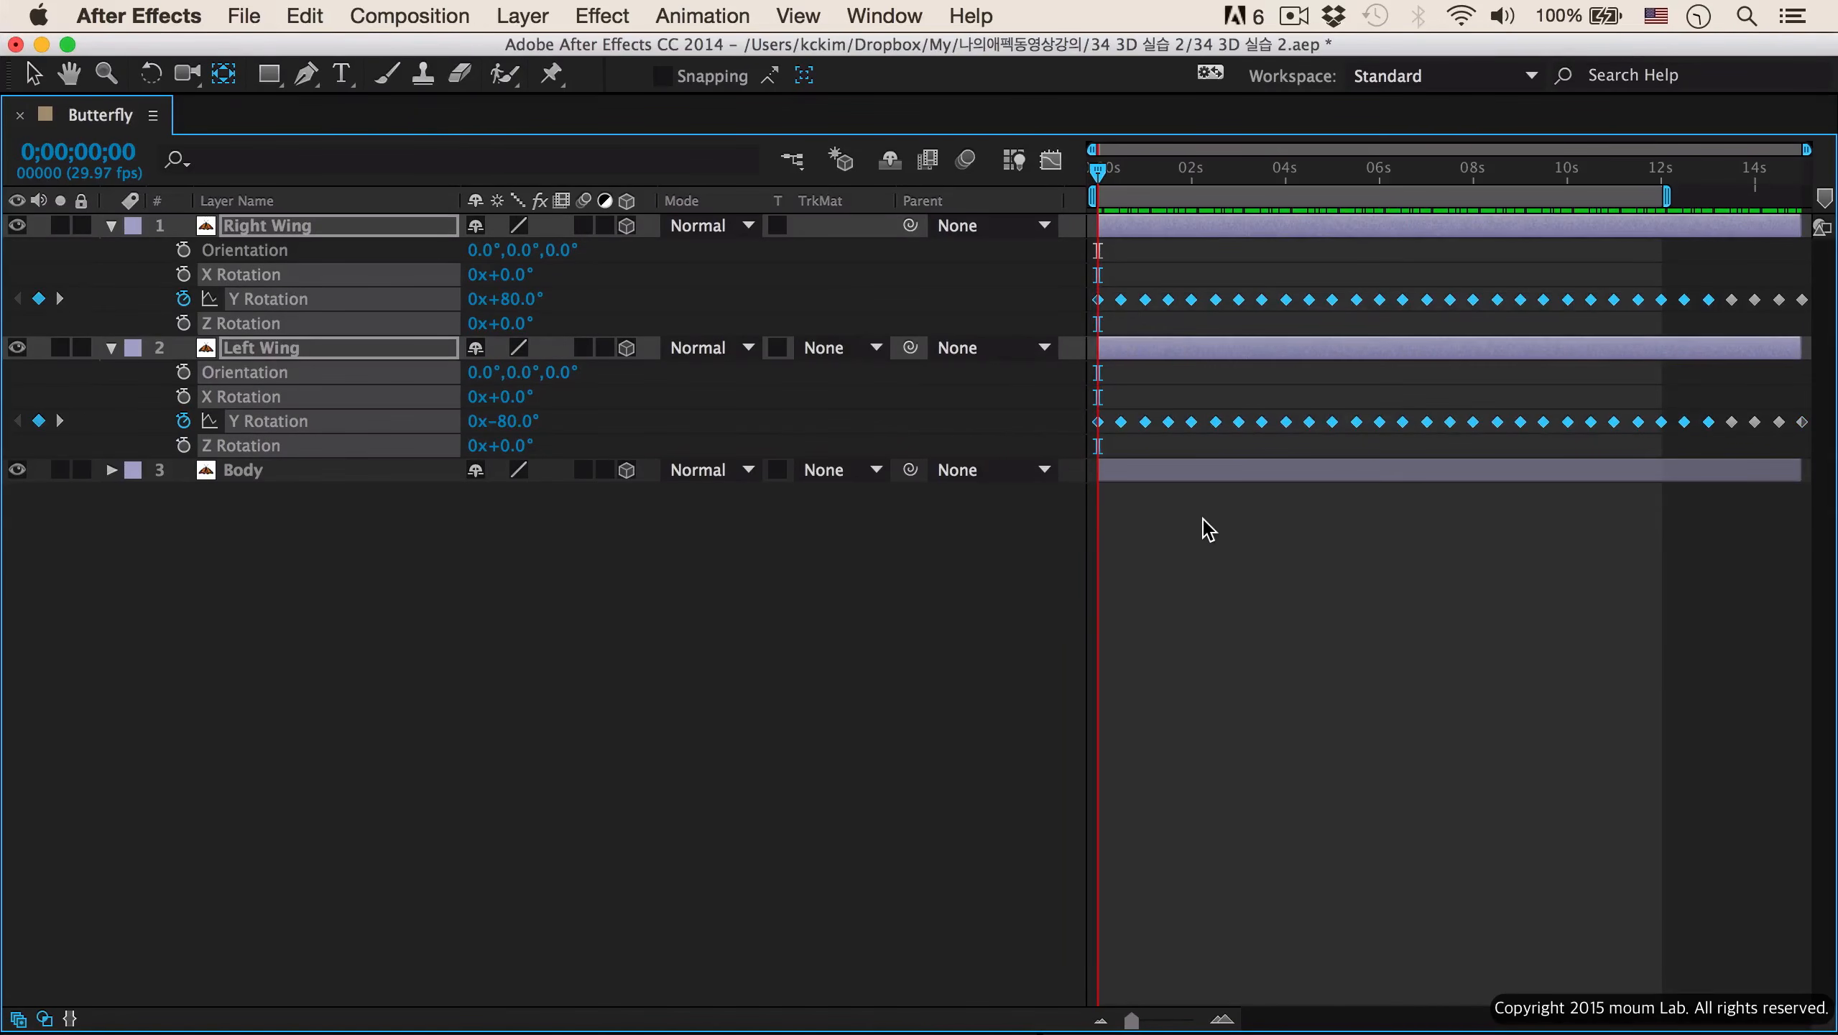
{"action": "key", "text": "F9"}
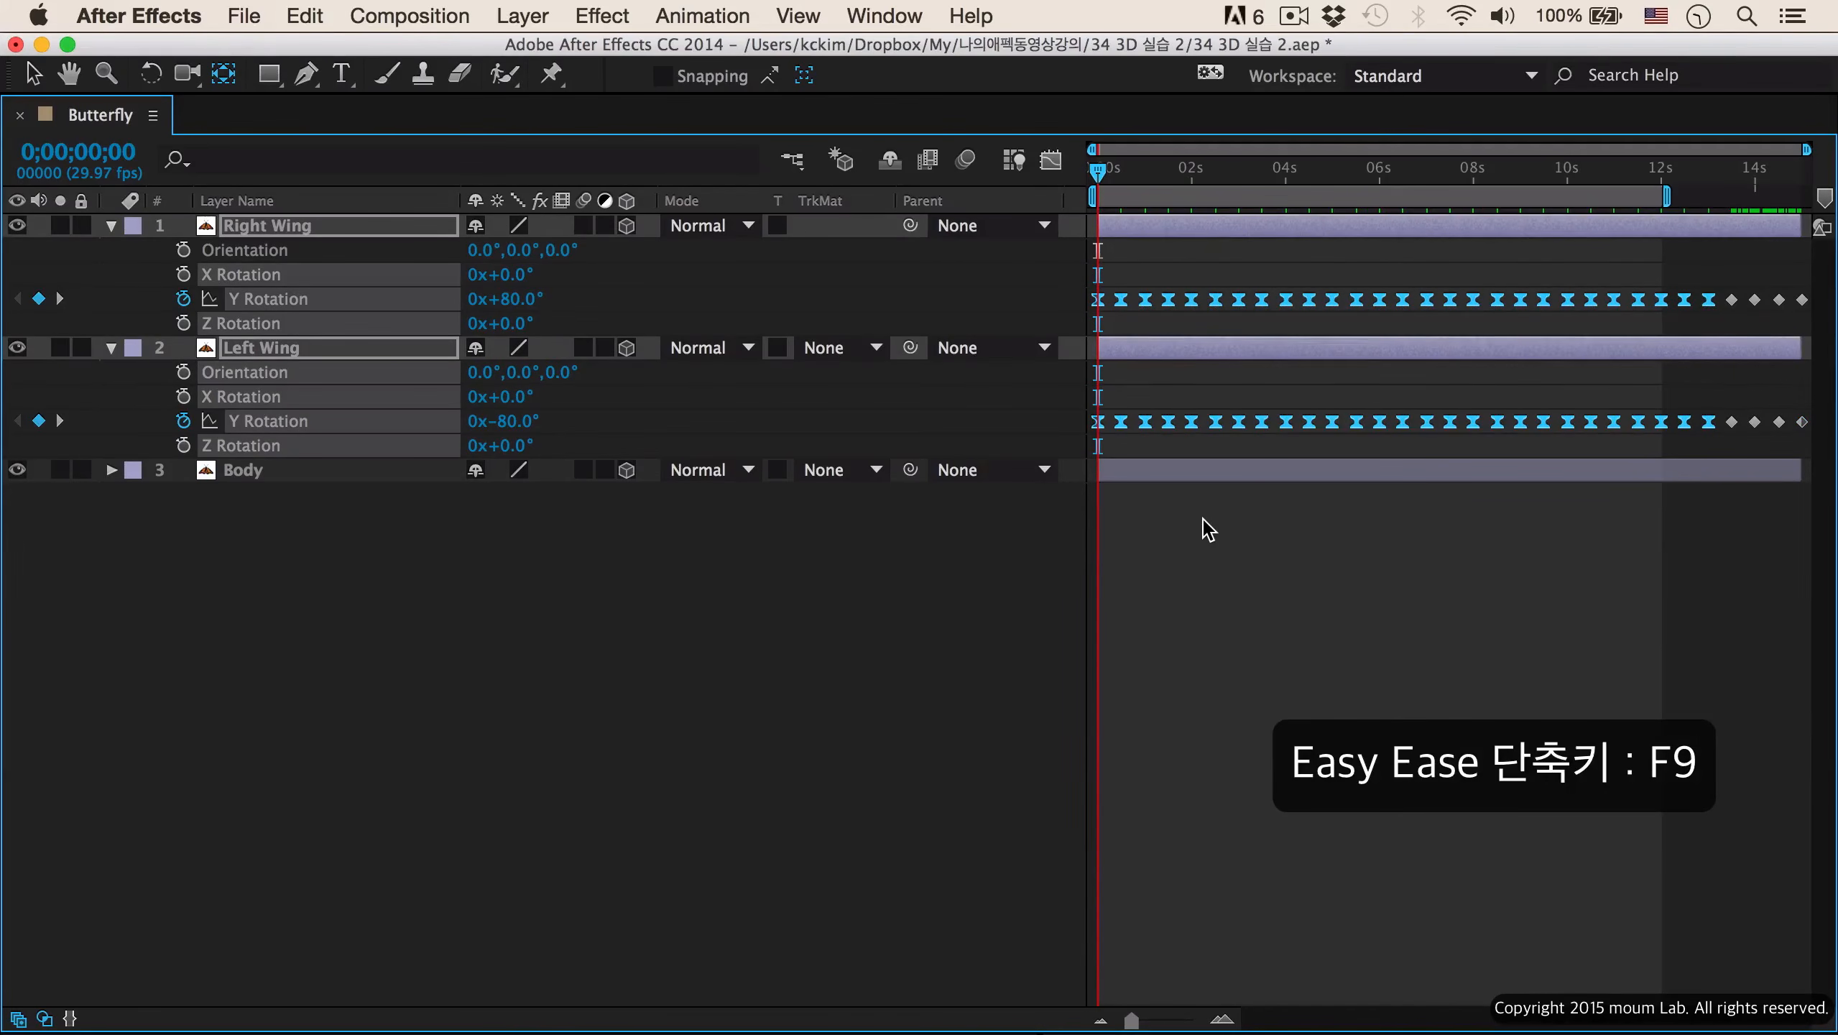
{"action": "key", "text": "grave"}
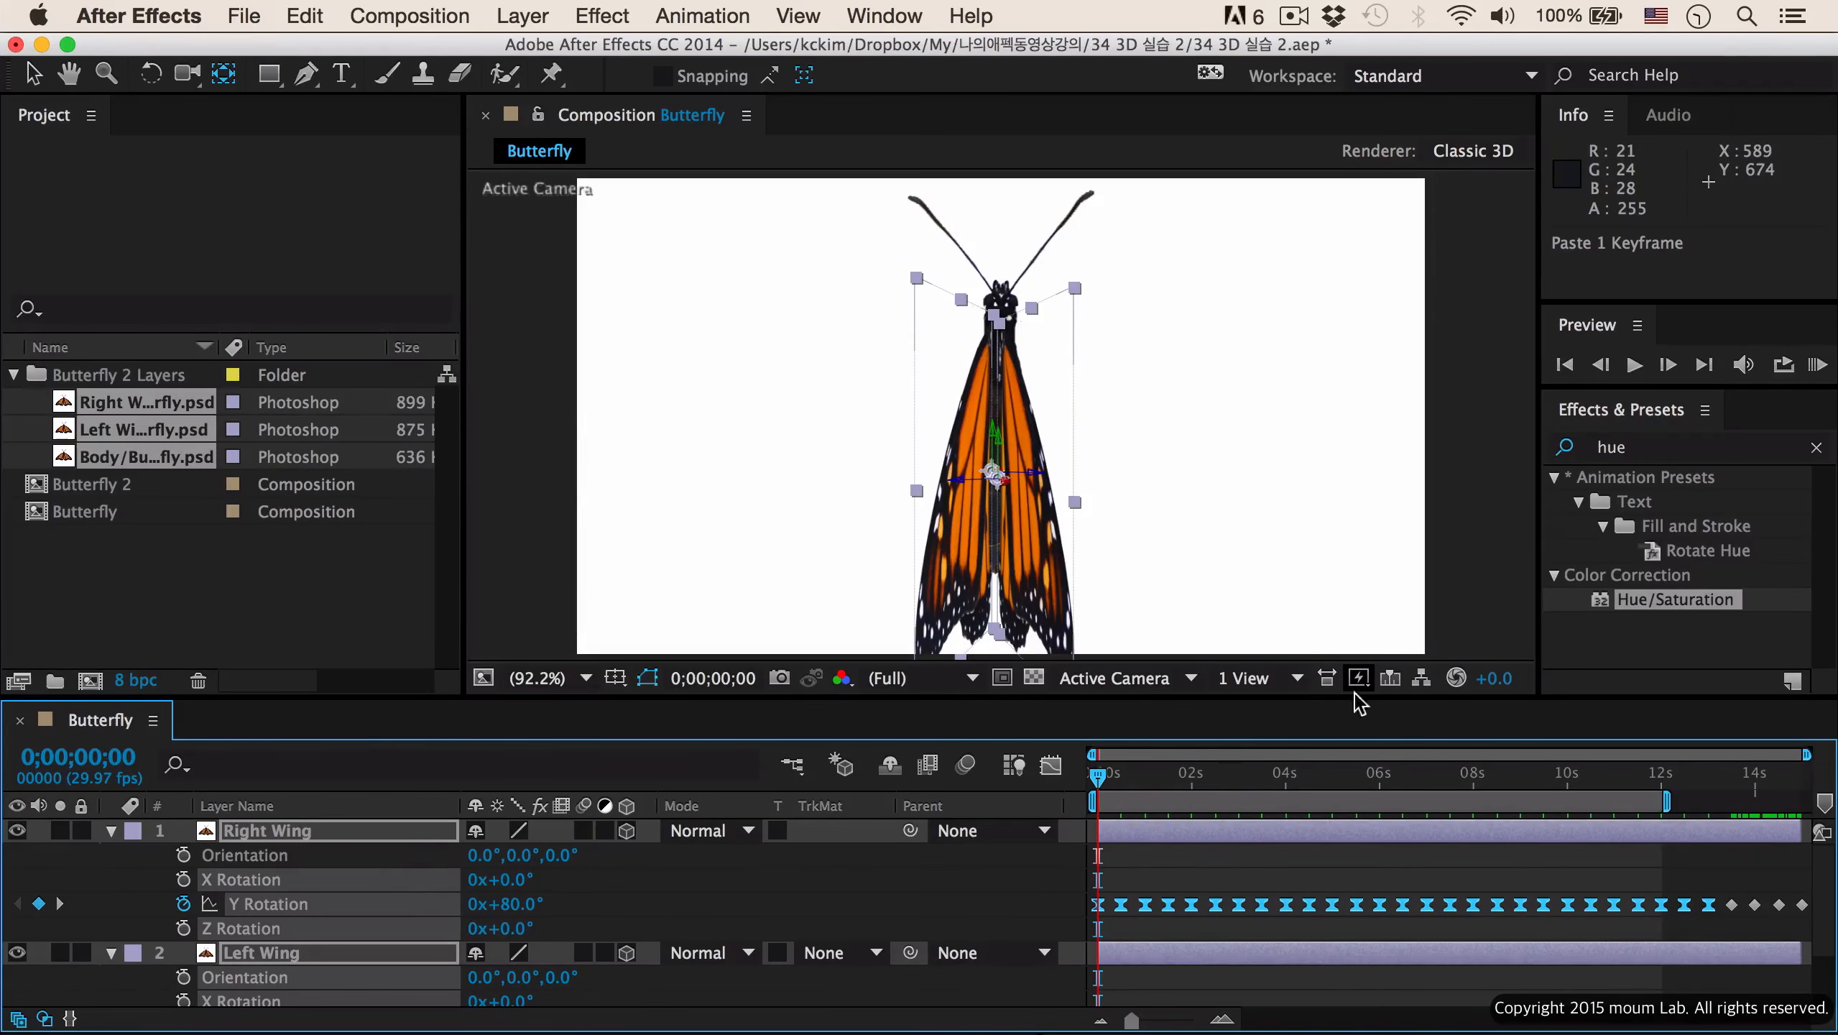
{"action": "left_click", "coordinate": [1461, 583]}
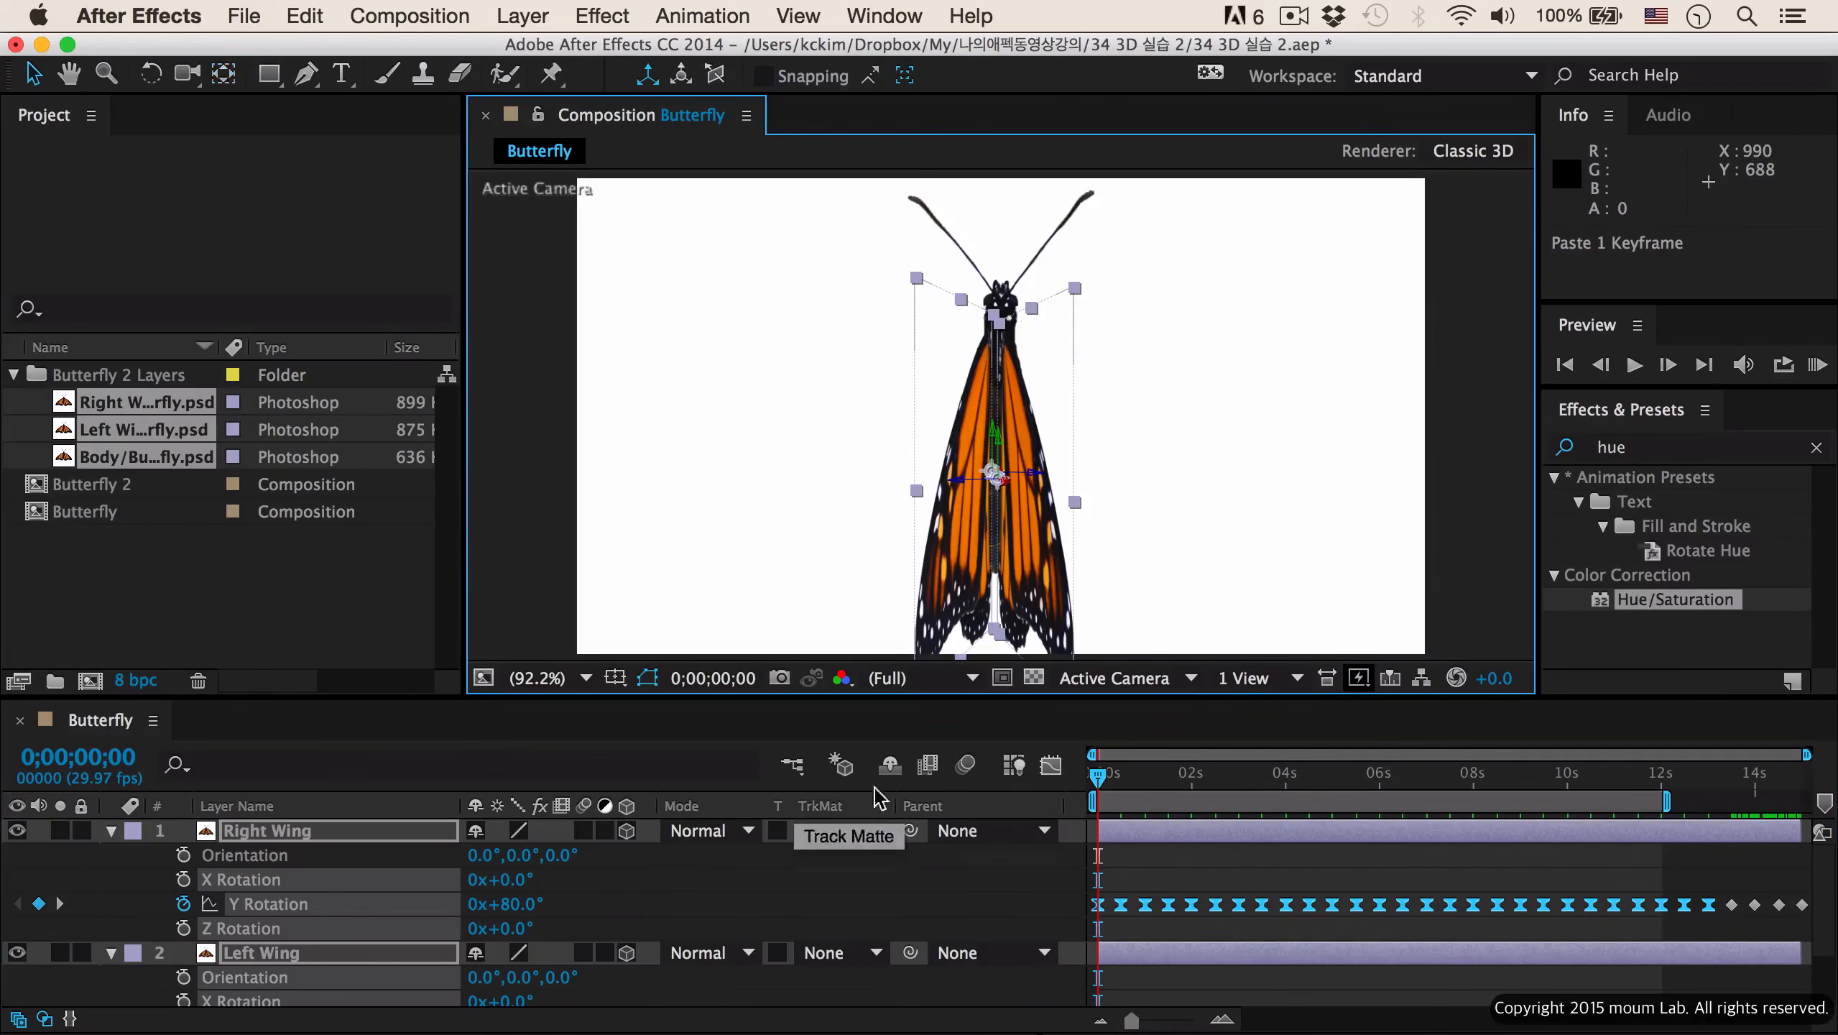
- Show the composition in two horizontal views, enlarge the viewer area and make the Top view active
{"action": "left_click", "coordinate": [1260, 689]}
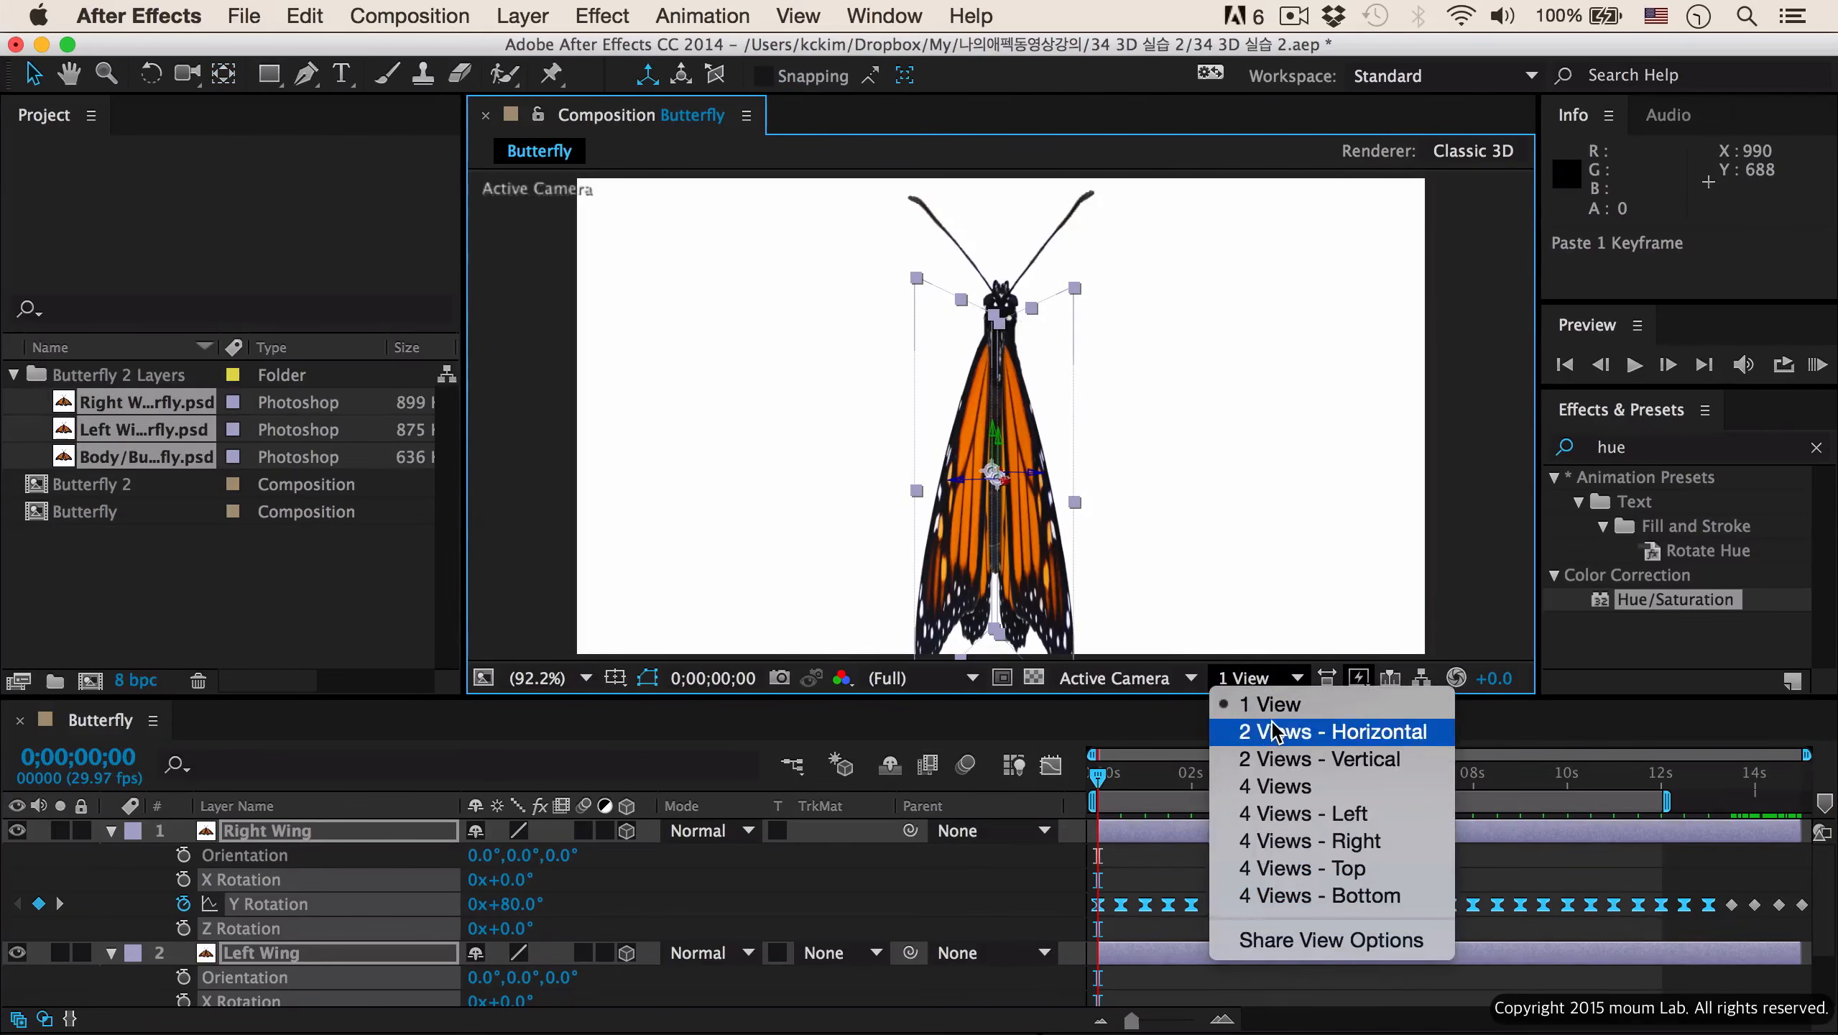
{"action": "left_click", "coordinate": [1244, 722]}
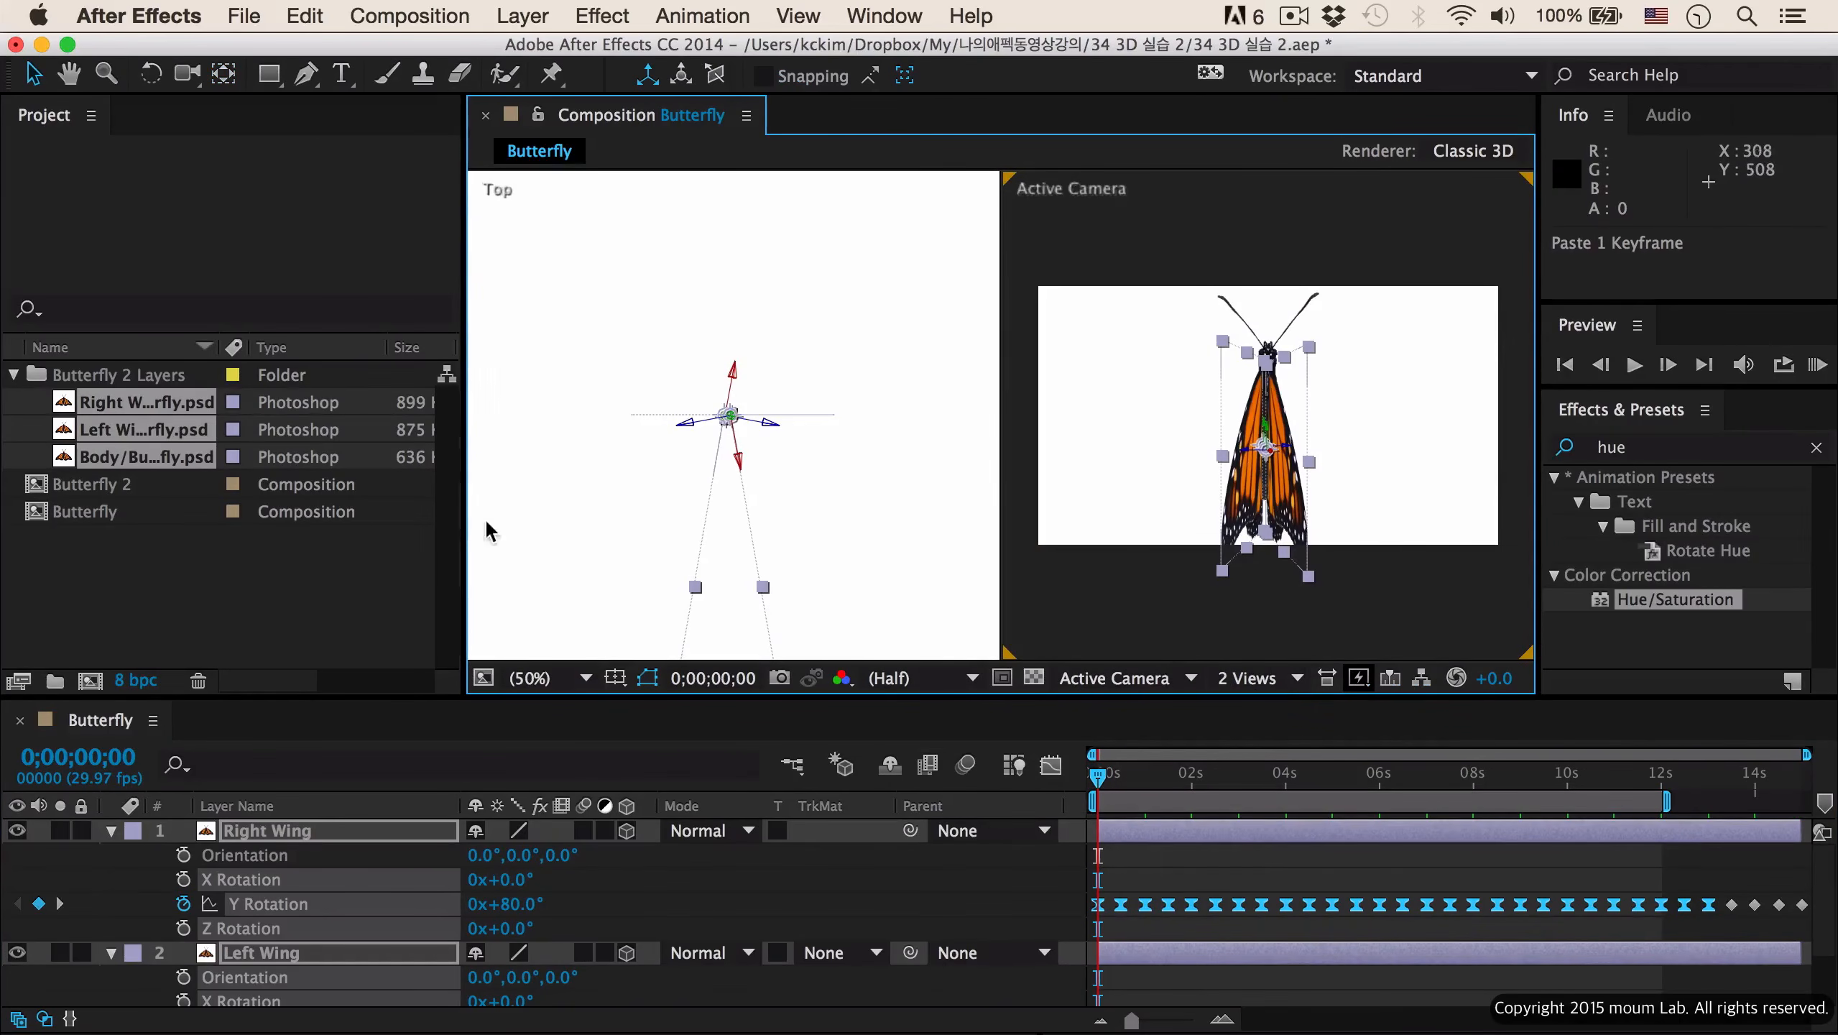
{"action": "left_click_drag", "start_coordinate": [464, 515], "coordinate": [42, 524]}
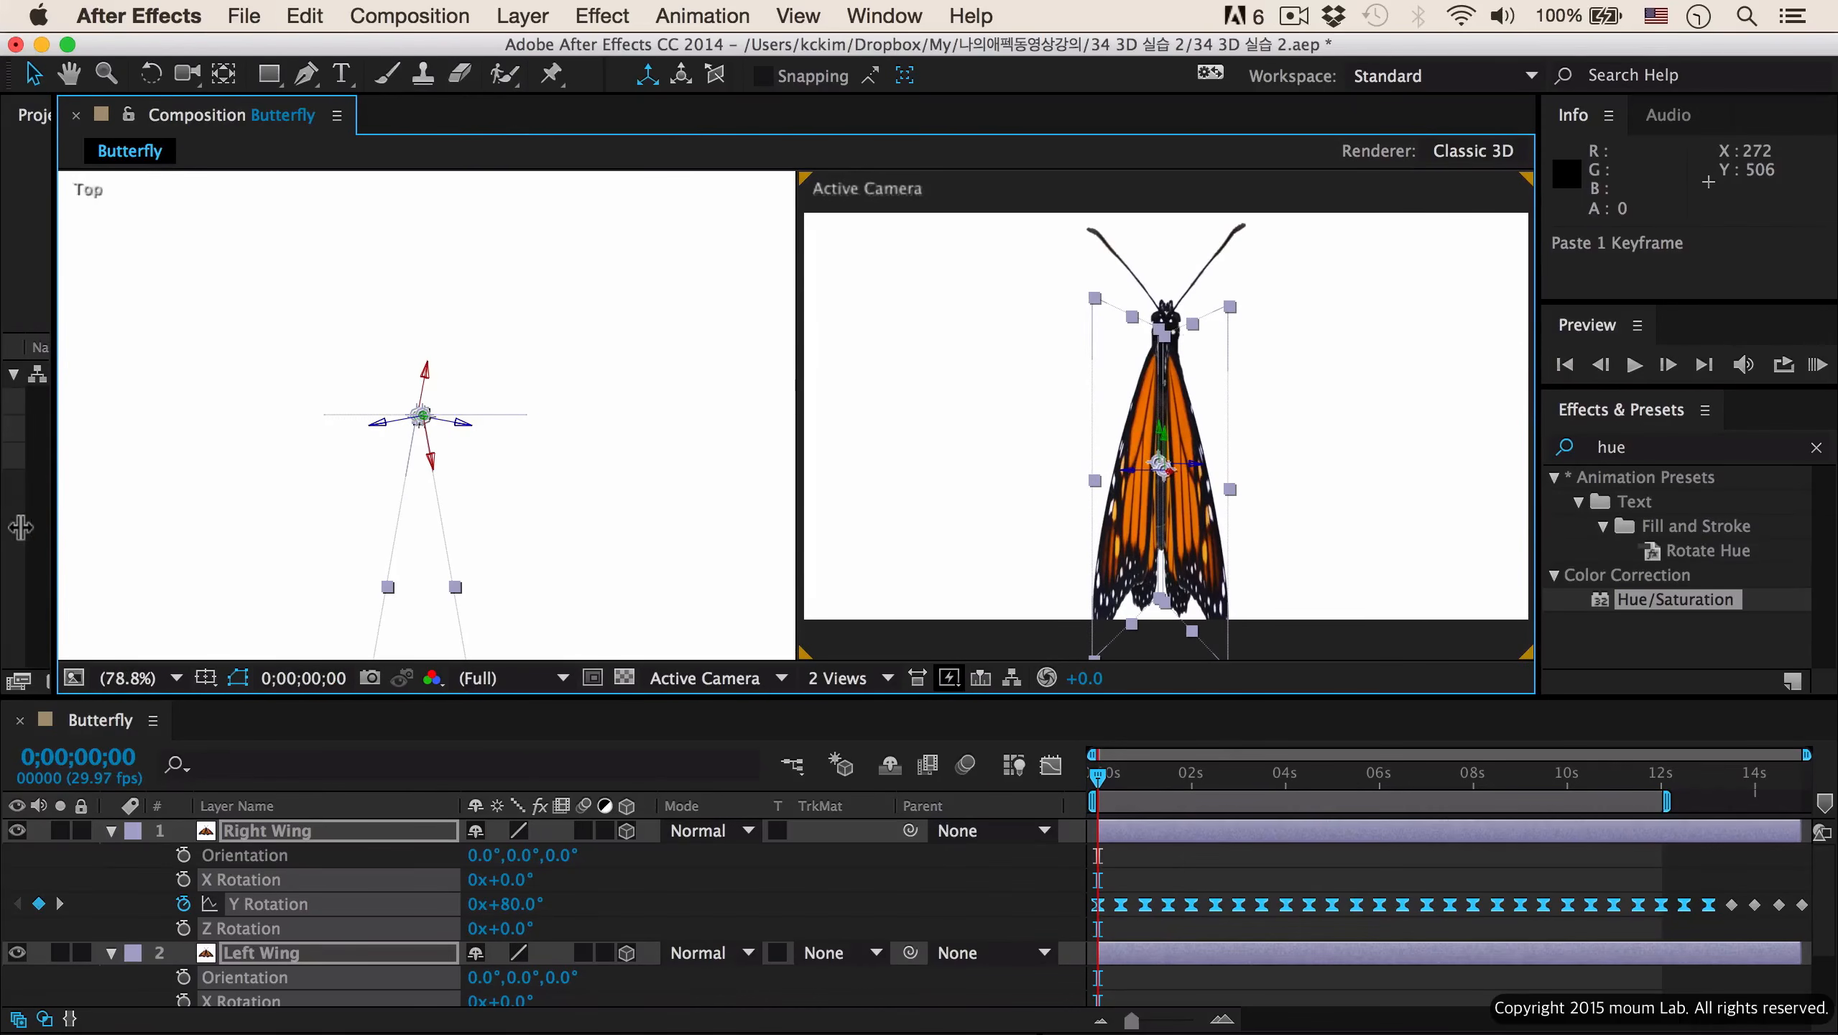
{"action": "left_click", "coordinate": [1099, 783]}
{"action": "left_click", "coordinate": [594, 527]}
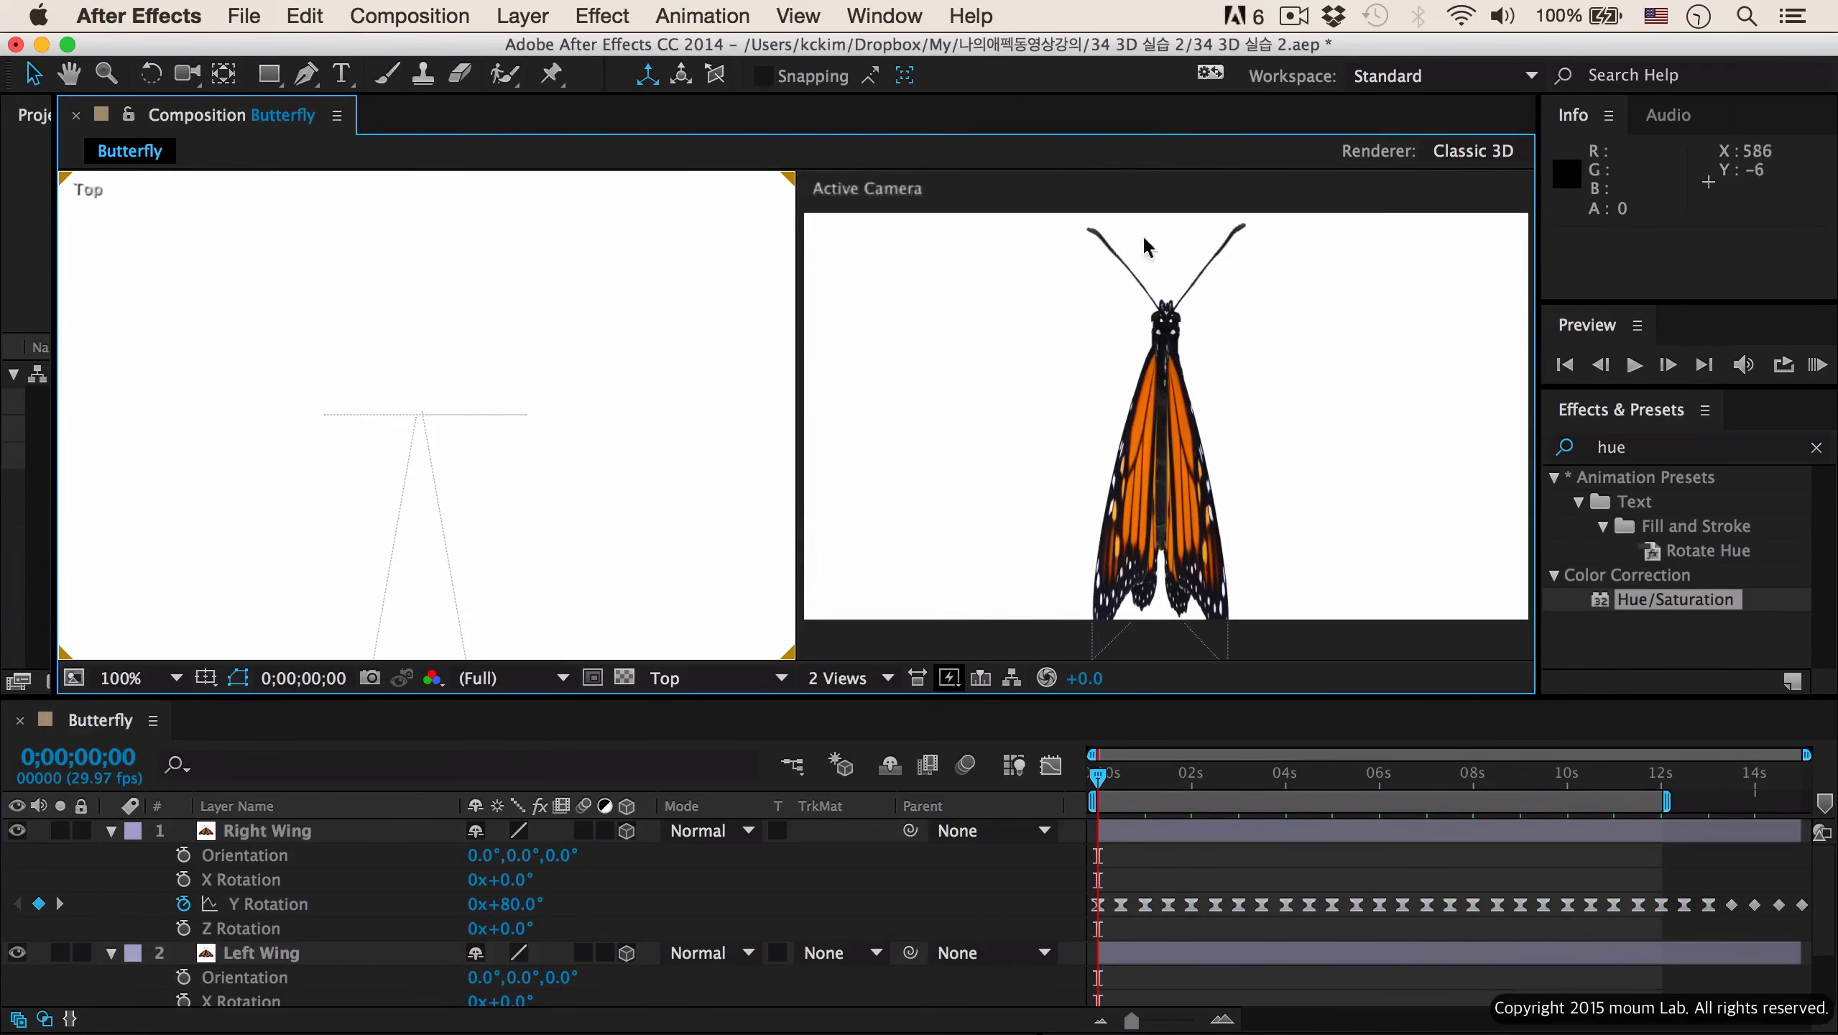
- Scrub through the first second to inspect the wing flap in both views, stopping at 0;00;01;00
{"action": "left_click_drag", "start_coordinate": [1100, 782], "coordinate": [1141, 789]}
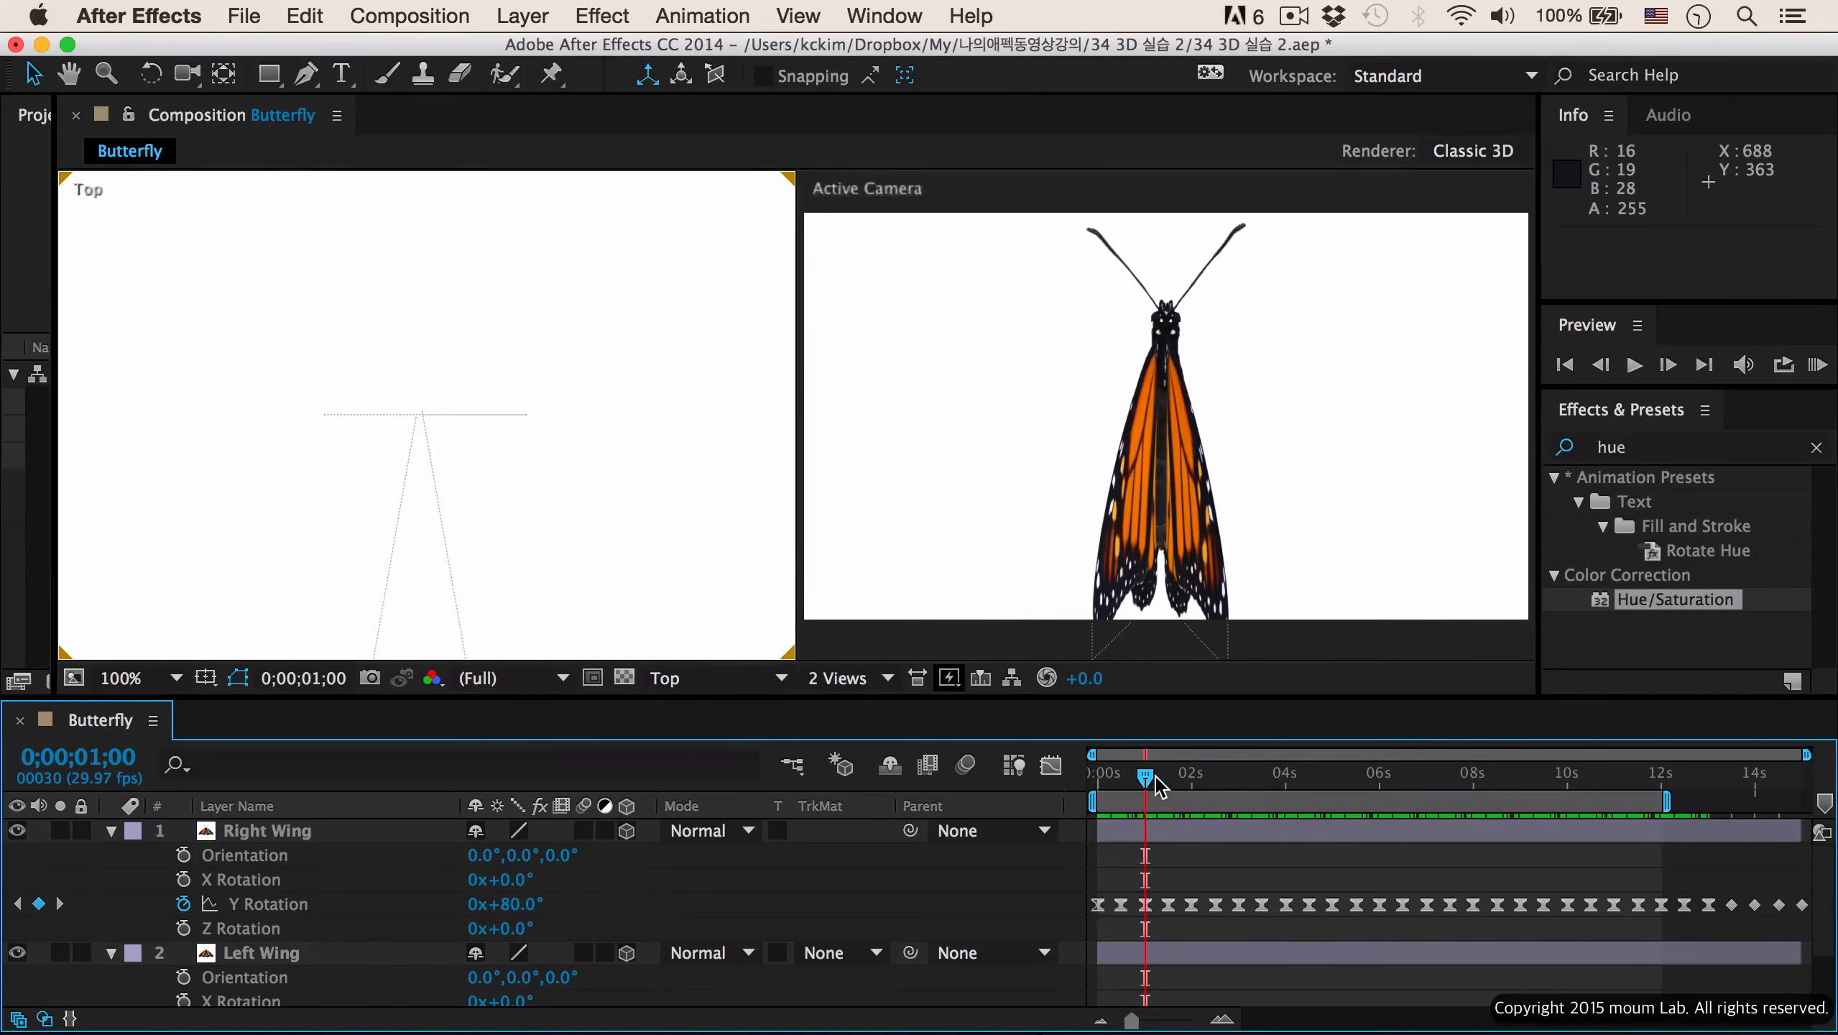
{"action": "left_click_drag", "start_coordinate": [1142, 788], "coordinate": [1120, 788]}
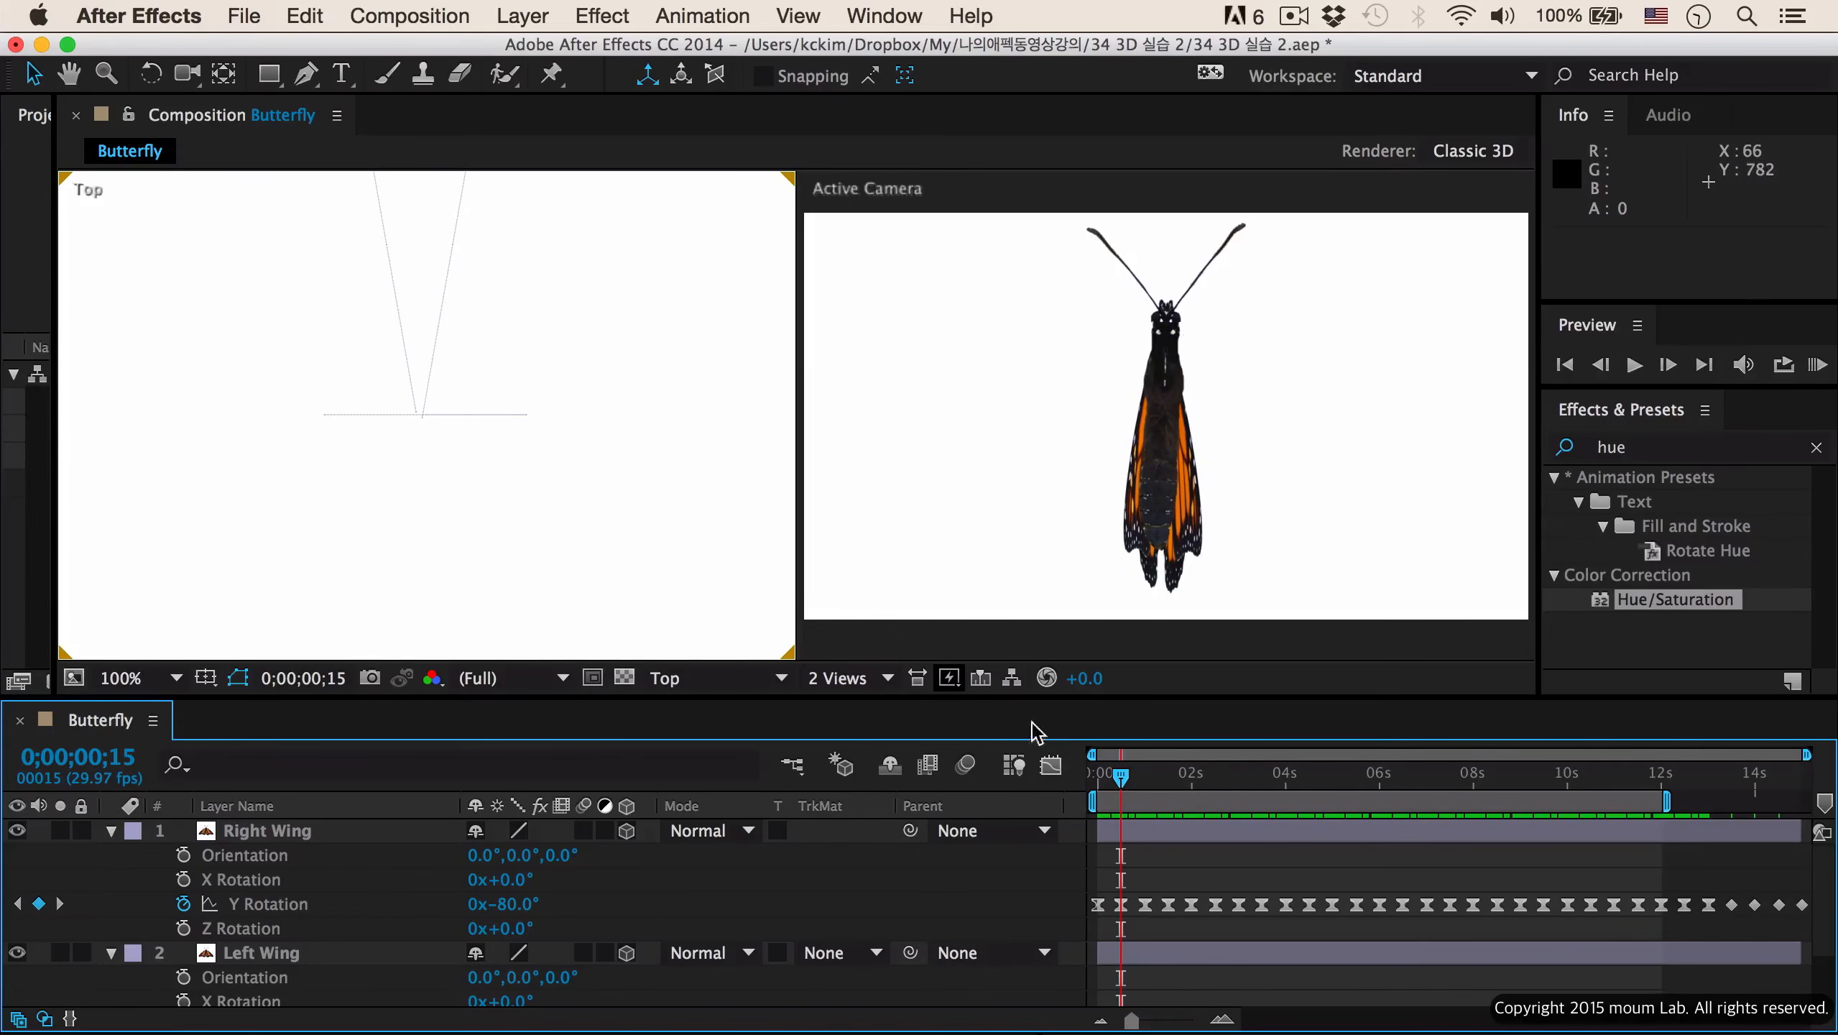
{"action": "left_click_drag", "start_coordinate": [1120, 784], "coordinate": [1128, 788]}
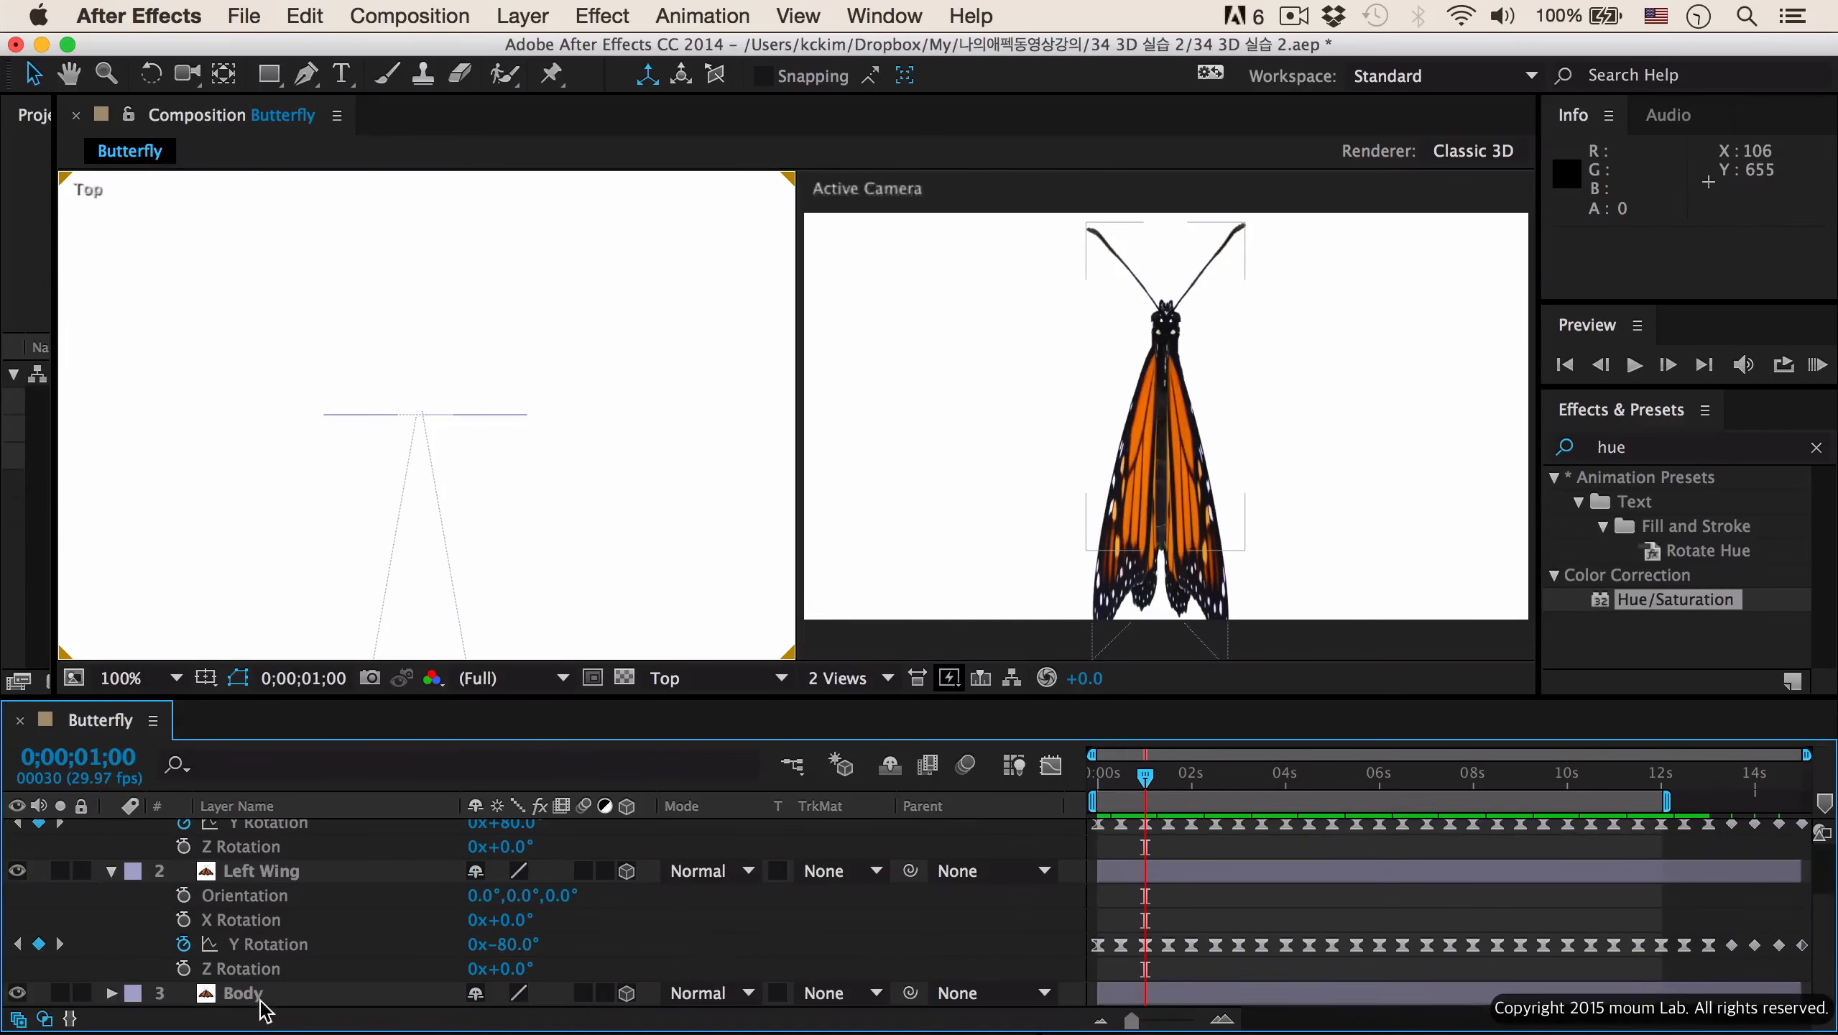
- Keyframe the Body layer's Position at 0;00;01;00 with a Z value of 10
{"action": "left_click", "coordinate": [269, 993]}
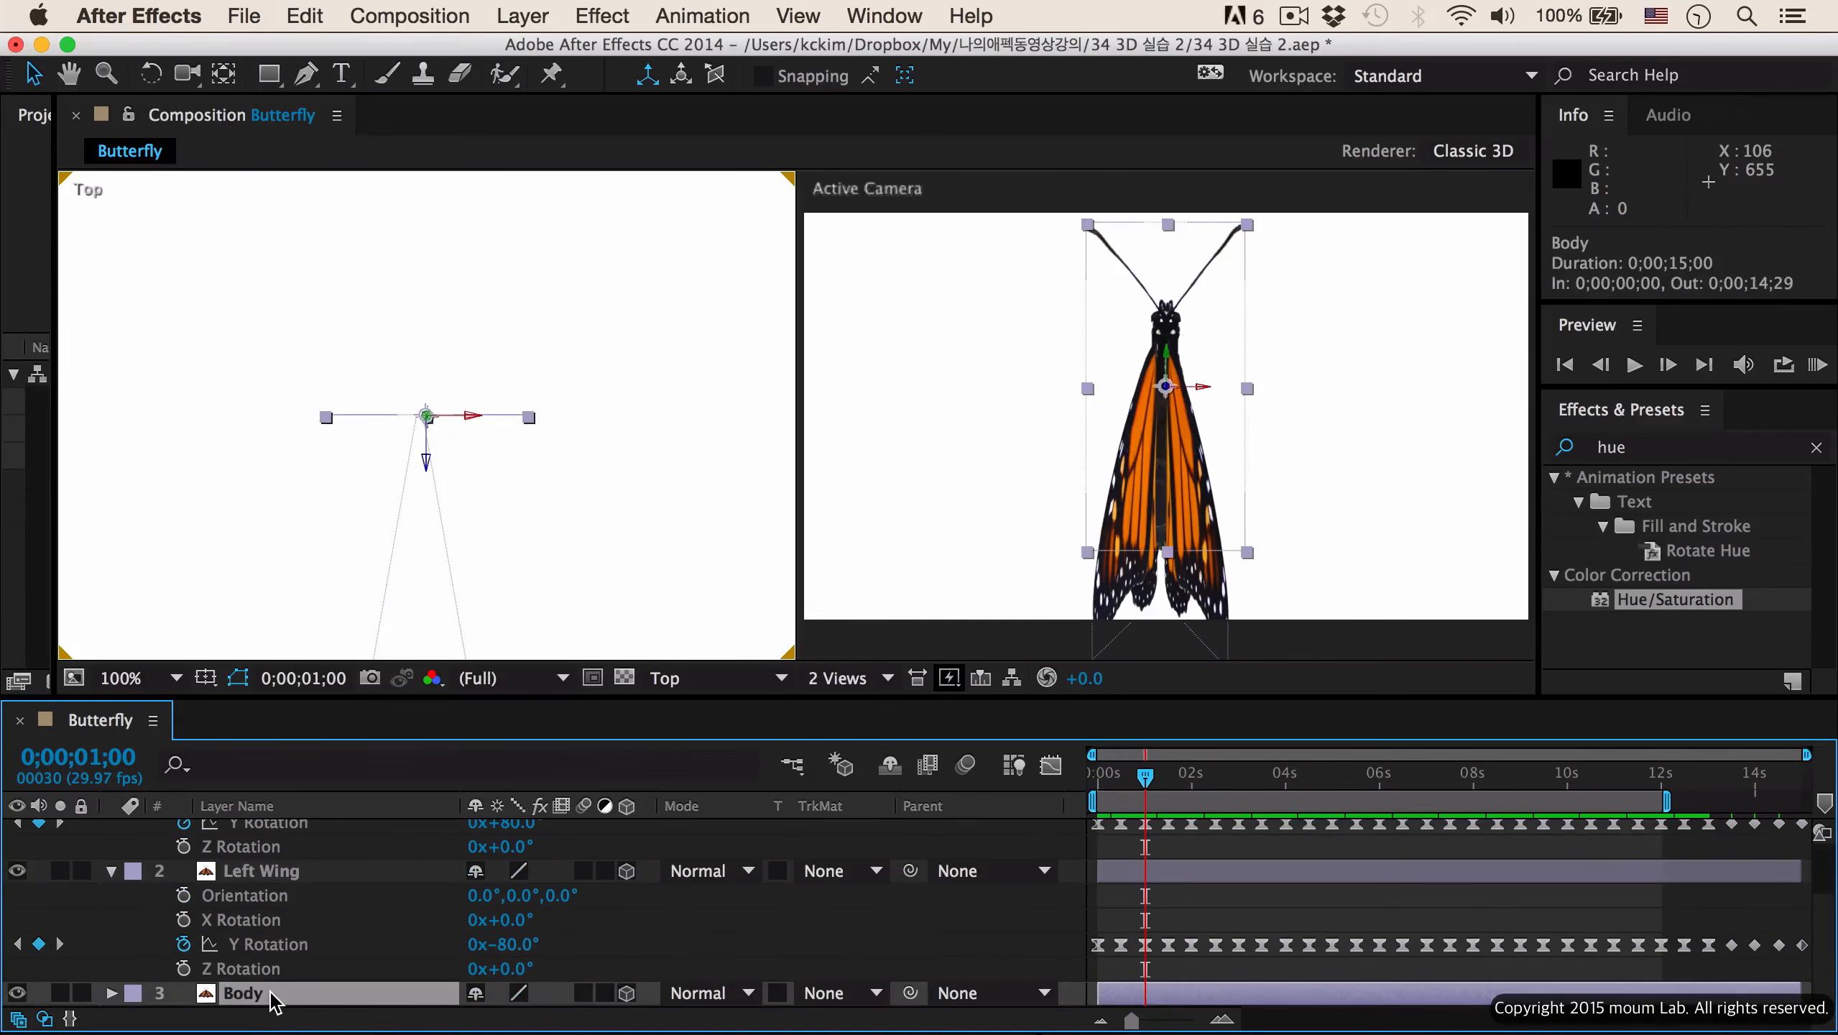
{"action": "key", "text": "alt+shift+p"}
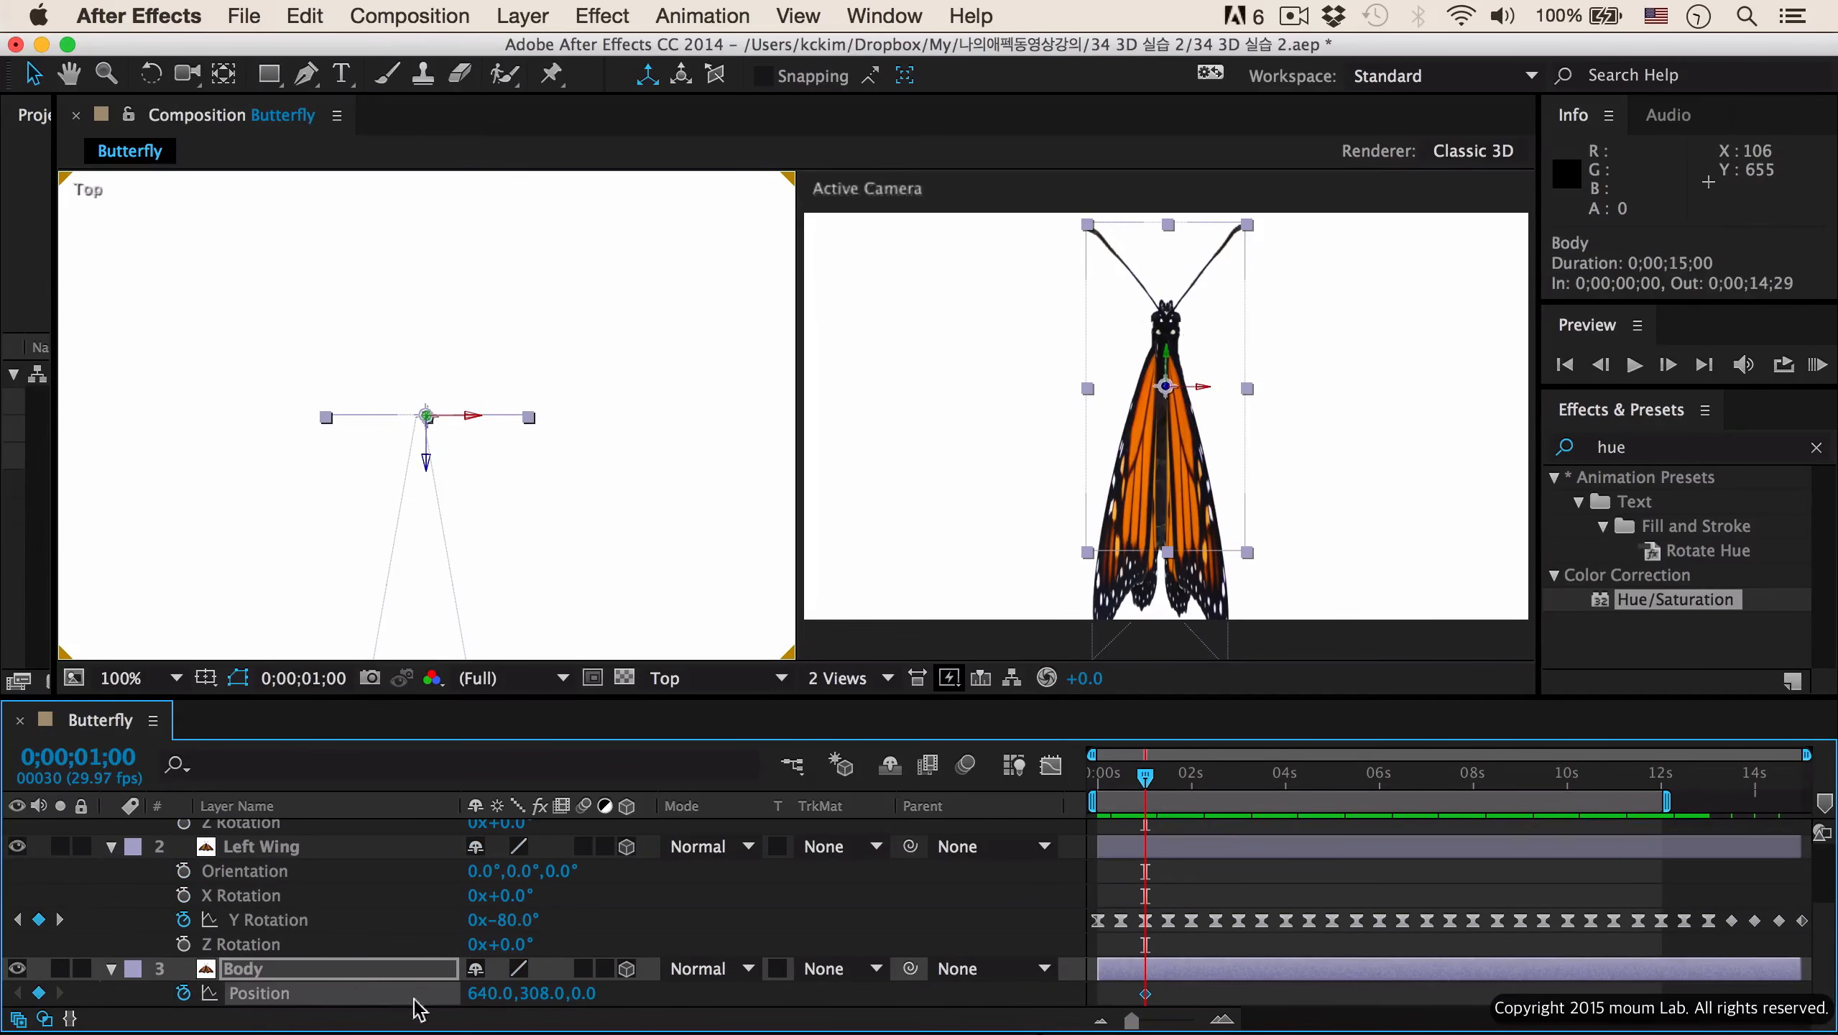
{"action": "left_click", "coordinate": [585, 993]}
{"action": "type", "text": "10"}
{"action": "key", "text": "Return"}
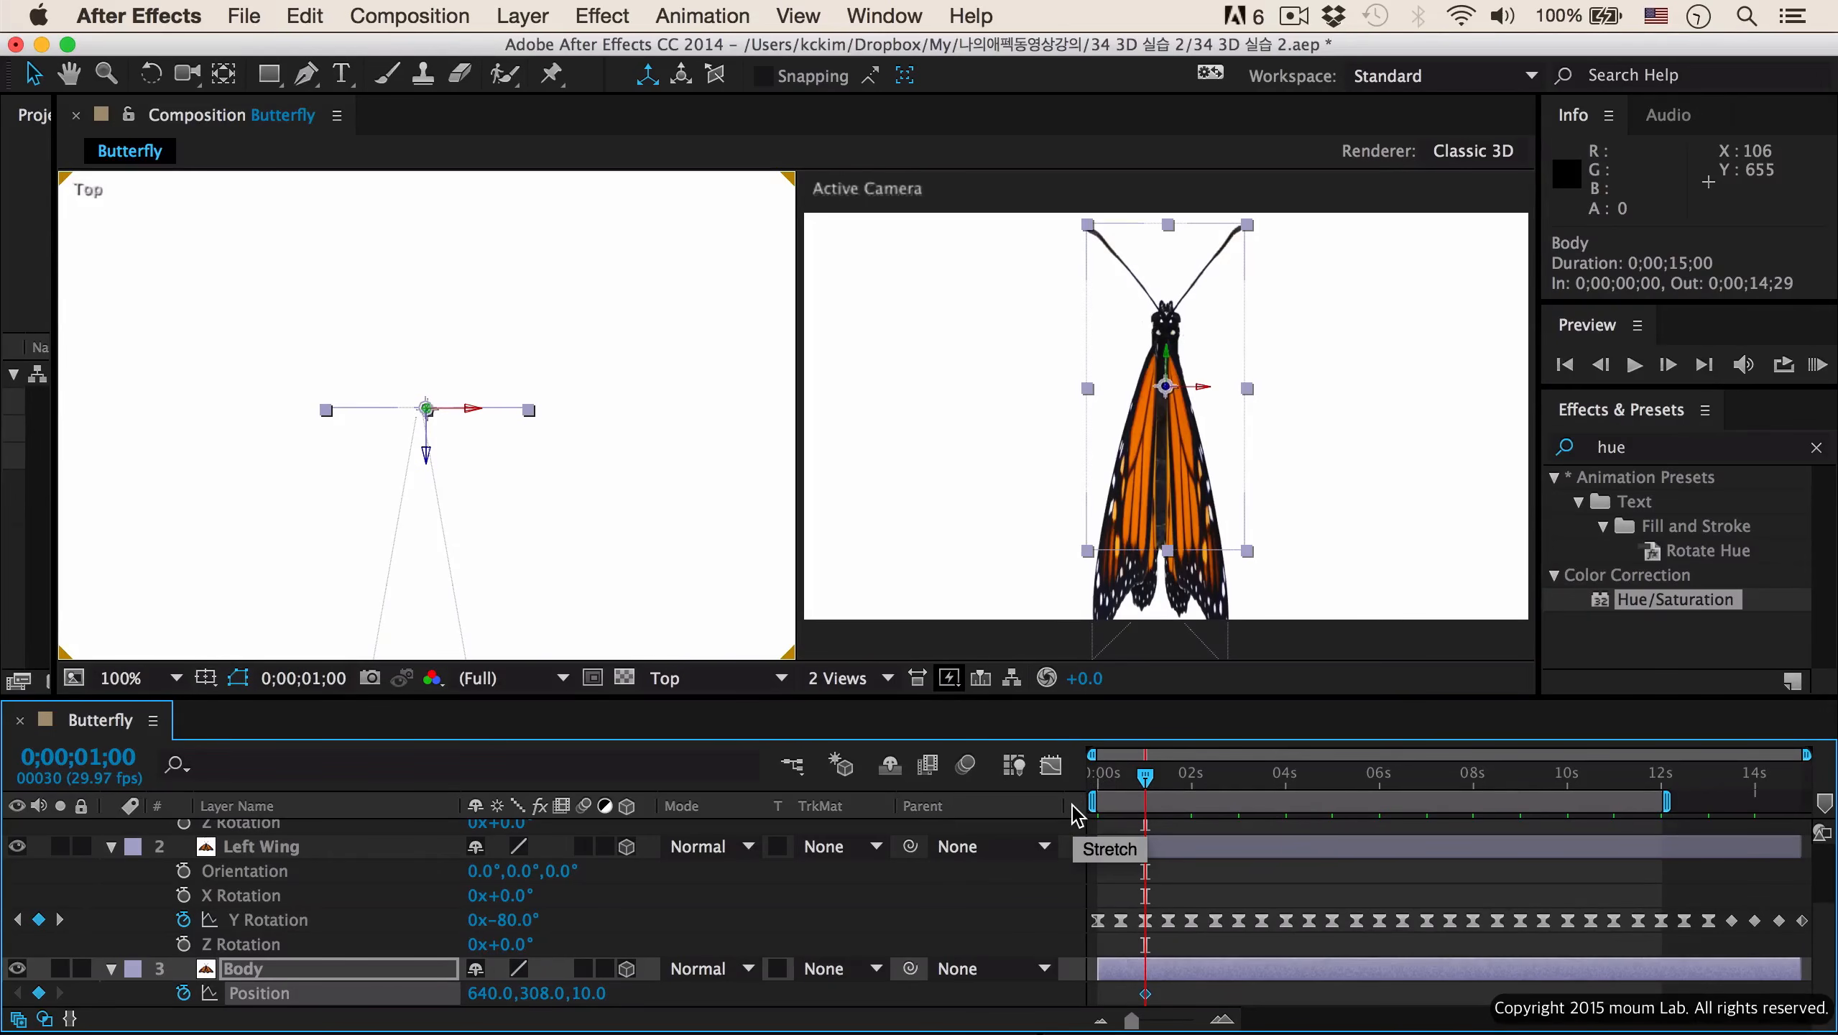
- Add a Body Position keyframe at 0;00;01;15 with a Z value of -10
{"action": "key", "text": "k"}
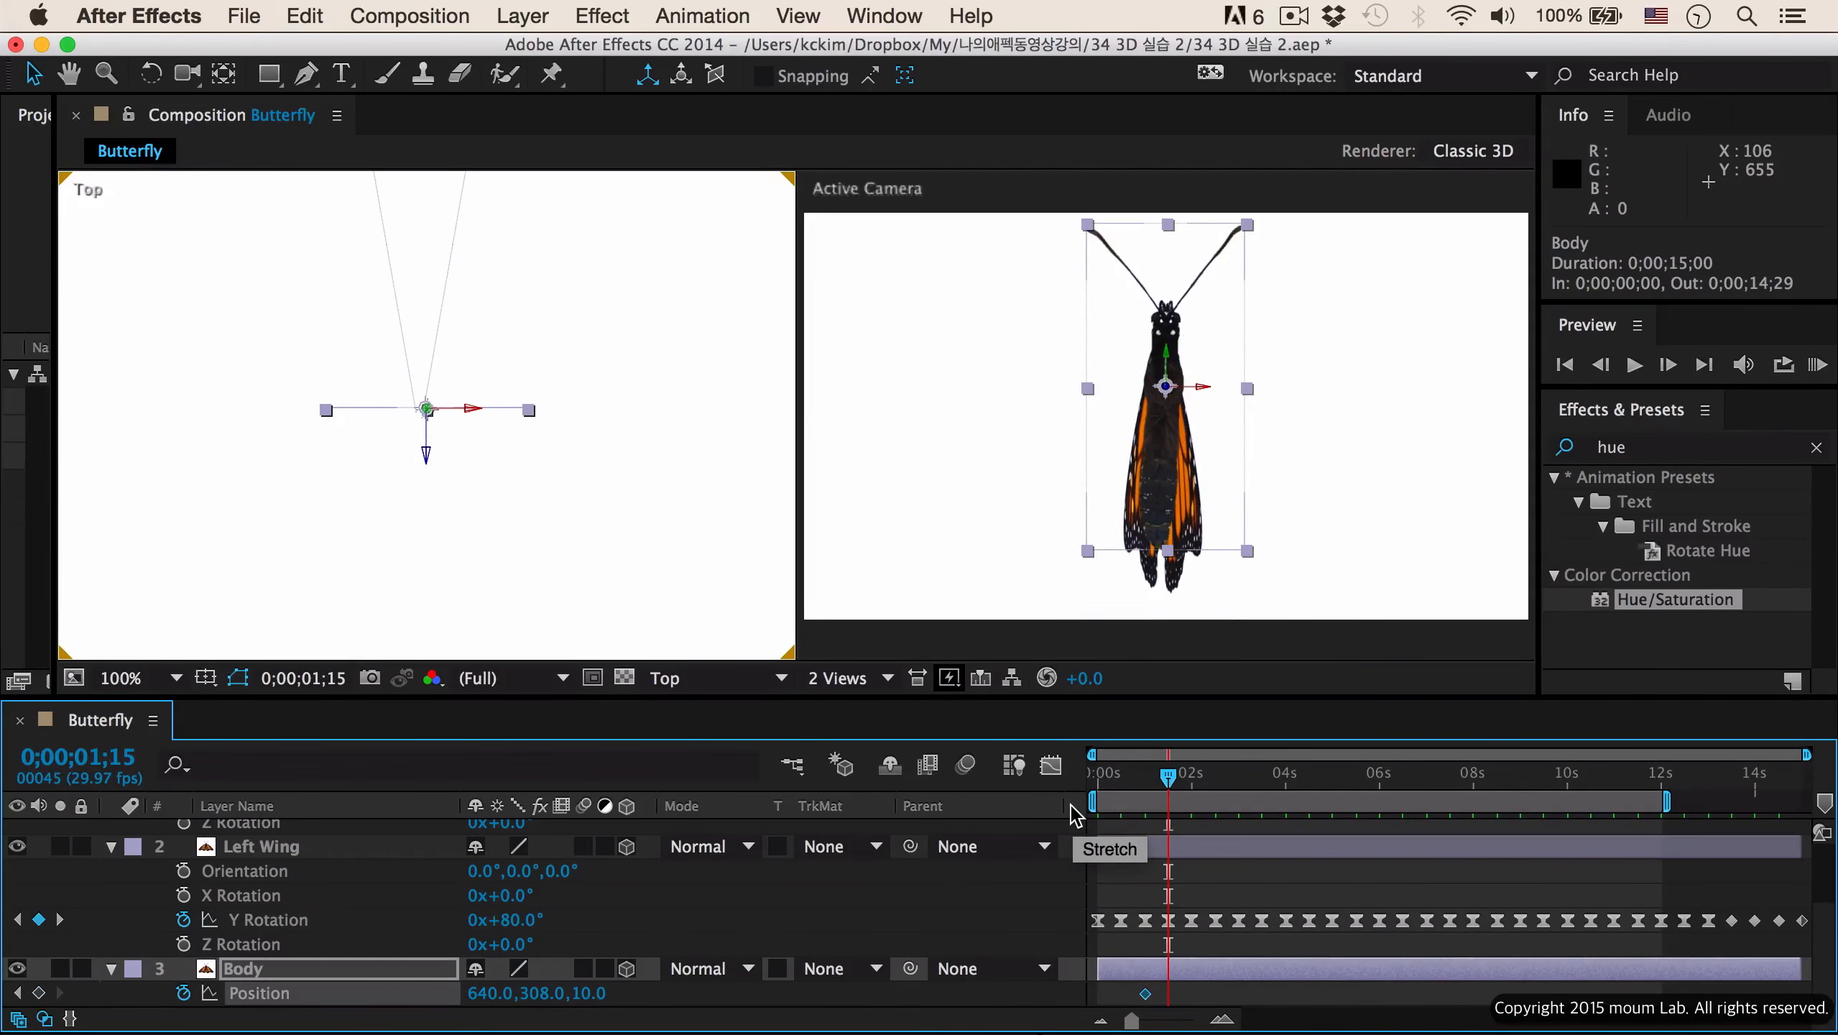
{"action": "left_click", "coordinate": [590, 993]}
{"action": "type", "text": "-"}
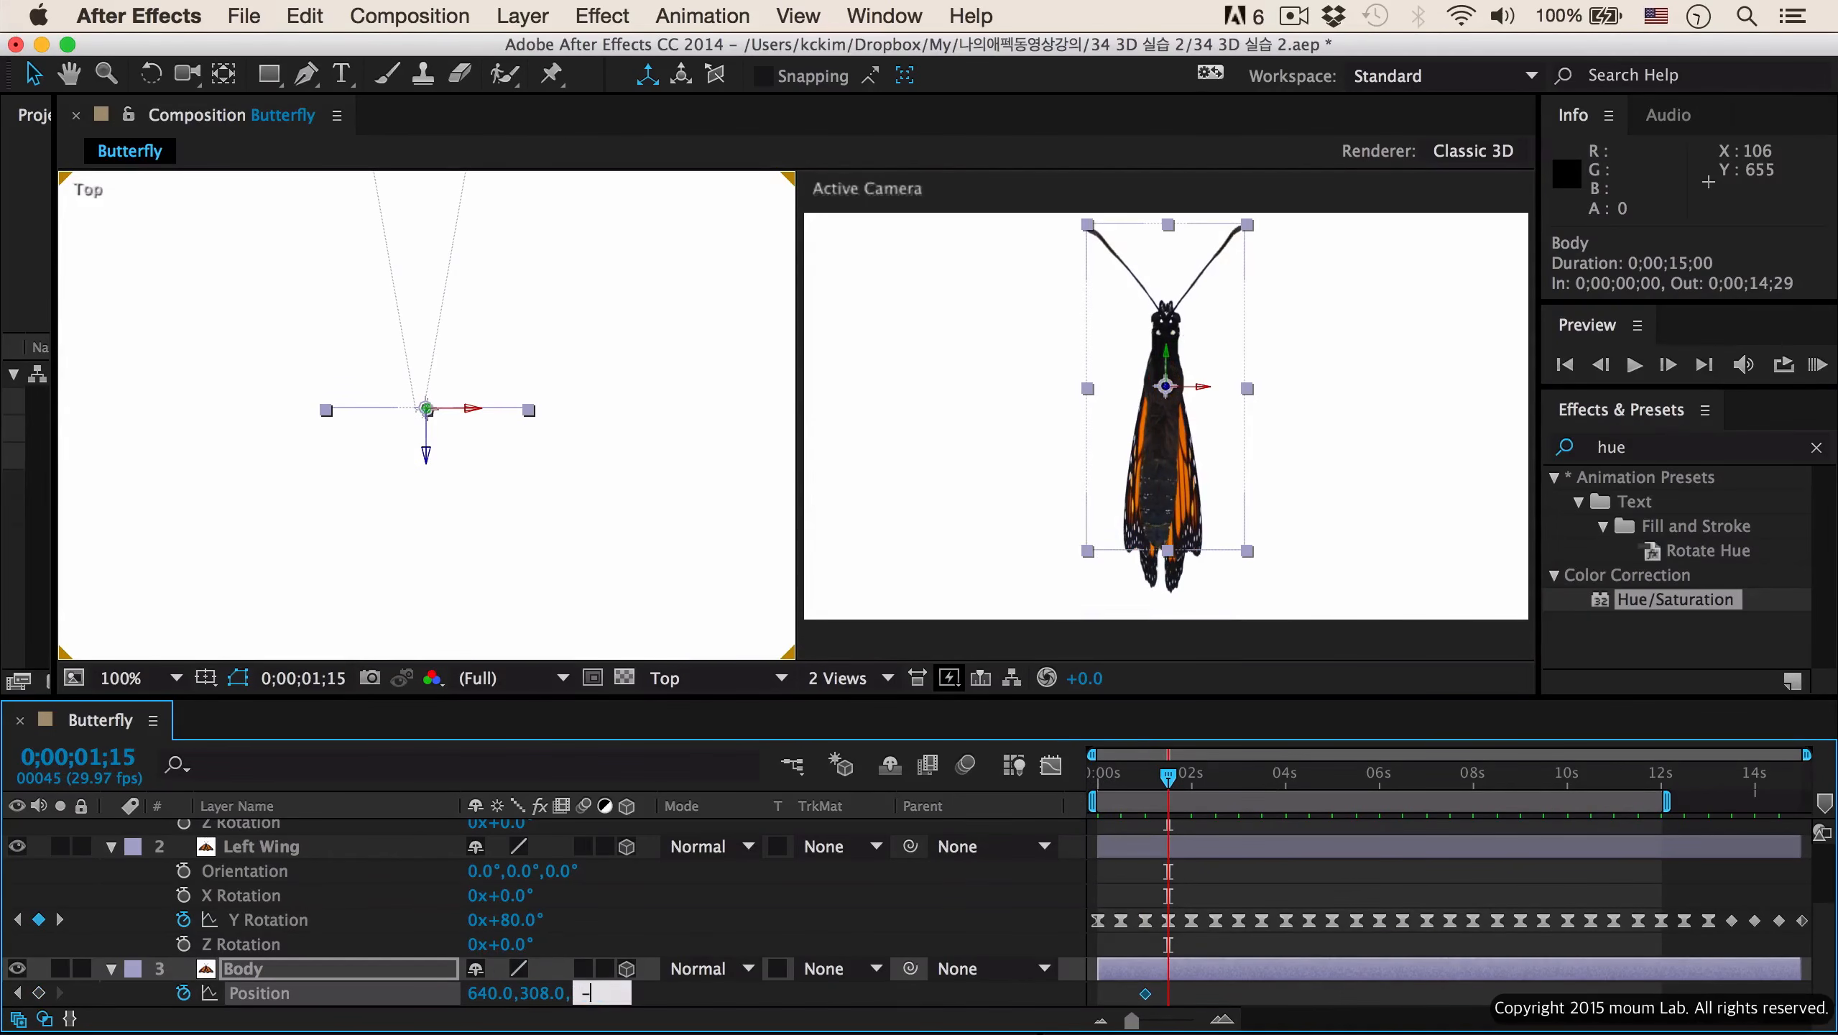
{"action": "type", "text": "10"}
{"action": "key", "text": "Return"}
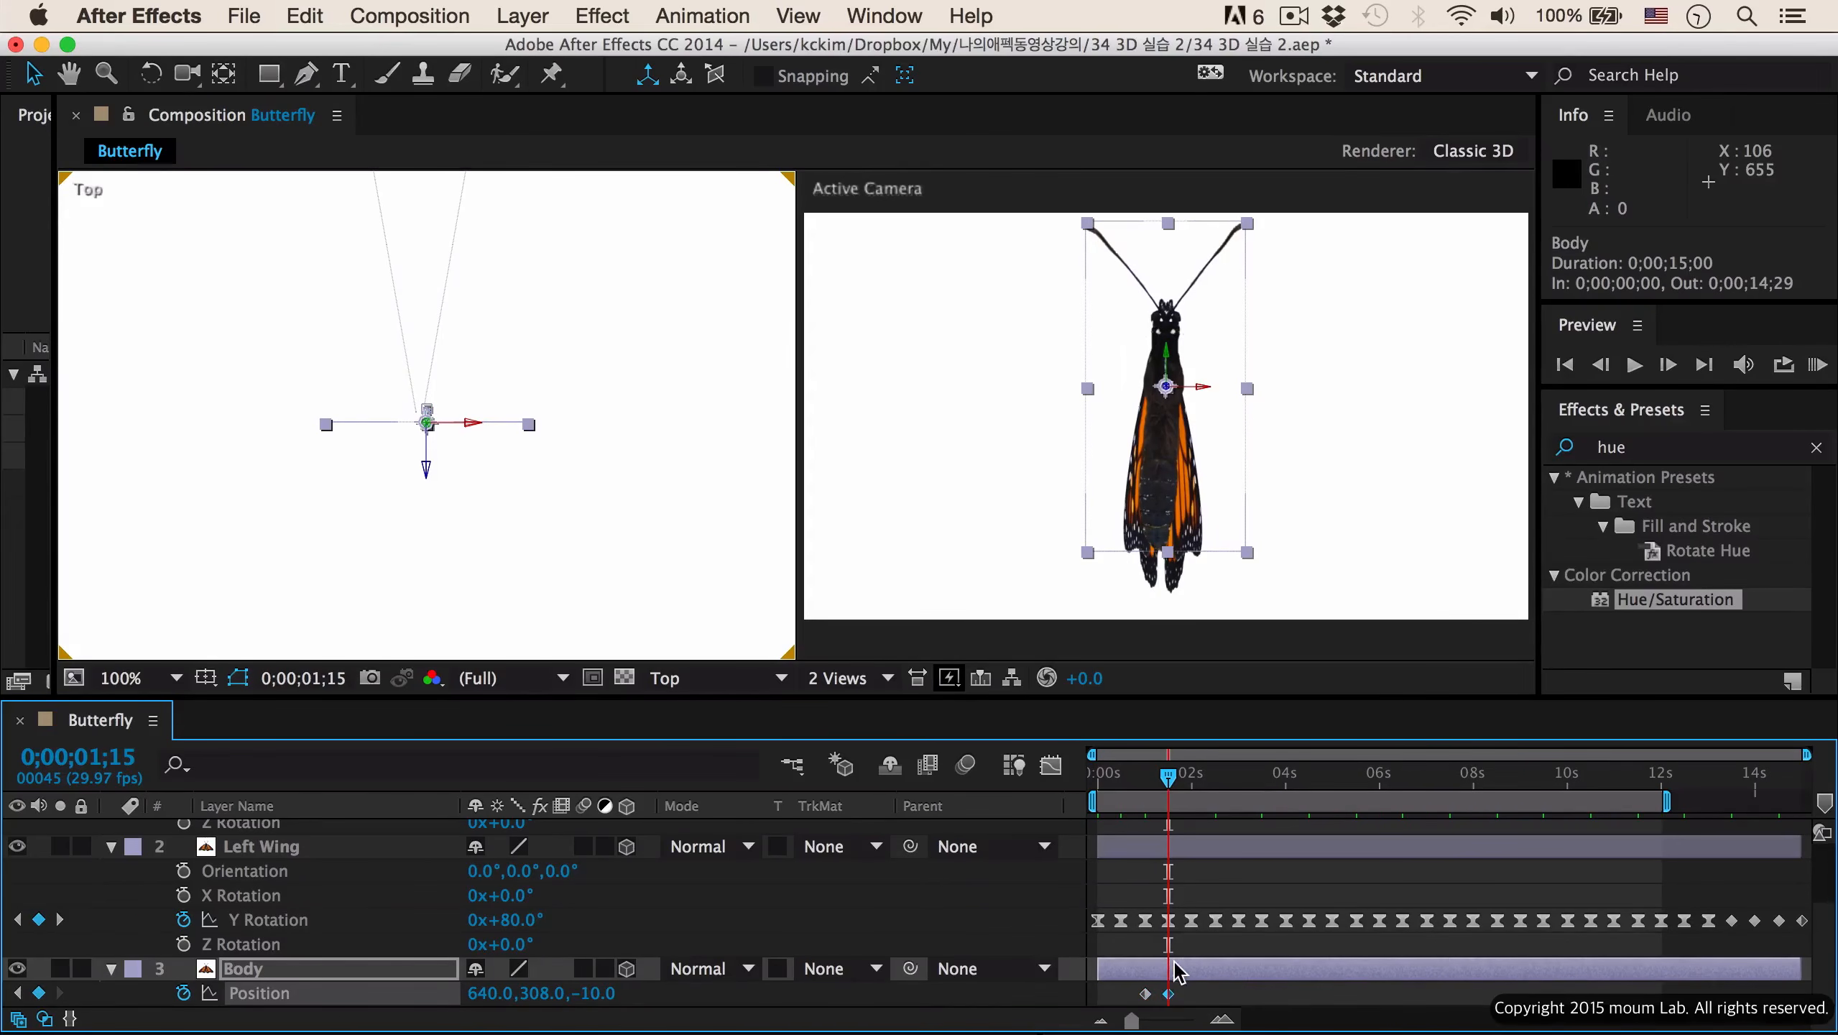
- Copy the Body's two Position keyframes and paste them at 0;00;02;00 and 0;00;03;00
{"action": "key", "text": "grave"}
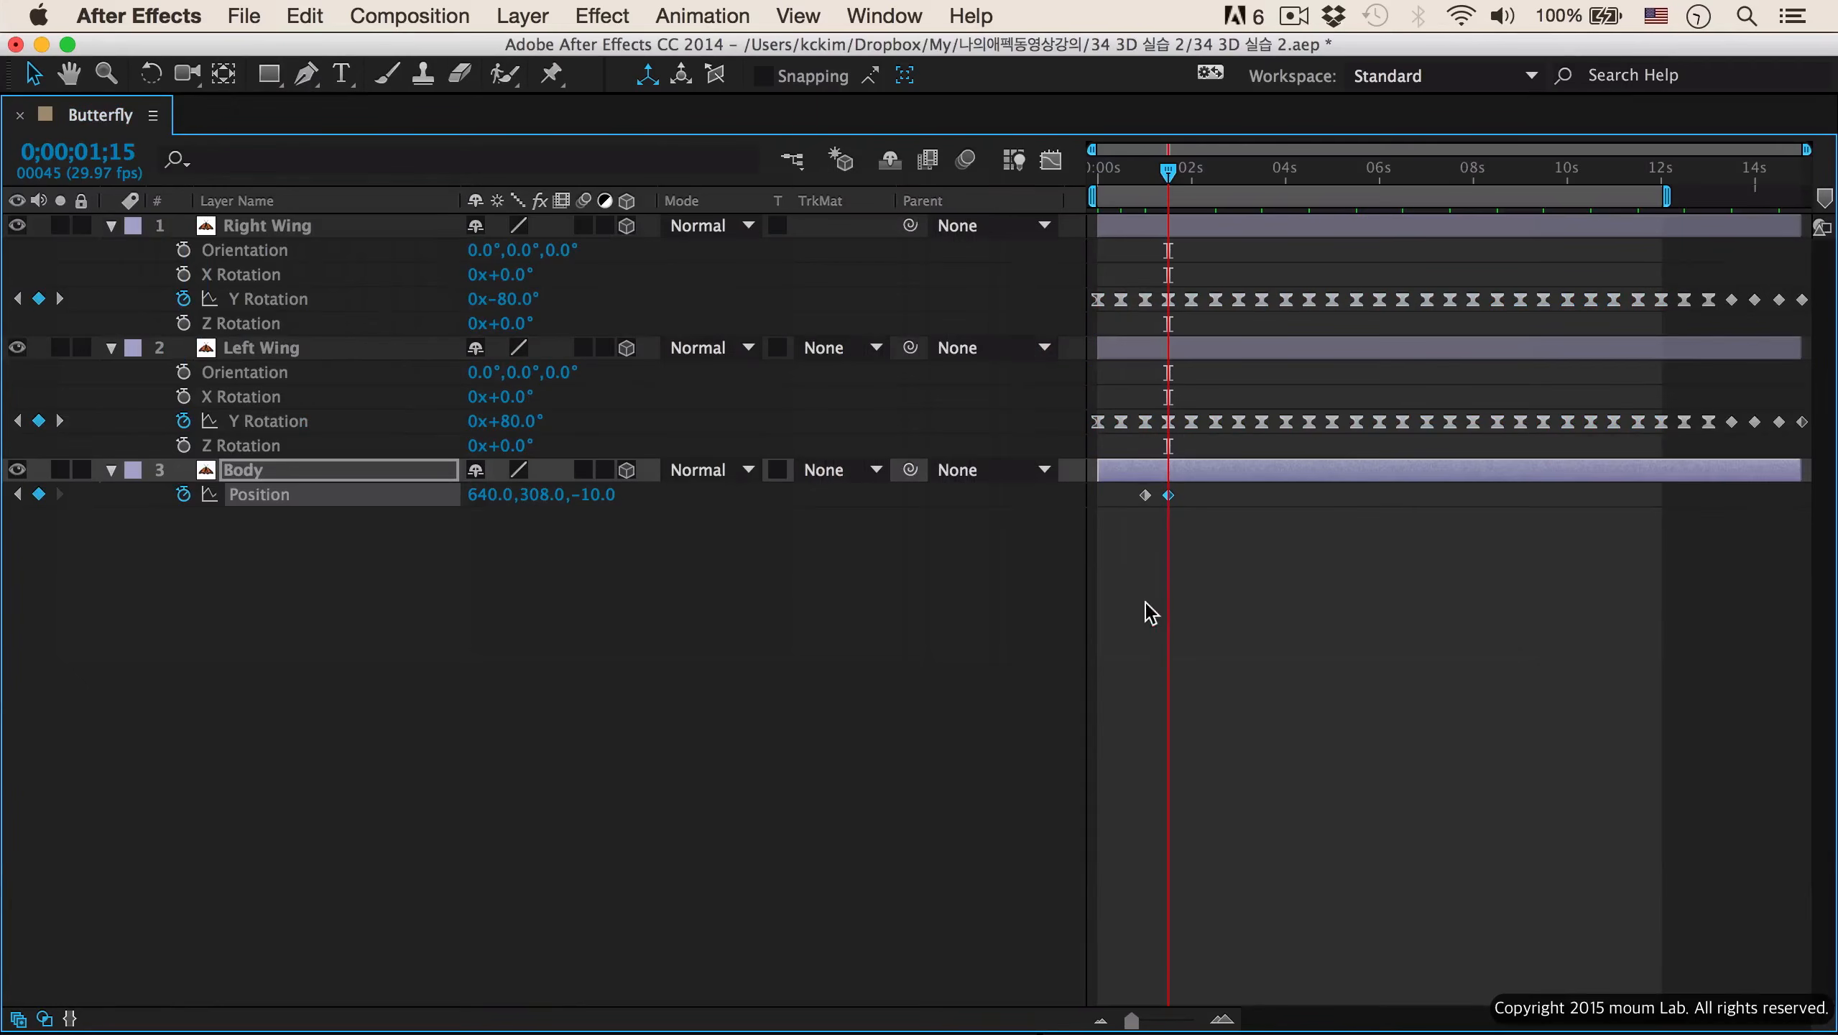
{"action": "left_click", "coordinate": [1140, 500]}
{"action": "left_click", "coordinate": [1142, 496]}
{"action": "key", "text": "k"}
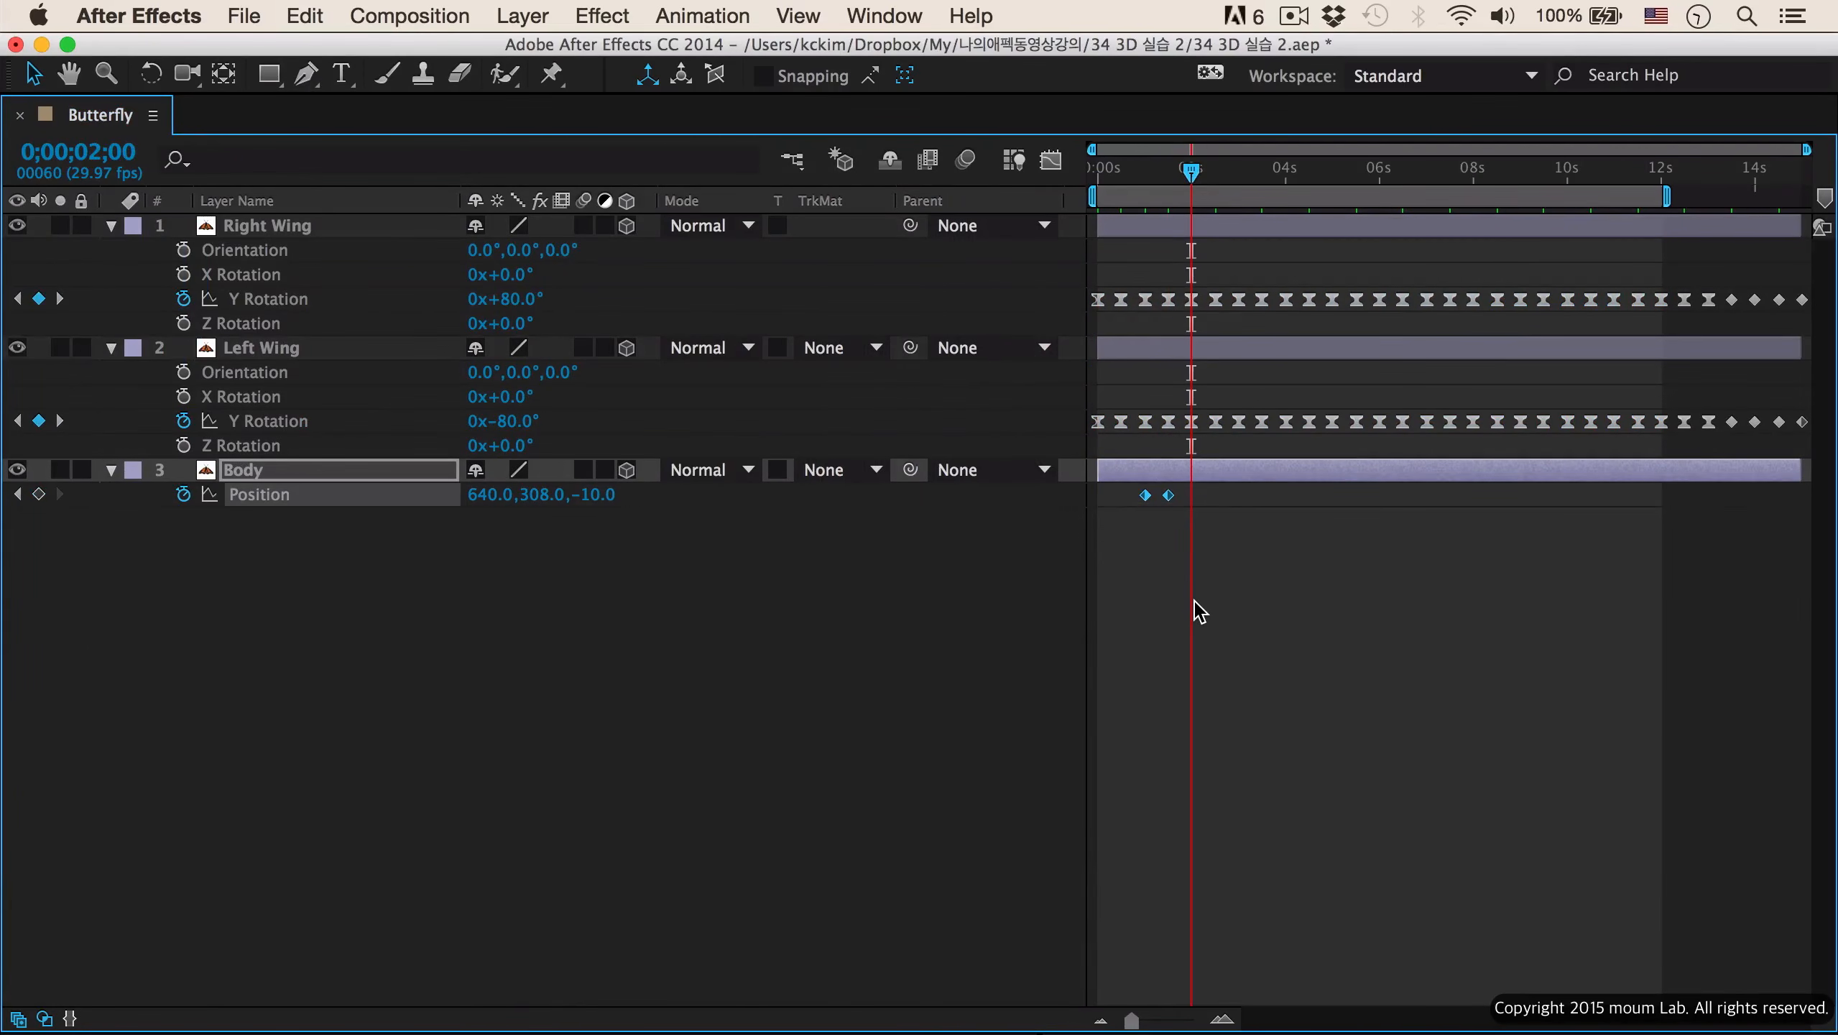
{"action": "key", "text": "super+v"}
{"action": "key", "text": "k"}
{"action": "key", "text": "k"}
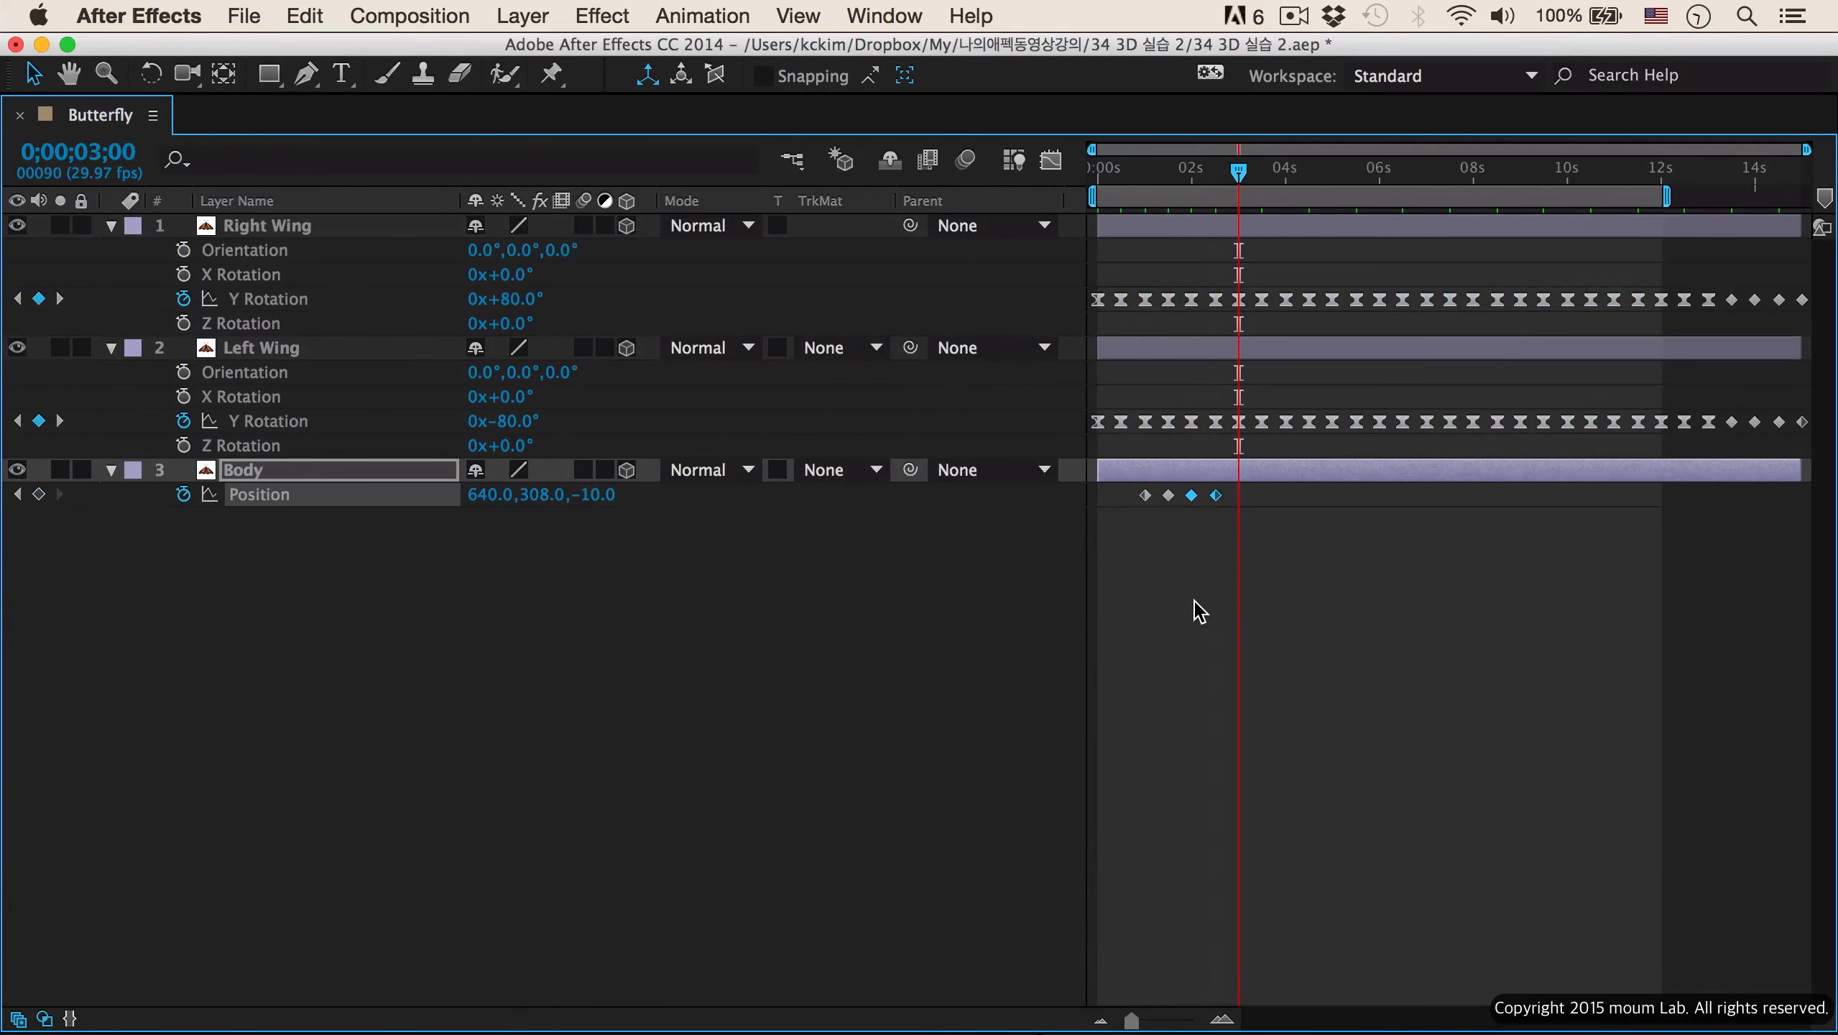
{"action": "key", "text": "super+v"}
- Paste the copied pair of Body Position keyframes at 0;00;00;00
{"action": "left_click_drag", "start_coordinate": [1278, 495], "coordinate": [1119, 533]}
{"action": "left_click_drag", "start_coordinate": [1239, 173], "coordinate": [1067, 247]}
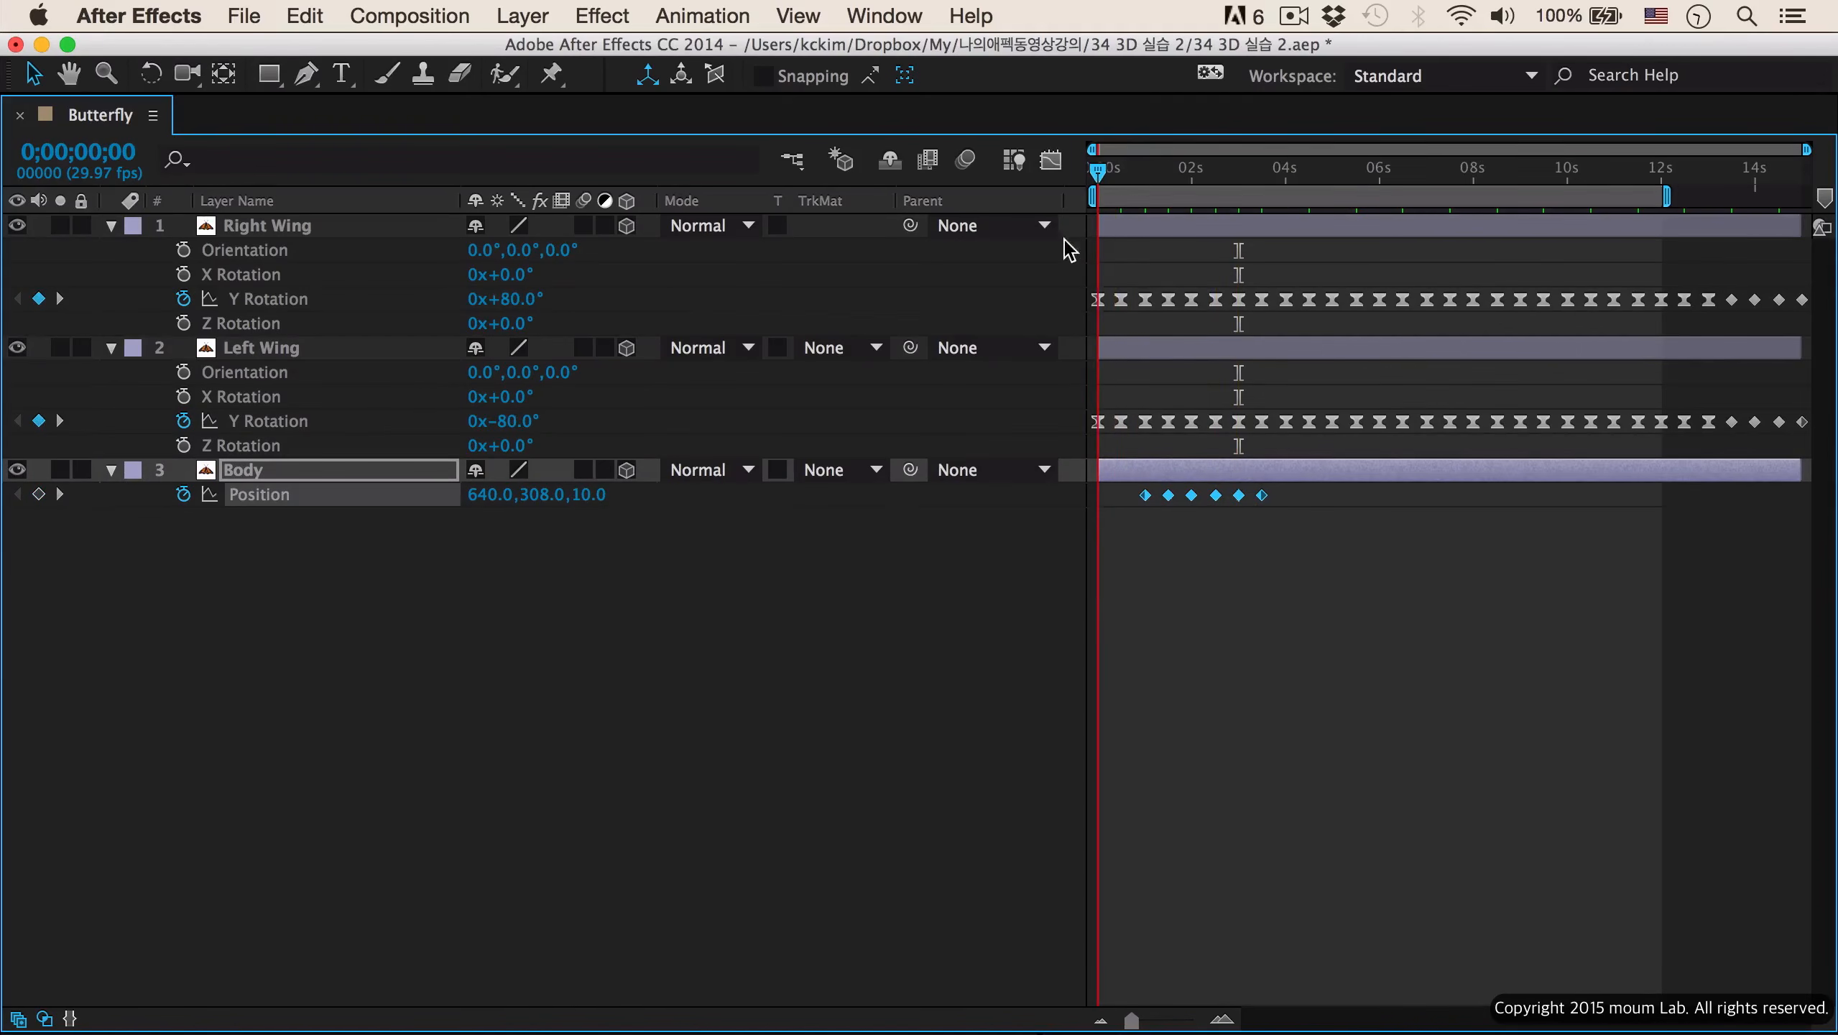
{"action": "key", "text": "cmd+v"}
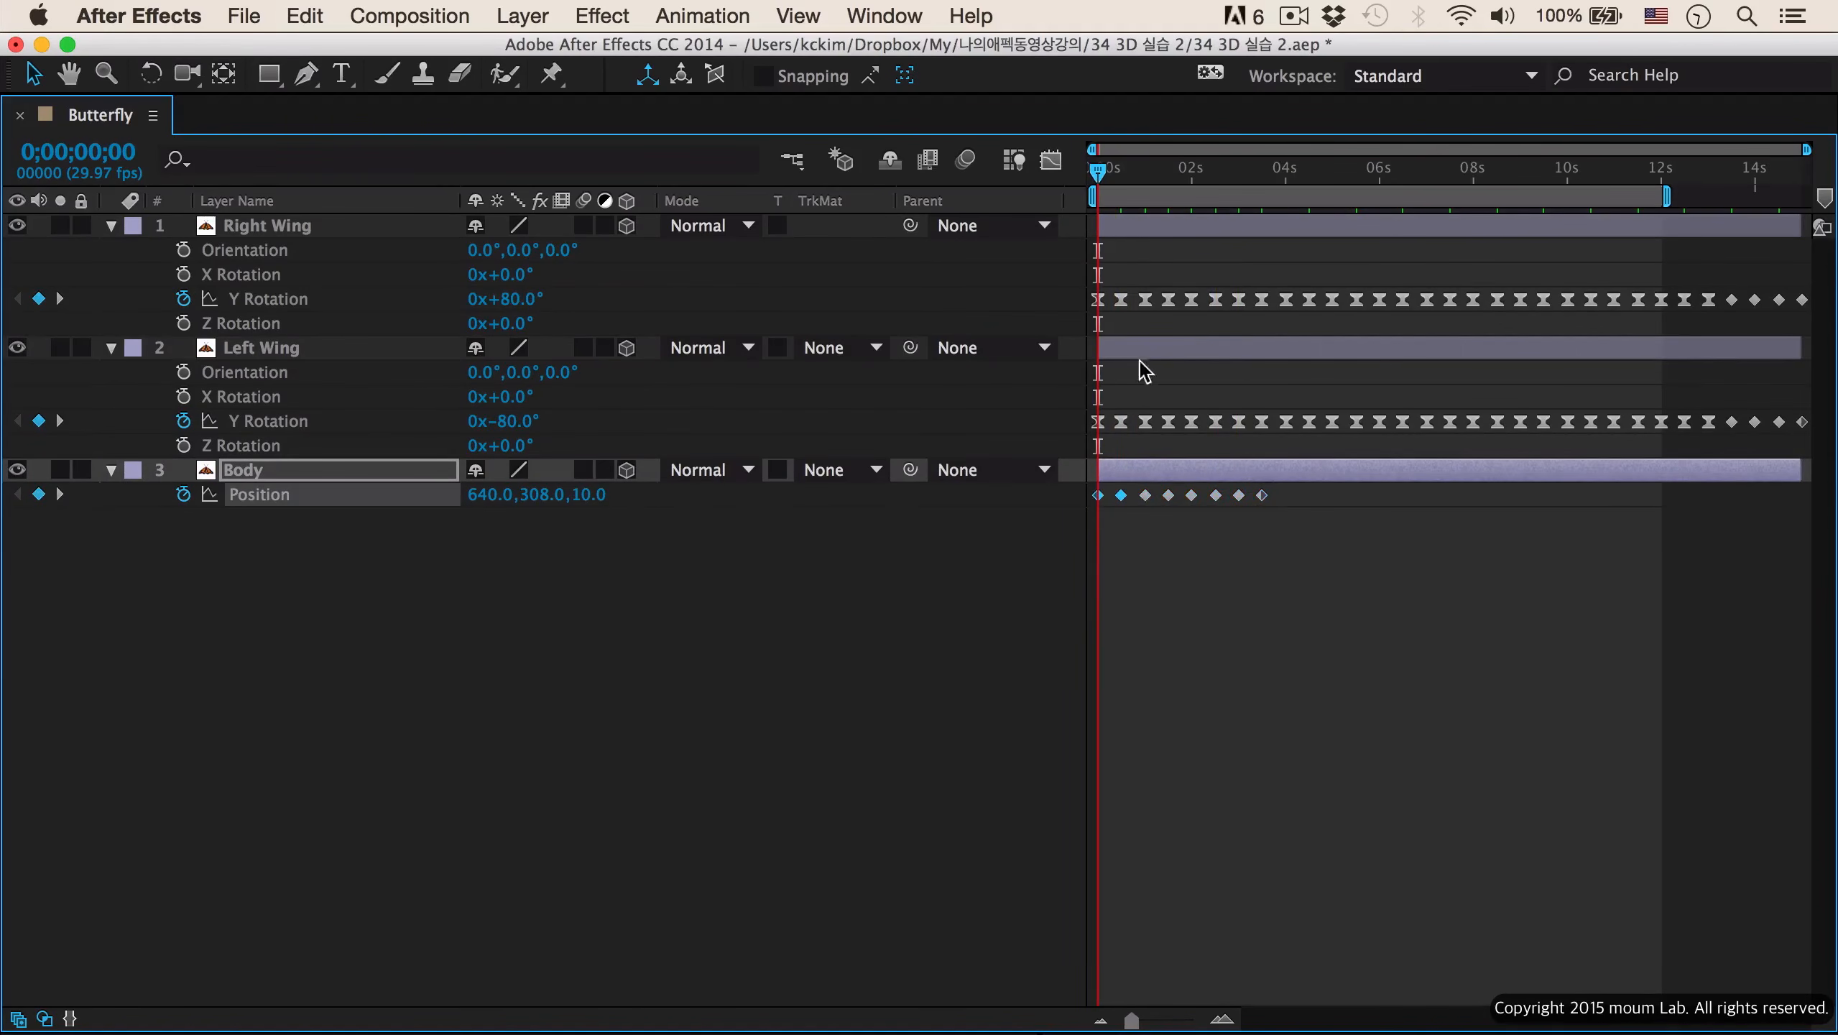
- Copy all the Body's Position keyframes and repeat them from 4, 8 and 12 seconds to fill the rest of the composition
{"action": "left_click_drag", "start_coordinate": [1301, 491], "coordinate": [1092, 522]}
{"action": "key", "text": "space"}
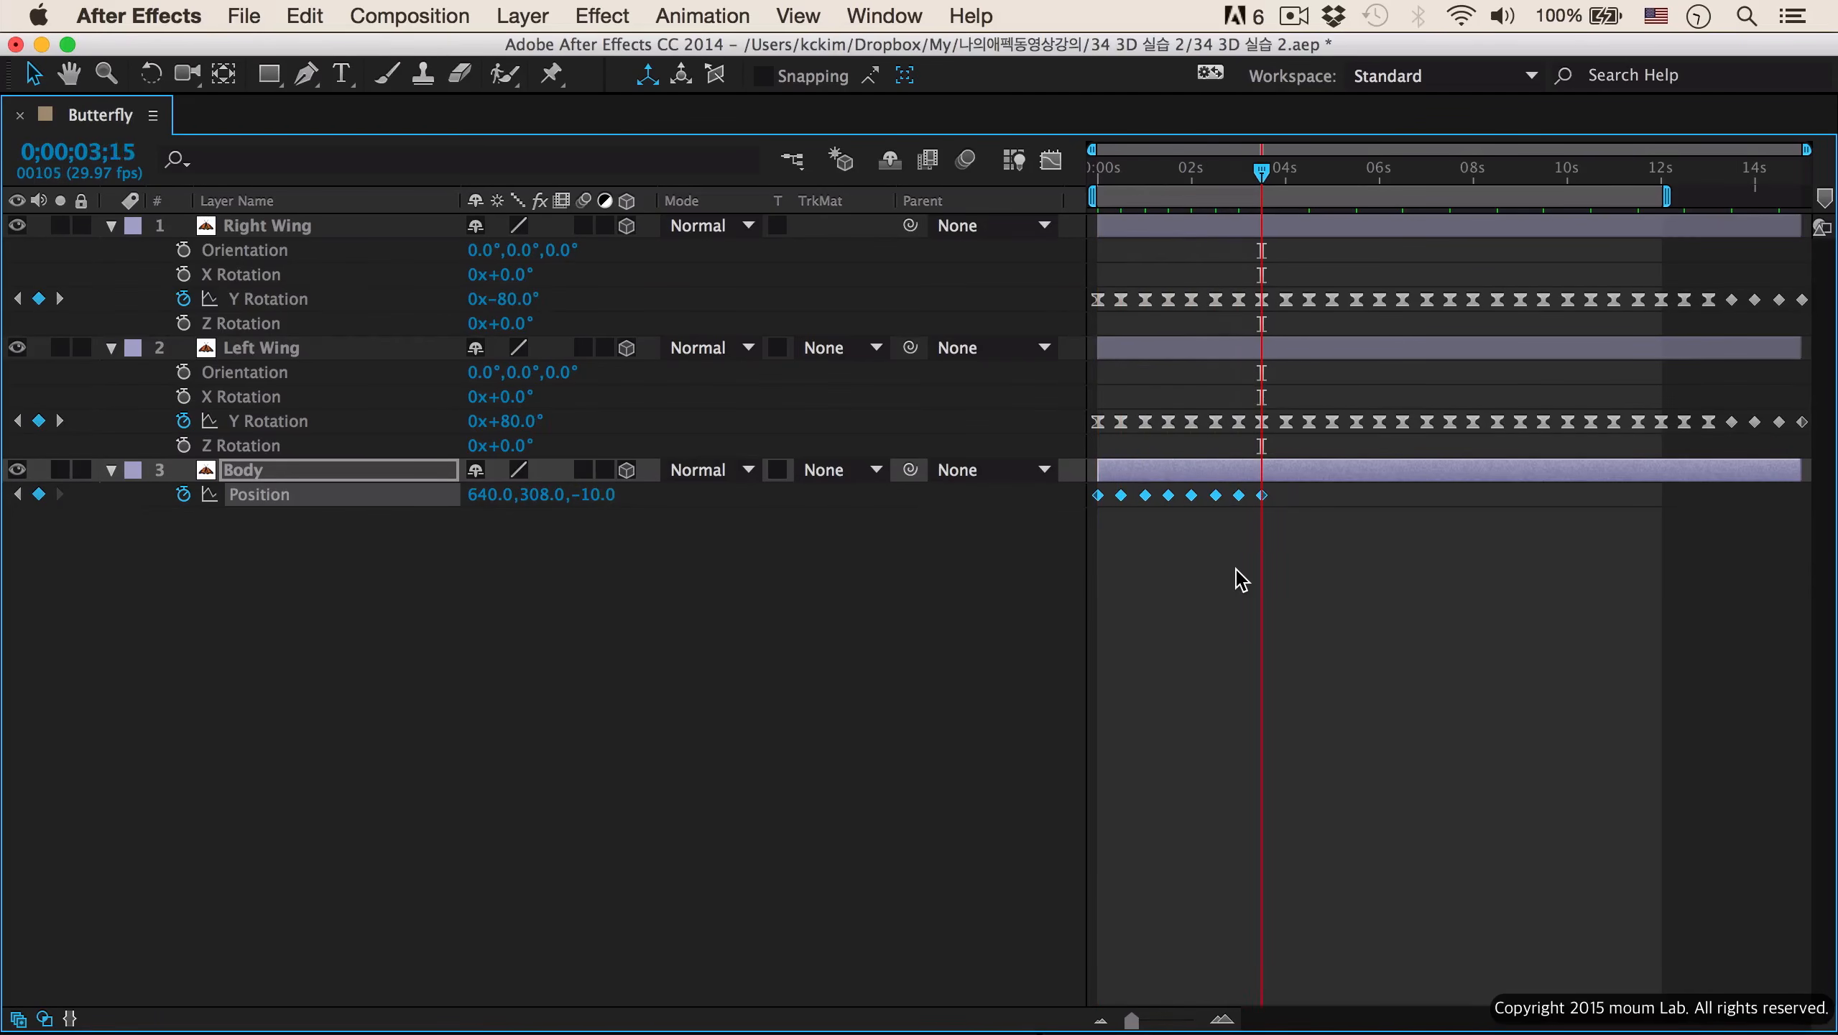
{"action": "key", "text": "super+v"}
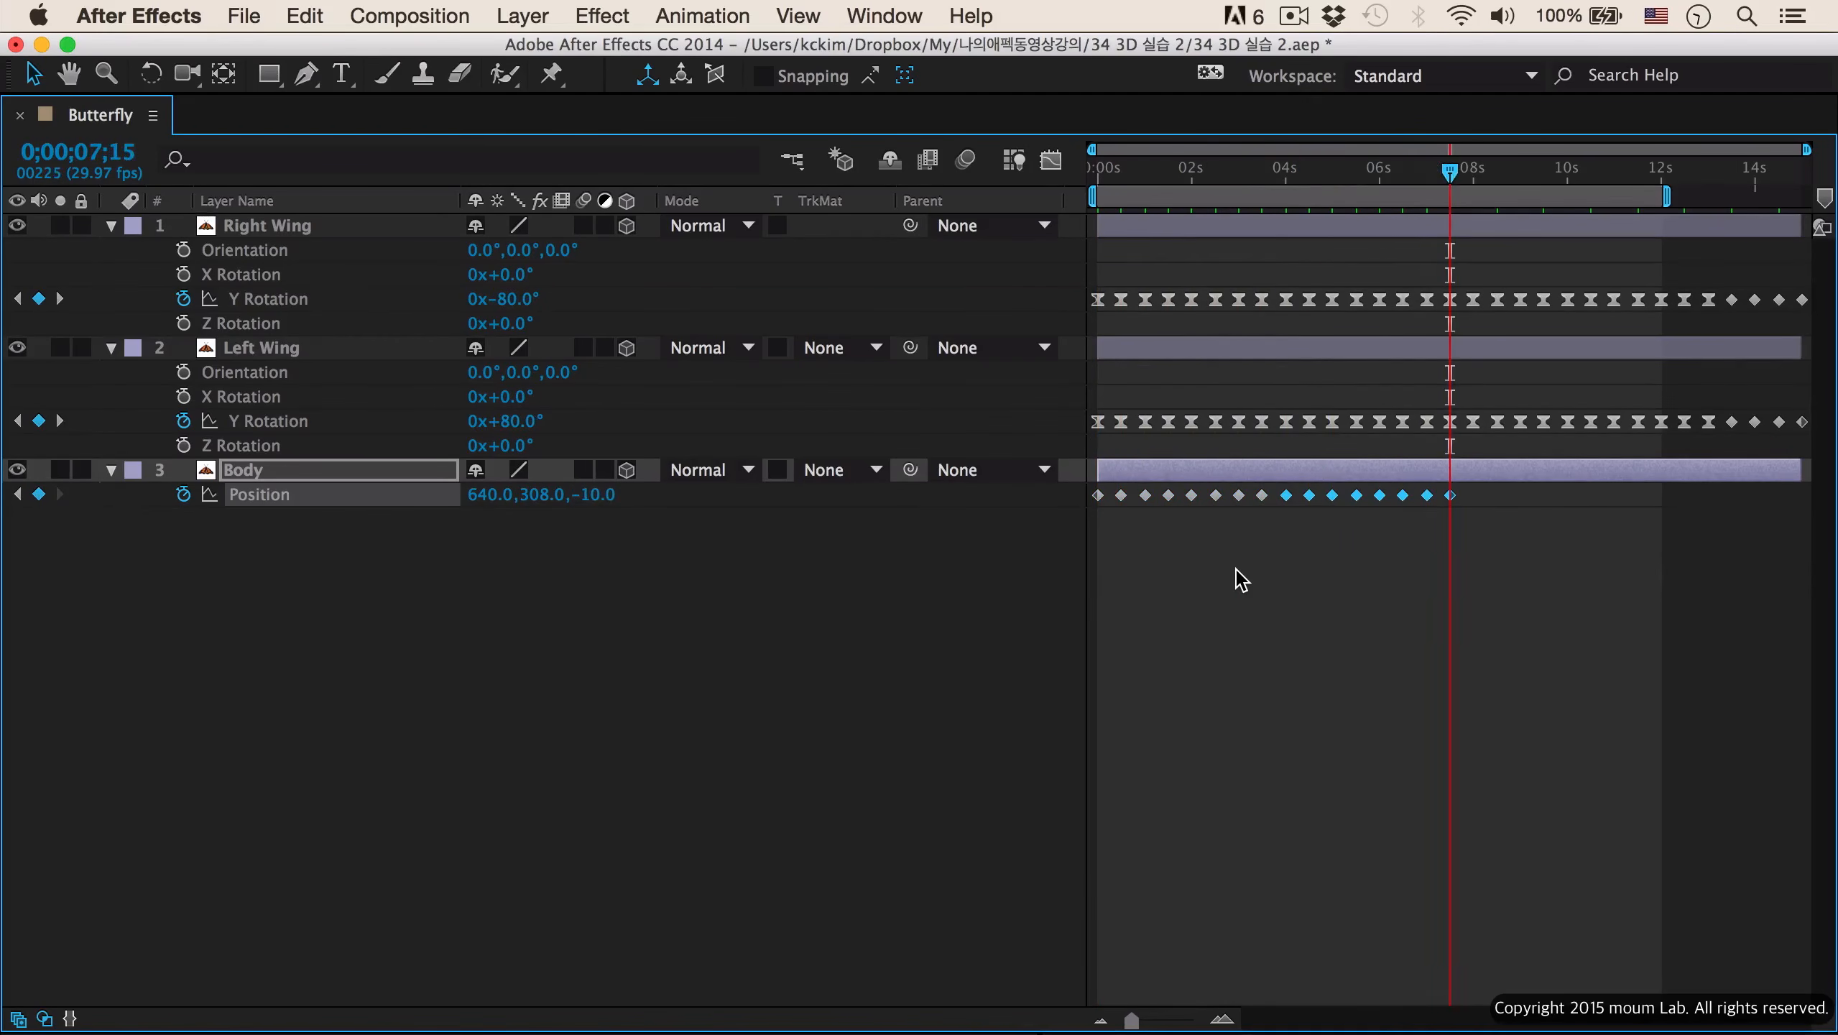
{"action": "key", "text": "super+v"}
{"action": "key", "text": "space"}
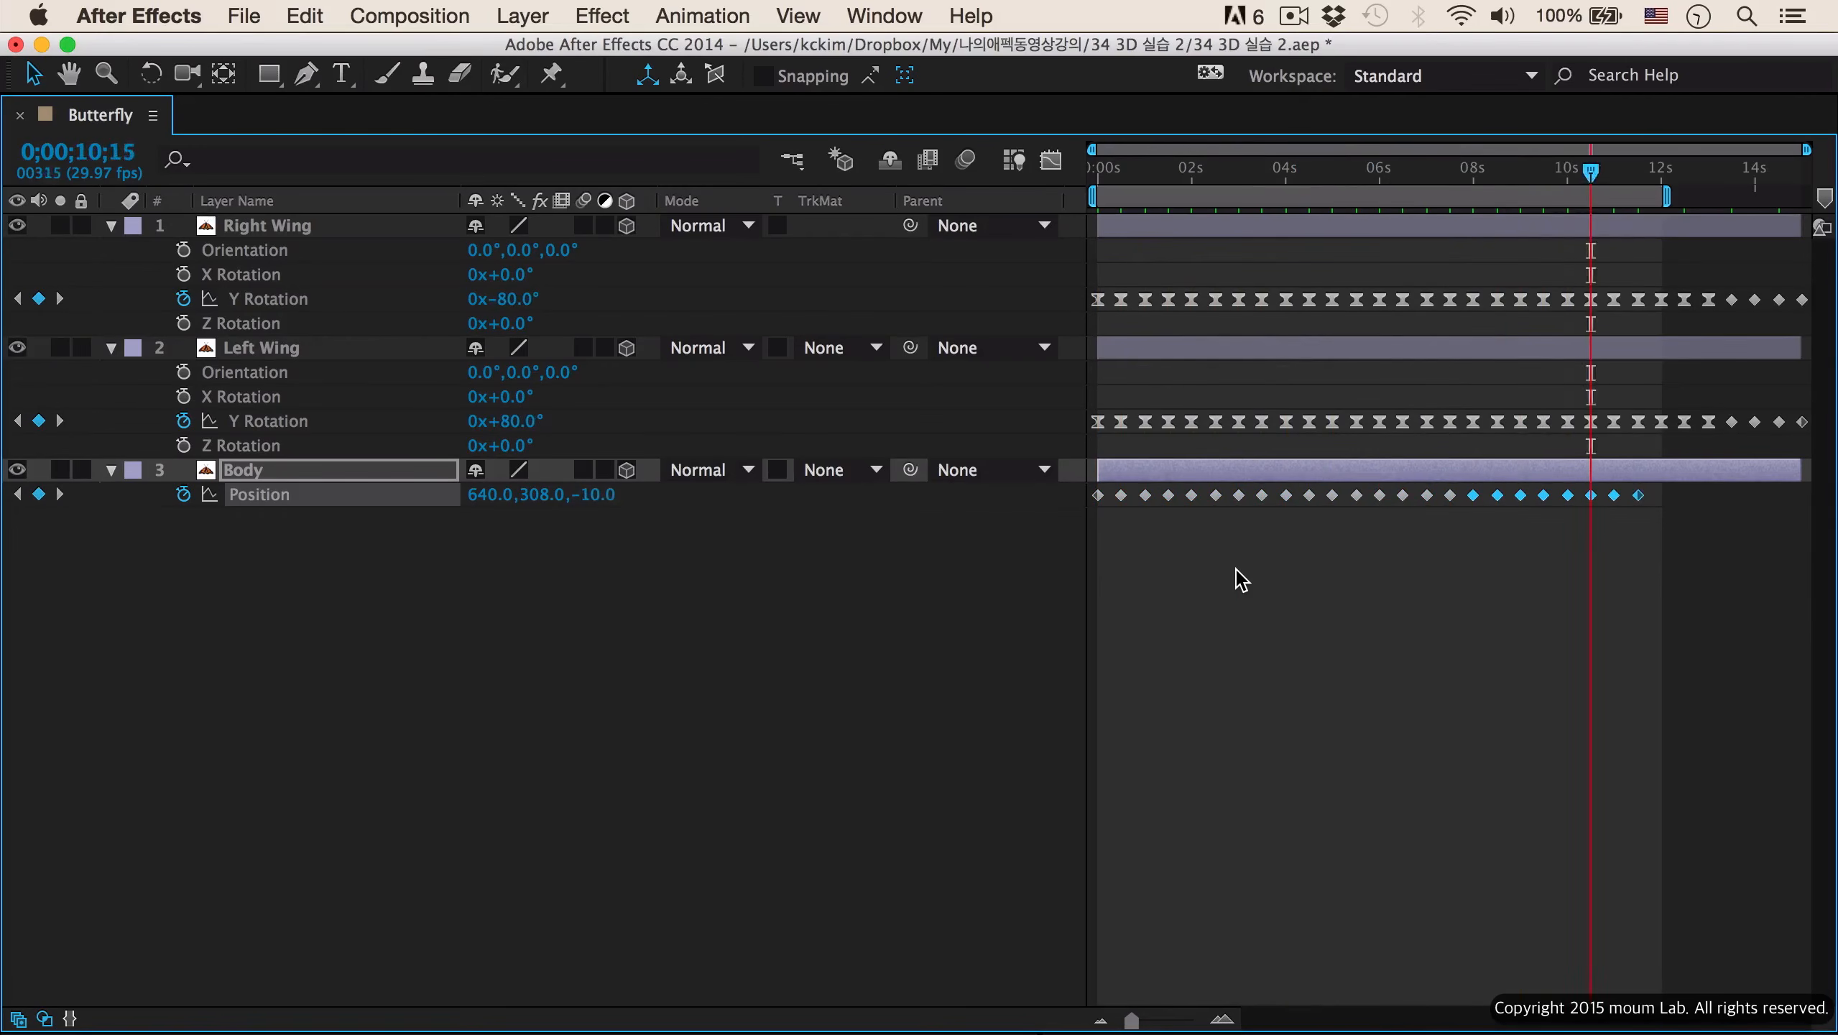
{"action": "key", "text": "super+v"}
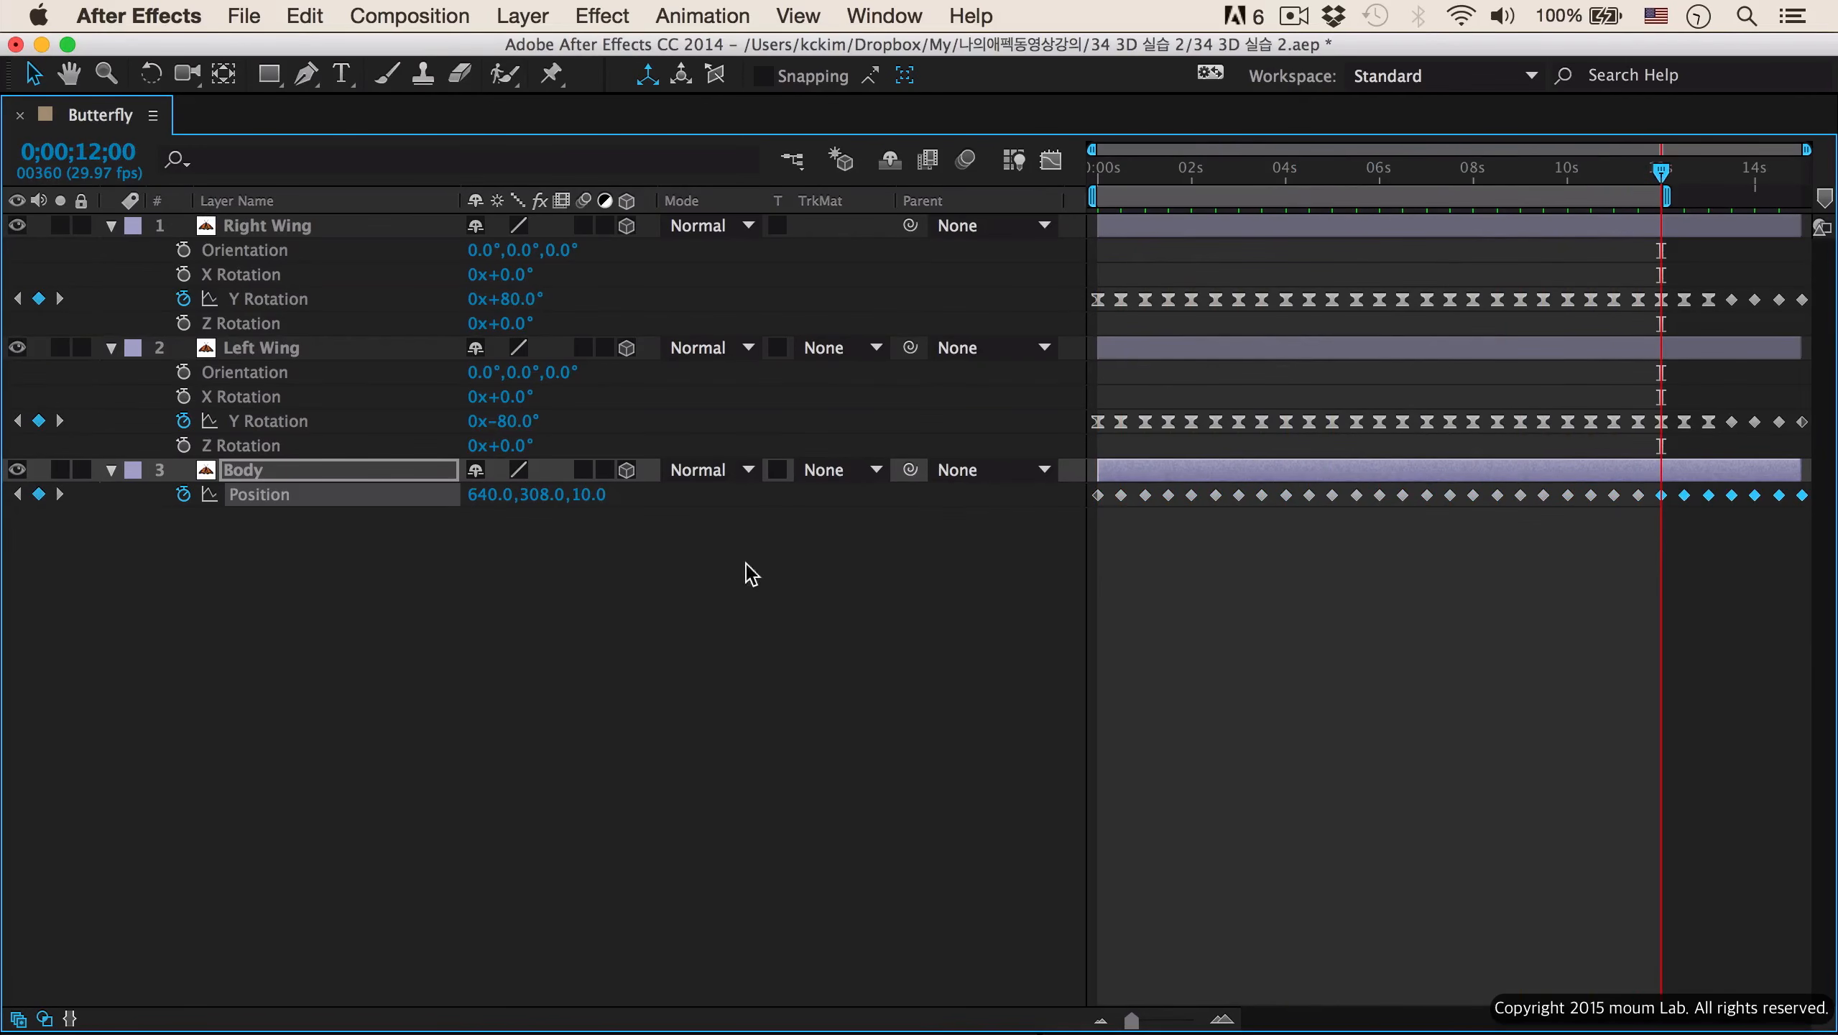
{"action": "key", "text": "grave"}
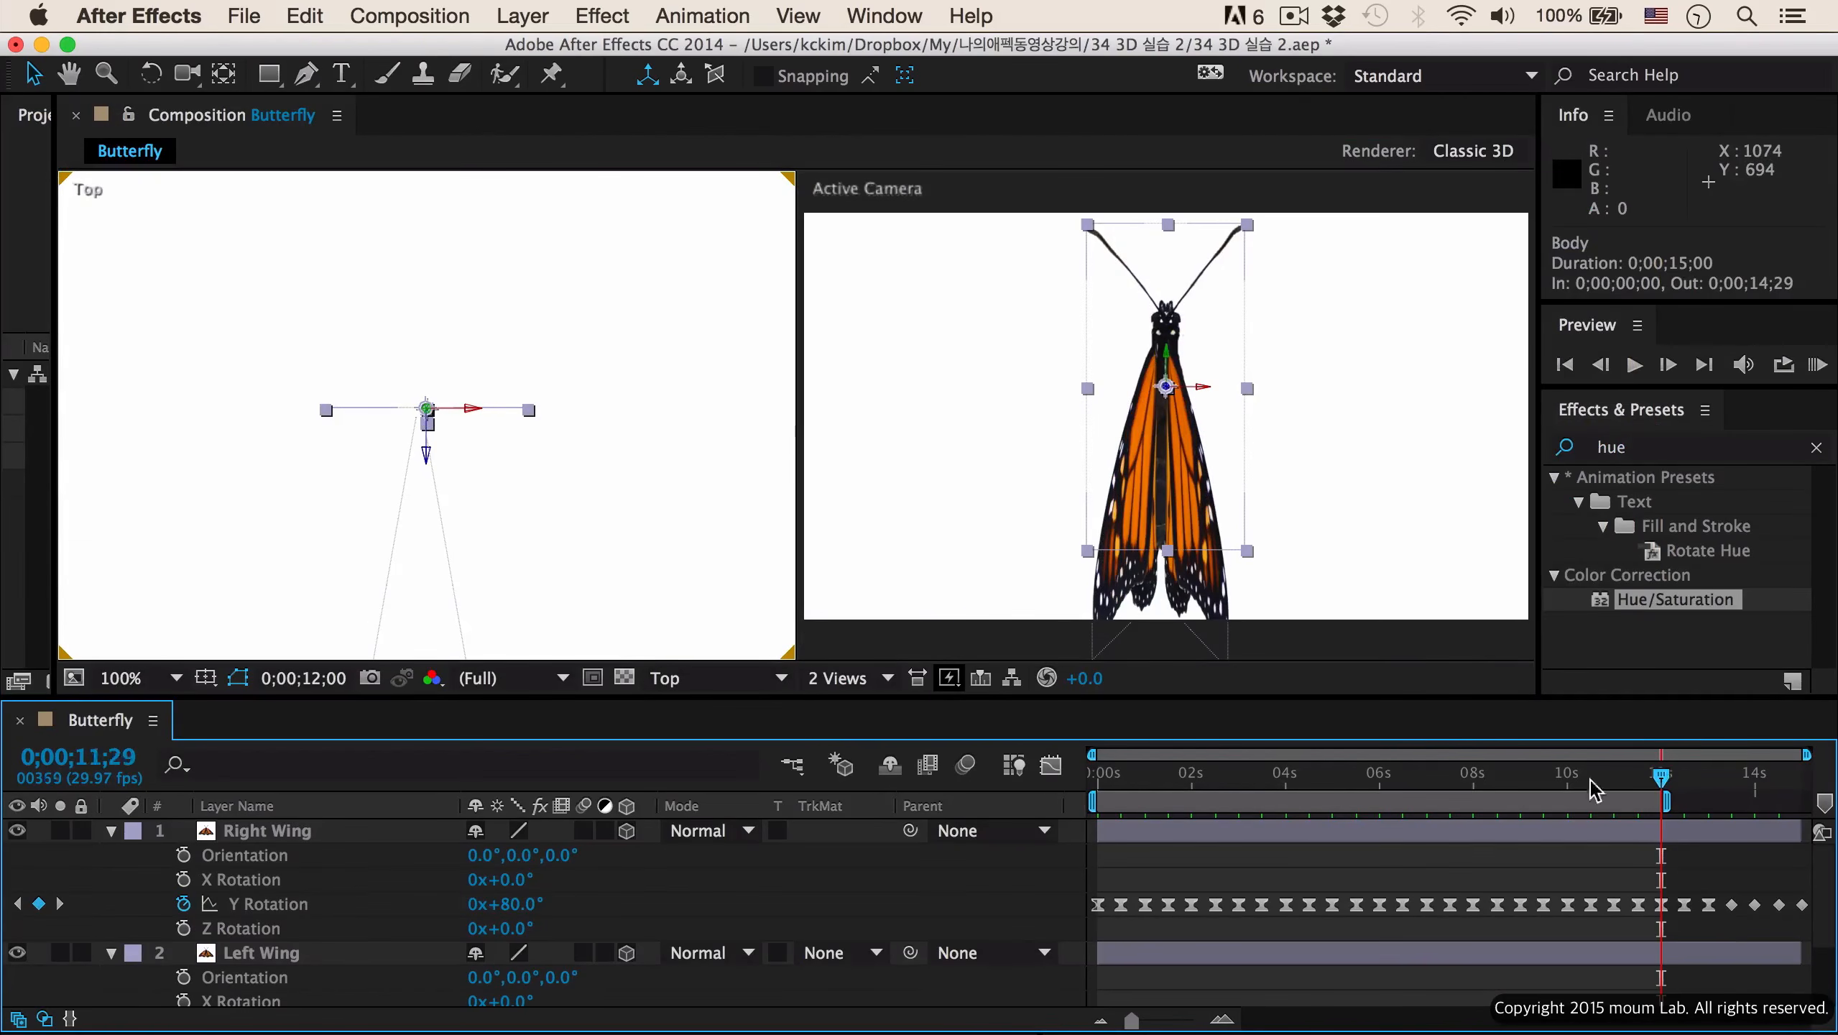
- Scrub from the start to 0;00;05;10 to examine how the body moves against the flapping wings
{"action": "key", "text": "Home"}
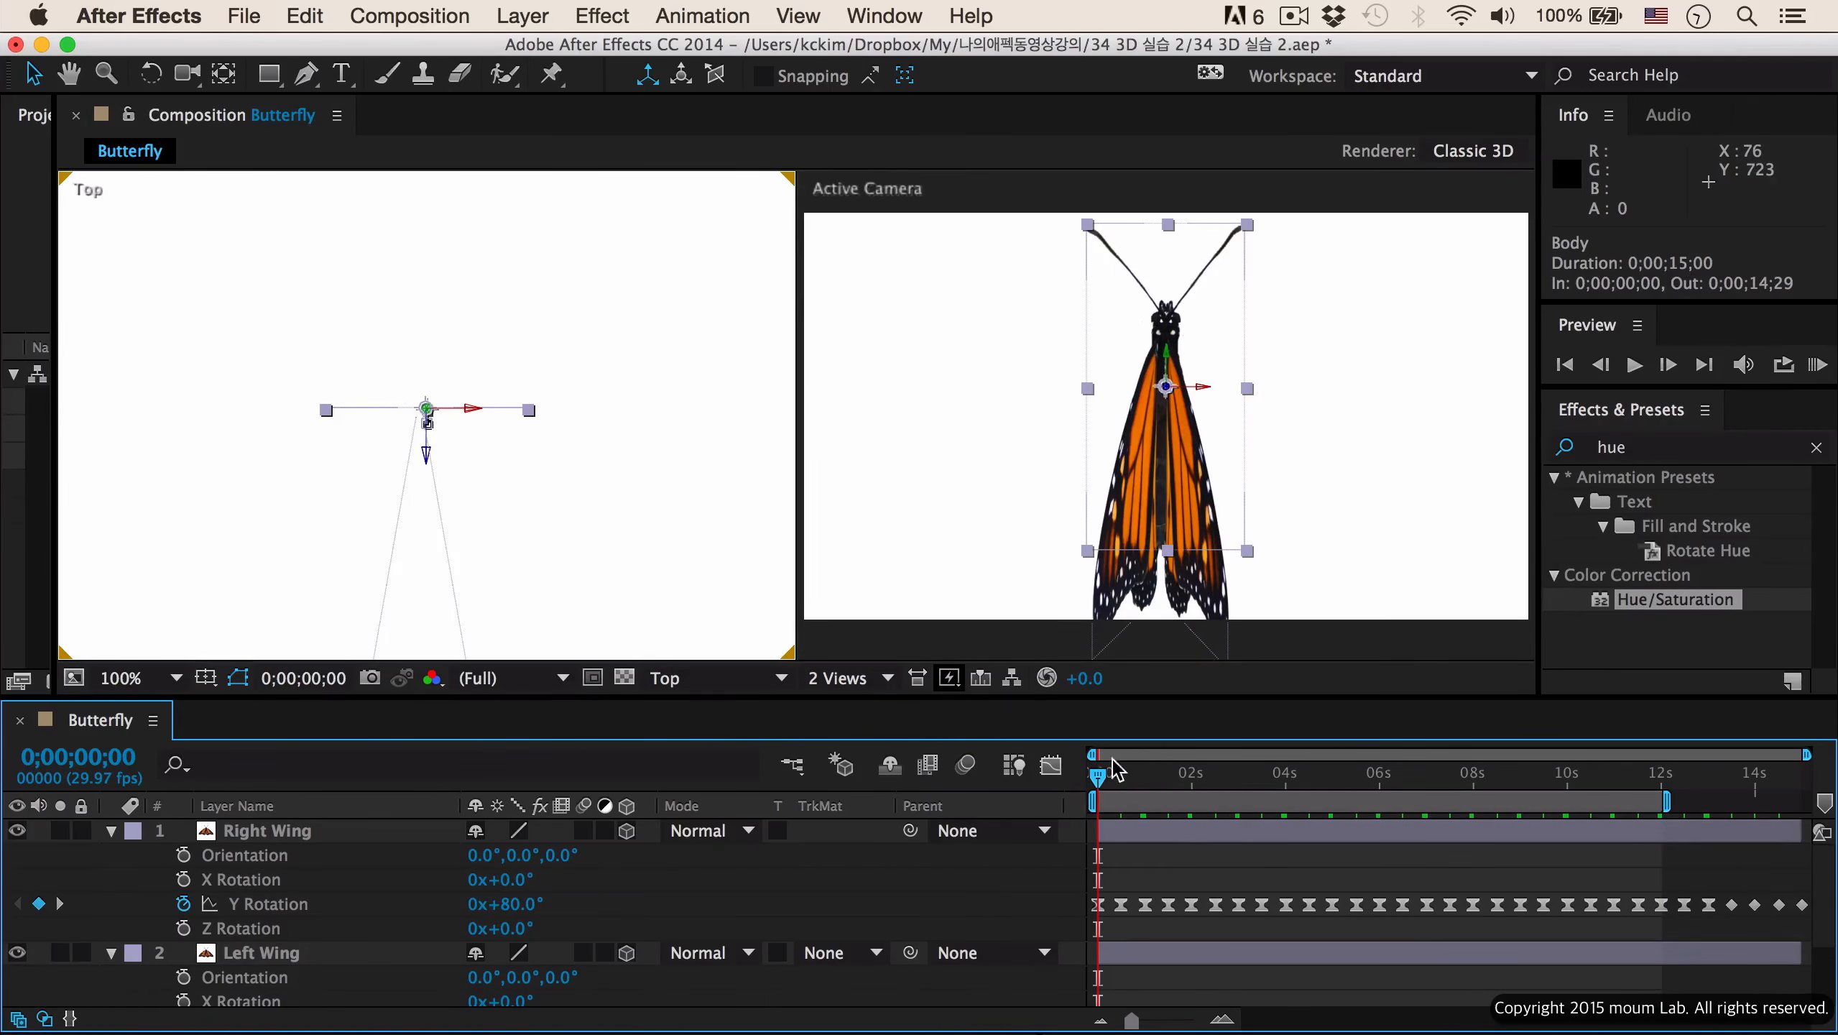
{"action": "left_click_drag", "start_coordinate": [1098, 783], "coordinate": [1349, 785]}
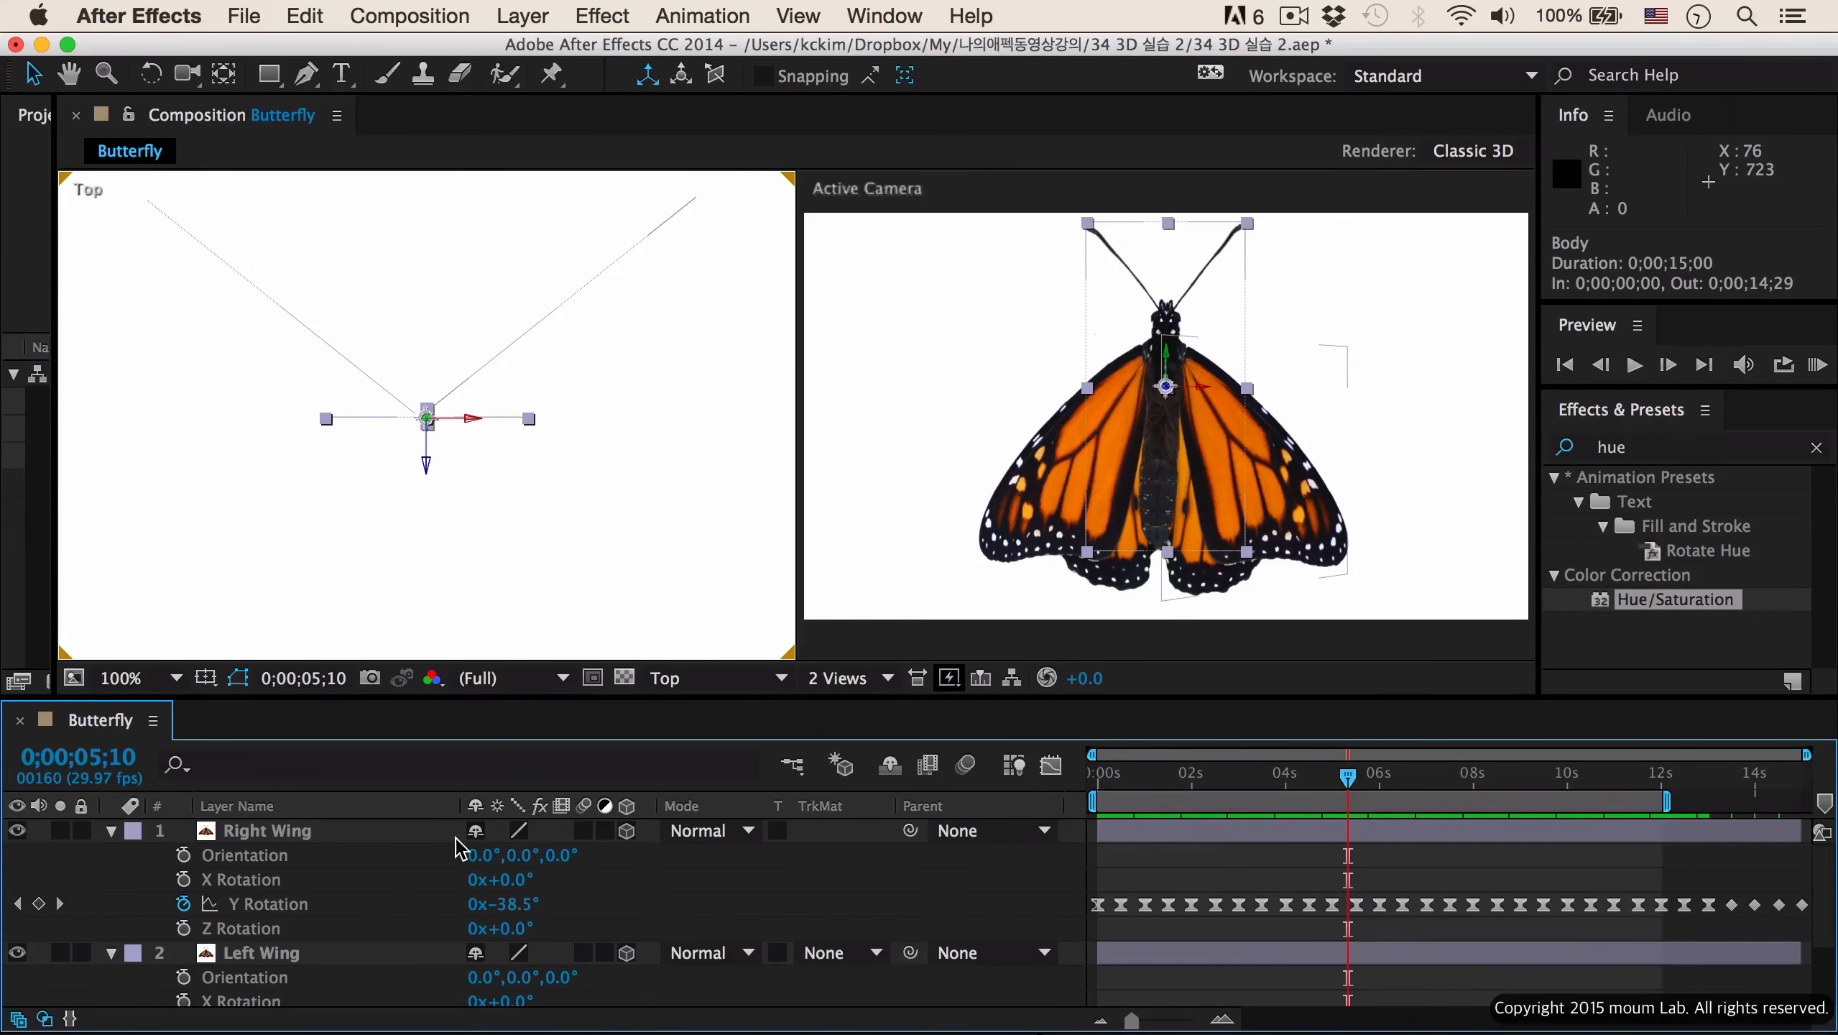
{"action": "scroll", "coordinate": [445, 871], "scroll_direction": "down", "scroll_amount": 3}
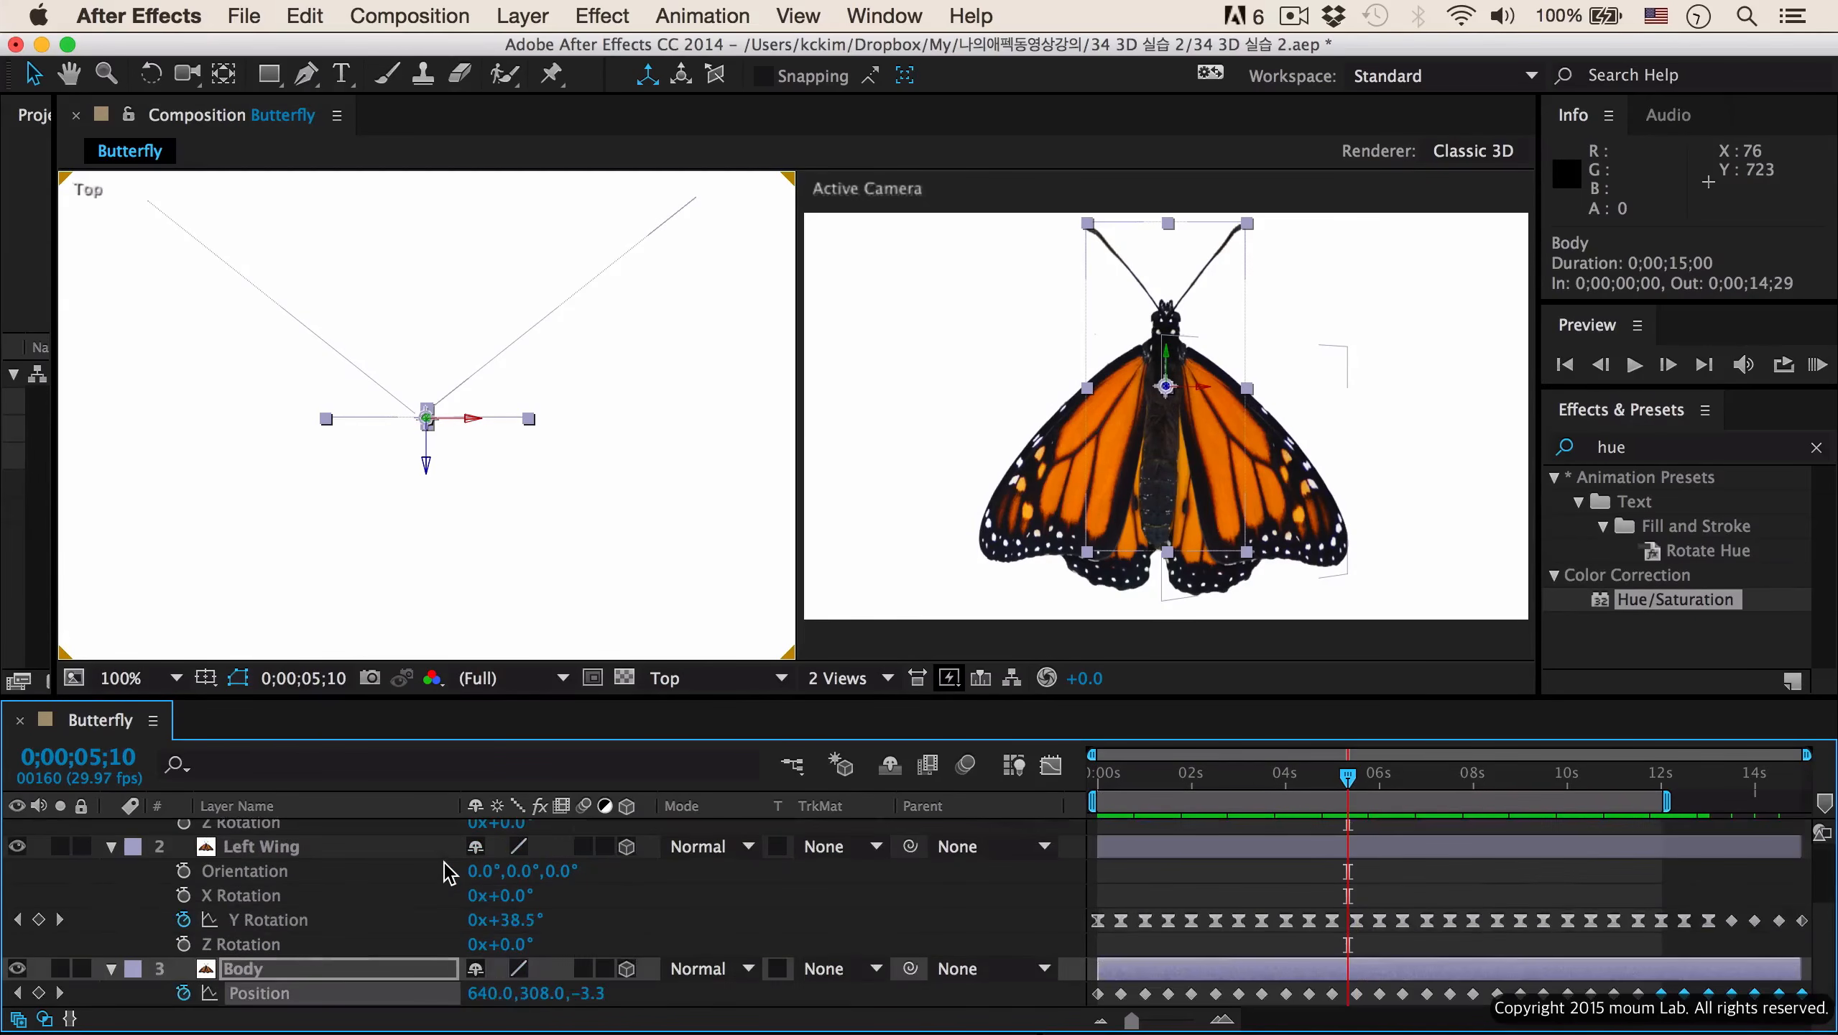
- Create a null object and move it to the top of the layer stack
{"action": "left_click", "coordinate": [327, 975]}
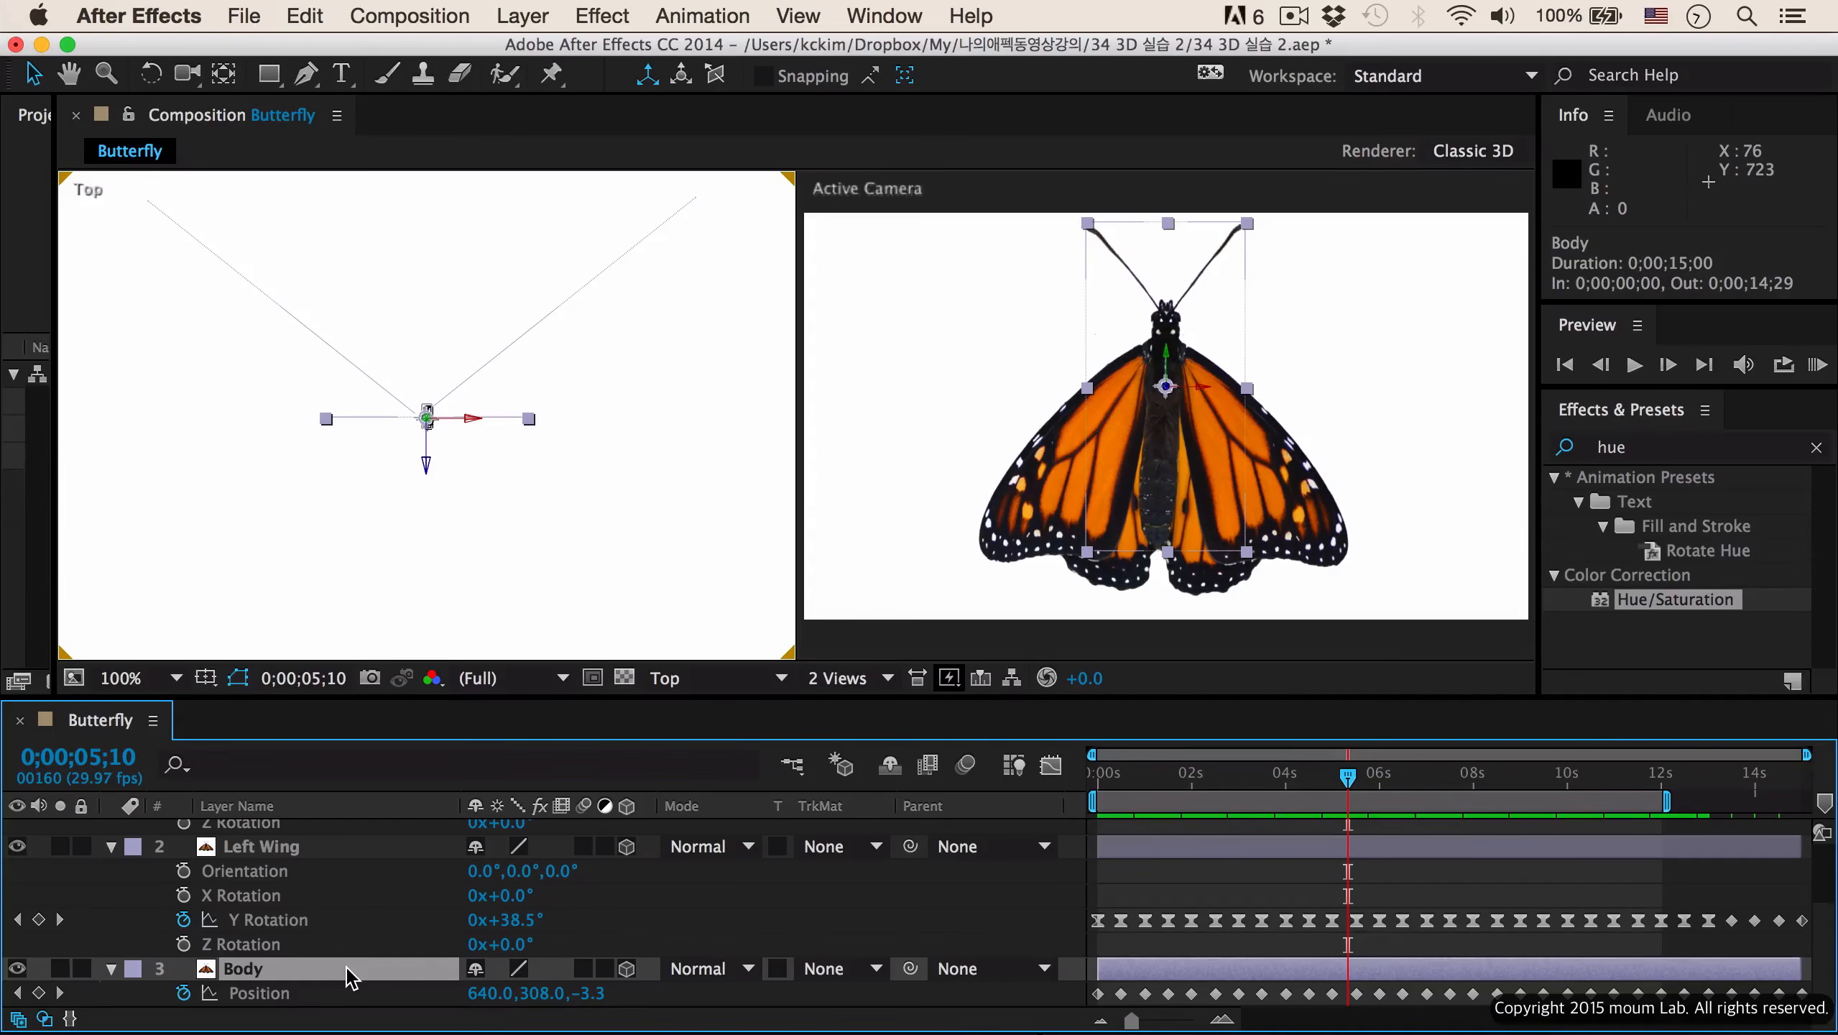
{"action": "right_click", "coordinate": [156, 898]}
{"action": "mouse_move", "coordinate": [302, 785]}
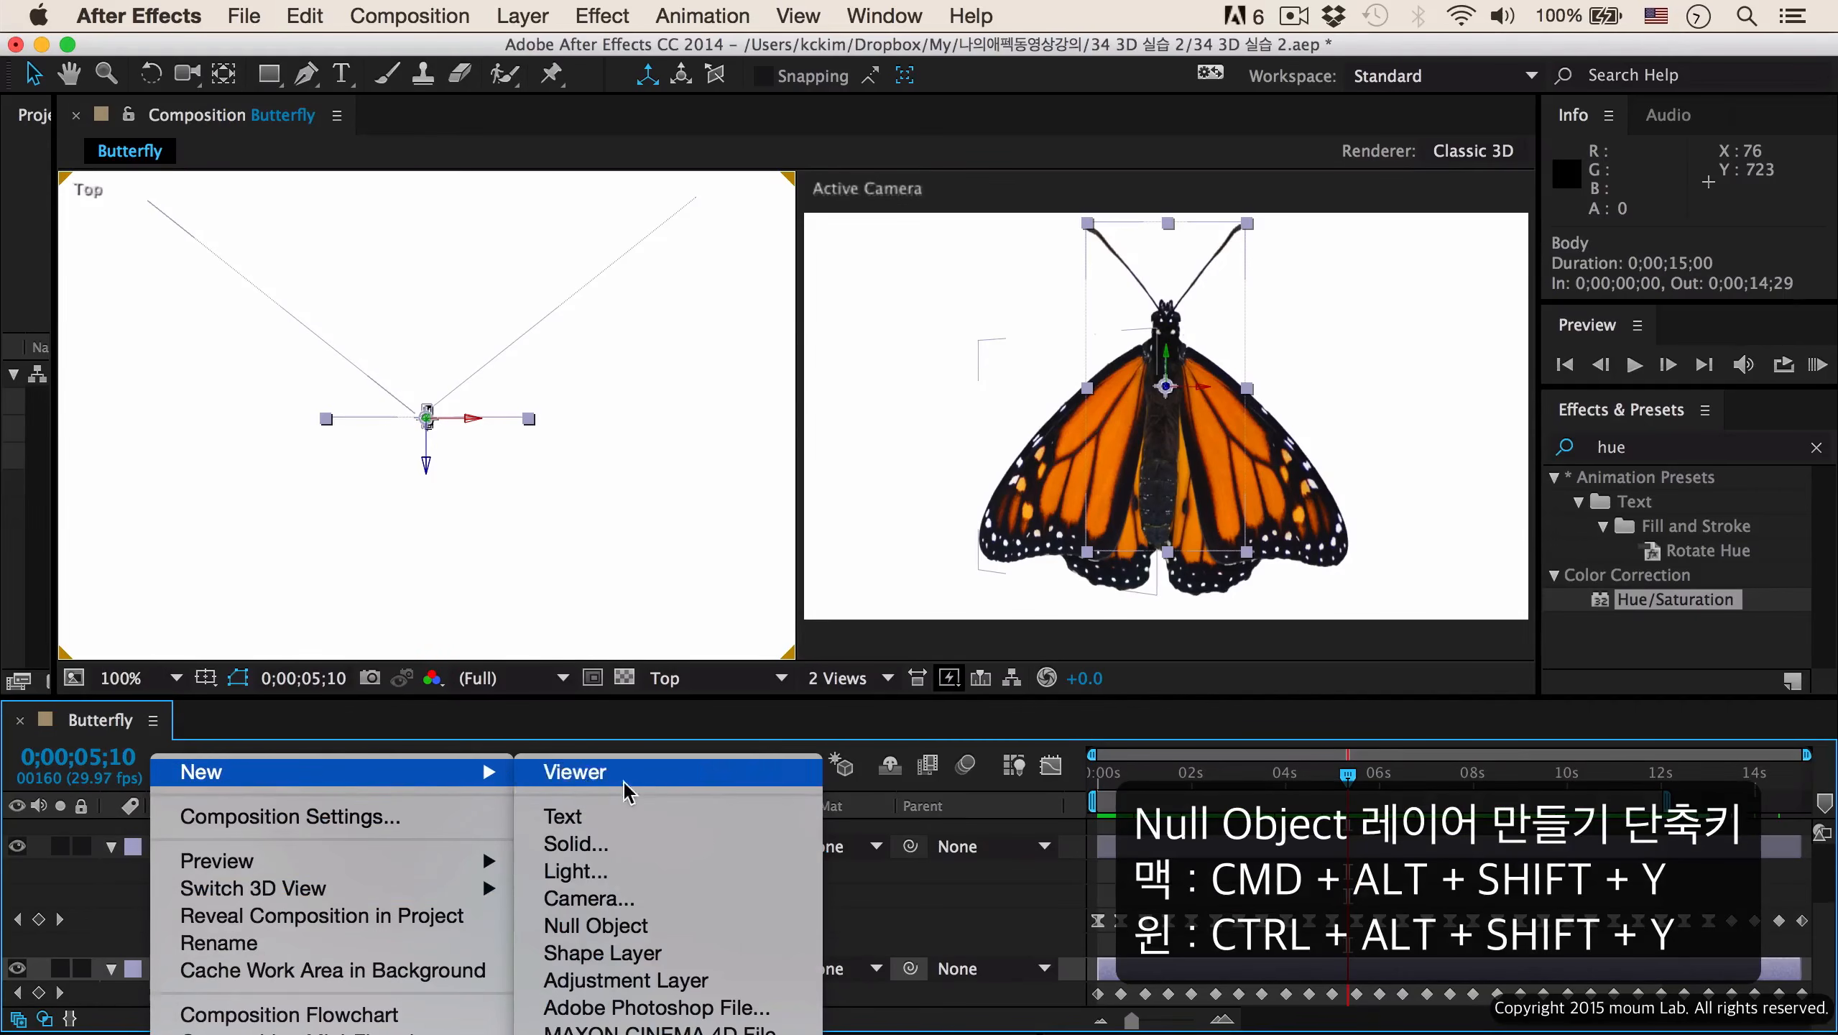
{"action": "left_click", "coordinate": [632, 940]}
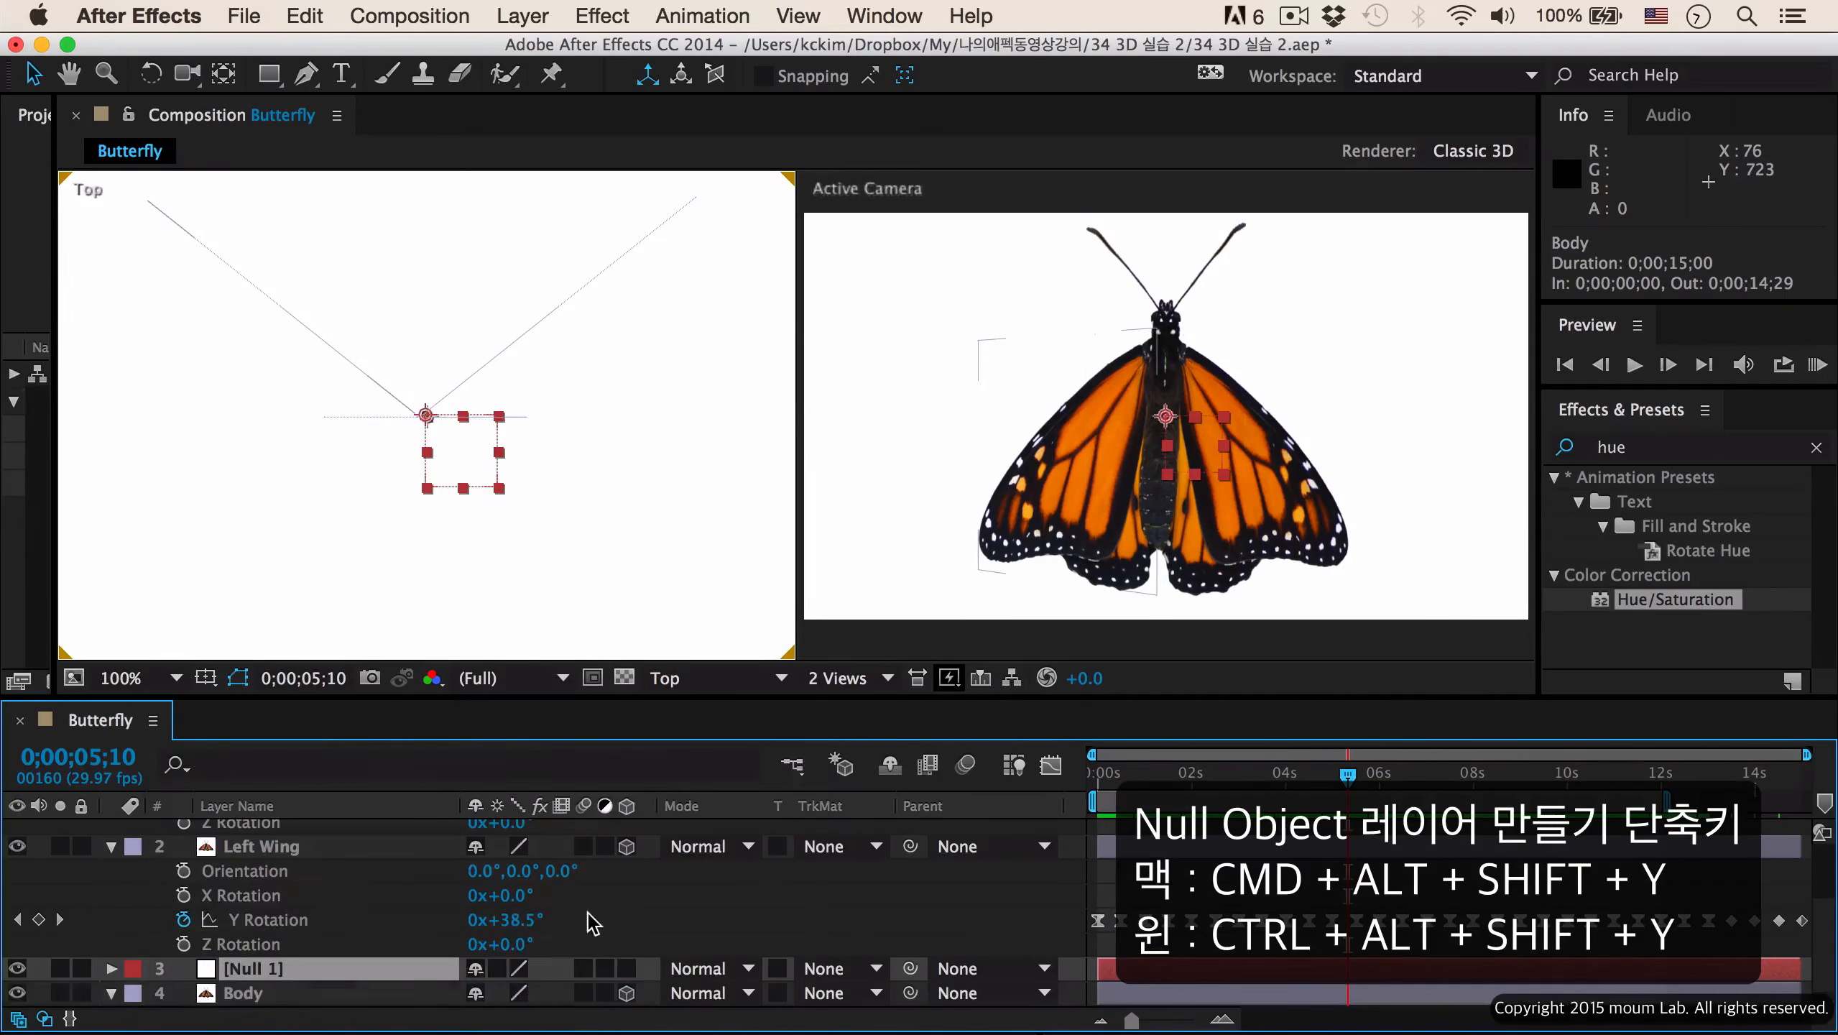
{"action": "left_click_drag", "start_coordinate": [392, 969], "coordinate": [389, 960]}
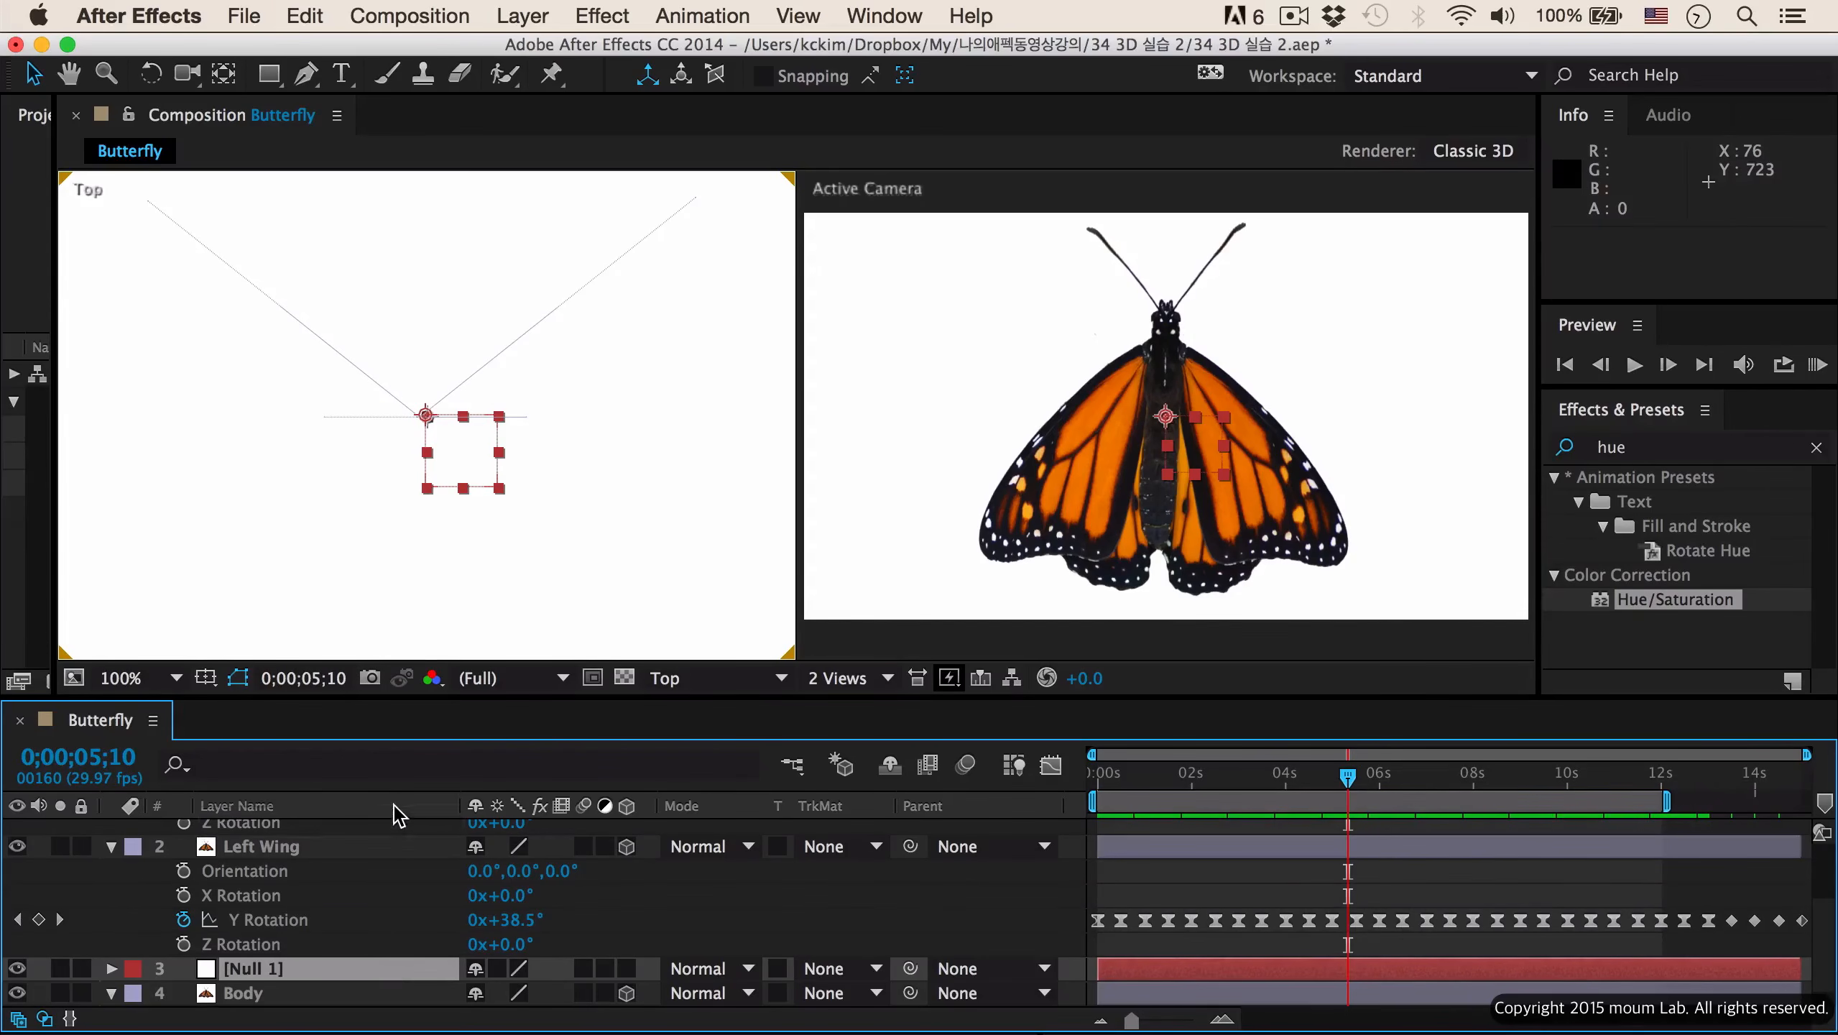
{"action": "left_click_drag", "start_coordinate": [400, 825], "coordinate": [400, 833]}
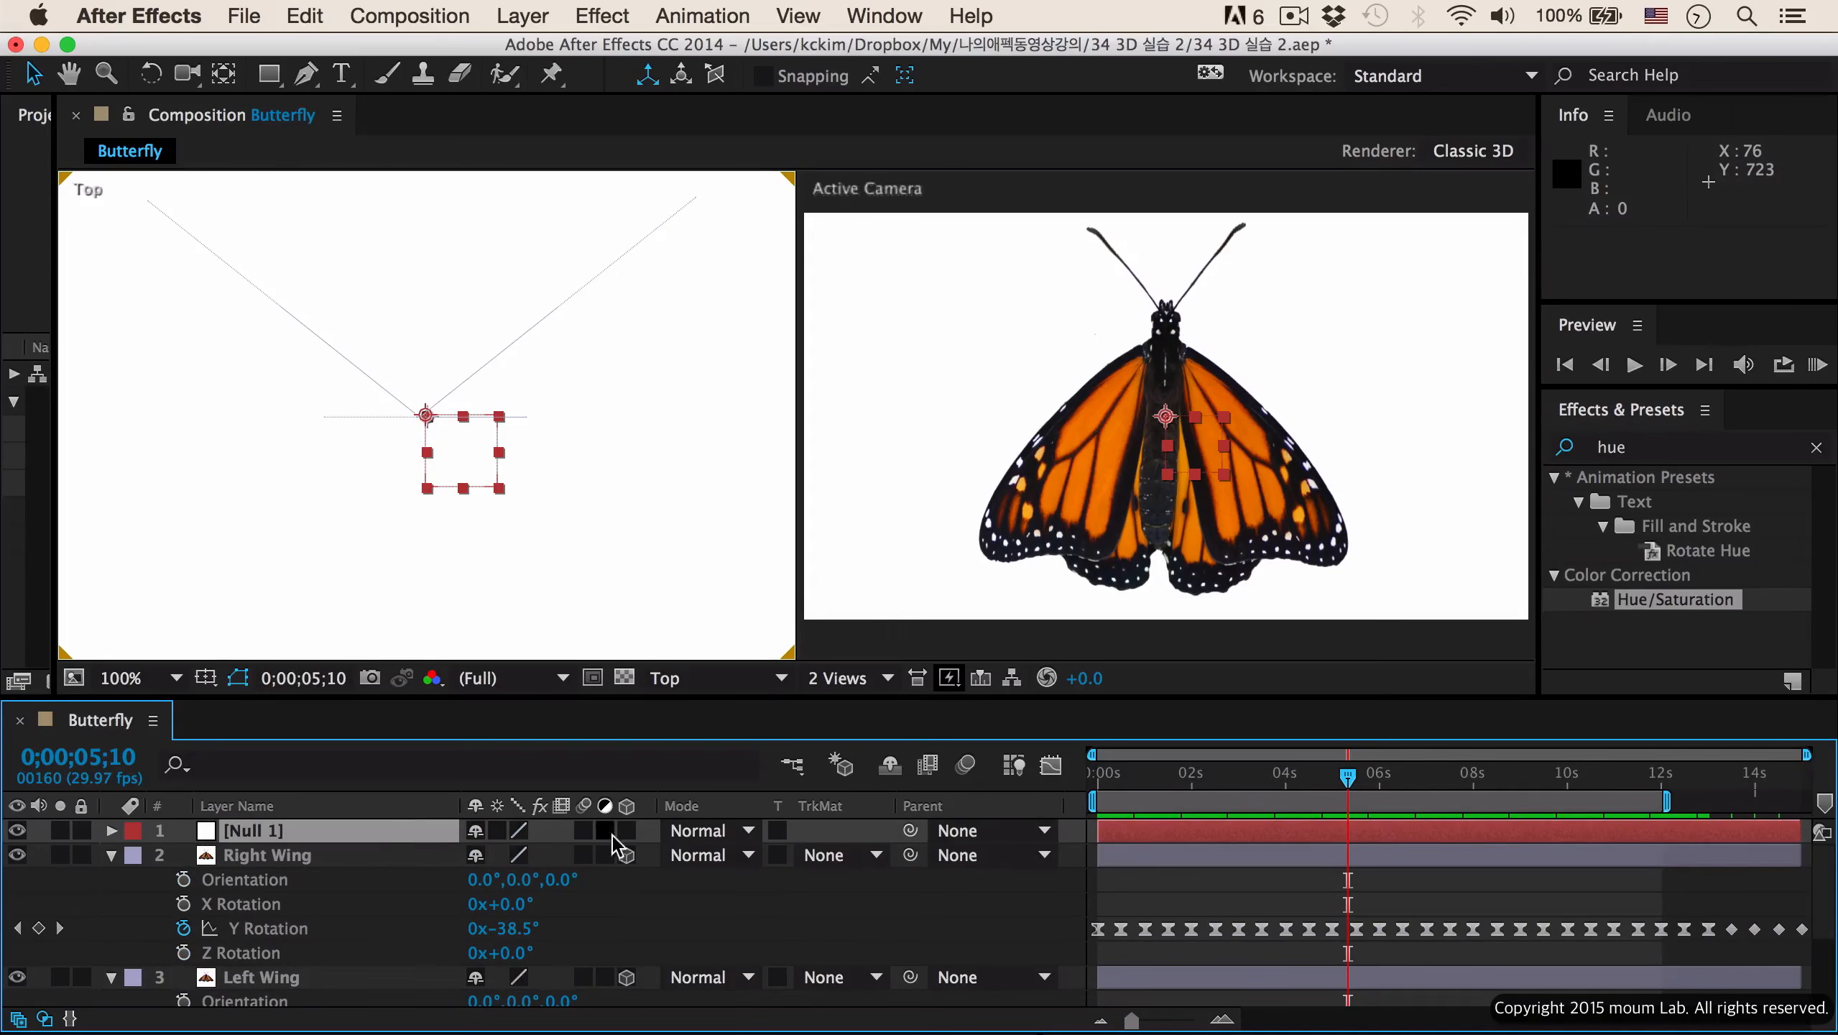
- Make the null a 3D layer and reveal its Position property, with the timeline enlarged to show all layers
{"action": "left_click", "coordinate": [634, 830]}
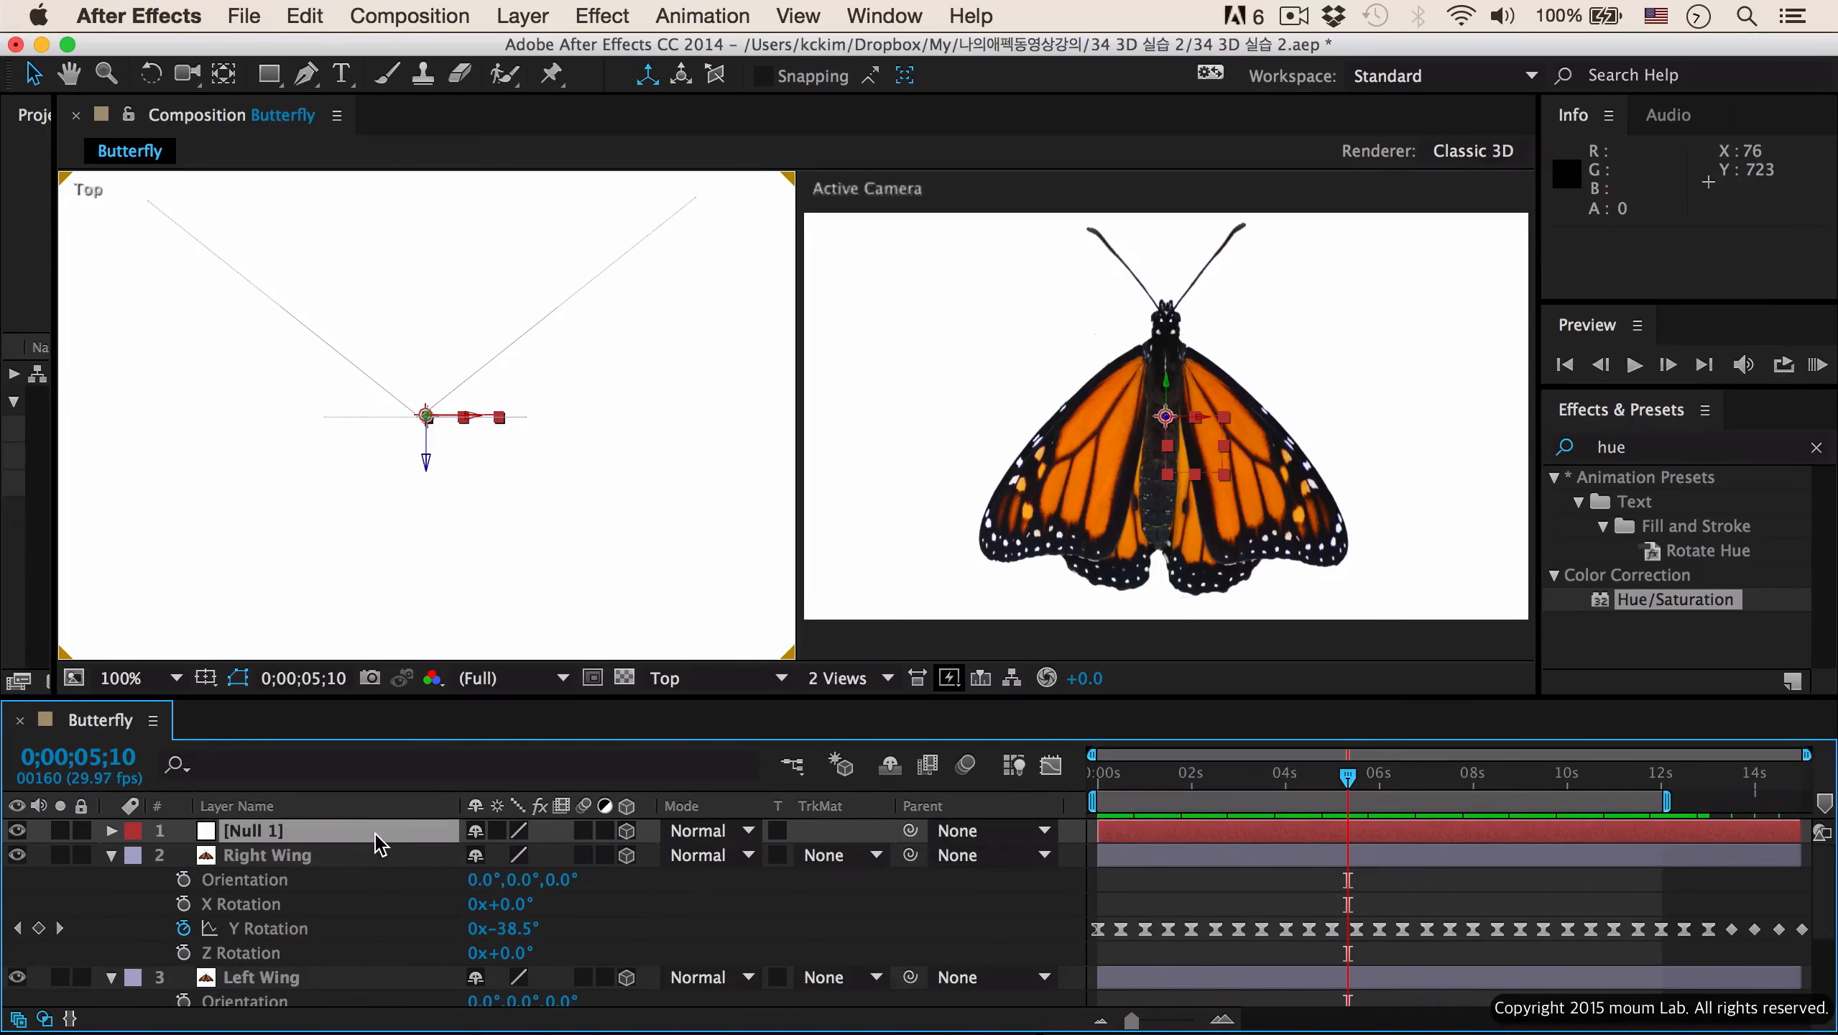
{"action": "key", "text": "p"}
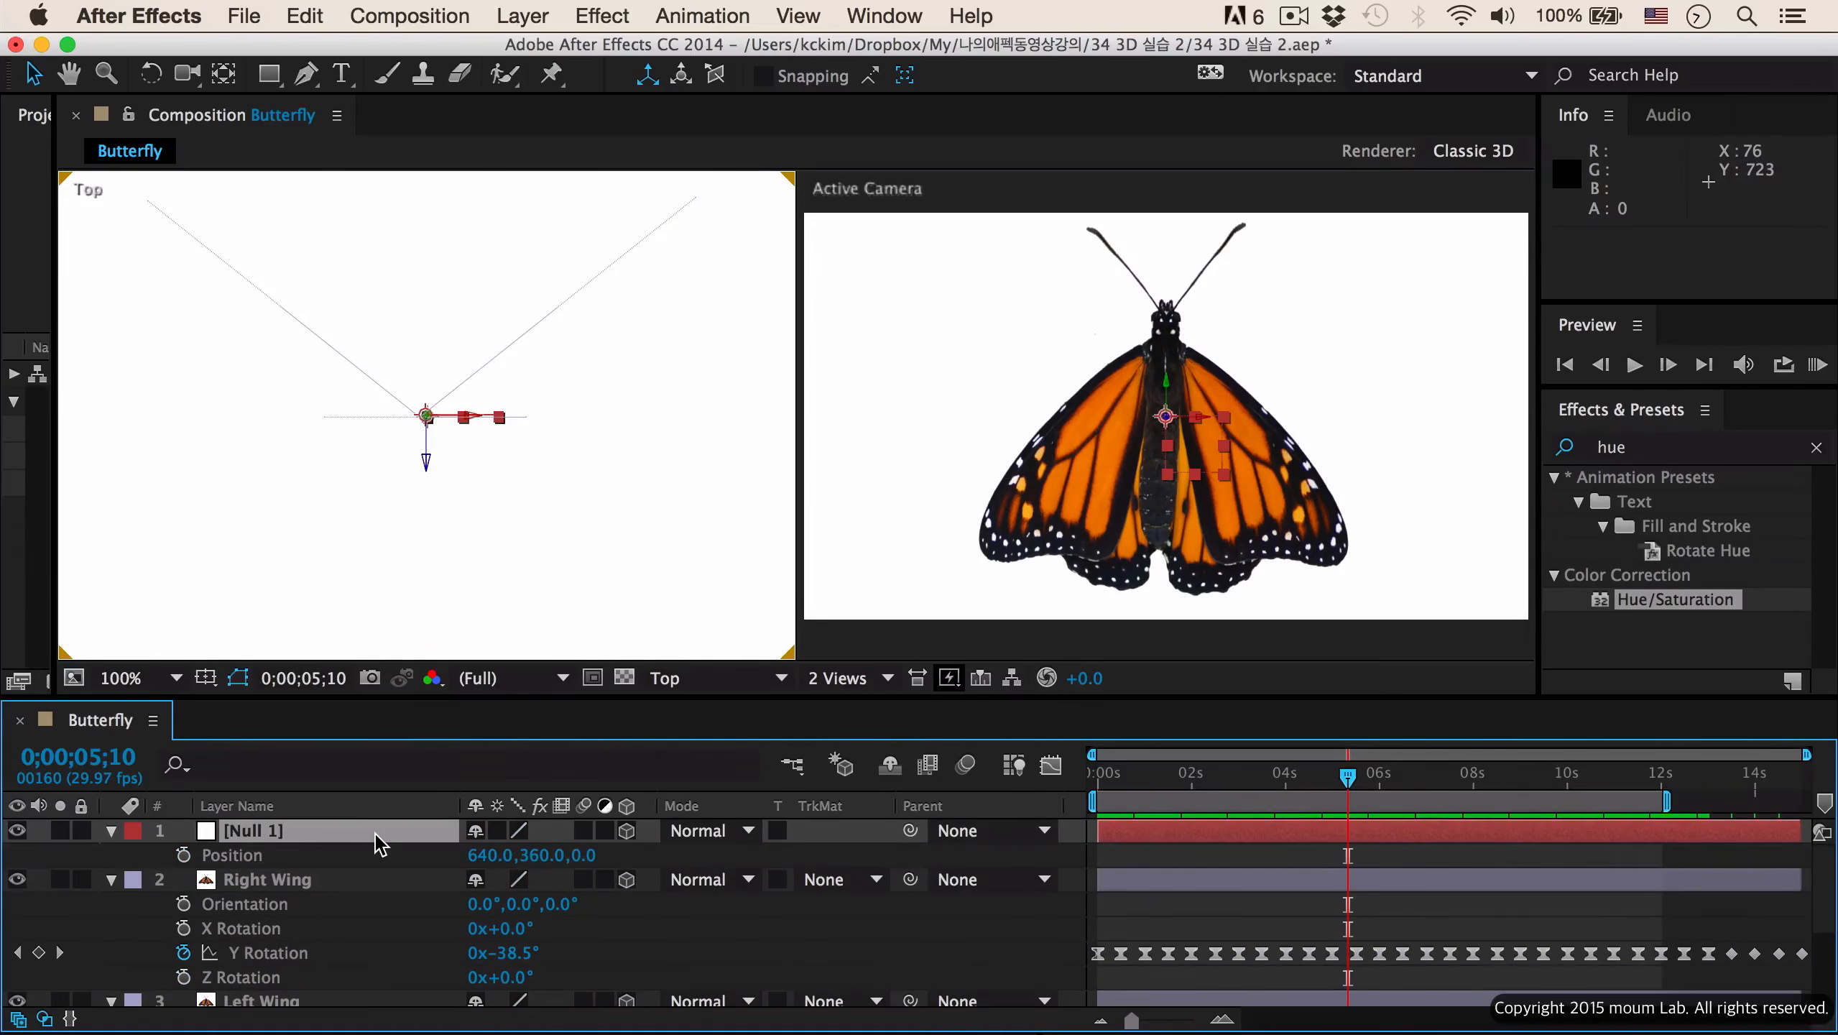
{"action": "key", "text": "grave"}
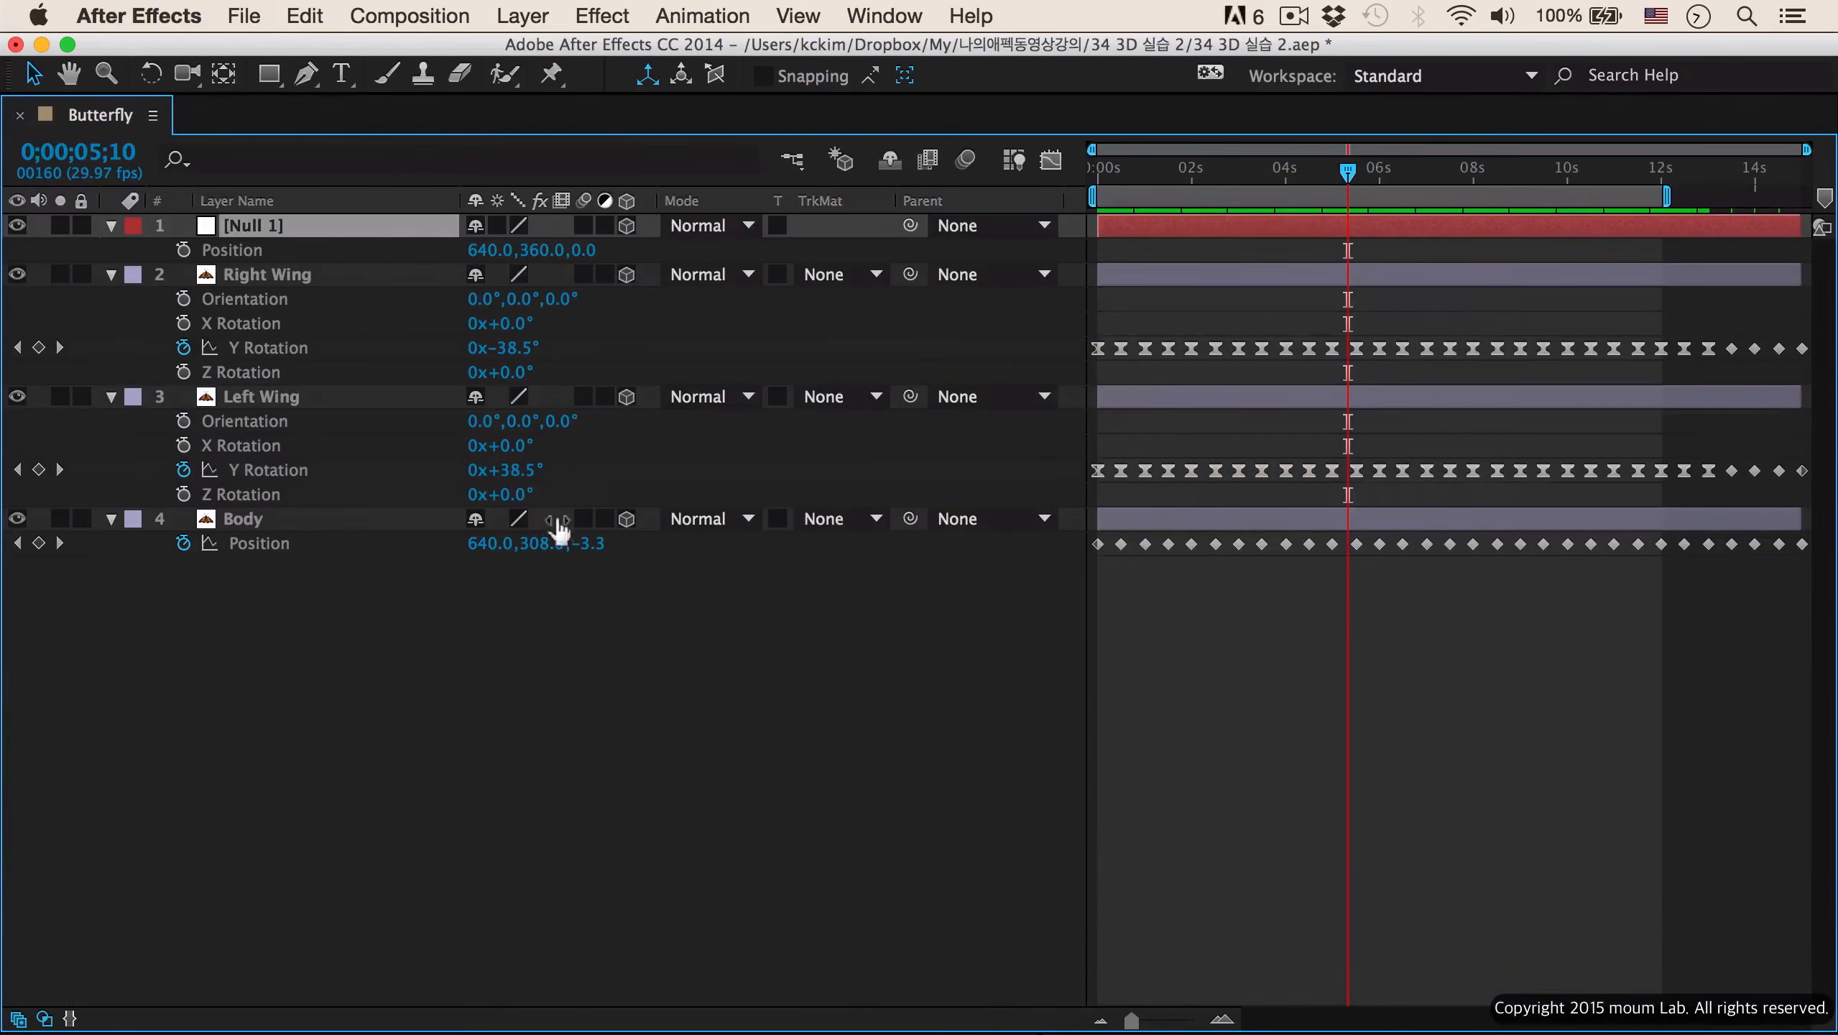
{"action": "left_click", "coordinate": [330, 251]}
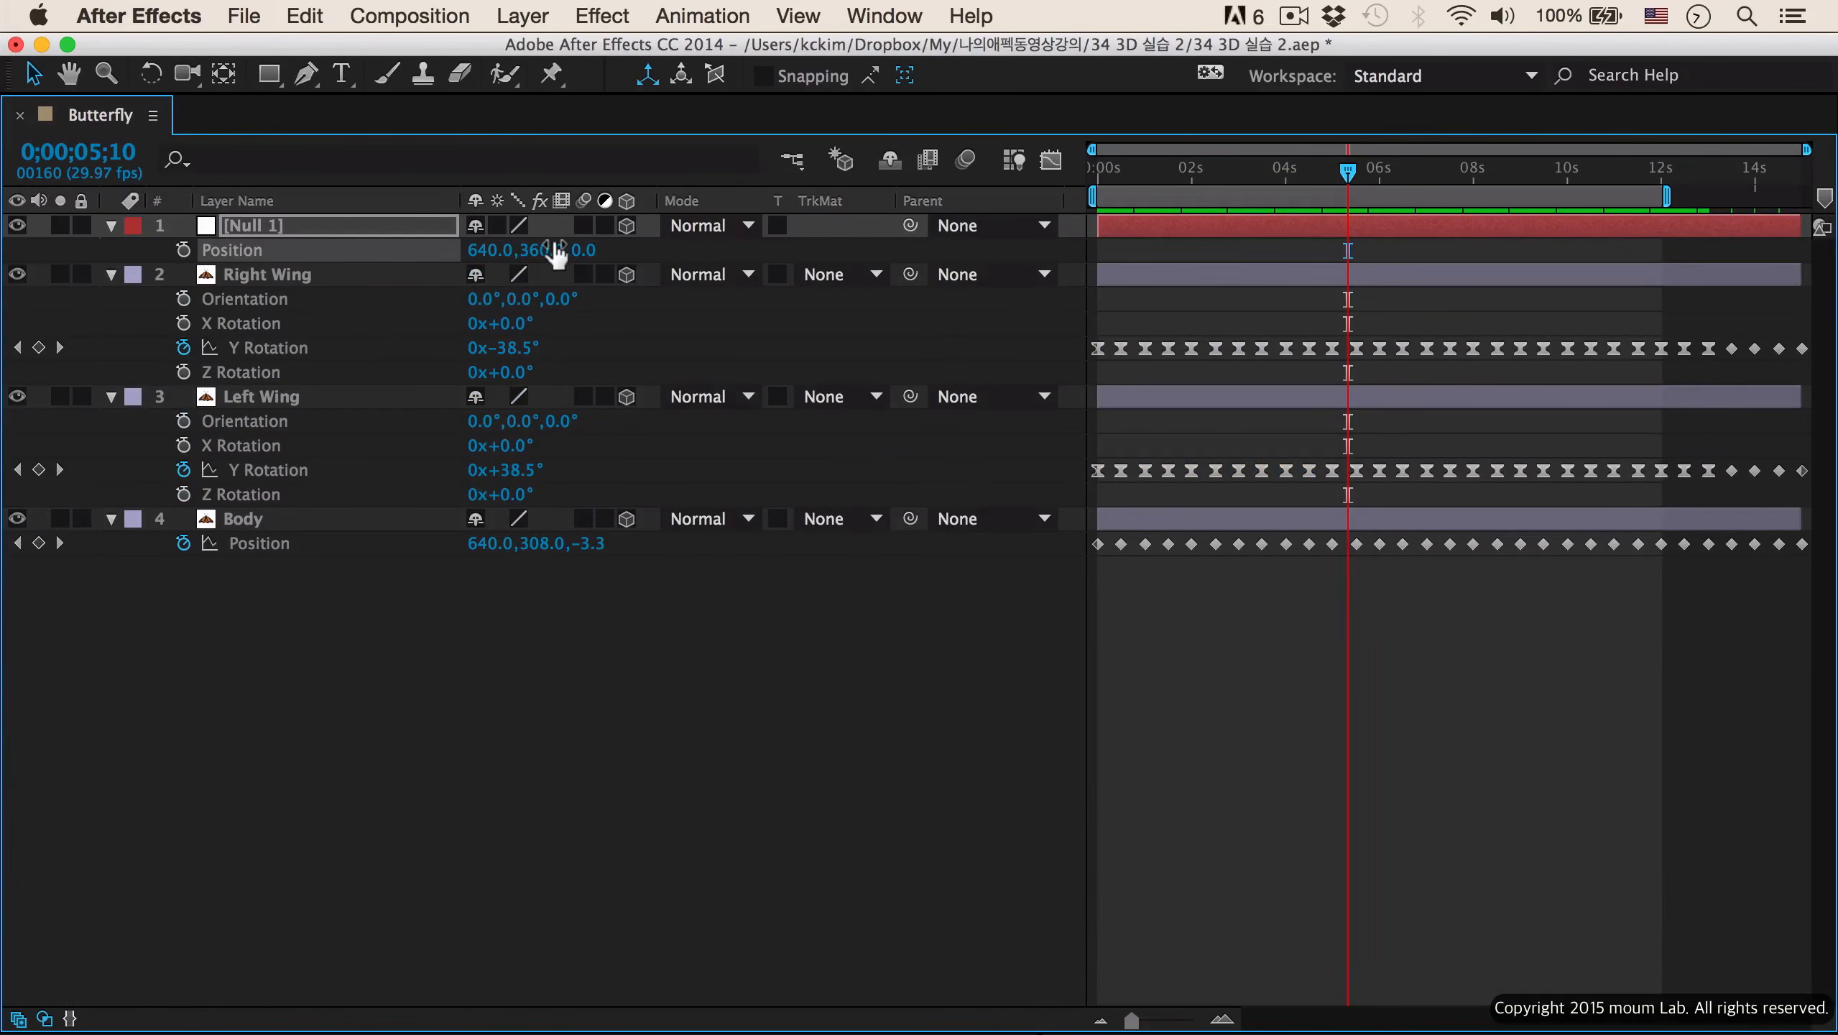
- Reorder the Body layer to sit directly below the null and set the current time to 0;00;00;00
{"action": "left_click", "coordinate": [350, 522]}
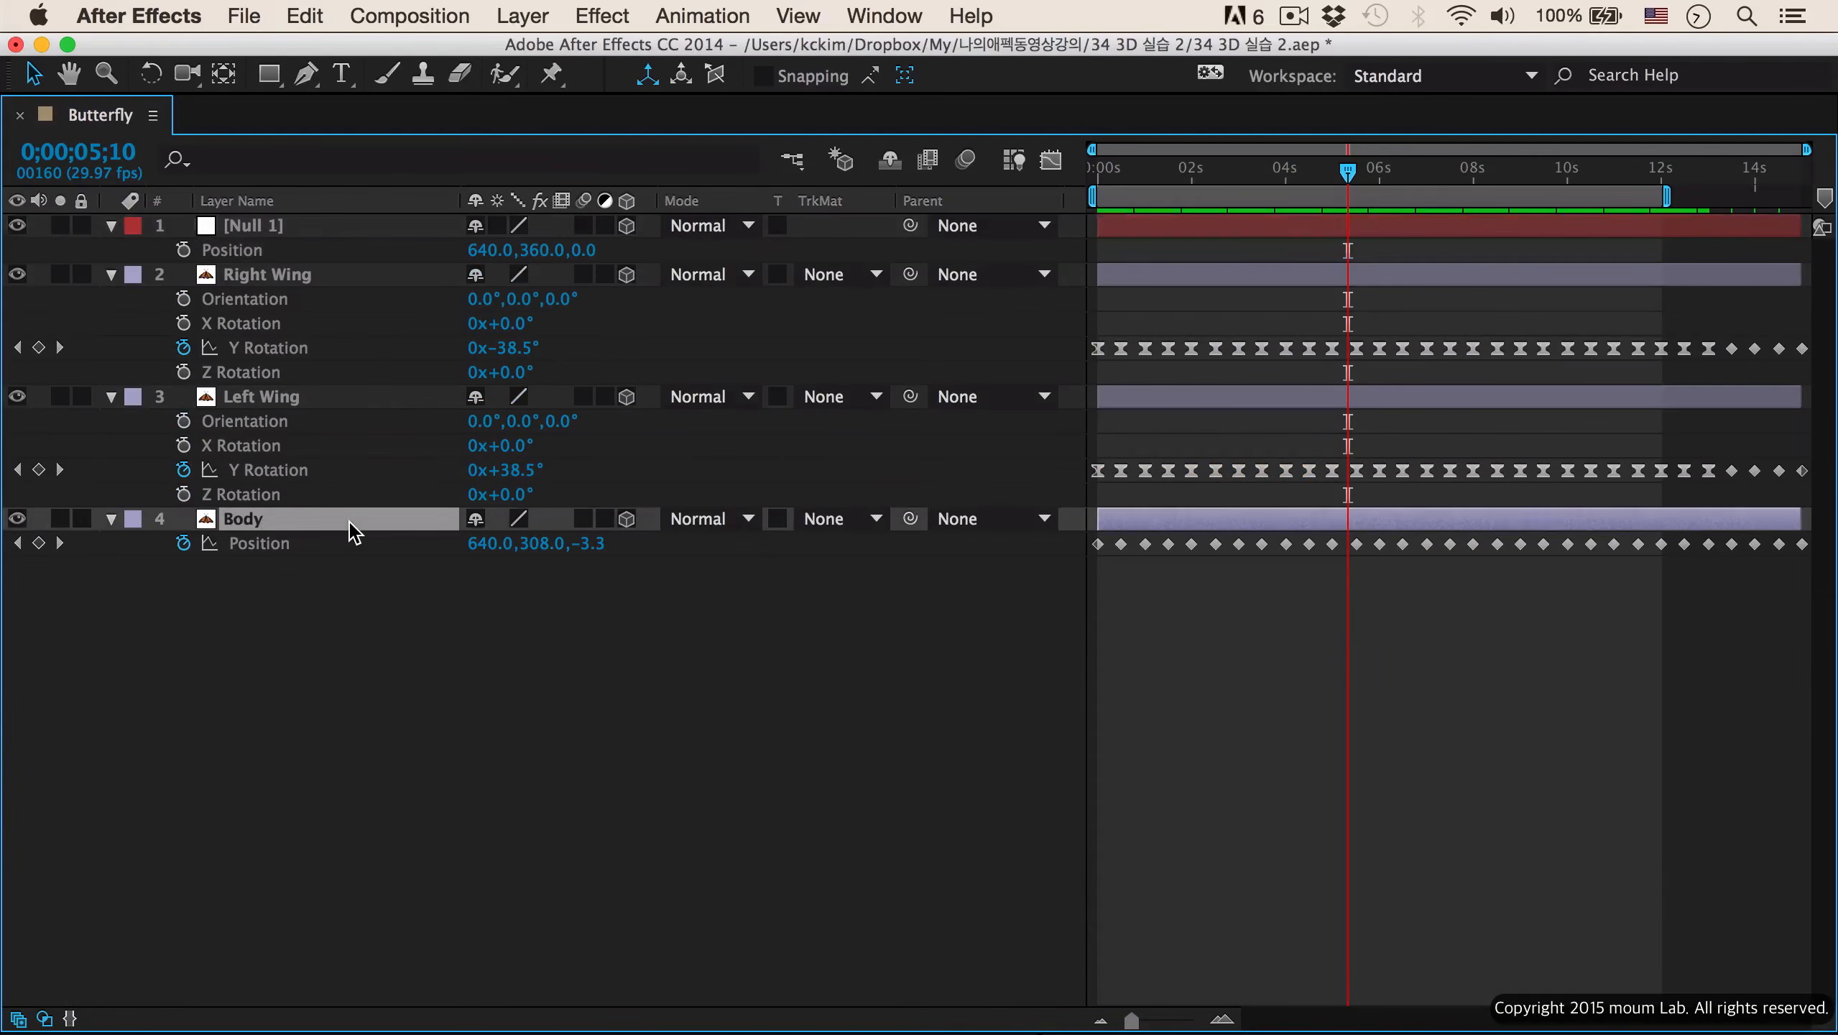
{"action": "left_click_drag", "start_coordinate": [347, 277], "coordinate": [348, 269]}
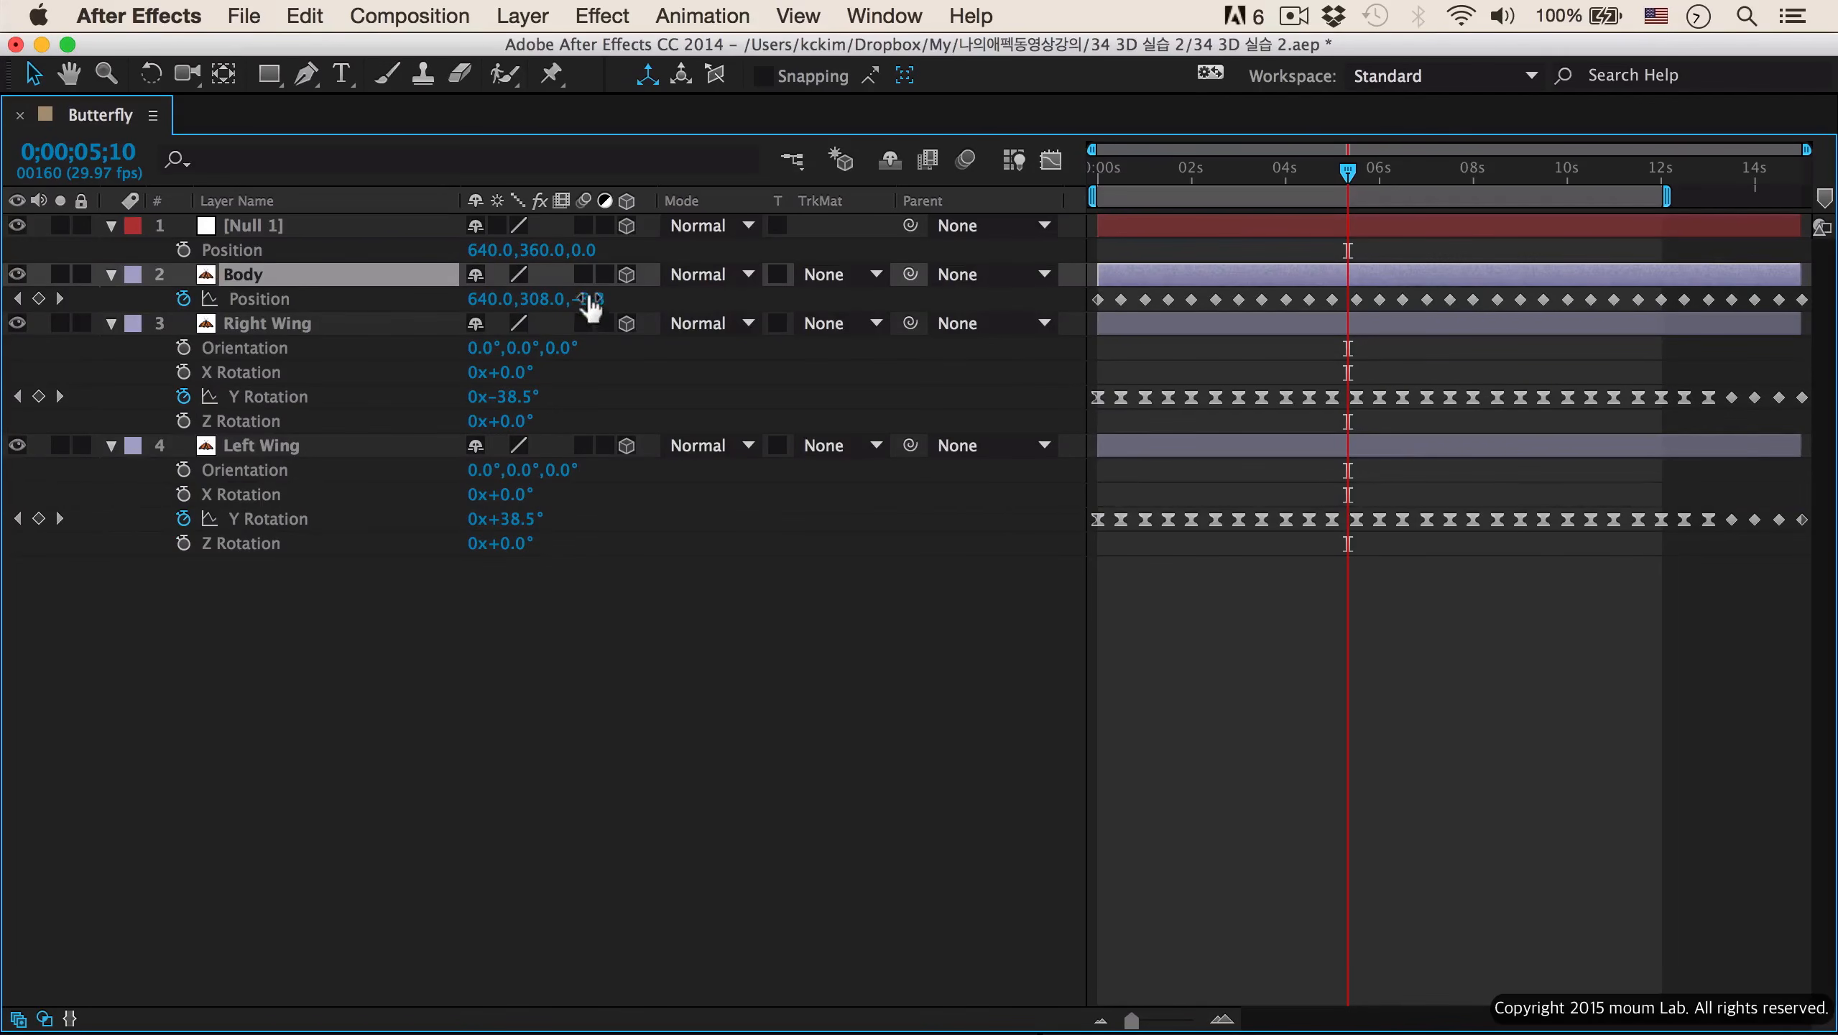
{"action": "left_click_drag", "start_coordinate": [1345, 181], "coordinate": [1083, 218]}
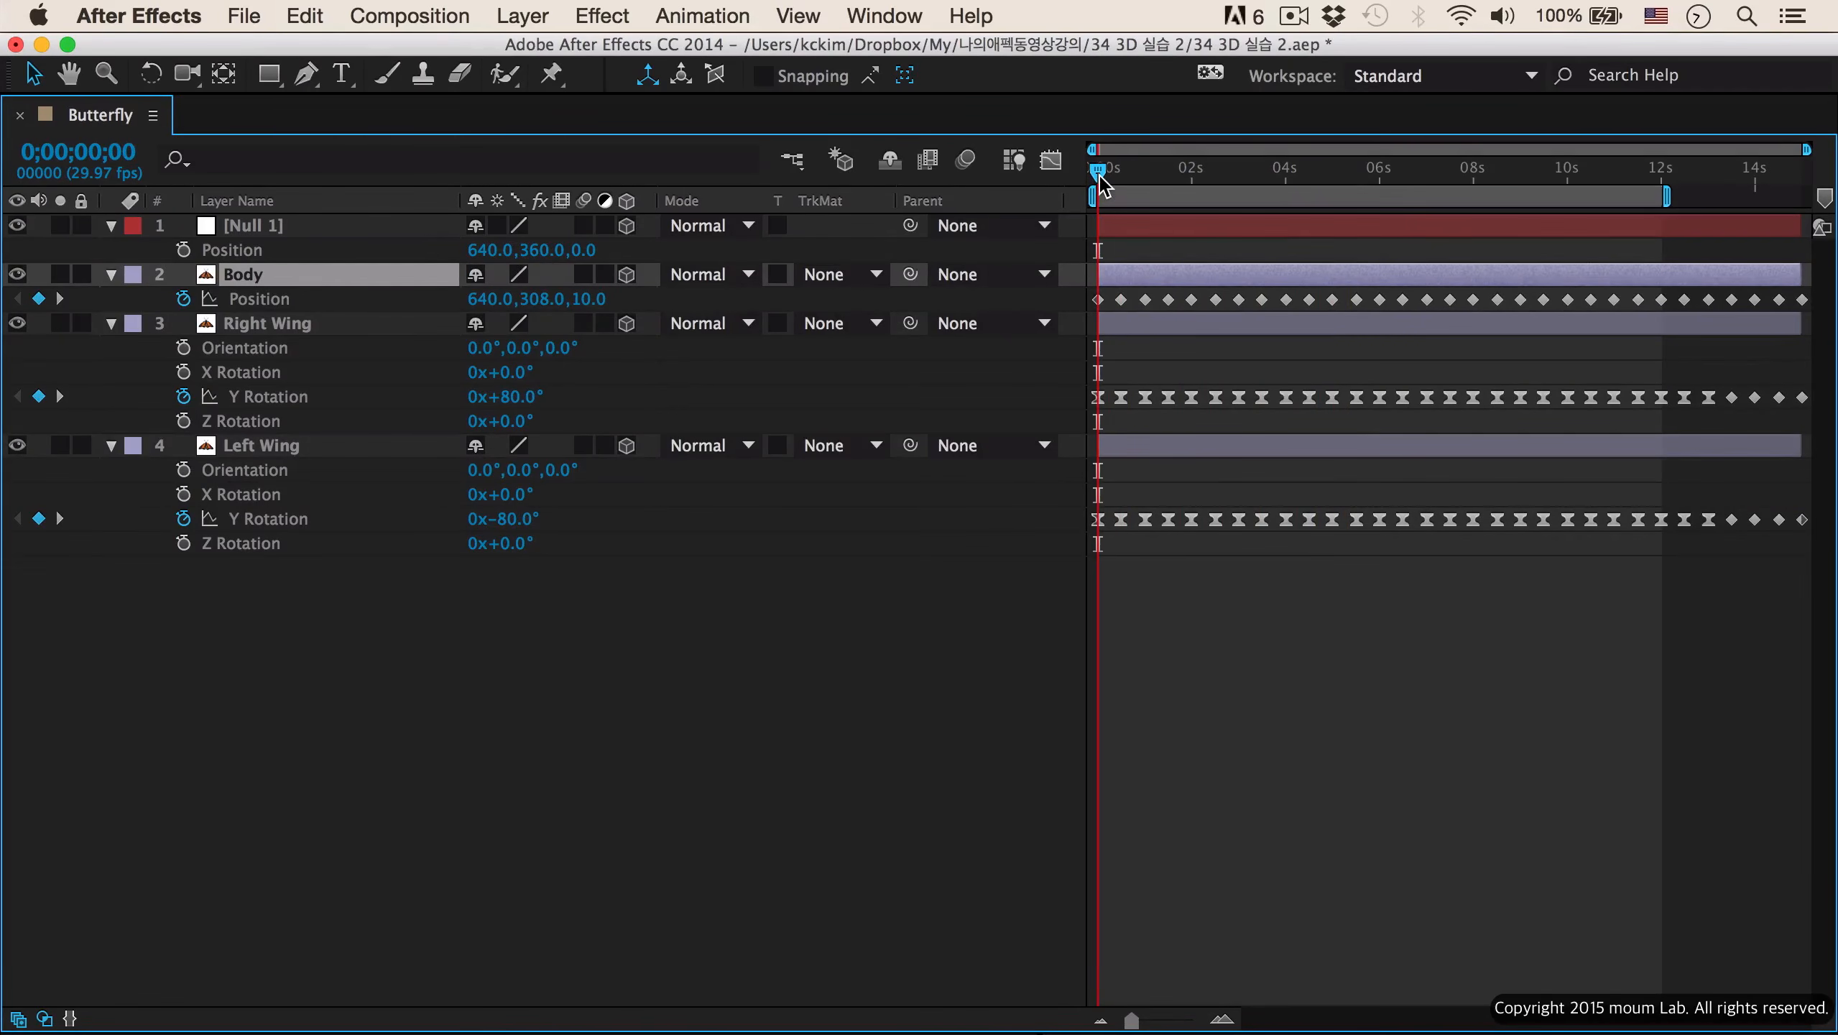
{"action": "mouse_move", "coordinate": [1101, 183]}
{"action": "left_mouse_down"}
{"action": "mouse_move", "coordinate": [1120, 181]}
{"action": "mouse_move", "coordinate": [1065, 185]}
{"action": "left_mouse_up"}
- Parent both the Right Wing and Left Wing layers to the Body layer
{"action": "left_click", "coordinate": [323, 226]}
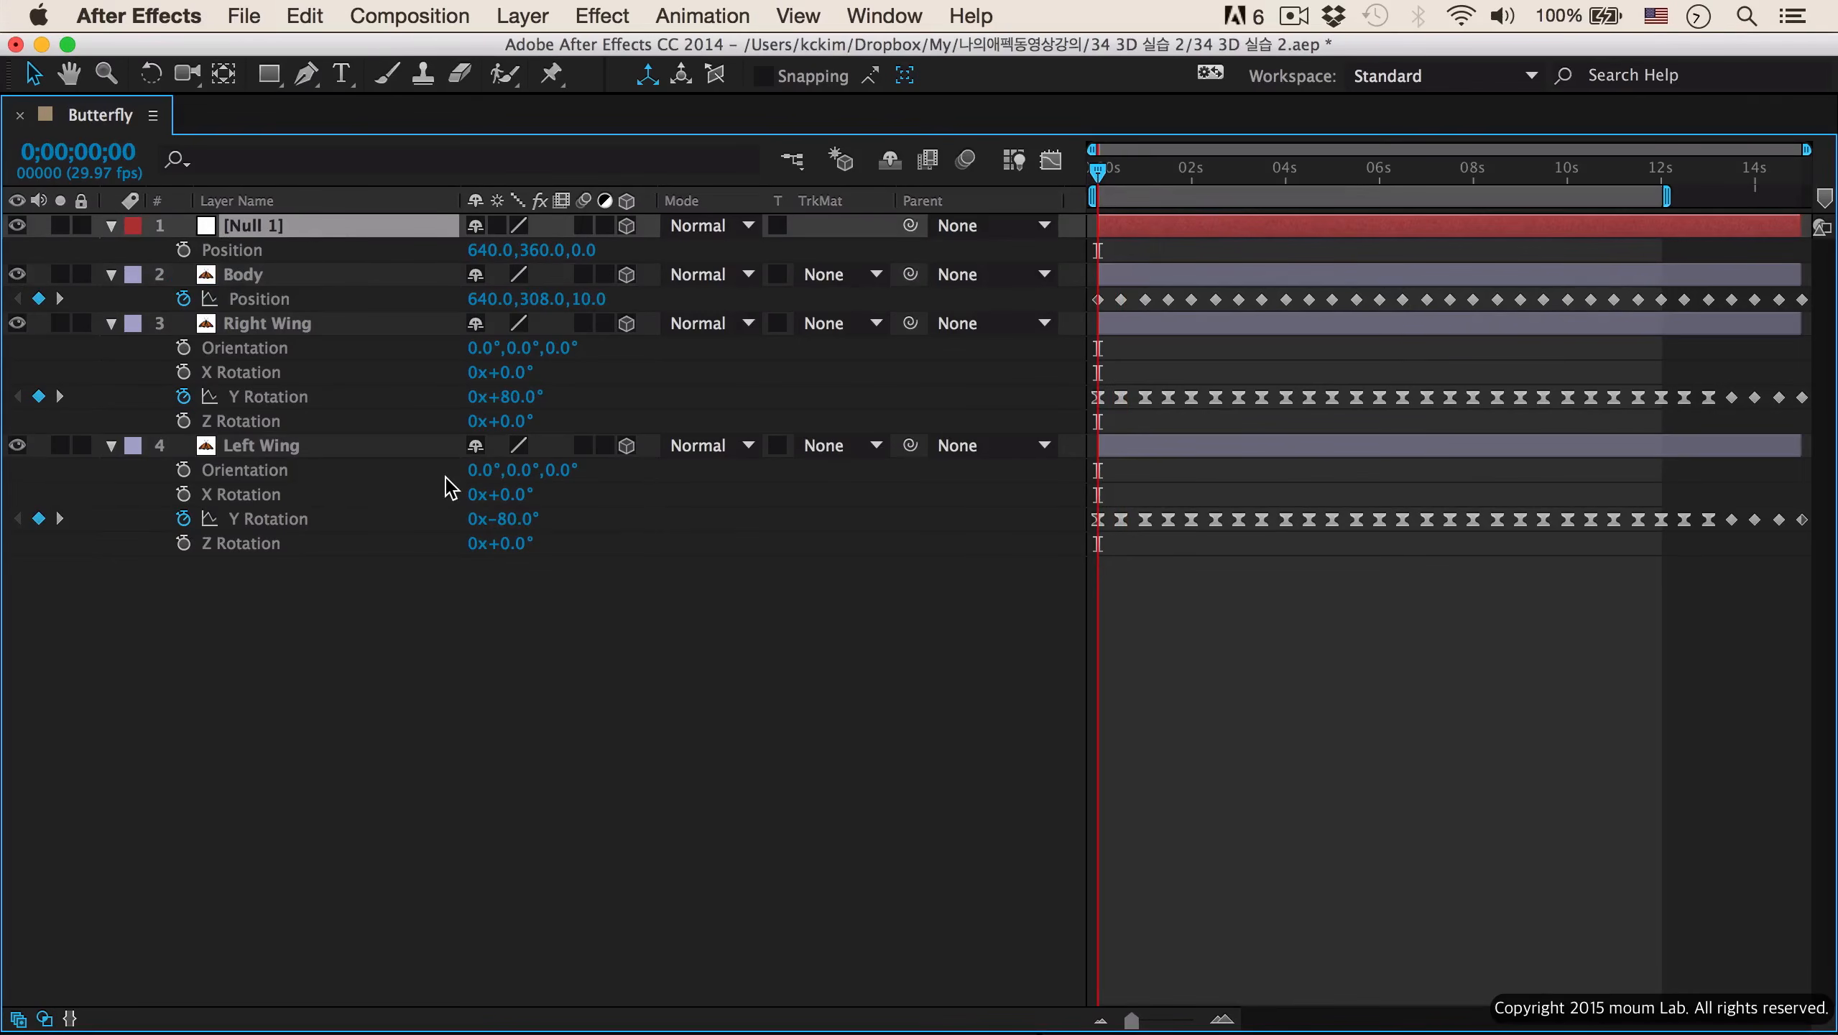
{"action": "key", "text": "grave"}
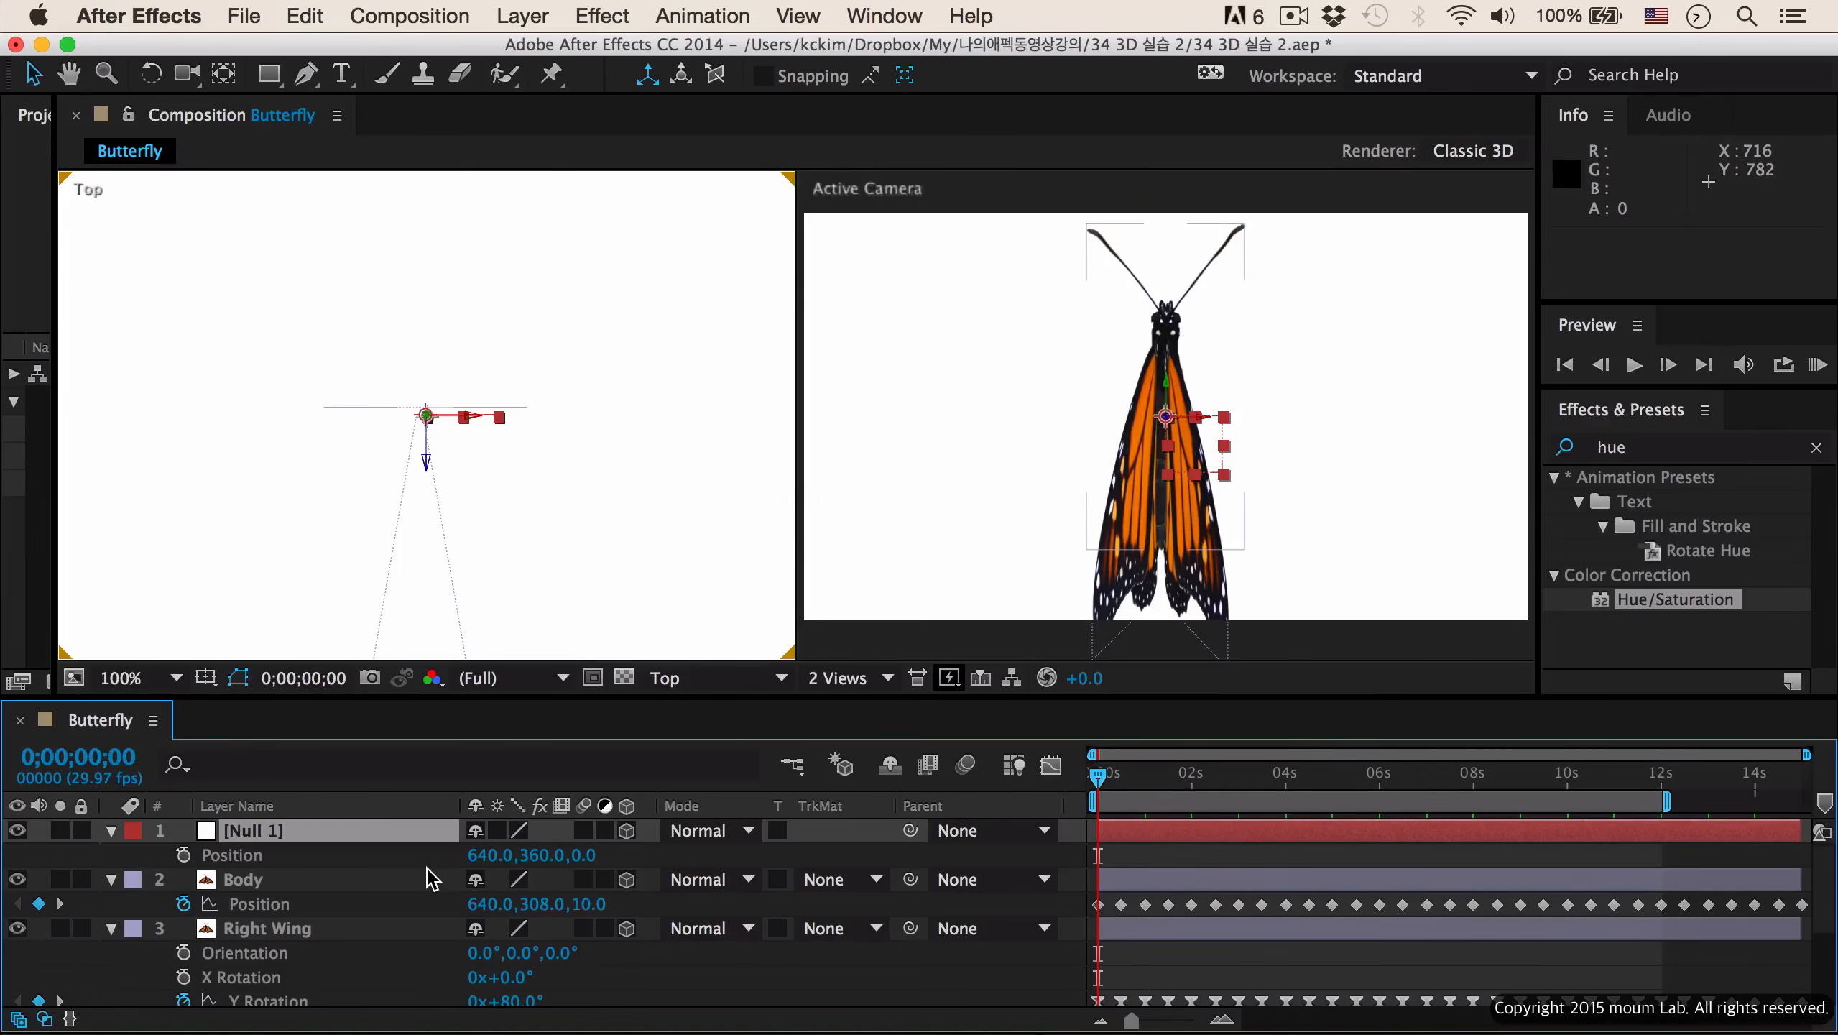
{"action": "key", "text": "grave"}
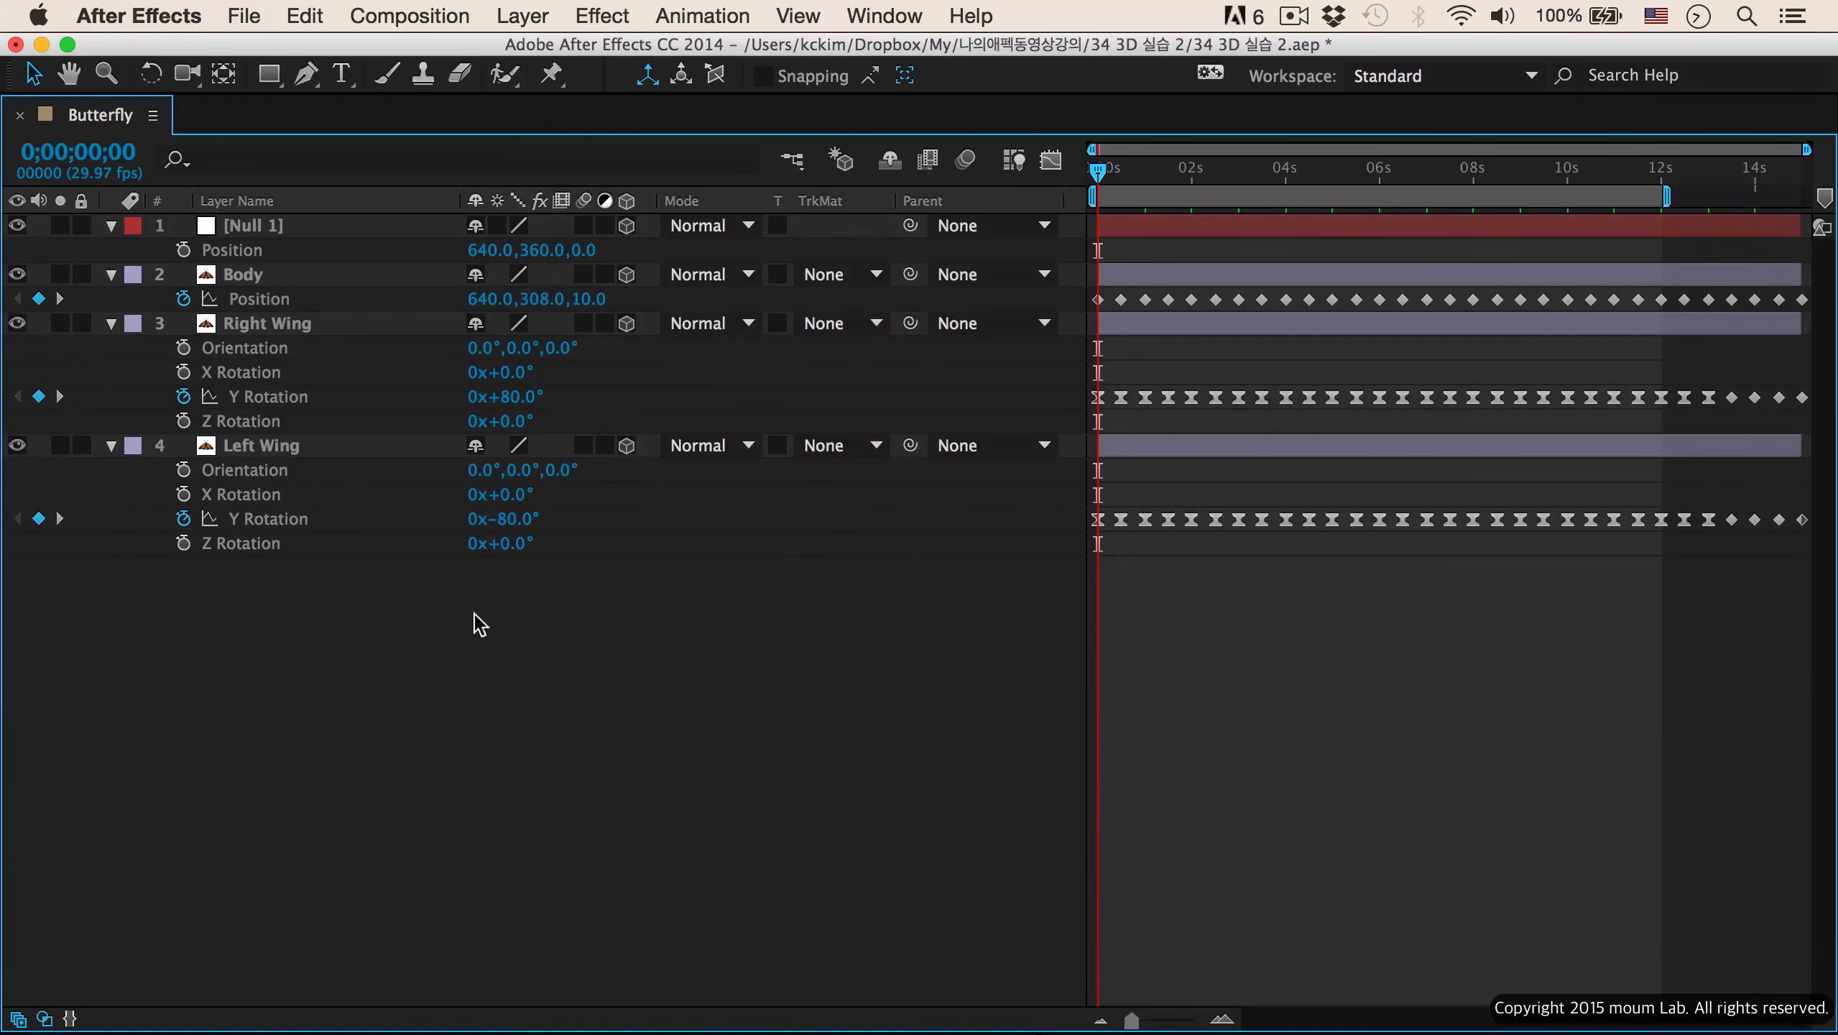
{"action": "left_click", "coordinate": [312, 329]}
{"action": "left_click", "coordinate": [330, 450], "text": "shift"}
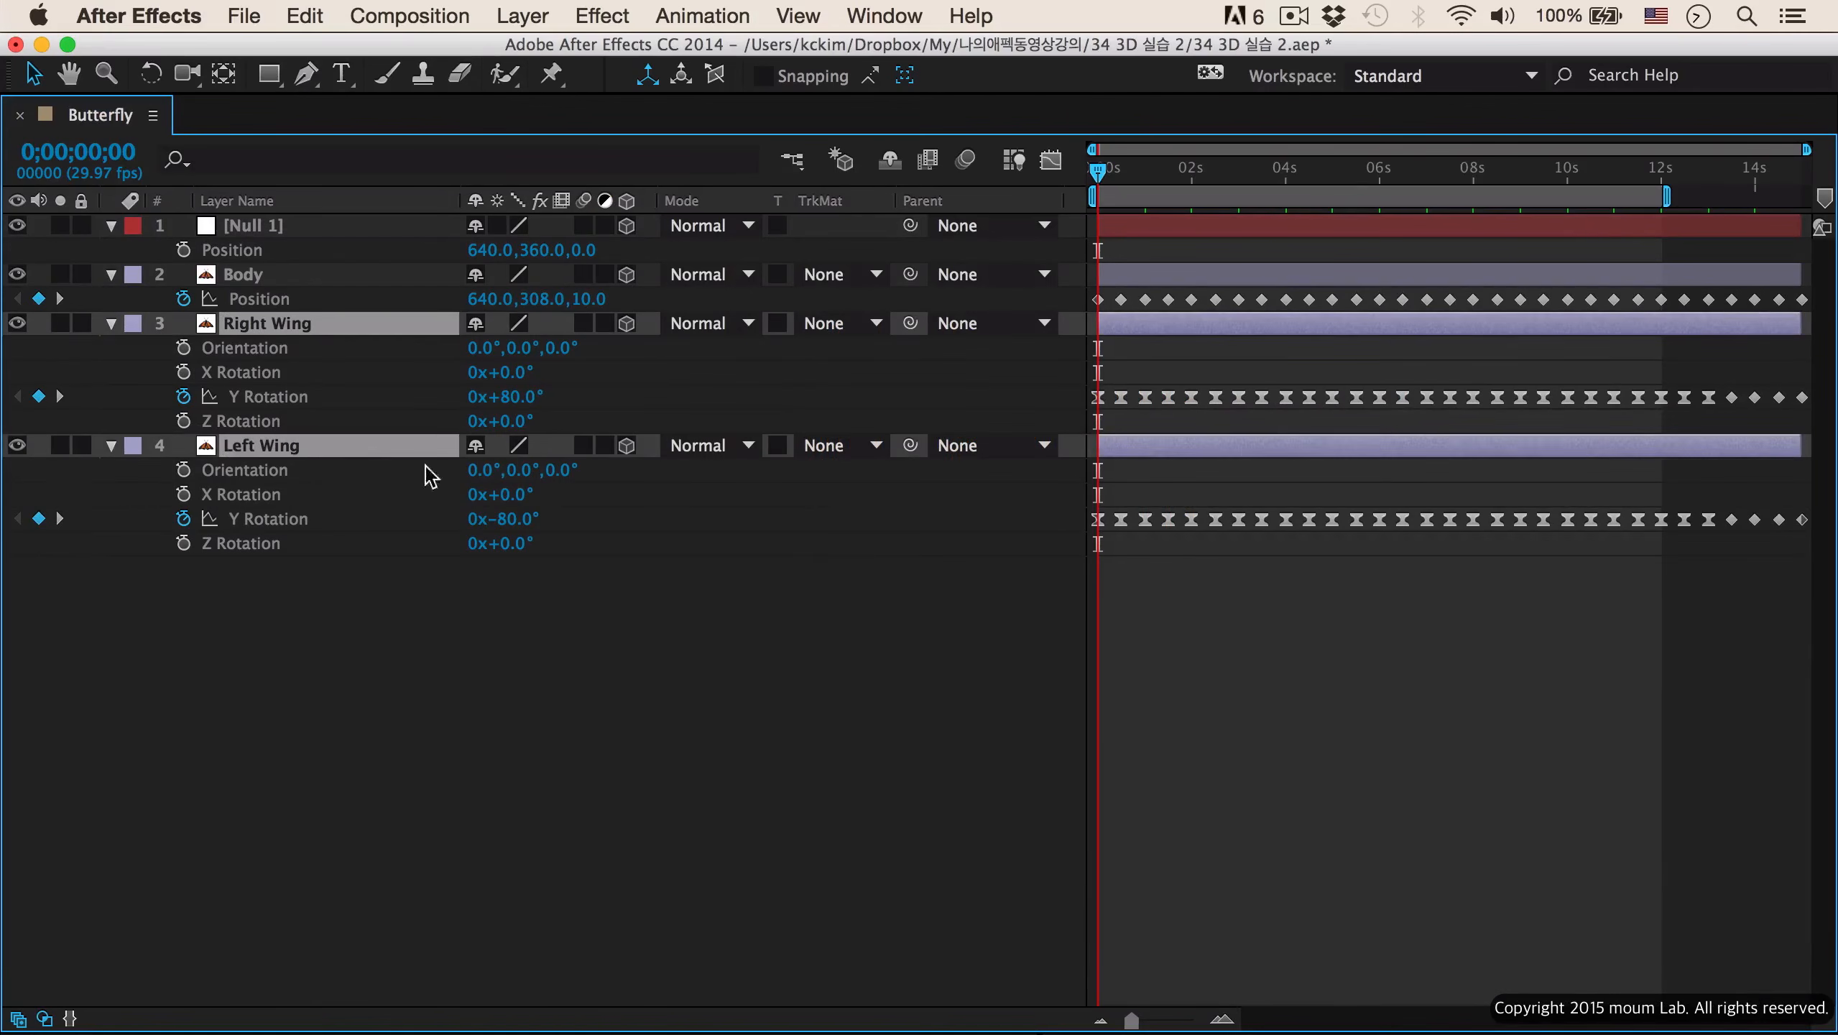
{"action": "left_click_drag", "start_coordinate": [910, 445], "coordinate": [290, 276]}
- Parent the Body layer to Null 1 and restore the normal workspace layout
{"action": "left_click", "coordinate": [308, 277]}
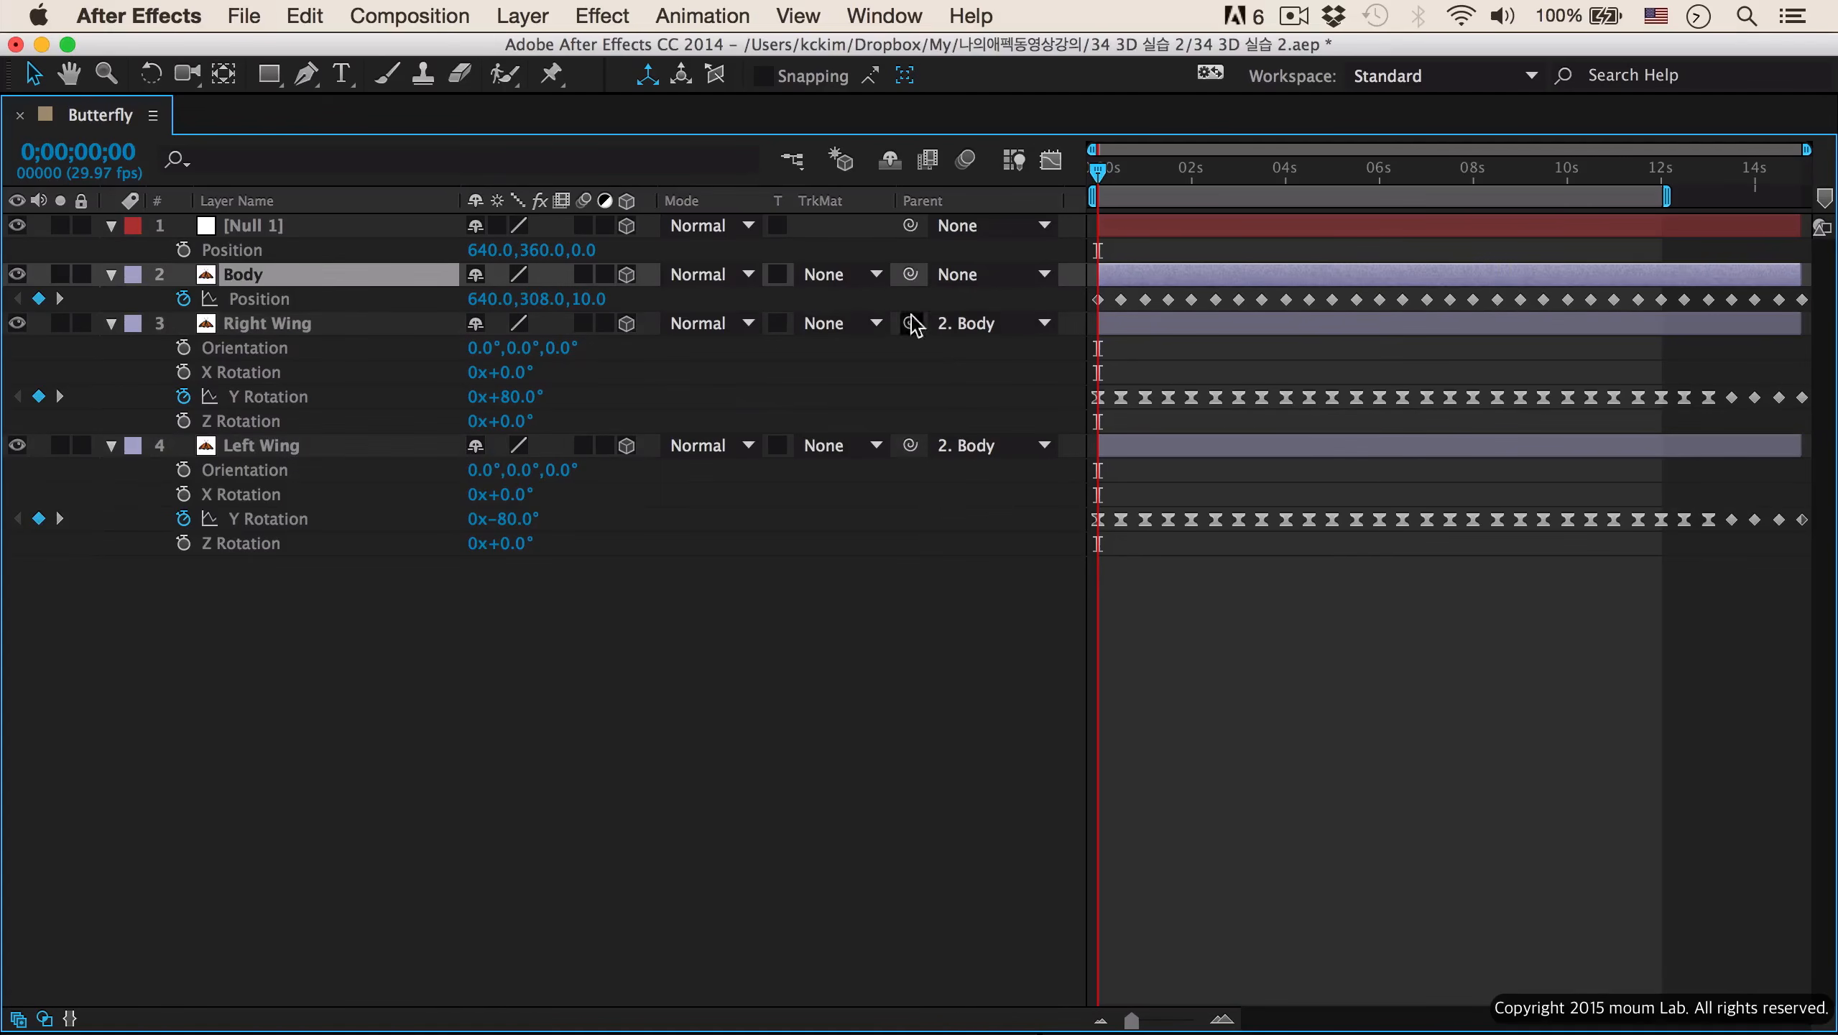
{"action": "left_click_drag", "start_coordinate": [918, 275], "coordinate": [278, 230]}
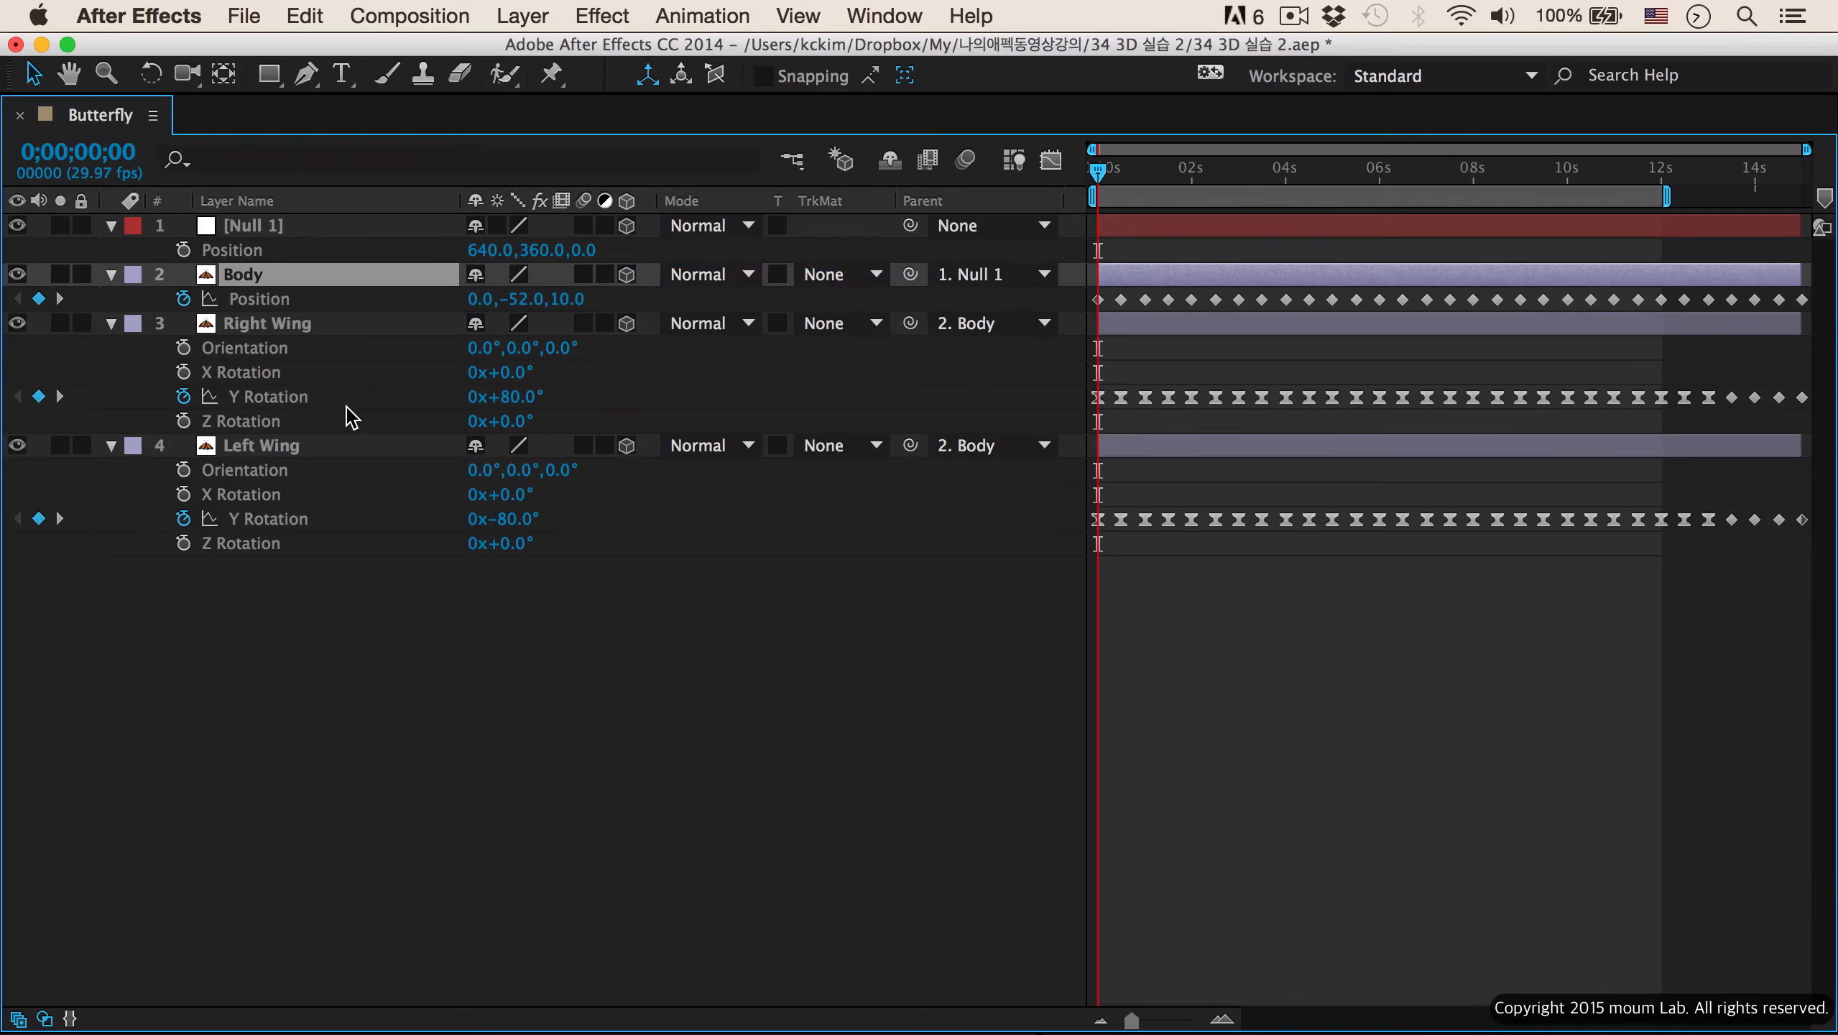
{"action": "key", "text": "grave"}
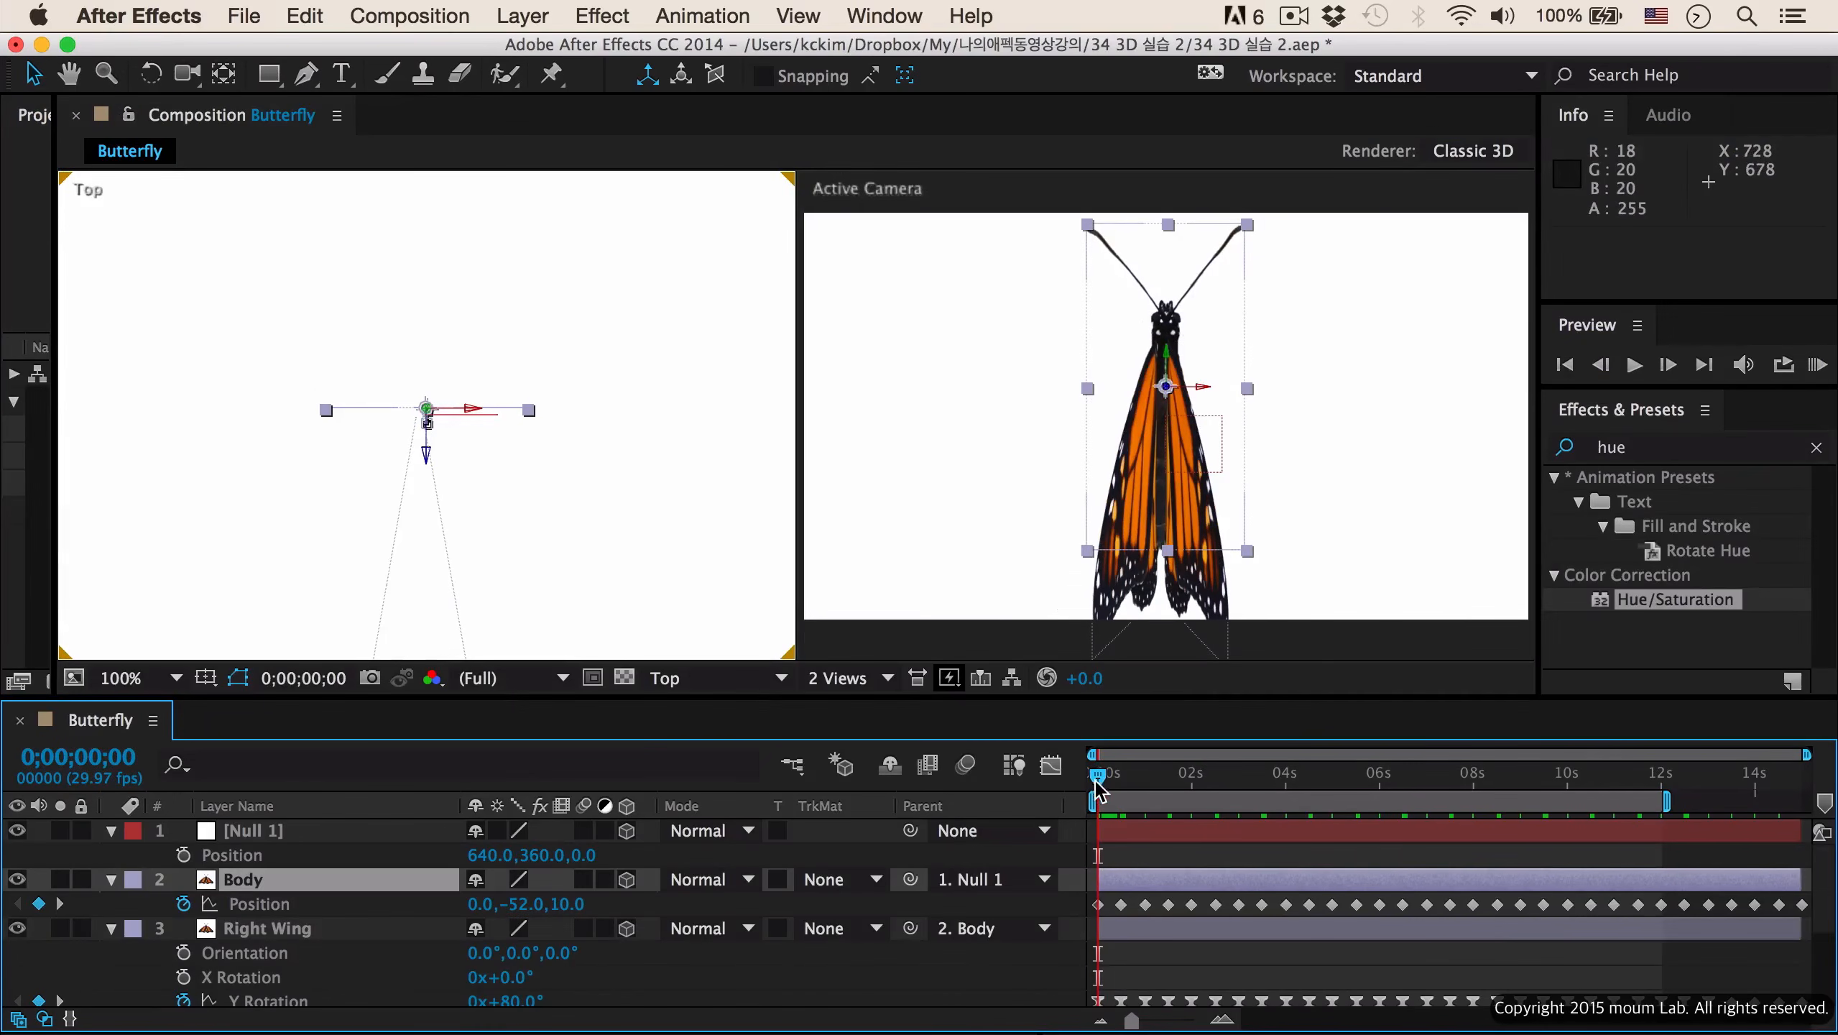
- Move to 0;00;00;06 and set the Body layer's Scale to 35%
{"action": "left_click_drag", "start_coordinate": [1098, 788], "coordinate": [1107, 787]}
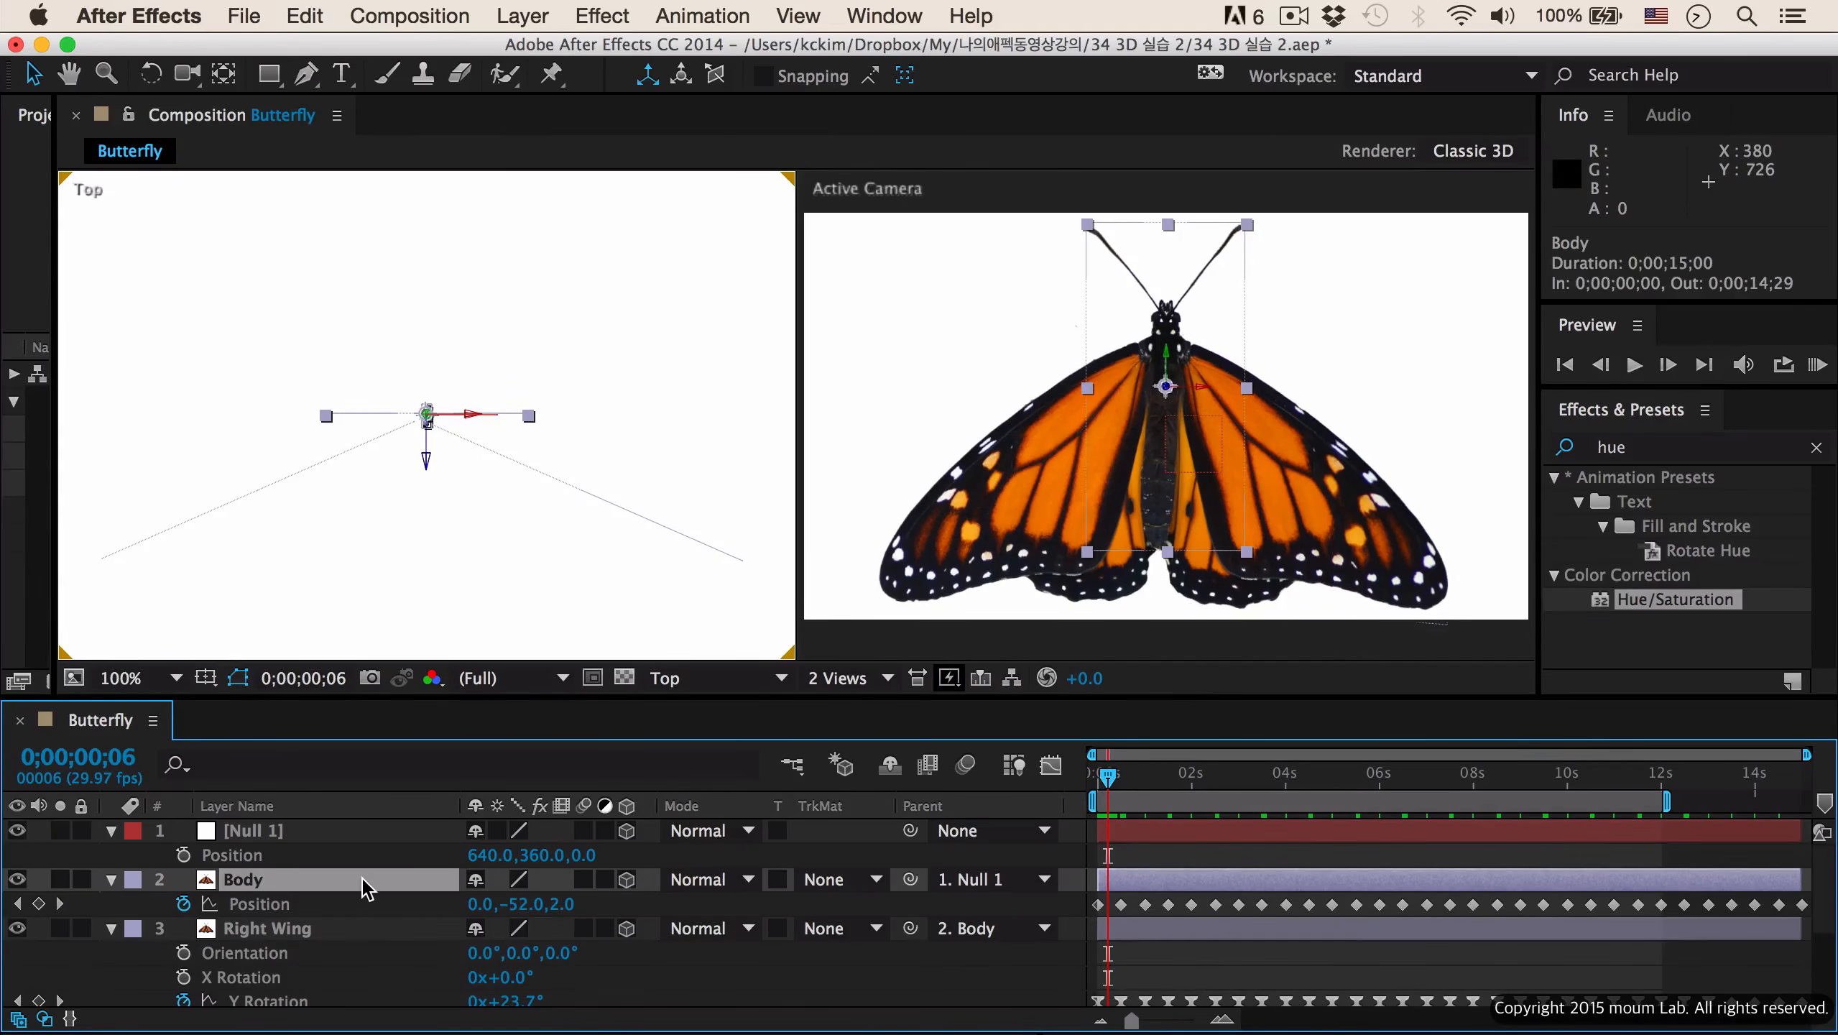
{"action": "key", "text": "s"}
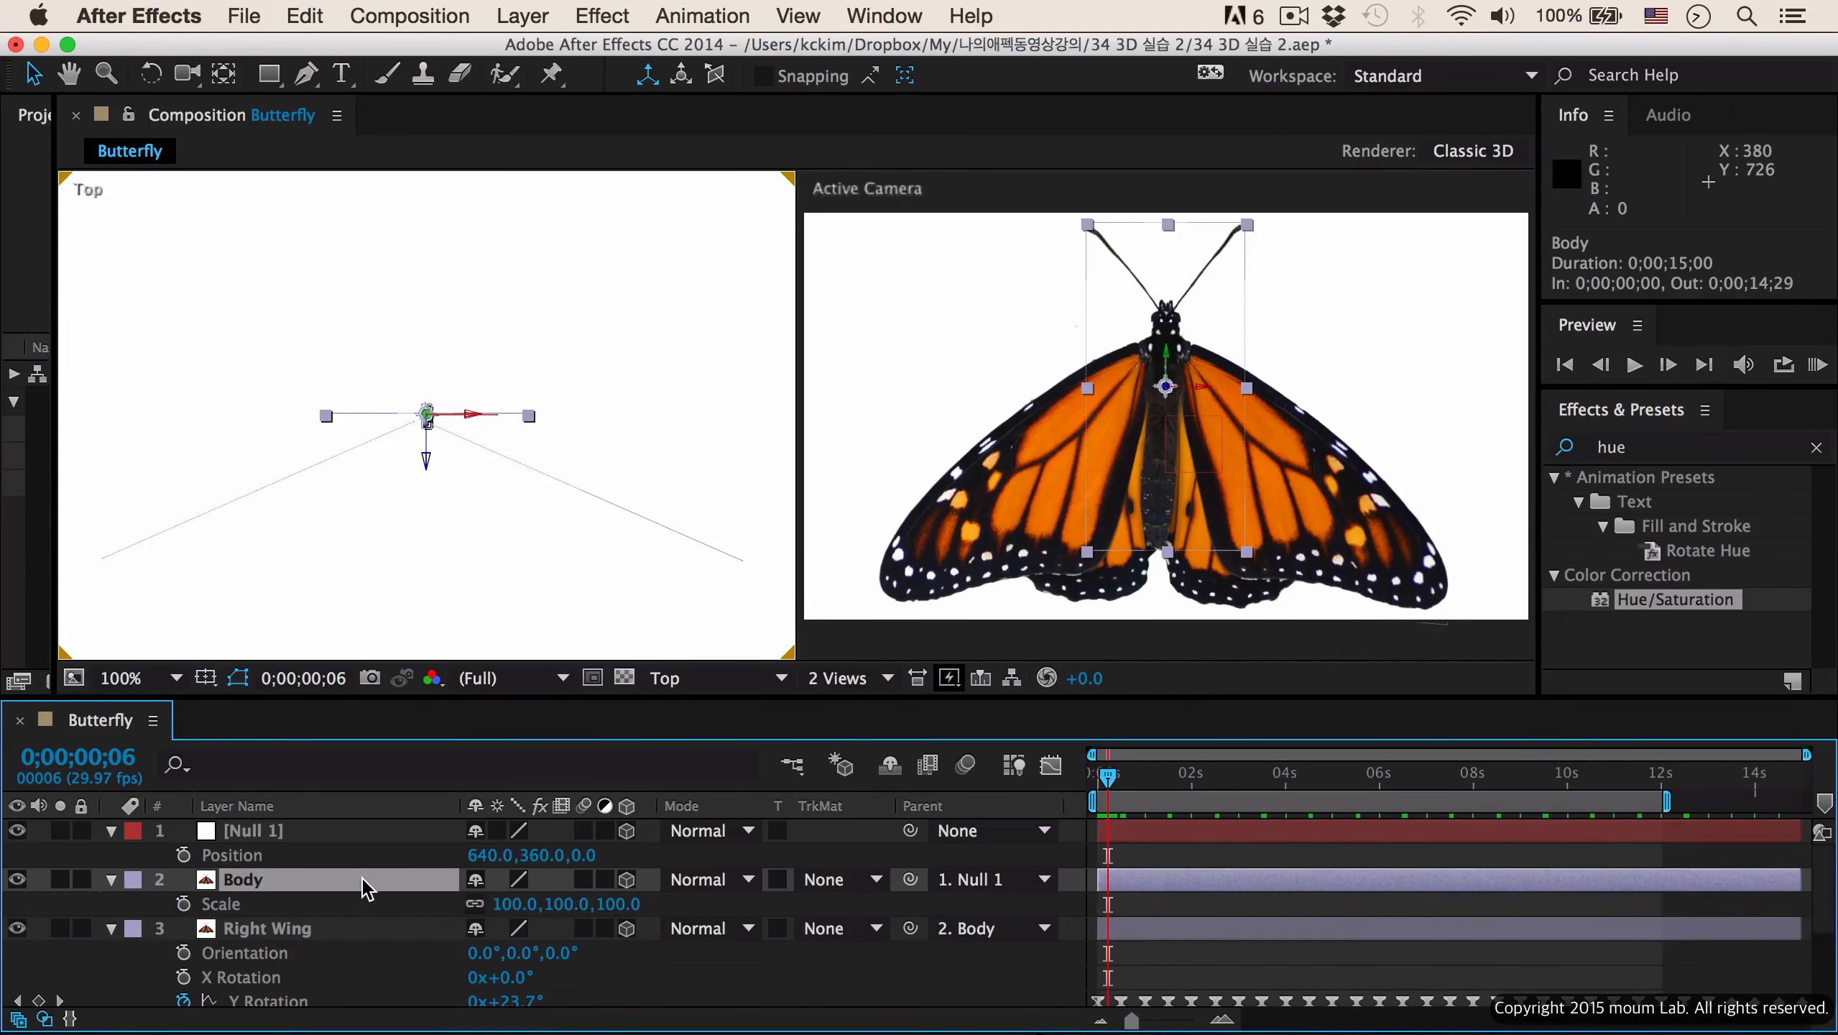
{"action": "left_click", "coordinate": [520, 904]}
{"action": "type", "text": "35"}
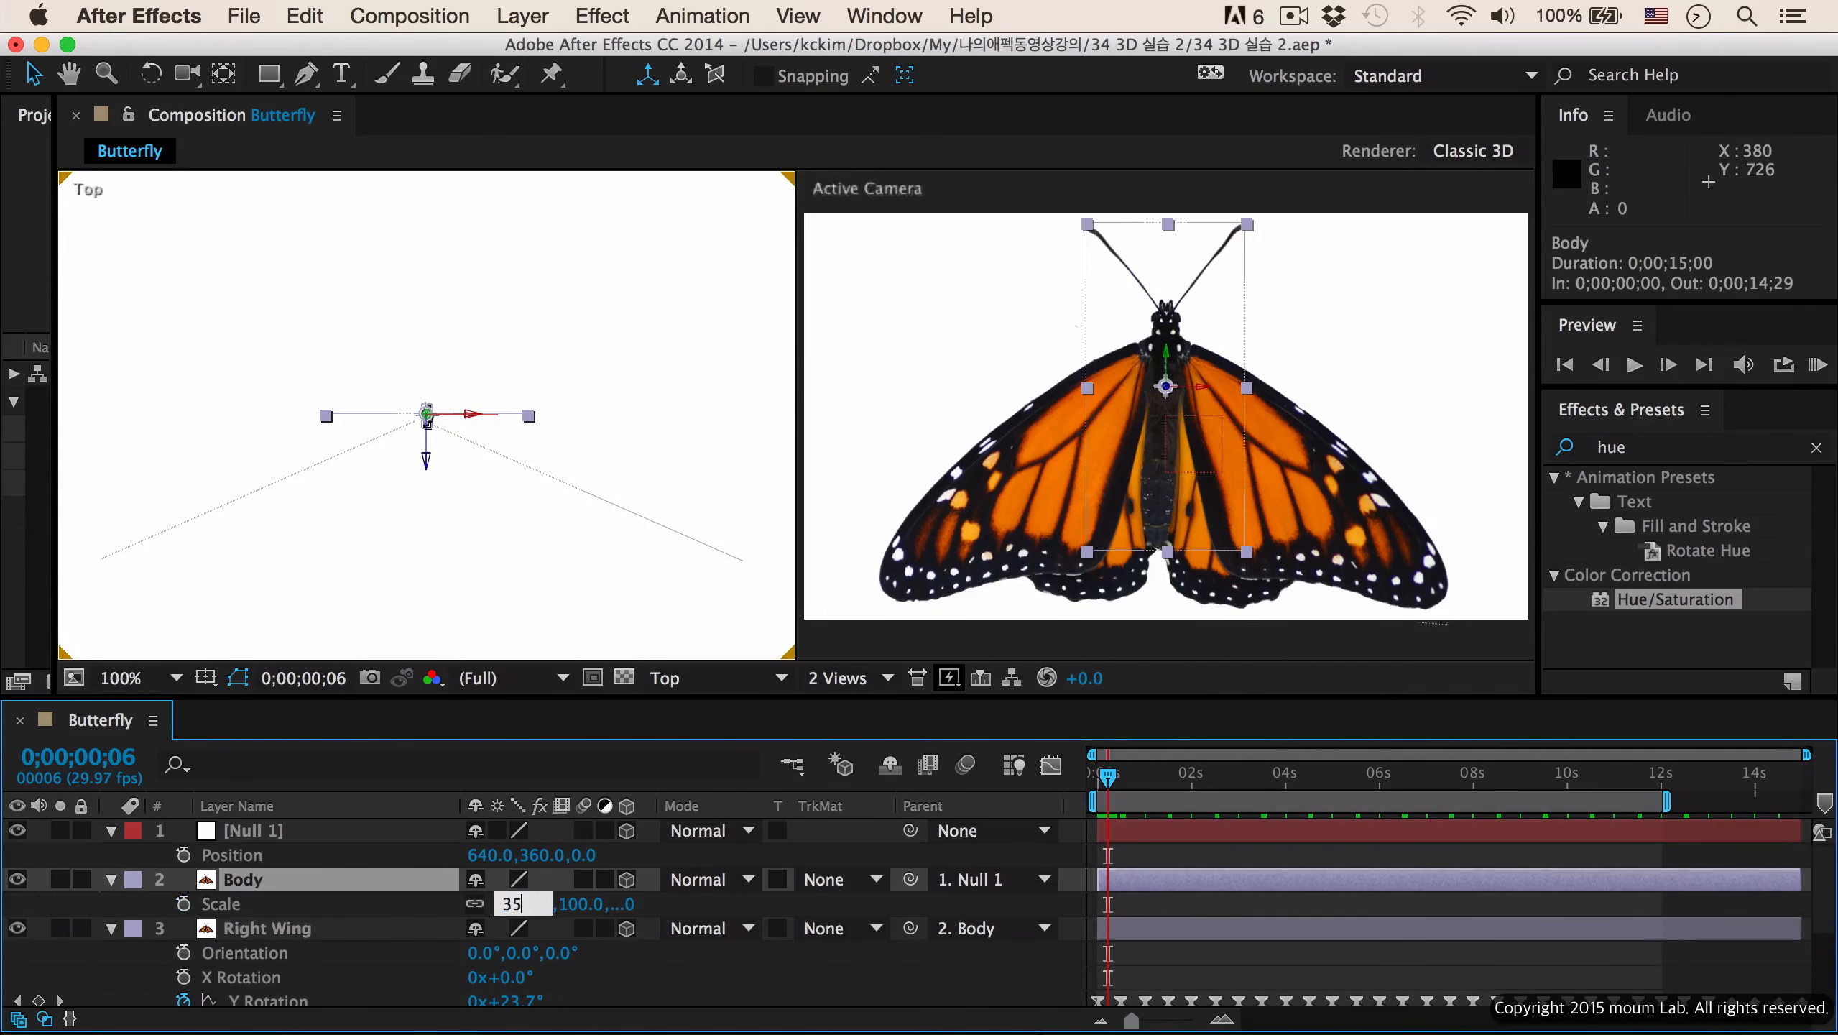
{"action": "key", "text": "Return"}
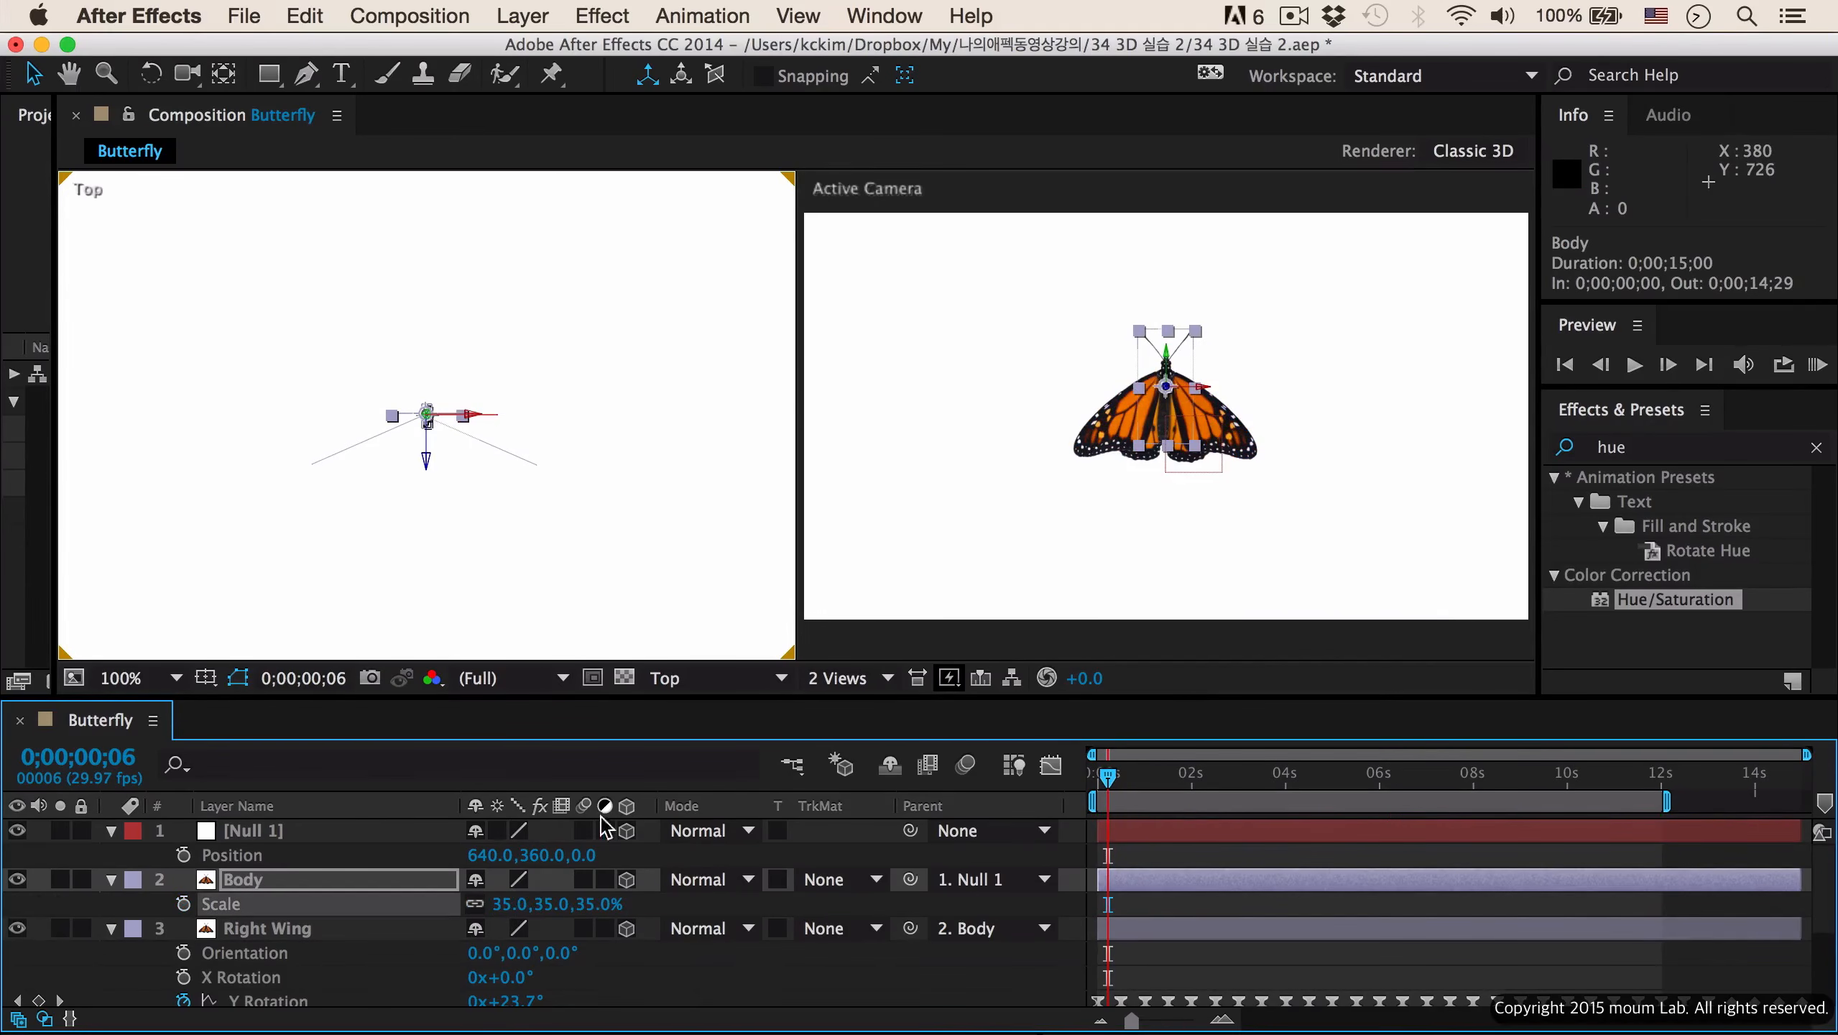
- Move the null to about 571, 482 in the Active Camera view and reveal its rotation properties alongside Position
{"action": "left_click", "coordinate": [347, 842]}
{"action": "left_click_drag", "start_coordinate": [1200, 445], "coordinate": [1159, 518]}
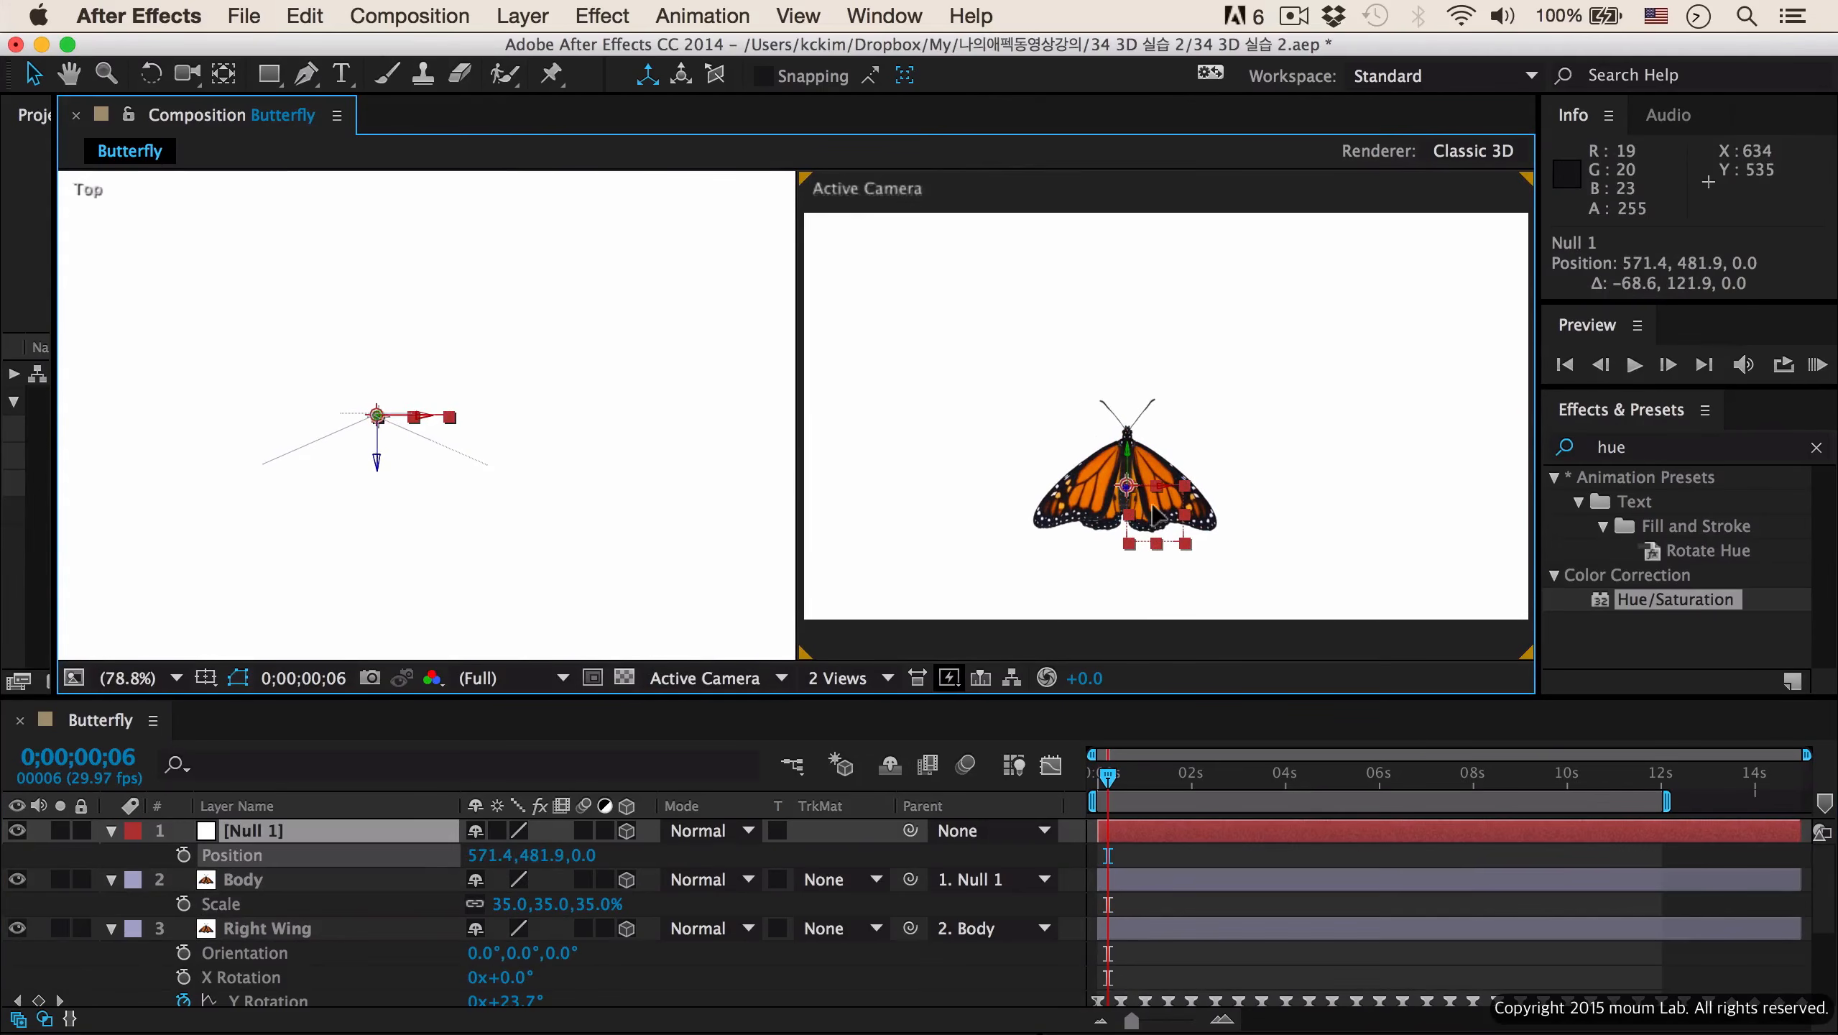
{"action": "key", "text": "shift+r"}
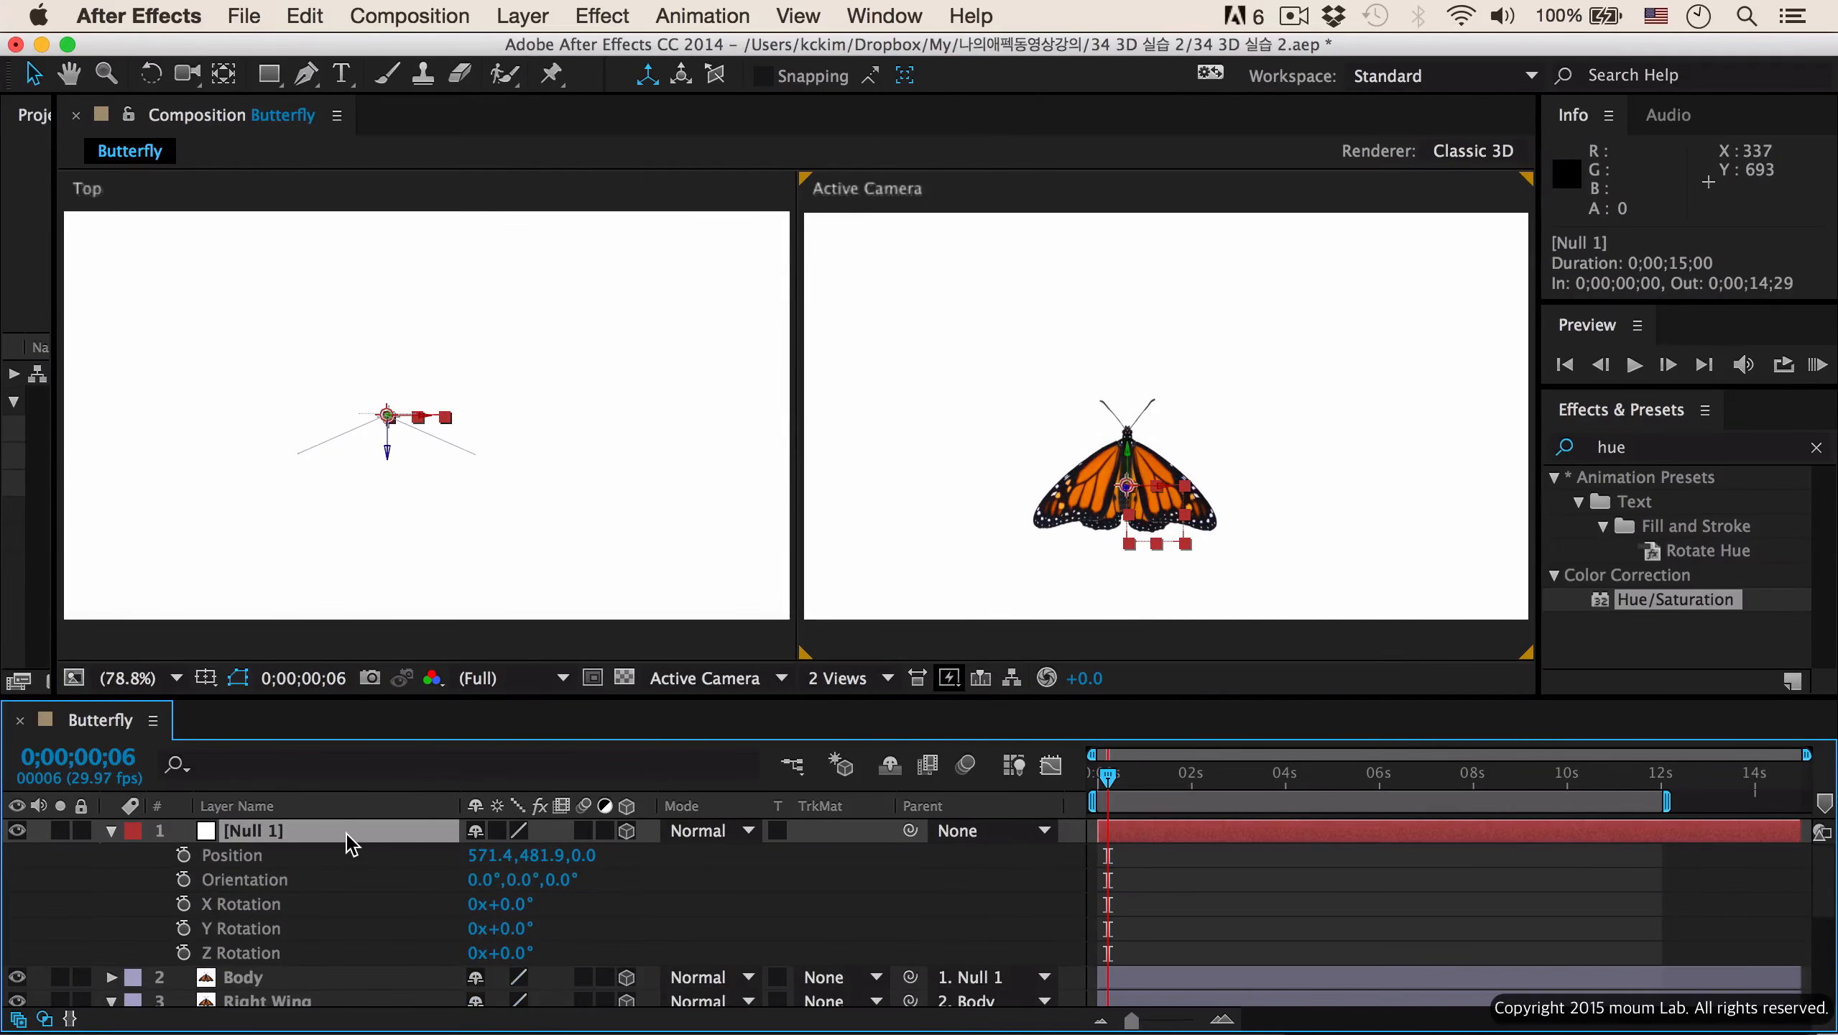
{"action": "left_click", "coordinate": [227, 866]}
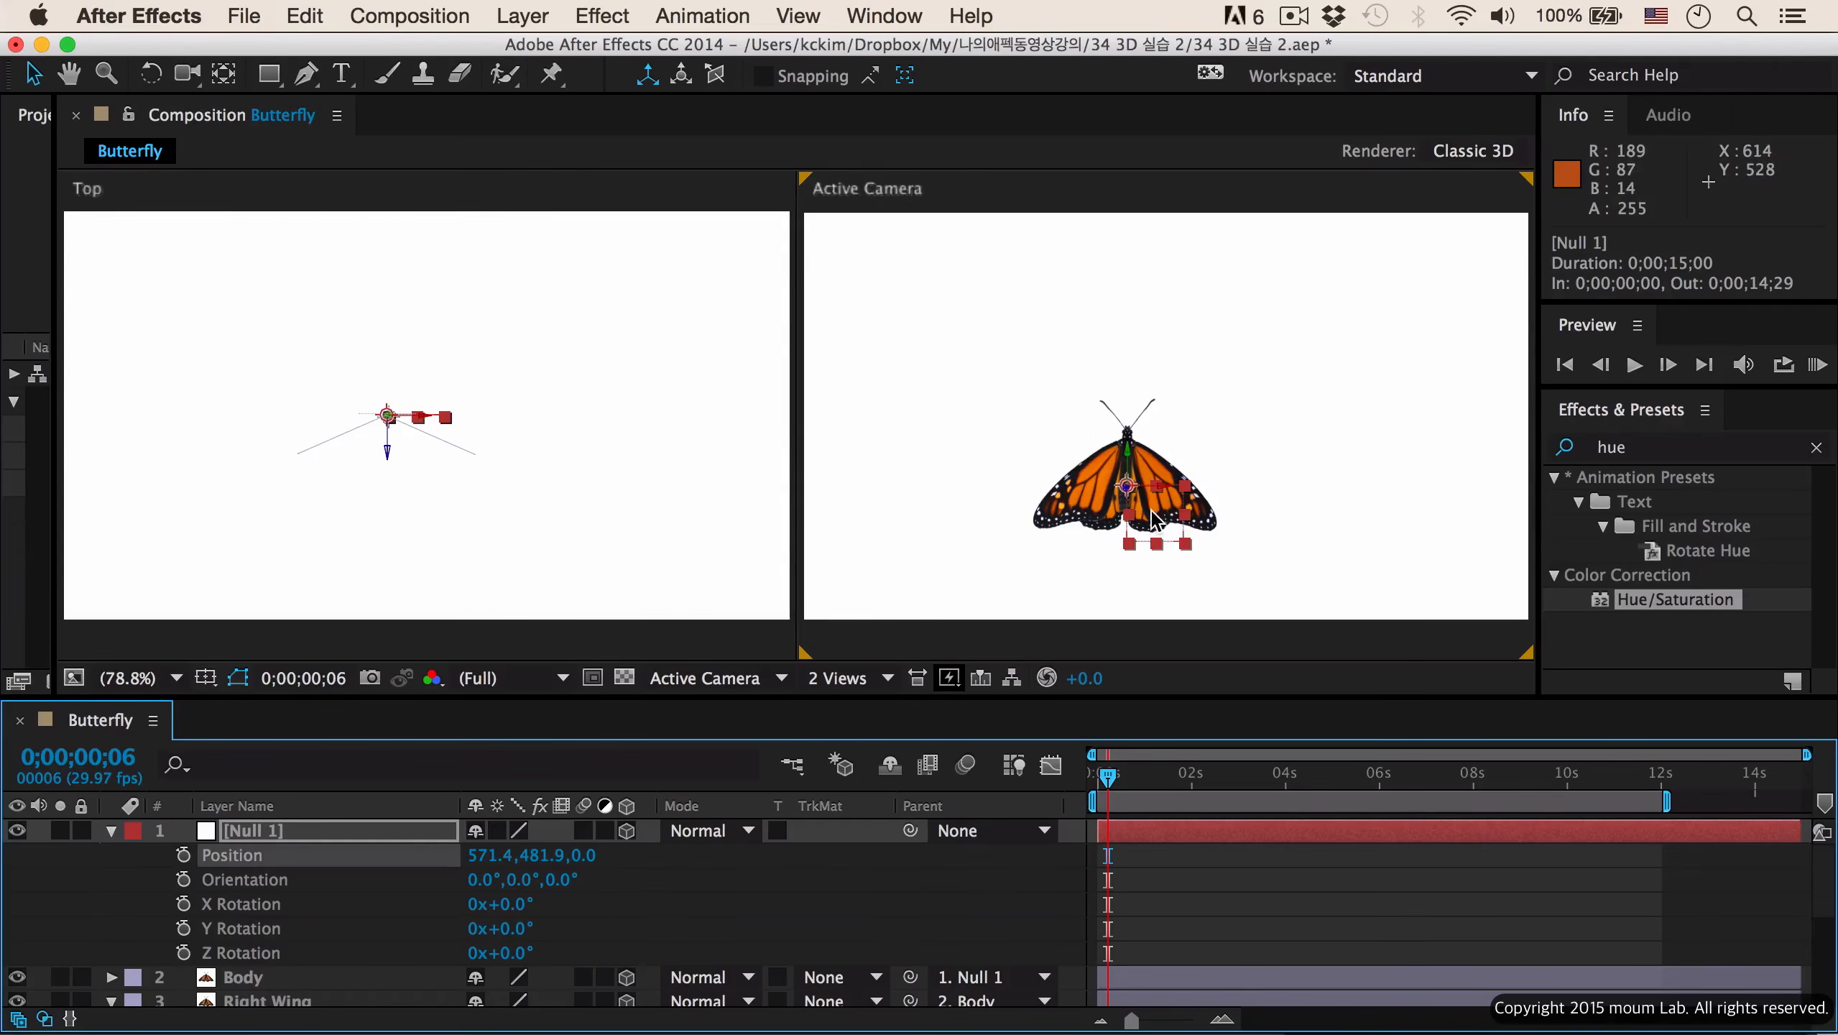
- Move the null to about 208, 599 in the lower left of the frame and set its first Position keyframe at 0;00;00;00
{"action": "left_click_drag", "start_coordinate": [1055, 523], "coordinate": [935, 567]}
{"action": "left_click_drag", "start_coordinate": [1109, 775], "coordinate": [1059, 784]}
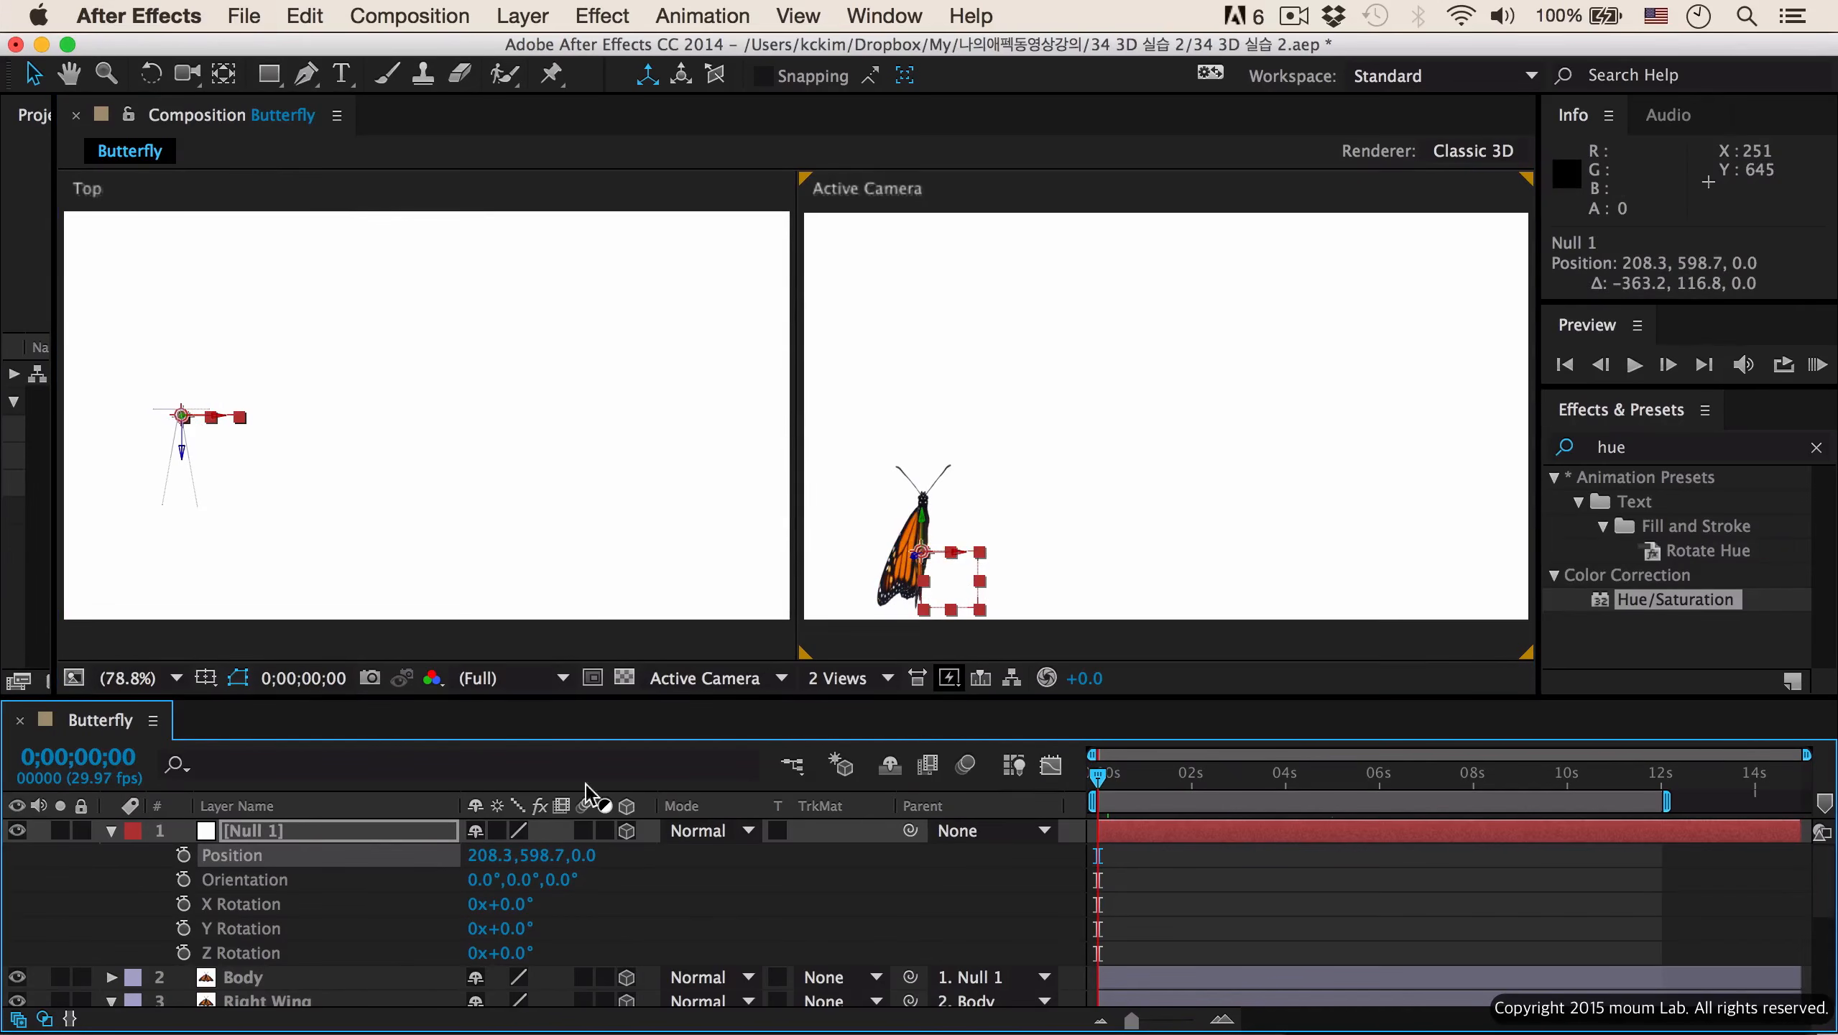
{"action": "left_click", "coordinate": [183, 856]}
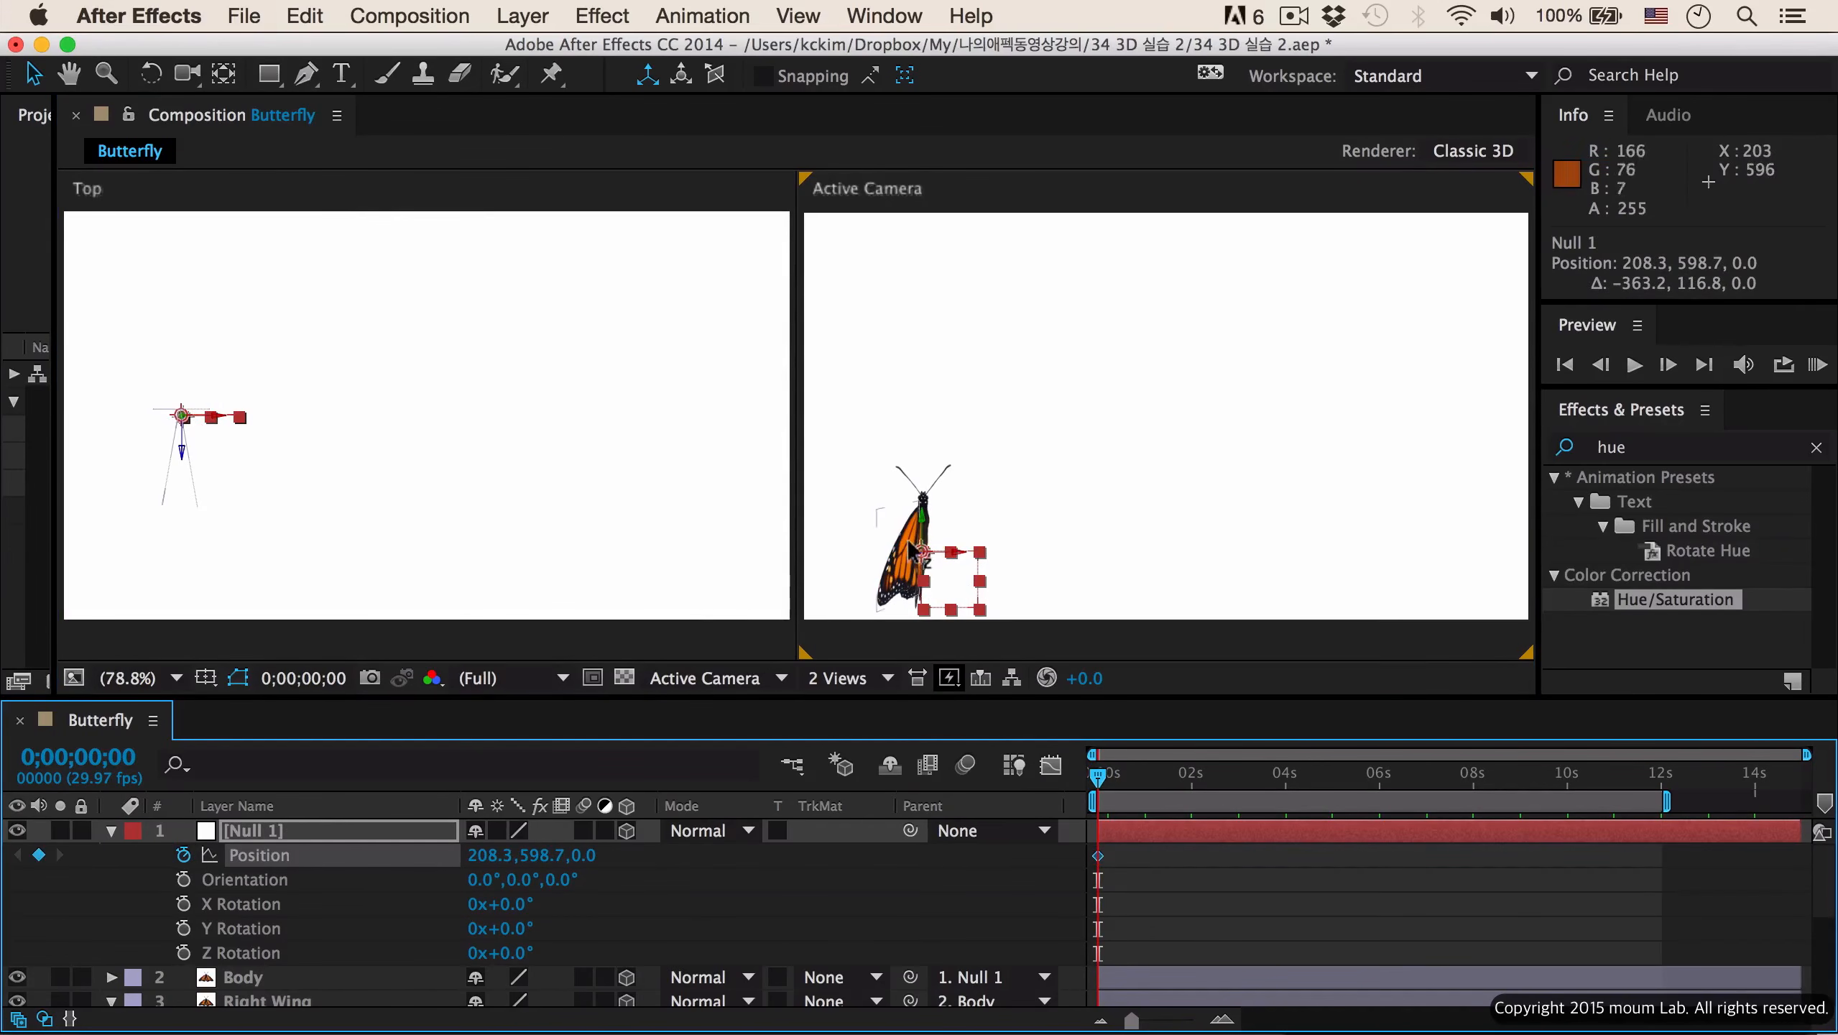
- Keyframe the null's Position at about 721, 134 at 2 seconds and about 1158, 568 at 4 seconds
{"action": "left_click", "coordinate": [1191, 785]}
{"action": "left_click_drag", "start_coordinate": [941, 575], "coordinate": [1224, 310]}
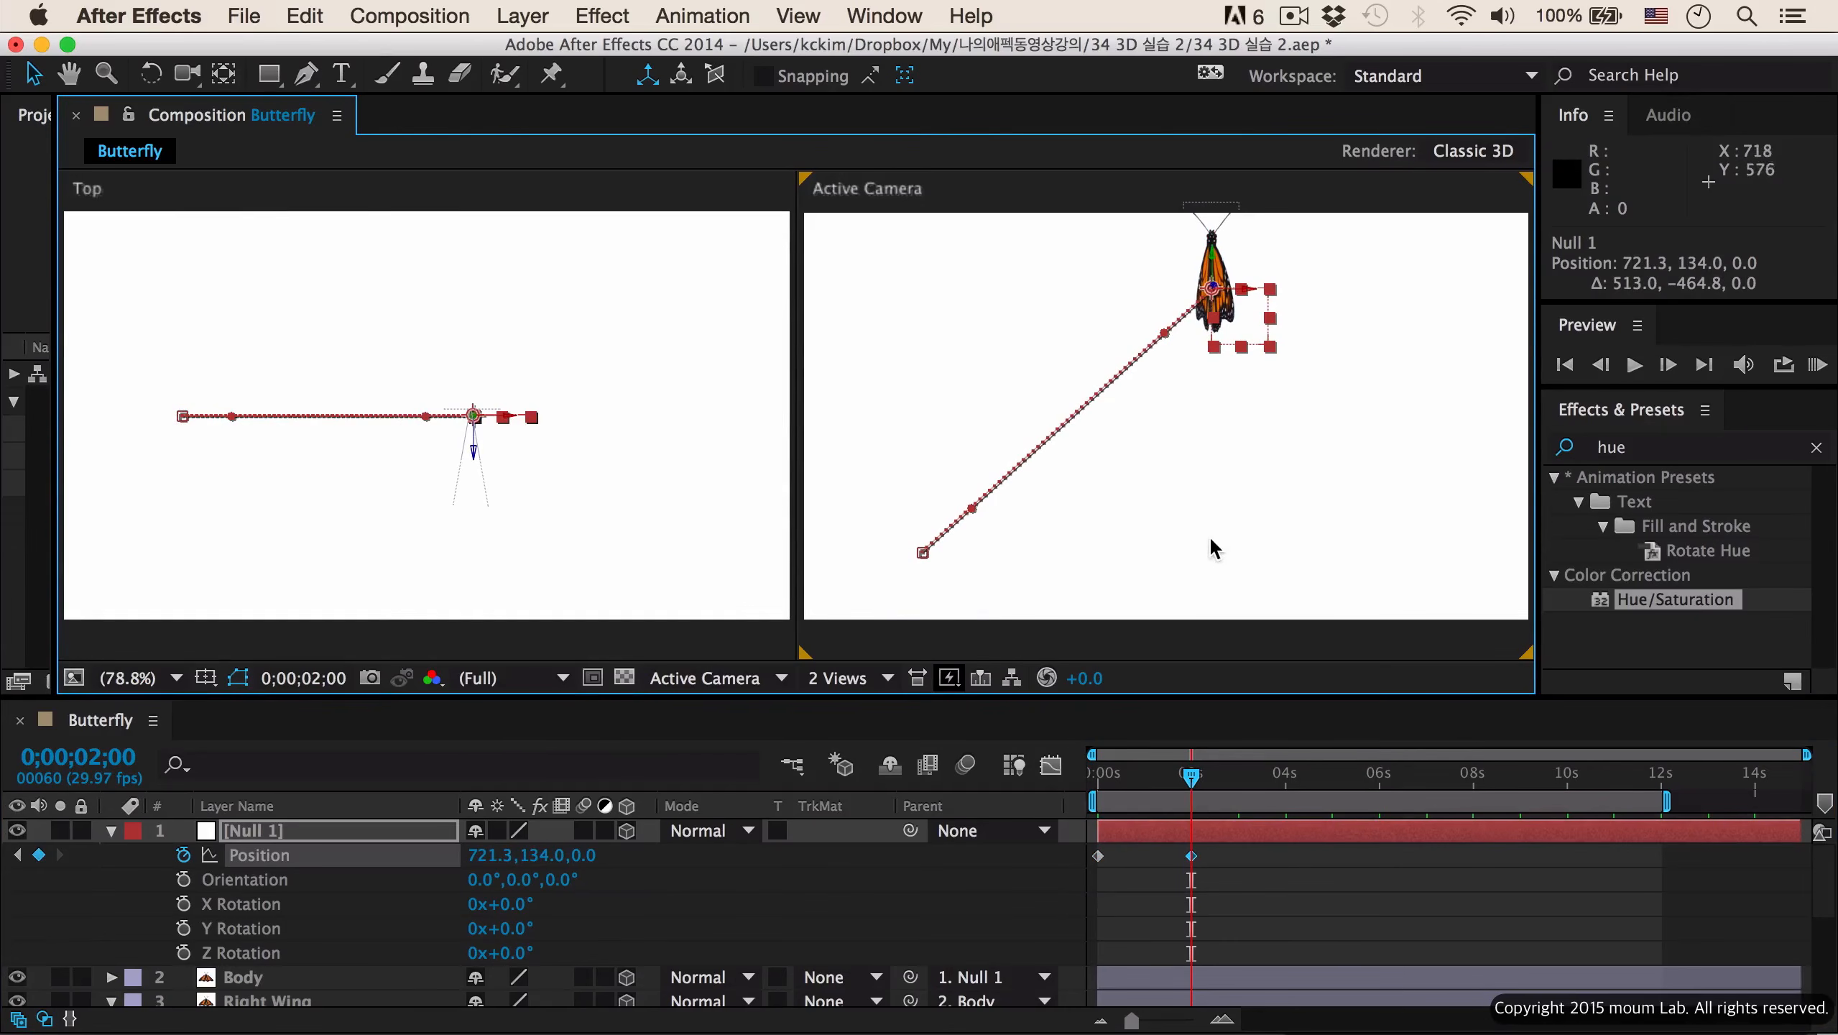
{"action": "left_click", "coordinate": [1286, 787]}
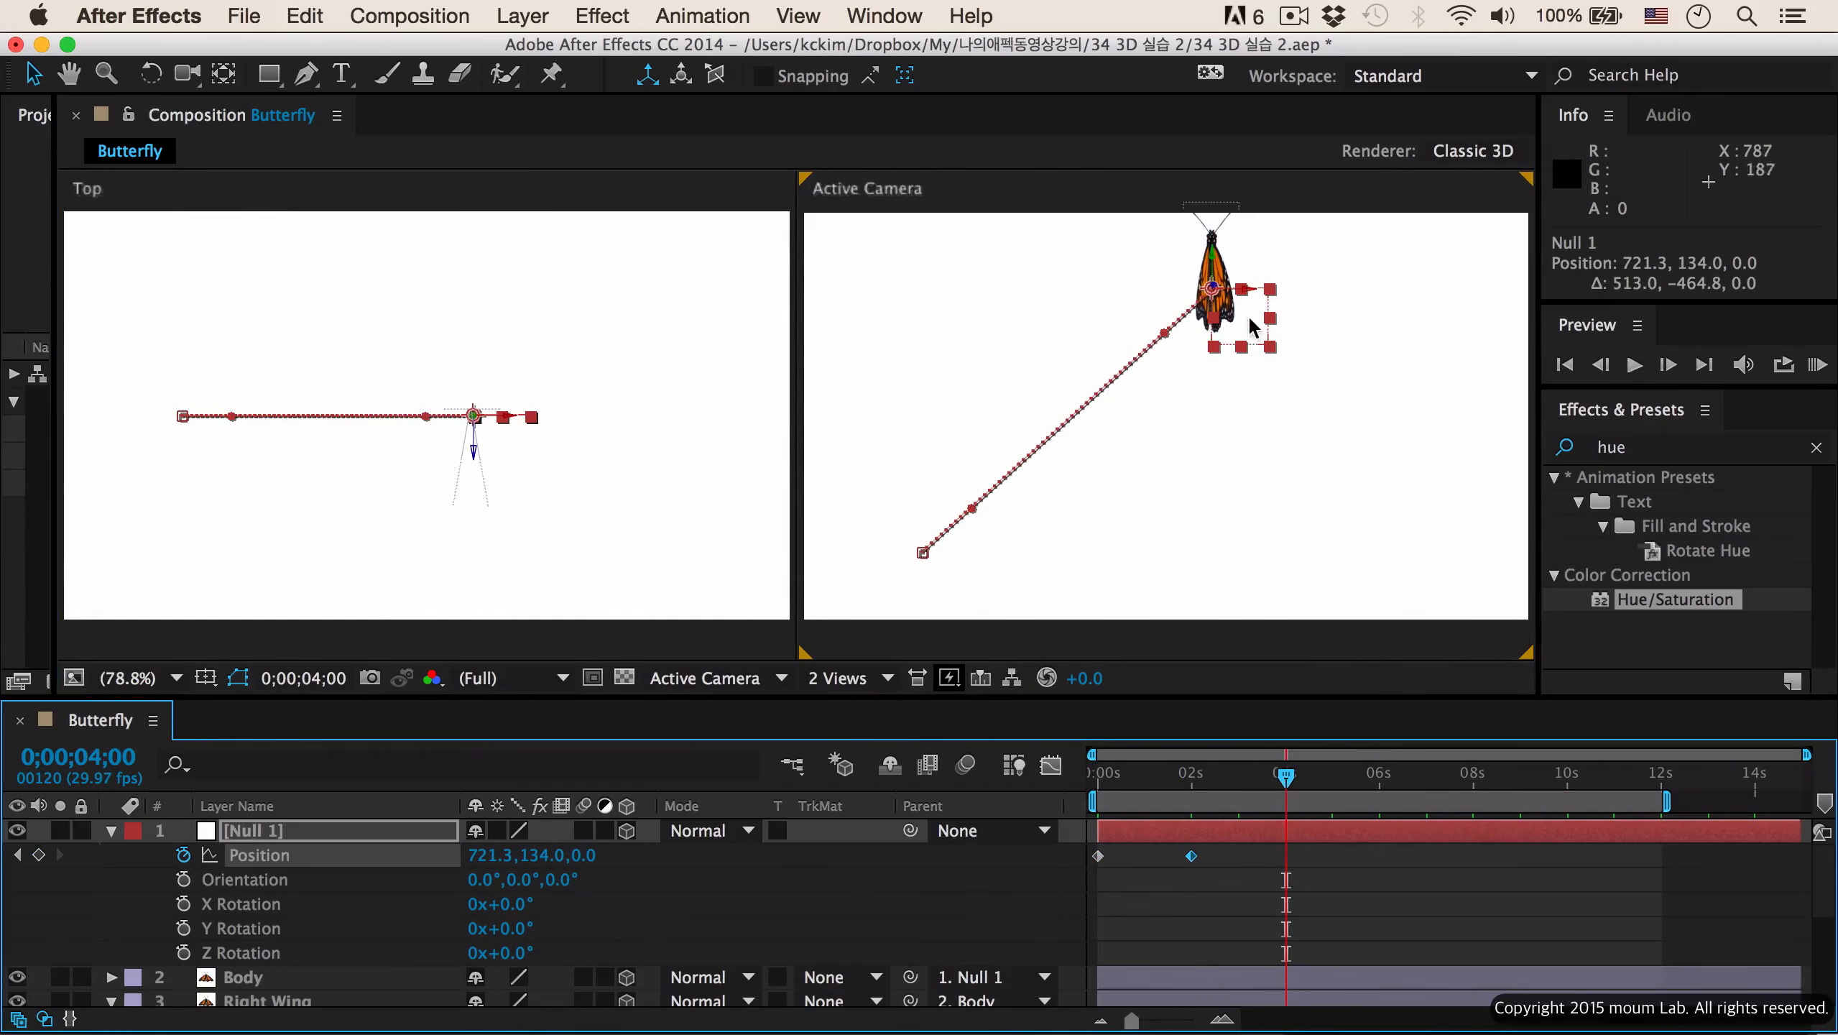
{"action": "left_click_drag", "start_coordinate": [1246, 316], "coordinate": [1496, 564]}
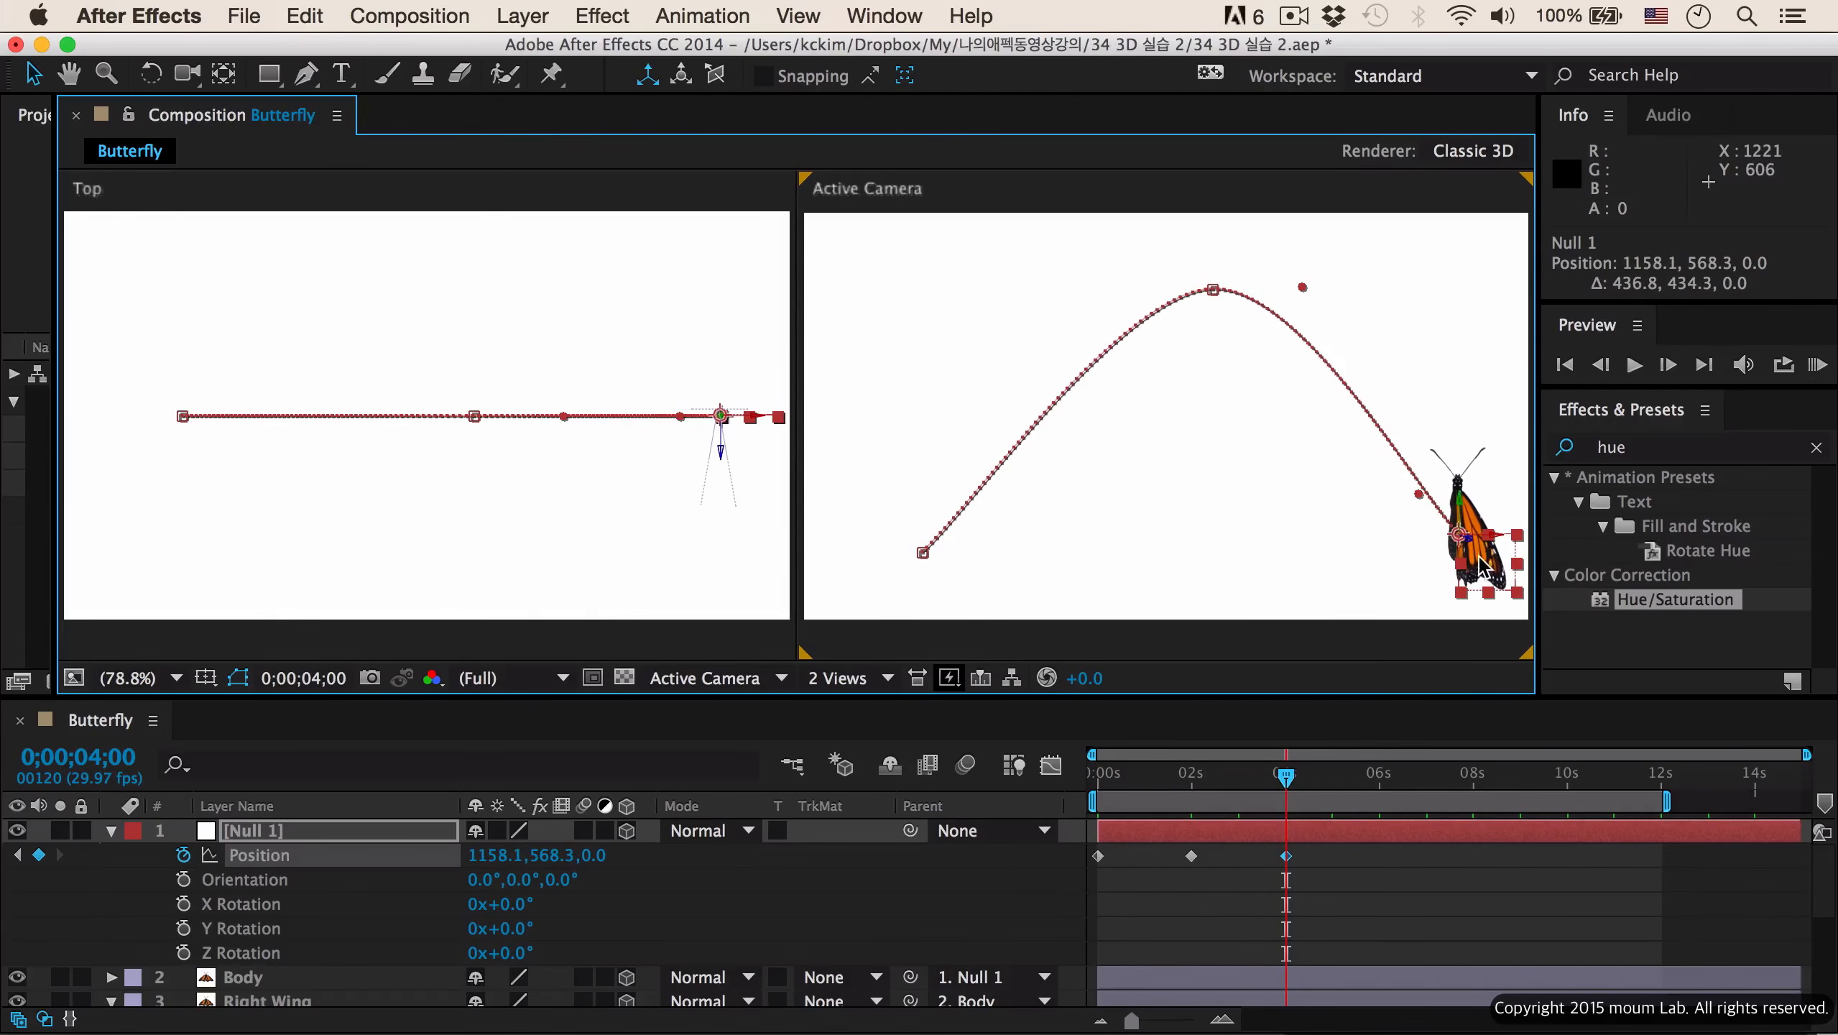
- Keyframe the null's Position at about 130, 175 at 6 seconds and about 1120, 152 at 8 seconds
{"action": "left_click", "coordinate": [1382, 781]}
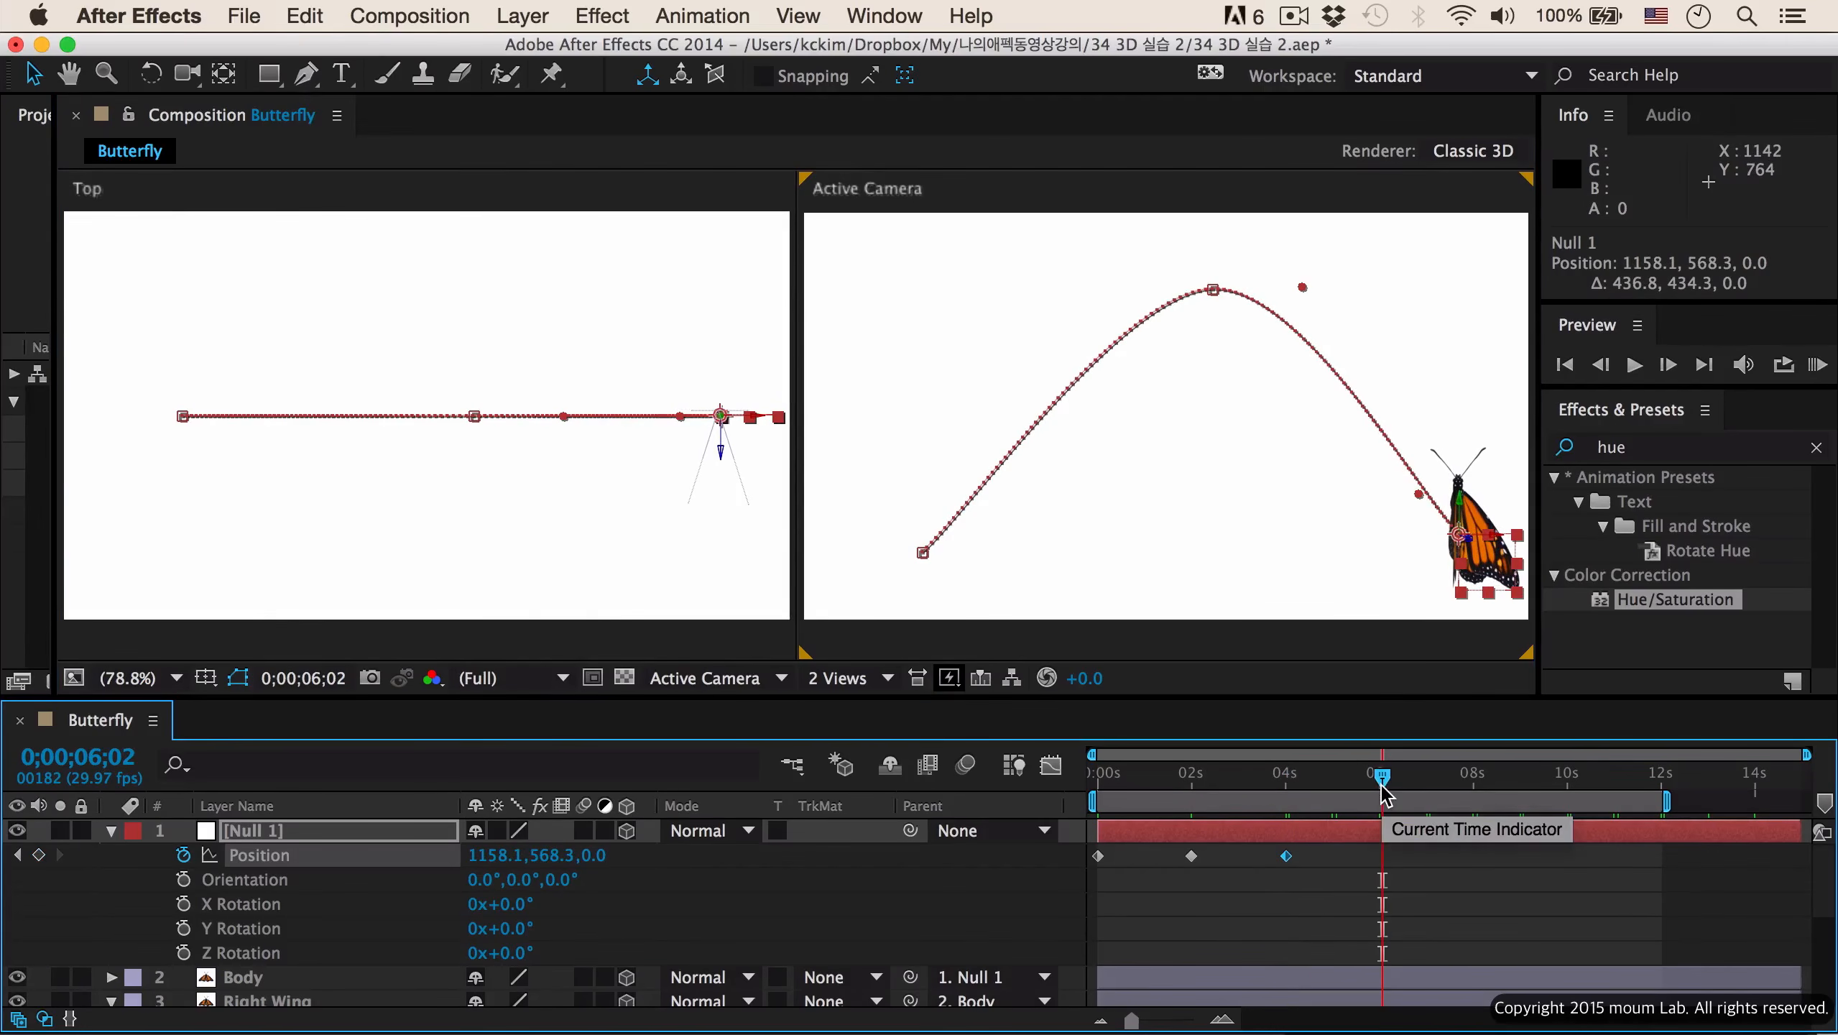
{"action": "left_click_drag", "start_coordinate": [1391, 772], "coordinate": [1389, 774]}
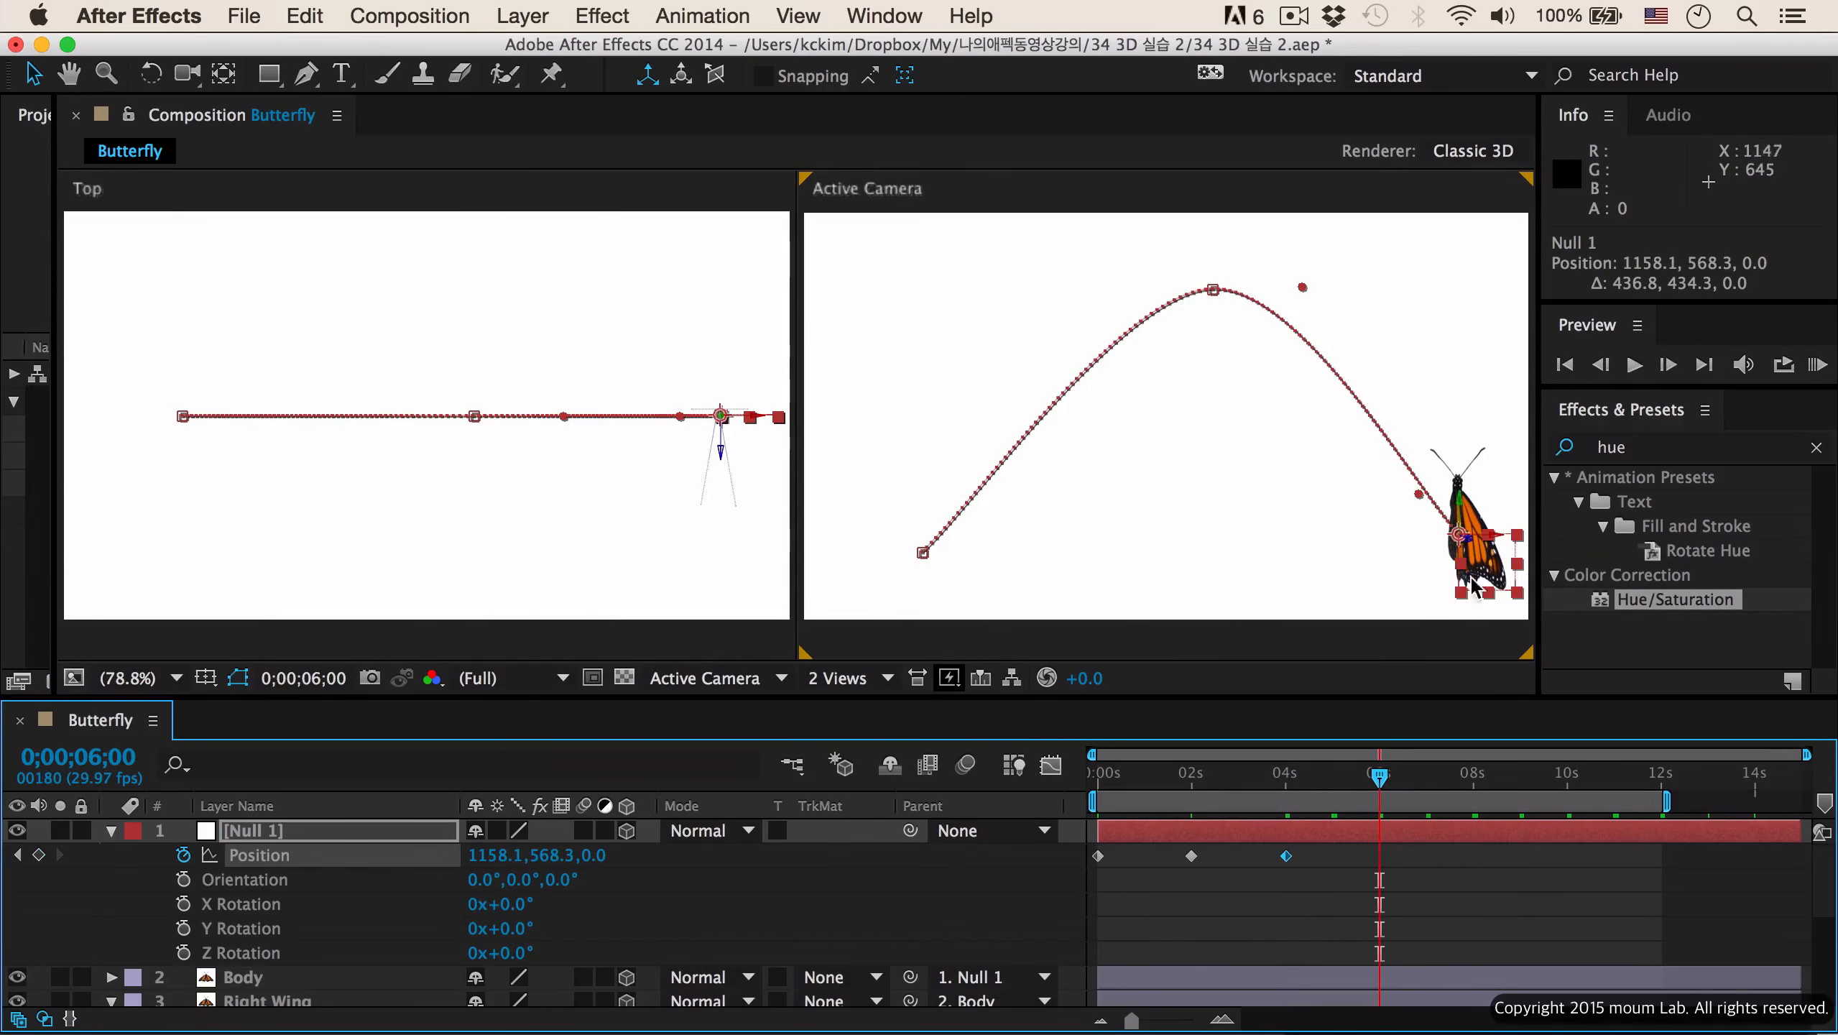
{"action": "left_click_drag", "start_coordinate": [1493, 562], "coordinate": [799, 282]}
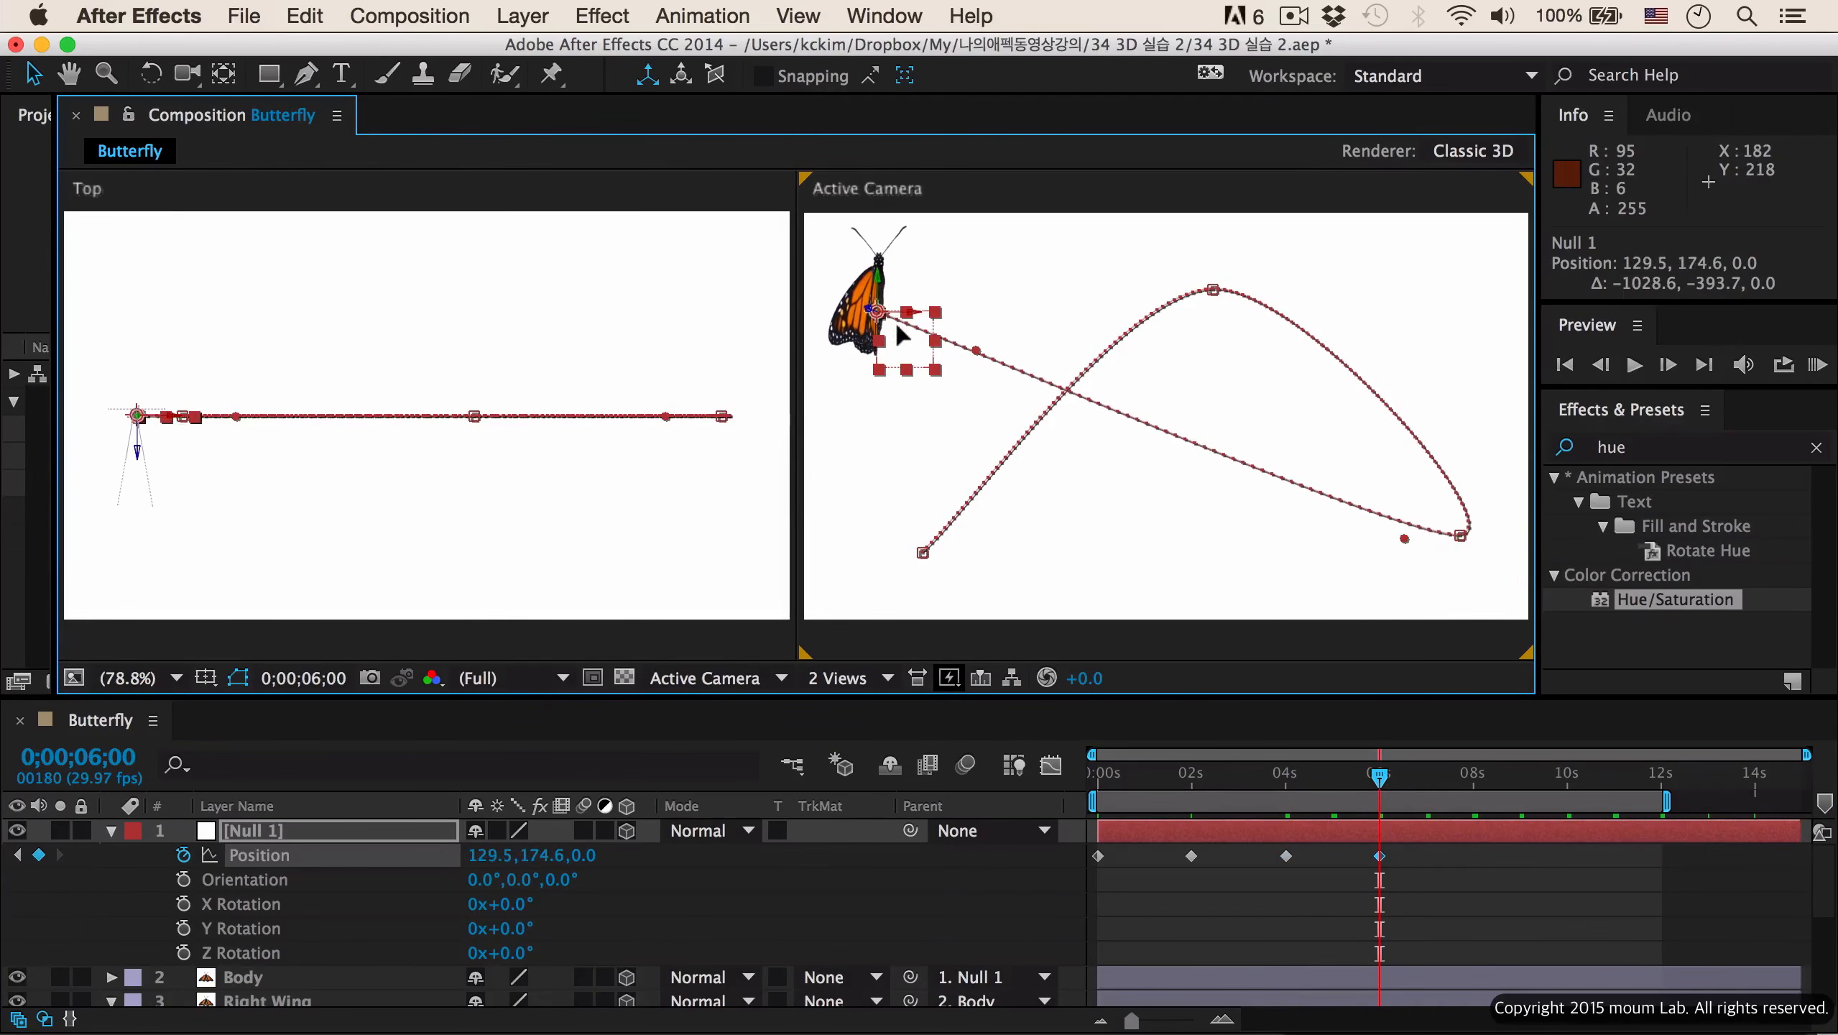
{"action": "left_click", "coordinate": [1477, 781]}
{"action": "left_click_drag", "start_coordinate": [1478, 780], "coordinate": [1473, 781]}
{"action": "left_click_drag", "start_coordinate": [913, 327], "coordinate": [1518, 309]}
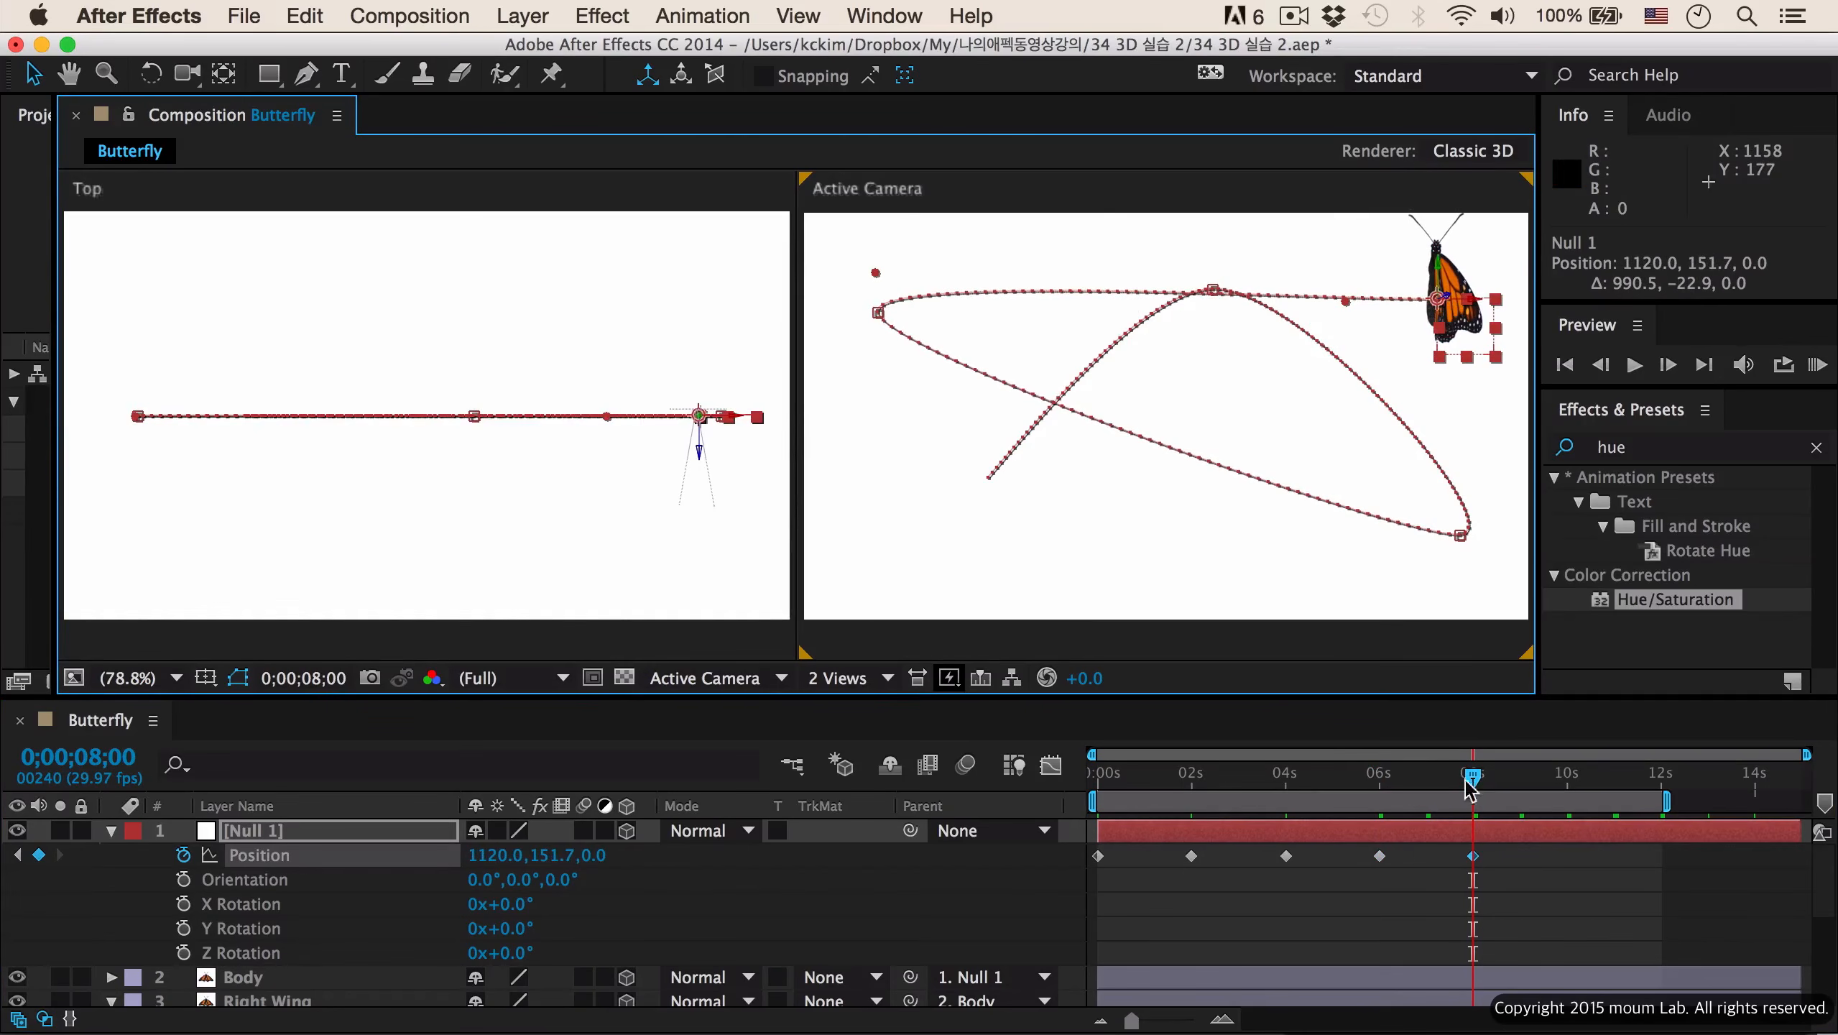
- Keyframe the null's Position at about 152, 611 at 10 seconds and about 638, 208 at 12 seconds
{"action": "left_click", "coordinate": [1565, 781]}
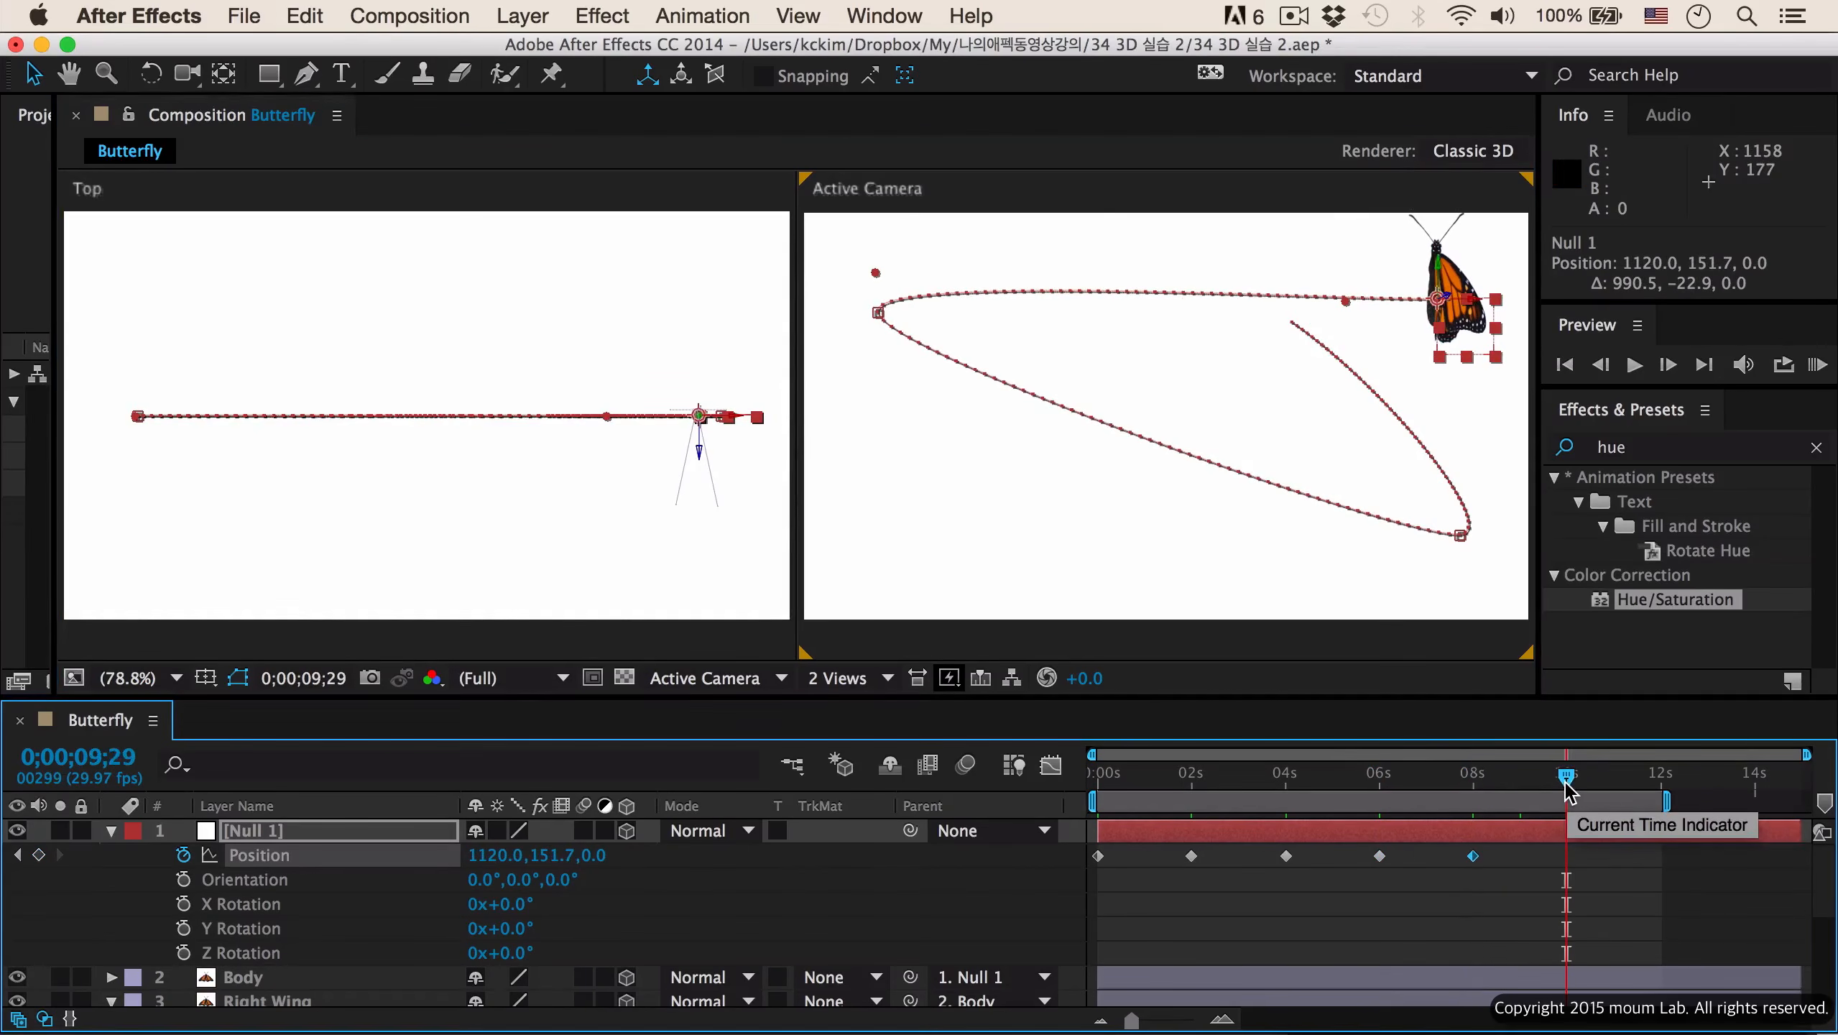
{"action": "left_click_drag", "start_coordinate": [1560, 782], "coordinate": [1562, 784]}
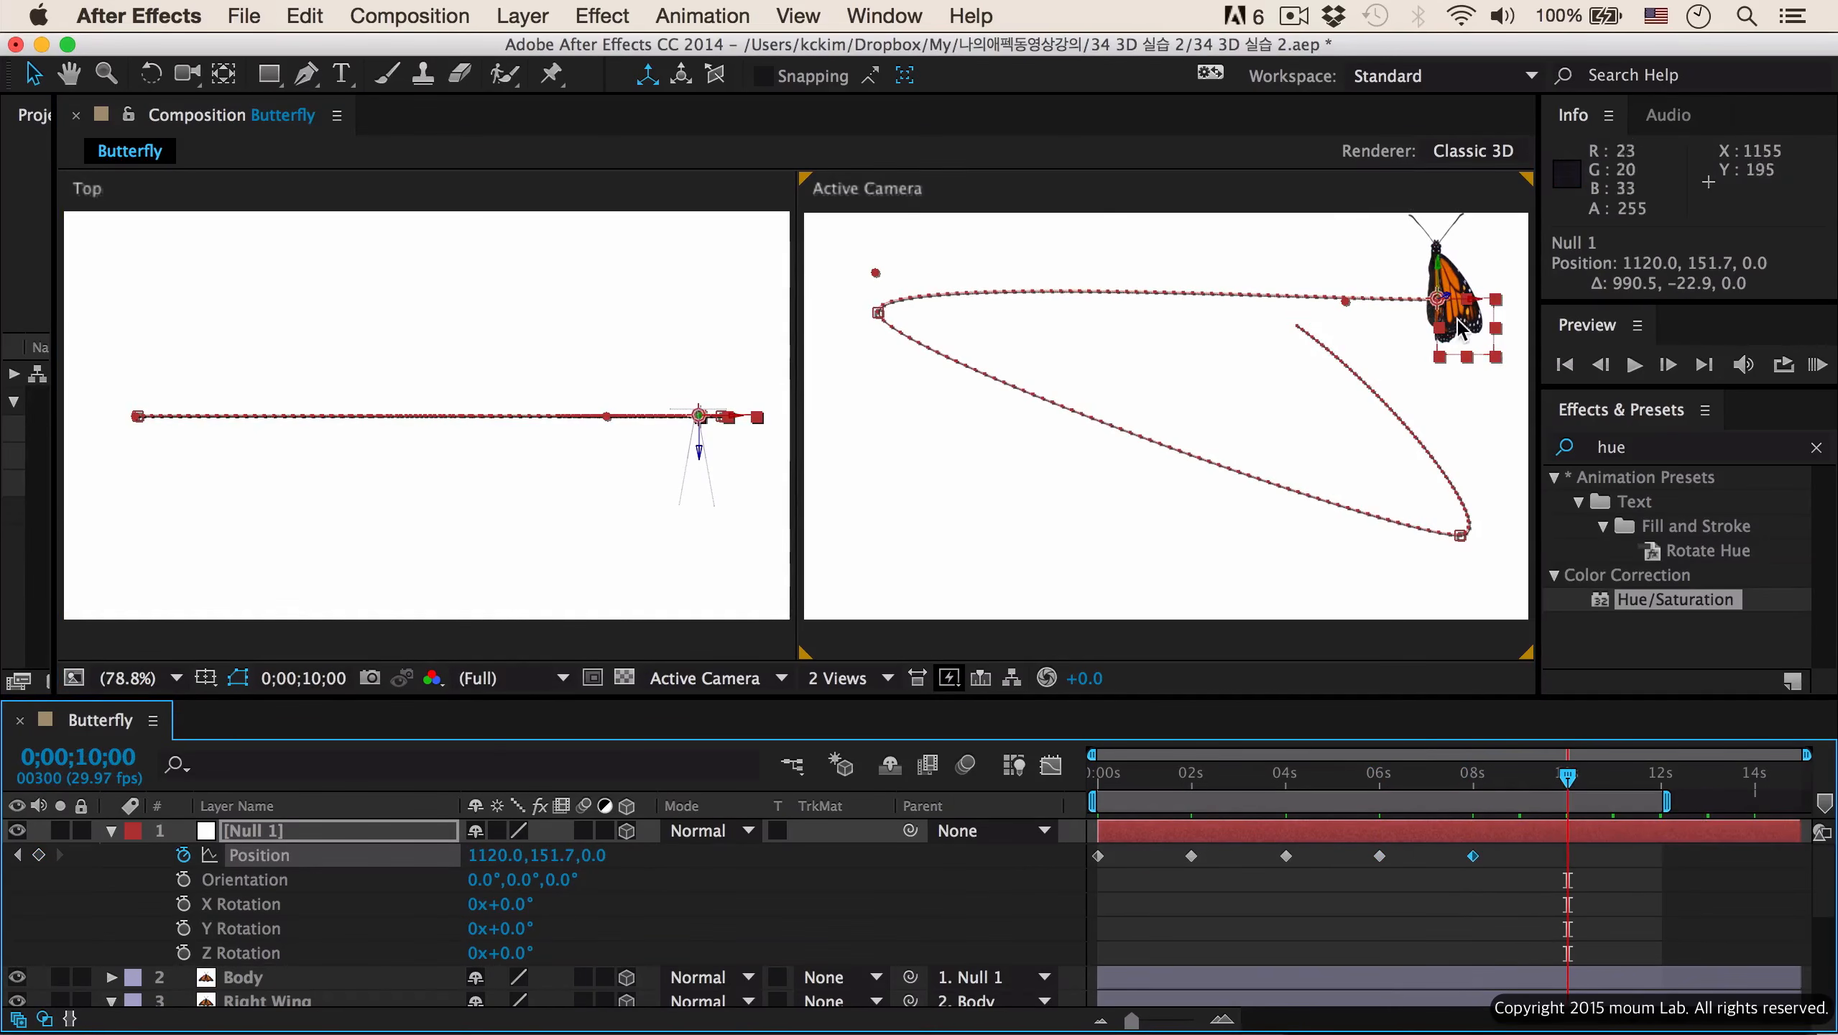
{"action": "left_click_drag", "start_coordinate": [1460, 316], "coordinate": [1012, 596]}
{"action": "left_click", "coordinate": [1663, 781]}
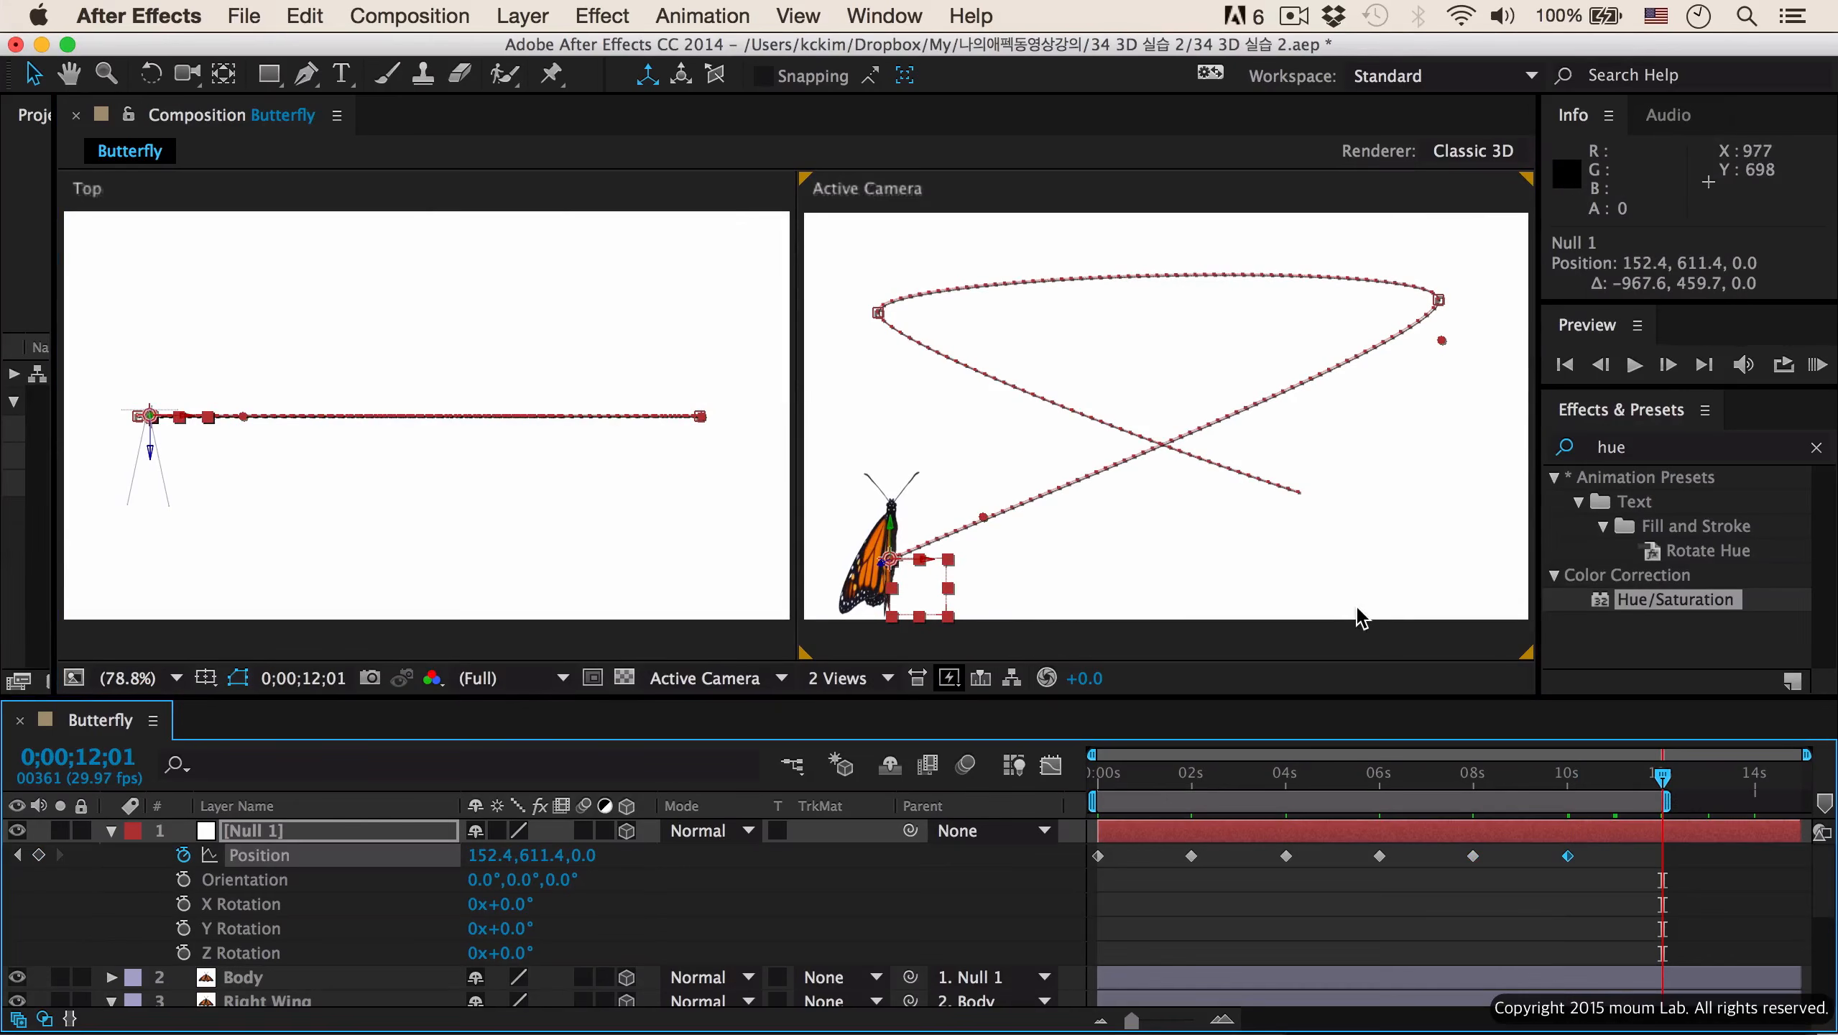
{"action": "key", "text": "Page_Up"}
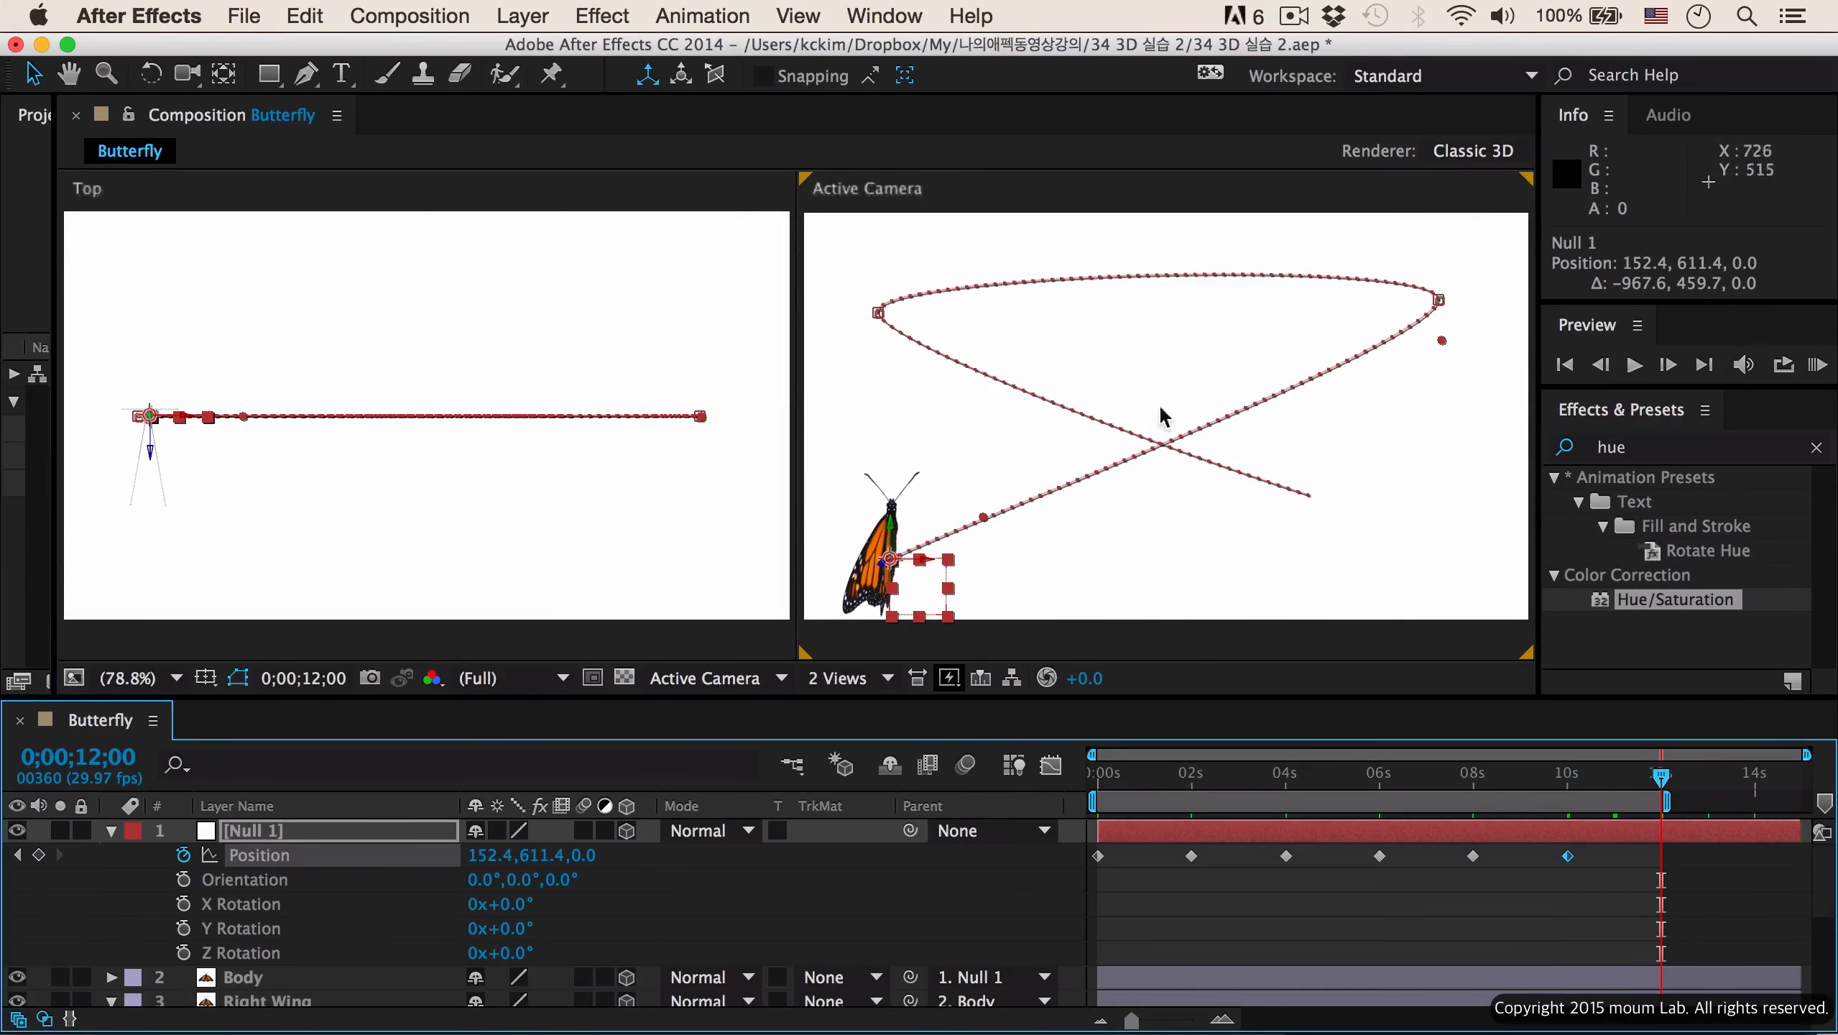
{"action": "left_click_drag", "start_coordinate": [909, 577], "coordinate": [1219, 342]}
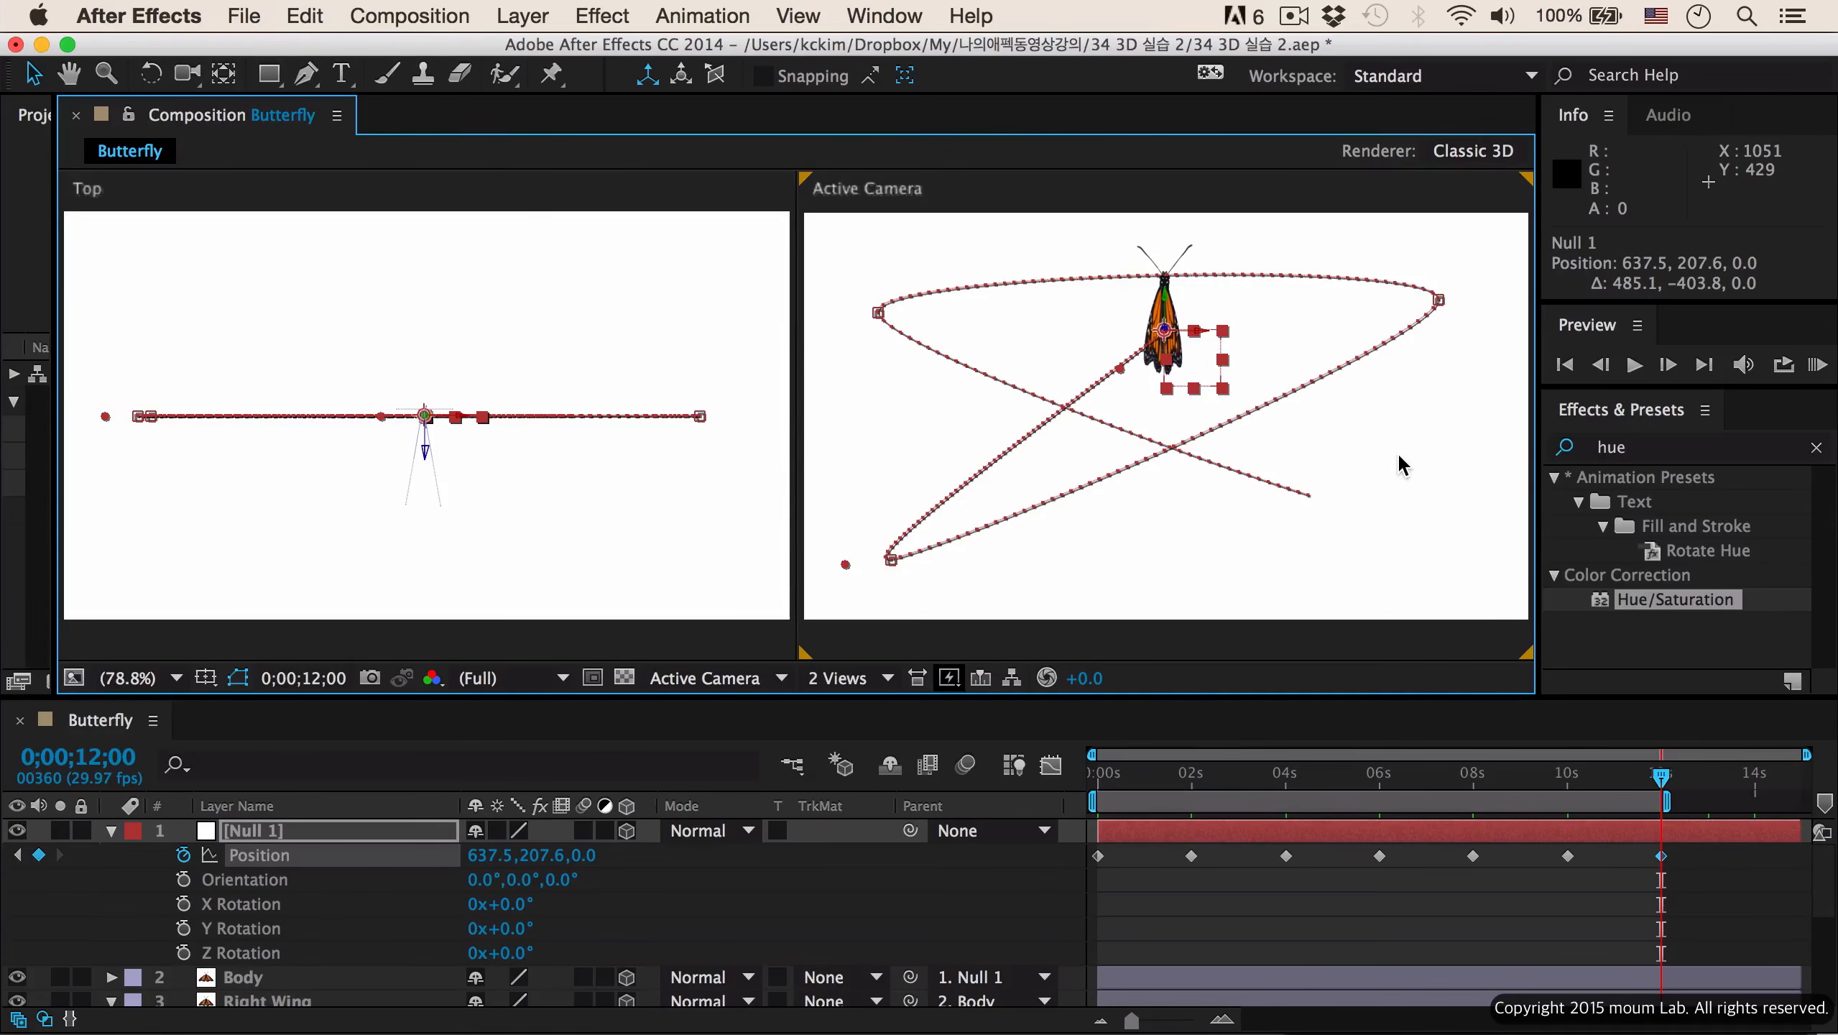
- Return the current time to 0;00;00;00 and switch the composition viewer layout to 1 View
{"action": "left_click_drag", "start_coordinate": [1095, 775], "coordinate": [1072, 814]}
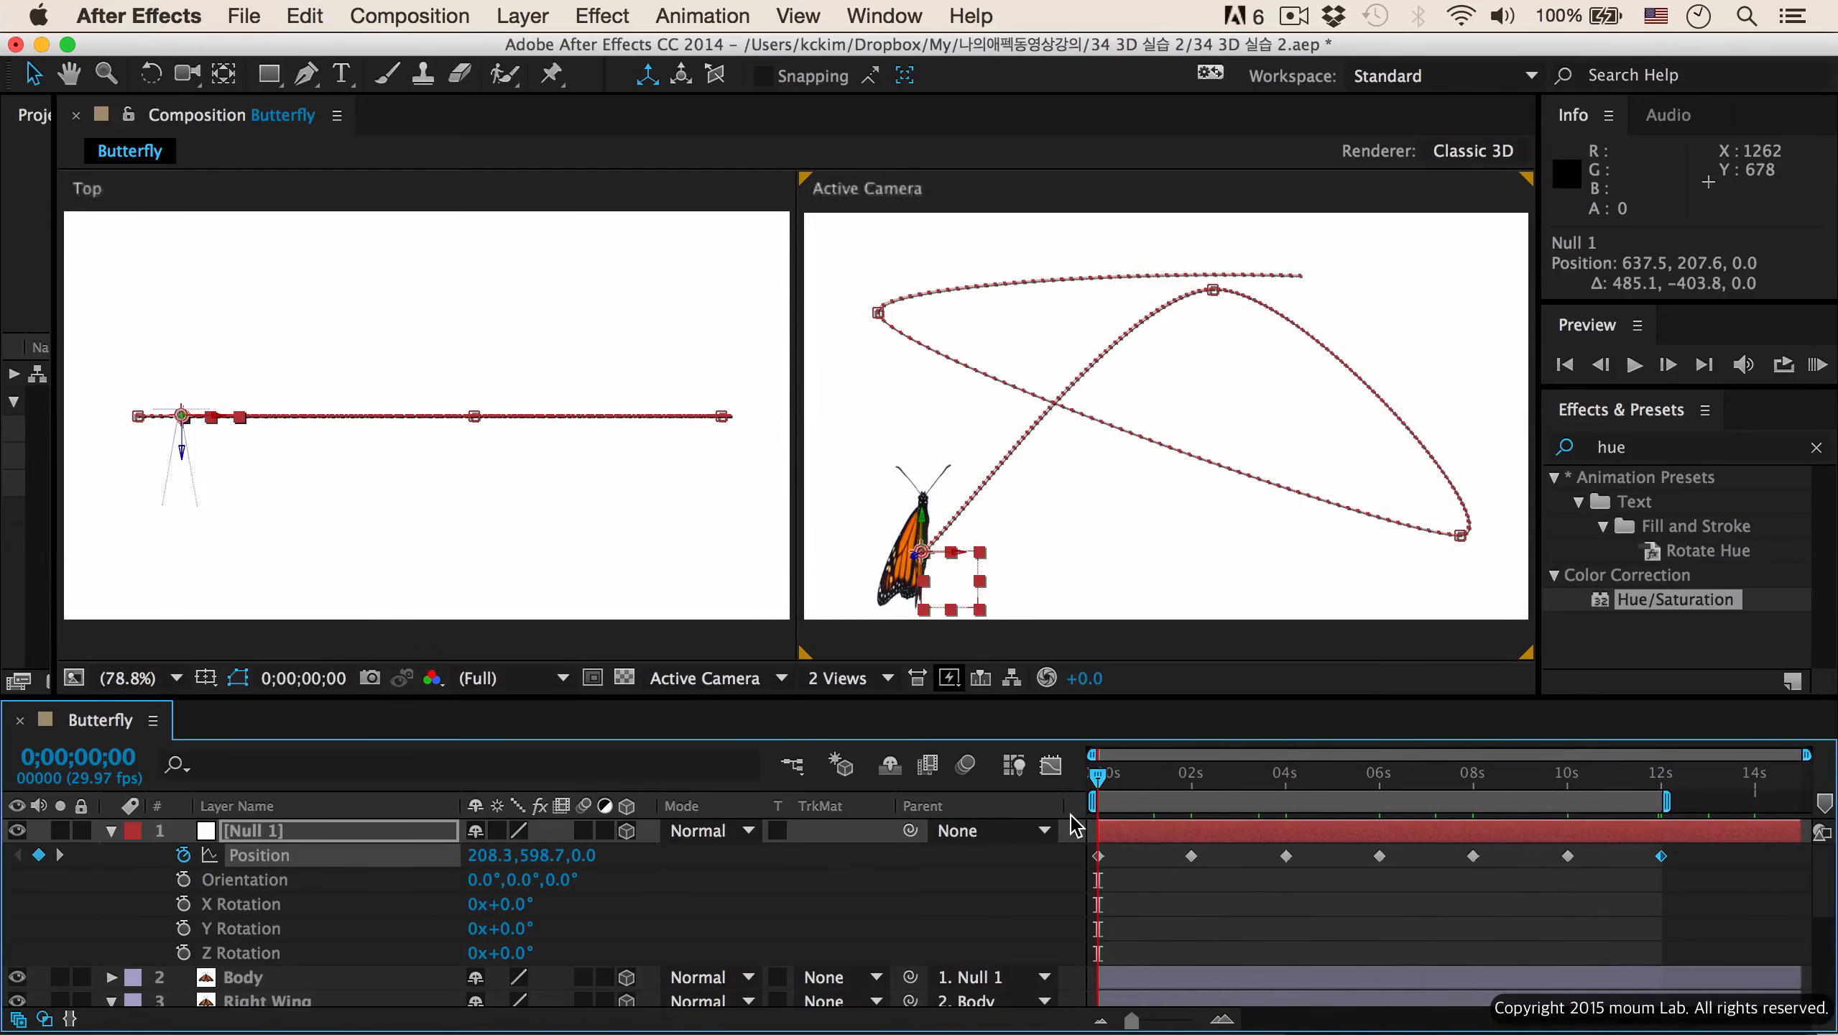
{"action": "left_click", "coordinate": [762, 592]}
{"action": "left_click", "coordinate": [872, 681]}
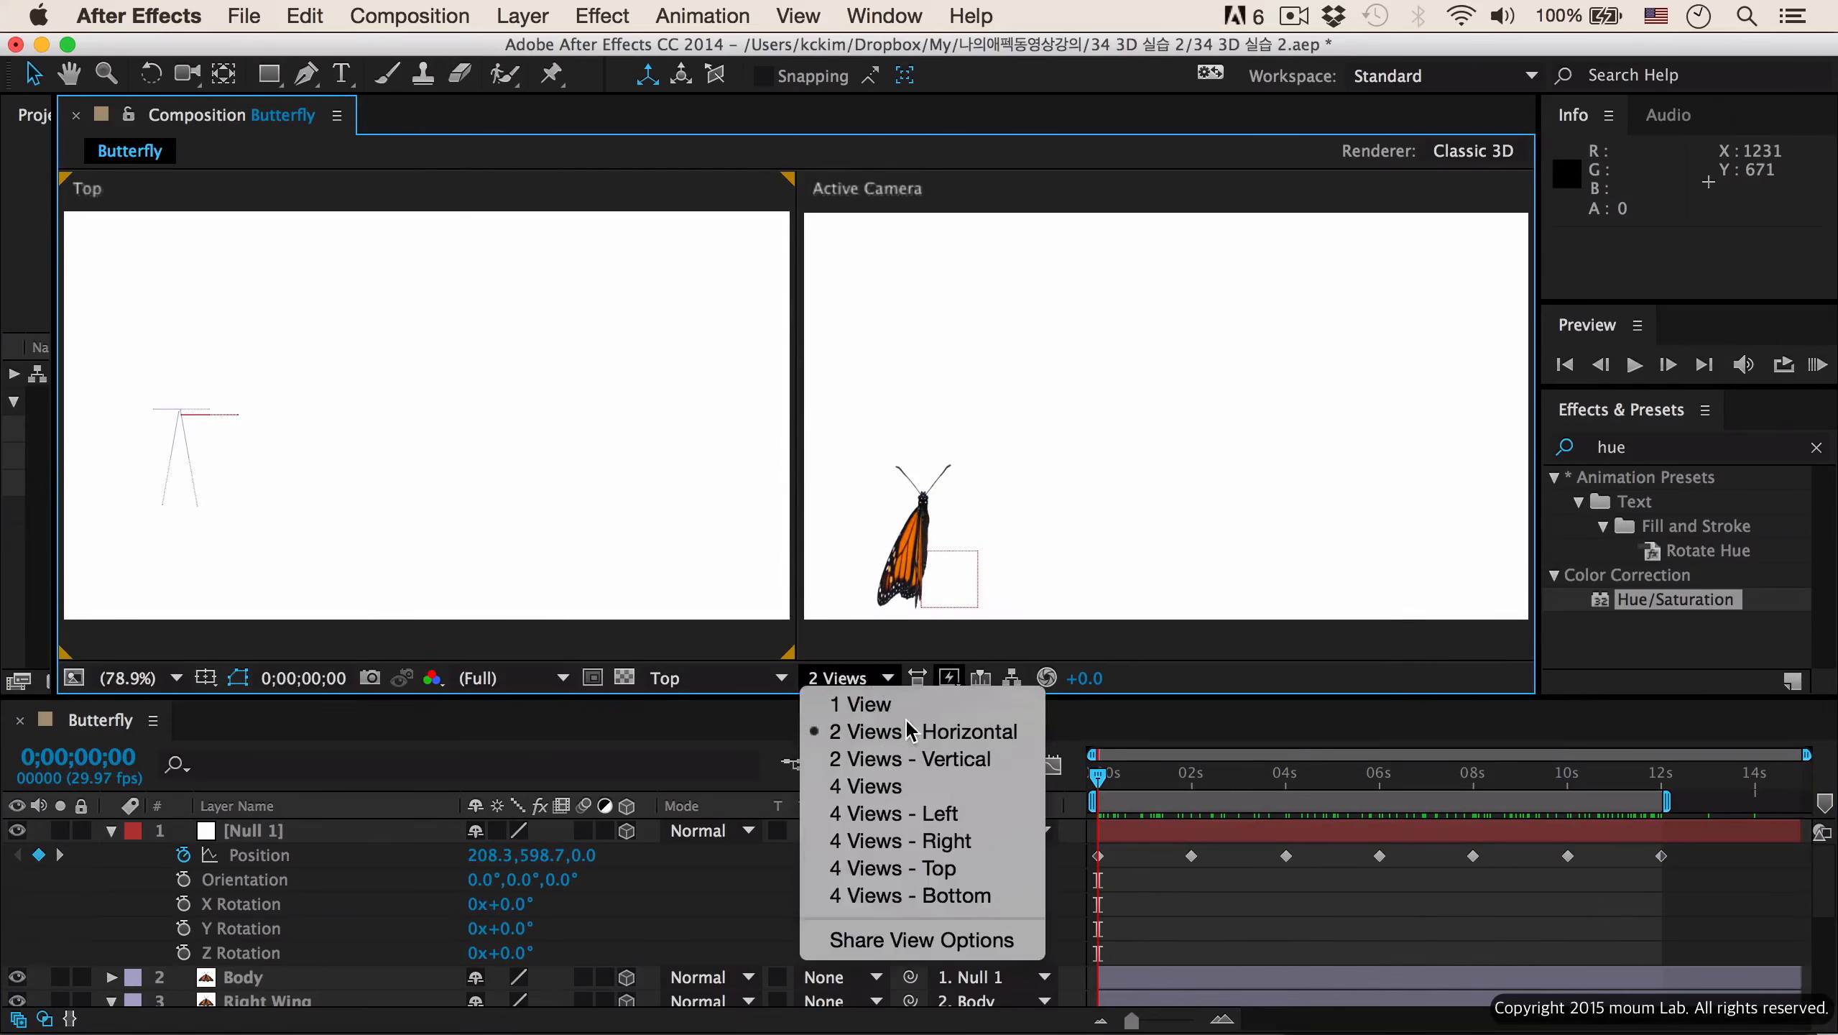
{"action": "left_click", "coordinate": [904, 704]}
- Keyframe the null's Z Rotation at 41° at 0;00;00;00 and at 48° at 0;00;01;09
{"action": "left_click", "coordinate": [349, 853]}
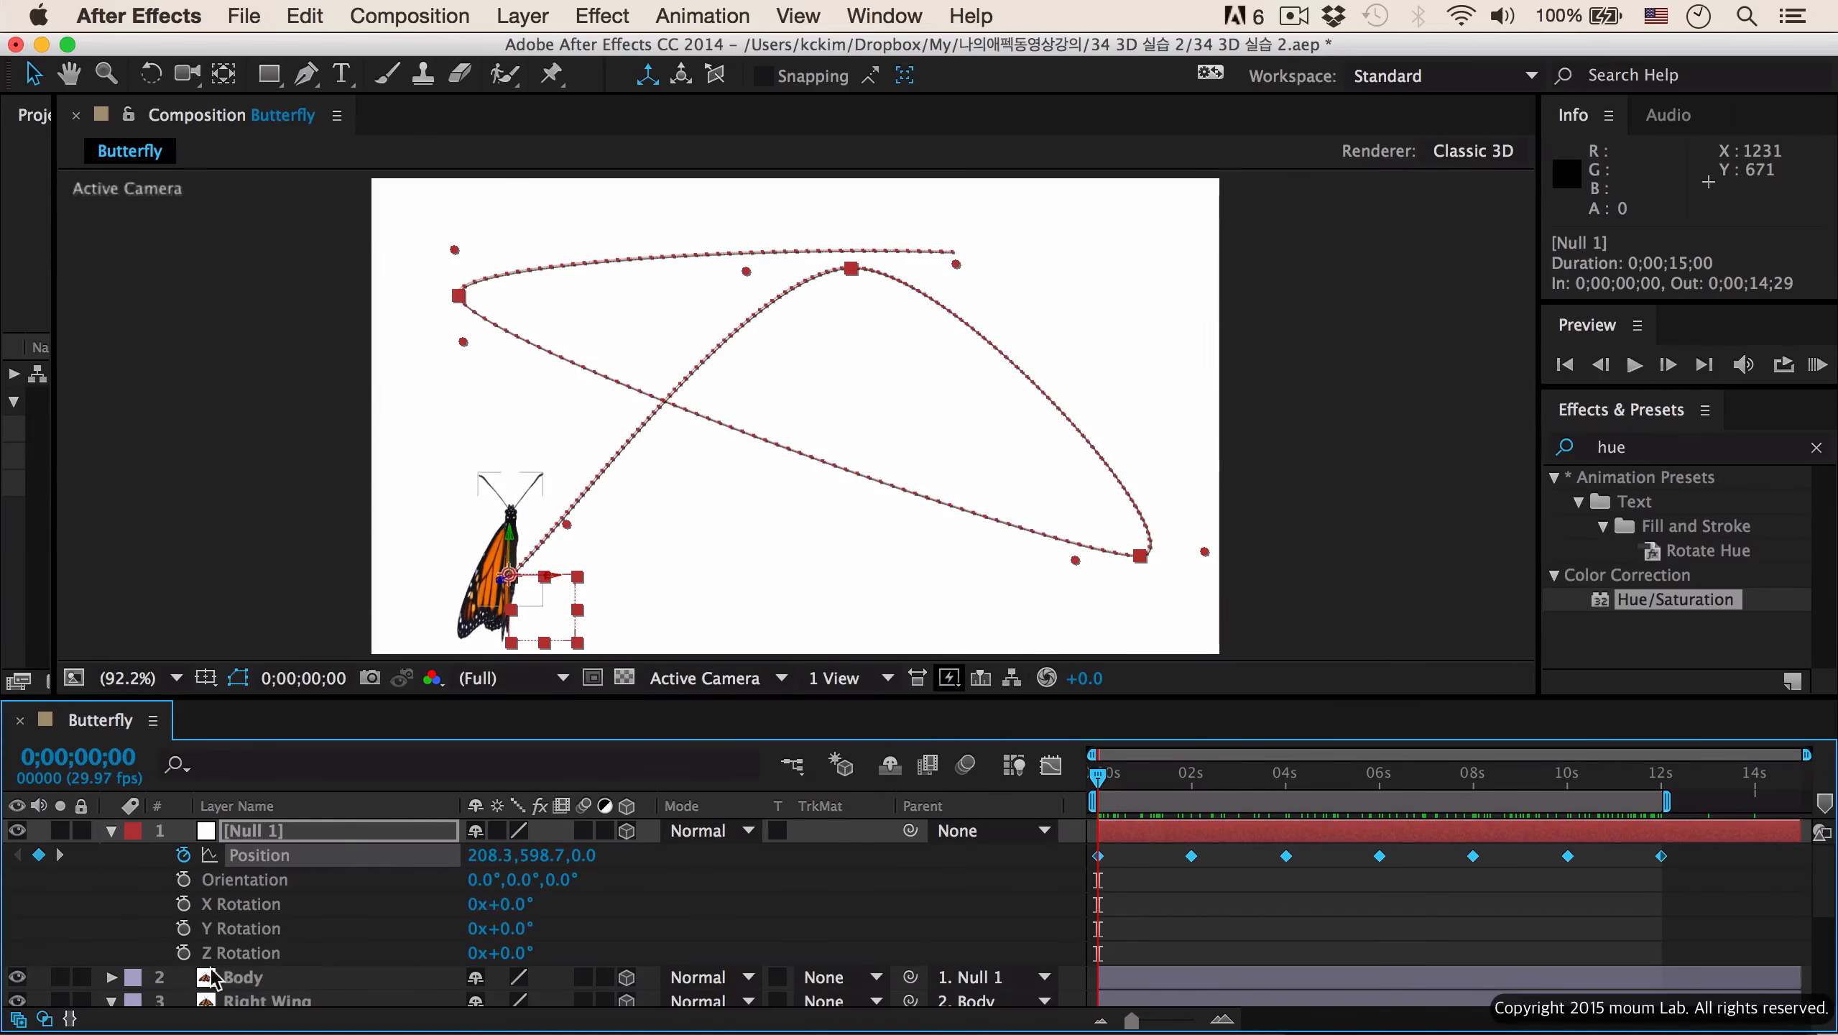
{"action": "left_click", "coordinate": [184, 952]}
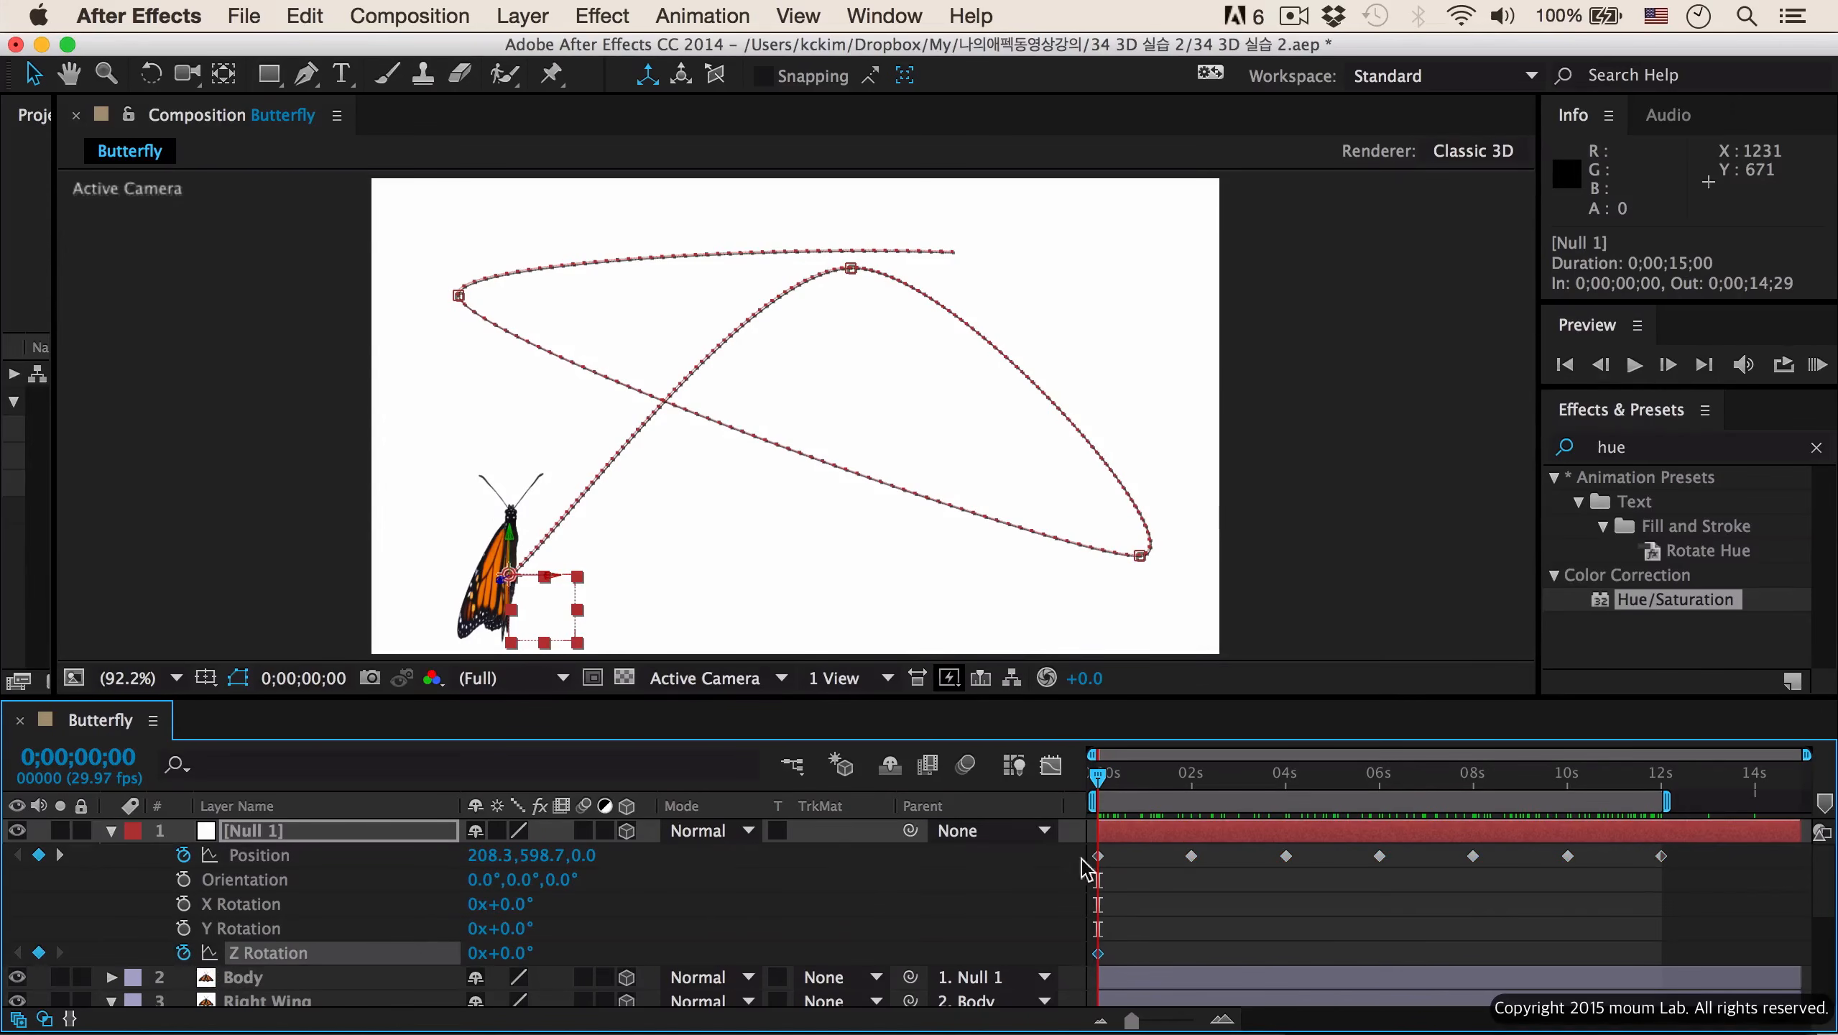
{"action": "left_click_drag", "start_coordinate": [507, 946], "coordinate": [568, 943]}
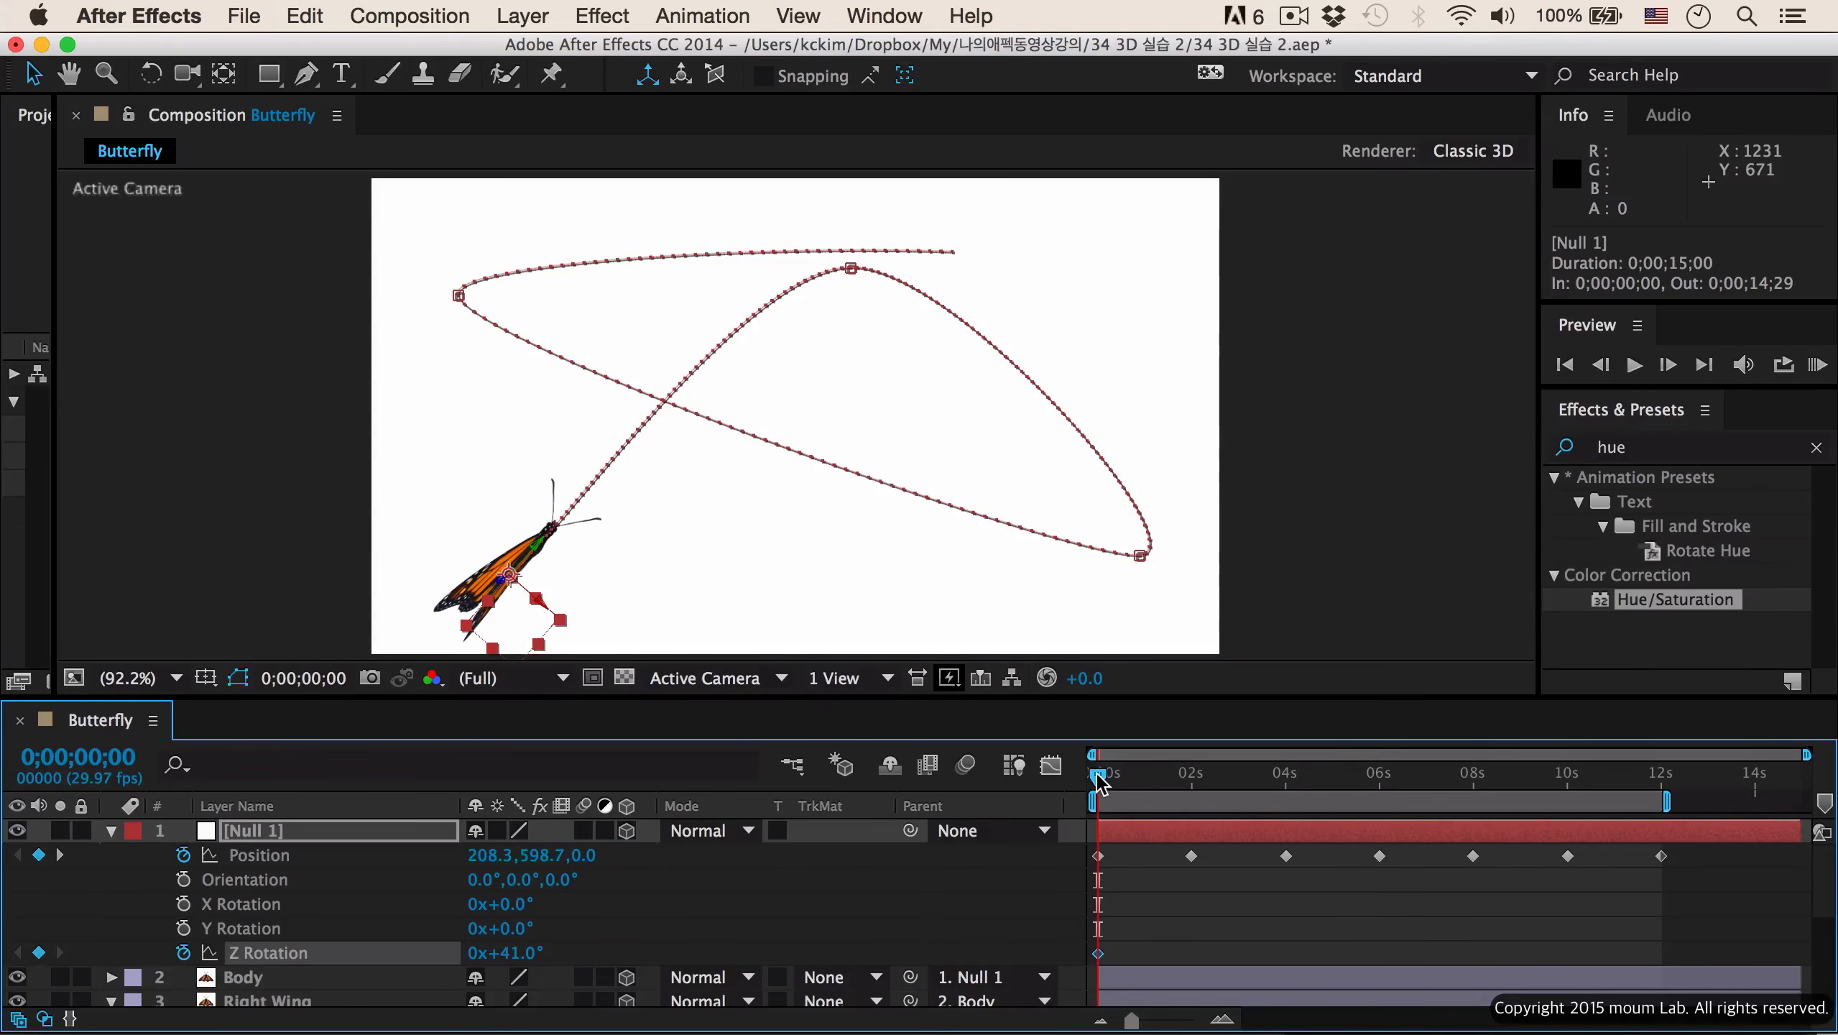
{"action": "left_click_drag", "start_coordinate": [1096, 775], "coordinate": [1154, 780]}
{"action": "left_click_drag", "start_coordinate": [1159, 782], "coordinate": [1161, 784]}
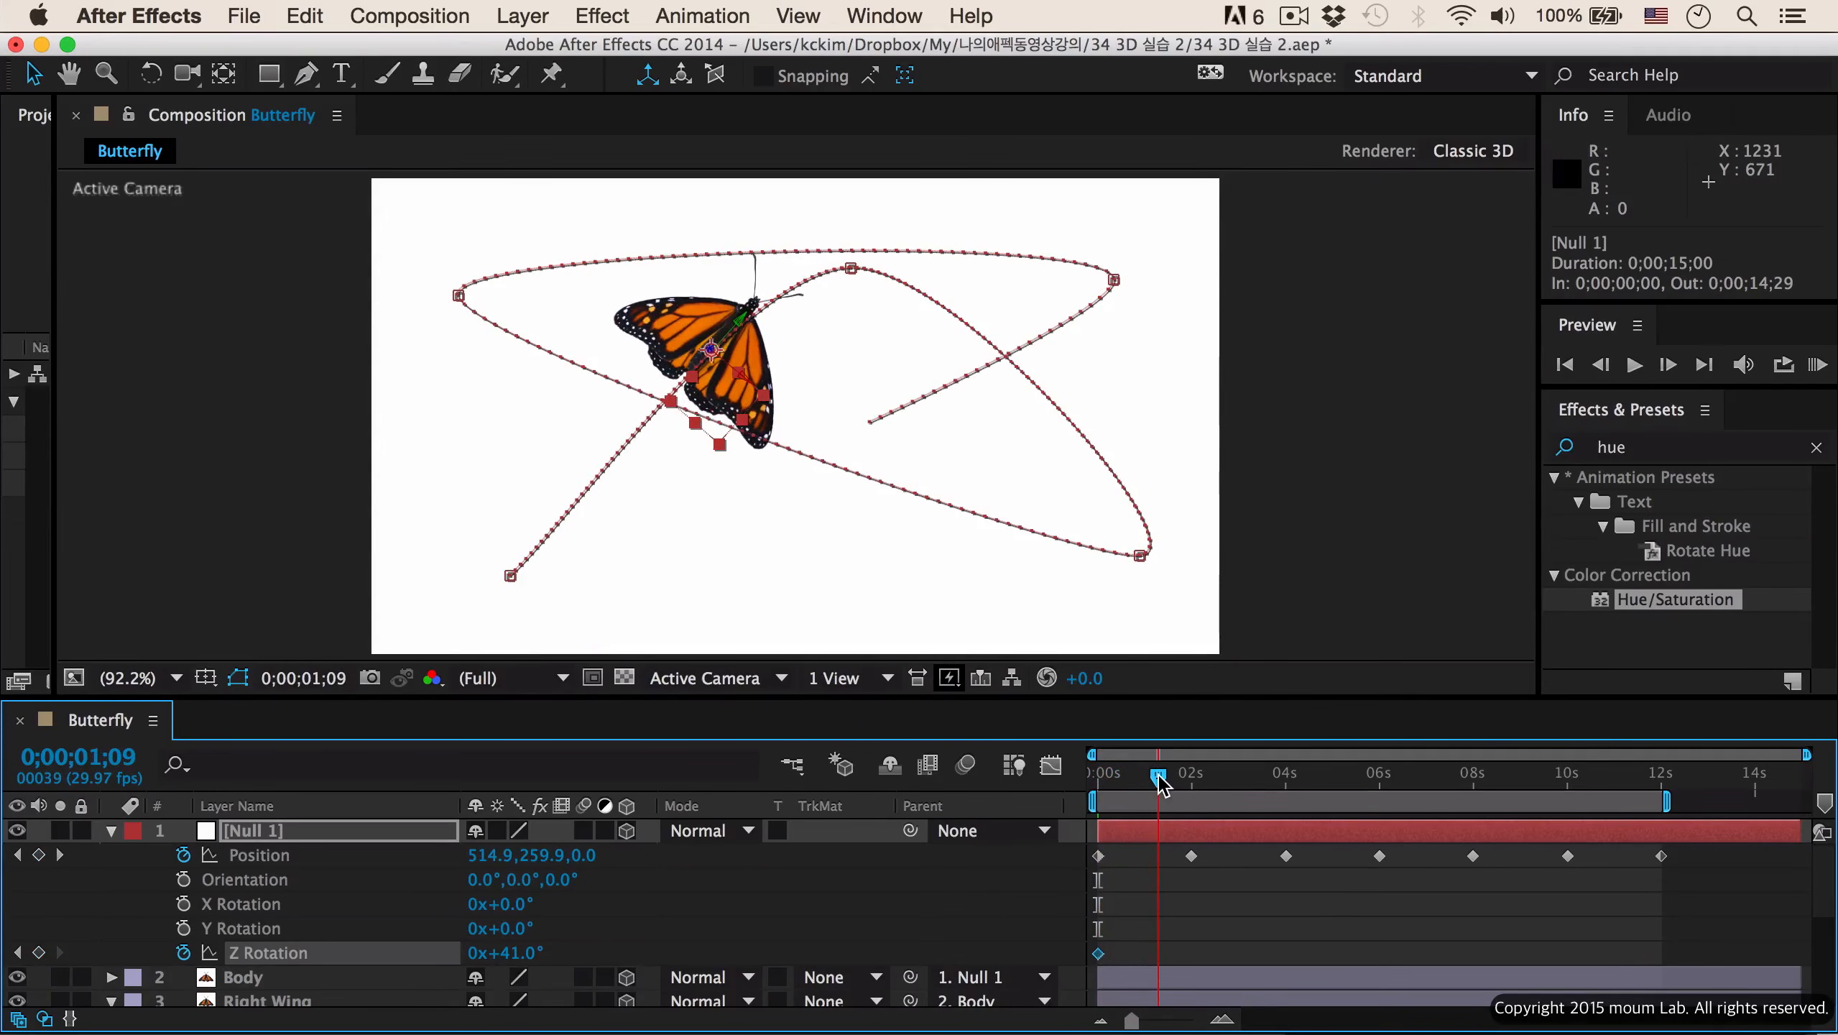
{"action": "left_click_drag", "start_coordinate": [519, 939], "coordinate": [527, 939]}
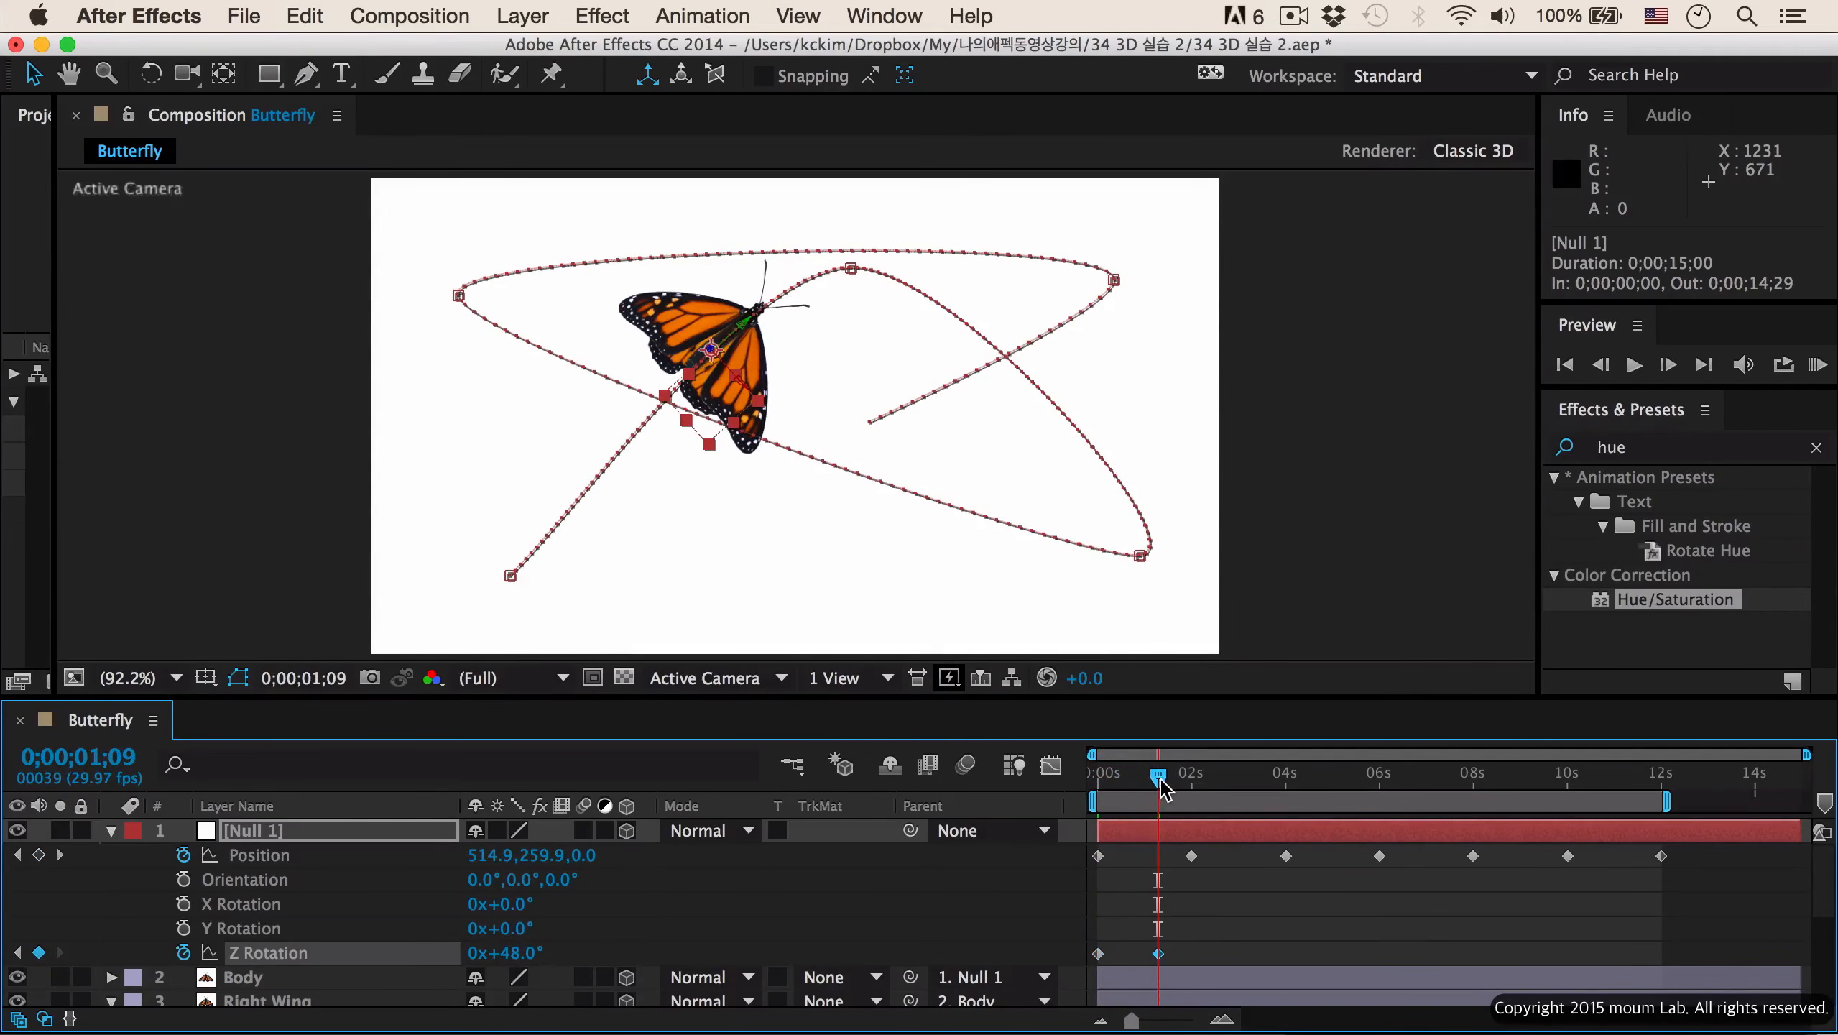
- Keyframe the null's Z Rotation around the first curve of the path, up to 94° at 0;00;01;28
{"action": "left_click_drag", "start_coordinate": [1160, 779], "coordinate": [1172, 779]}
{"action": "left_click_drag", "start_coordinate": [517, 940], "coordinate": [527, 940]}
{"action": "left_click_drag", "start_coordinate": [1171, 780], "coordinate": [1181, 782]}
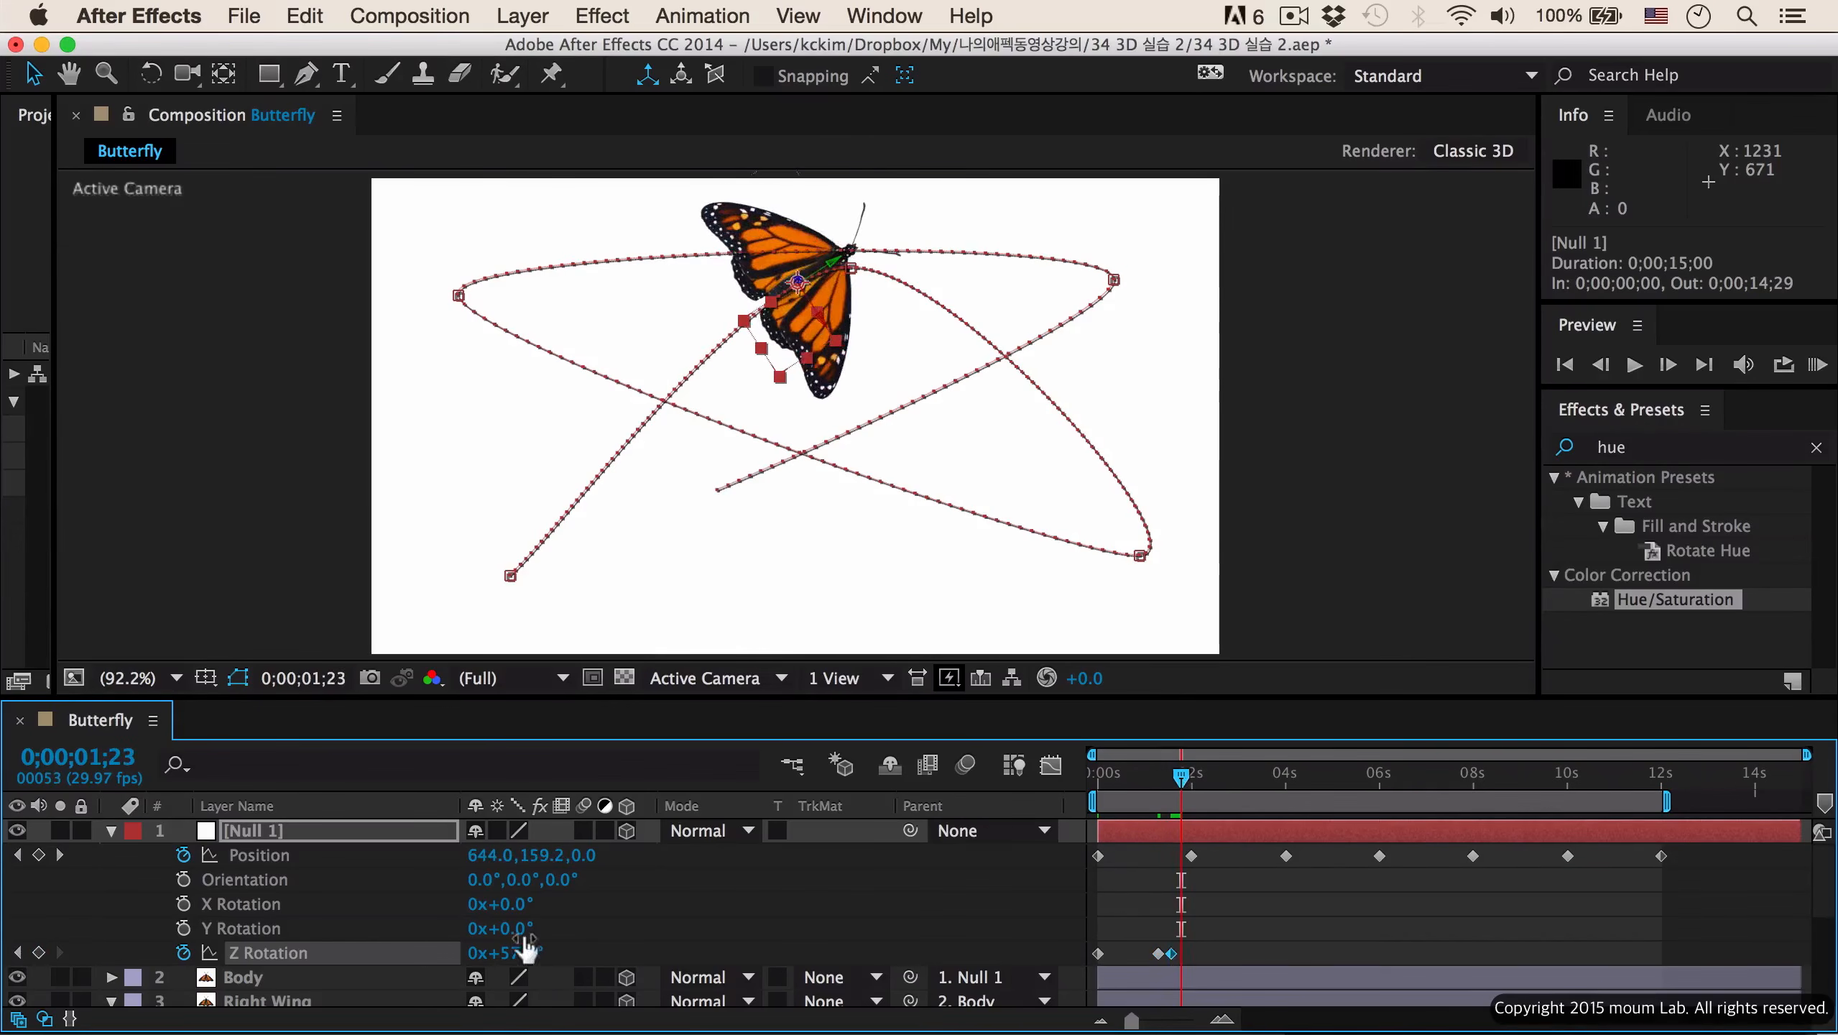
{"action": "left_click_drag", "start_coordinate": [526, 946], "coordinate": [540, 943]}
{"action": "left_click_drag", "start_coordinate": [1182, 775], "coordinate": [1188, 776]}
{"action": "left_click_drag", "start_coordinate": [513, 940], "coordinate": [552, 945]}
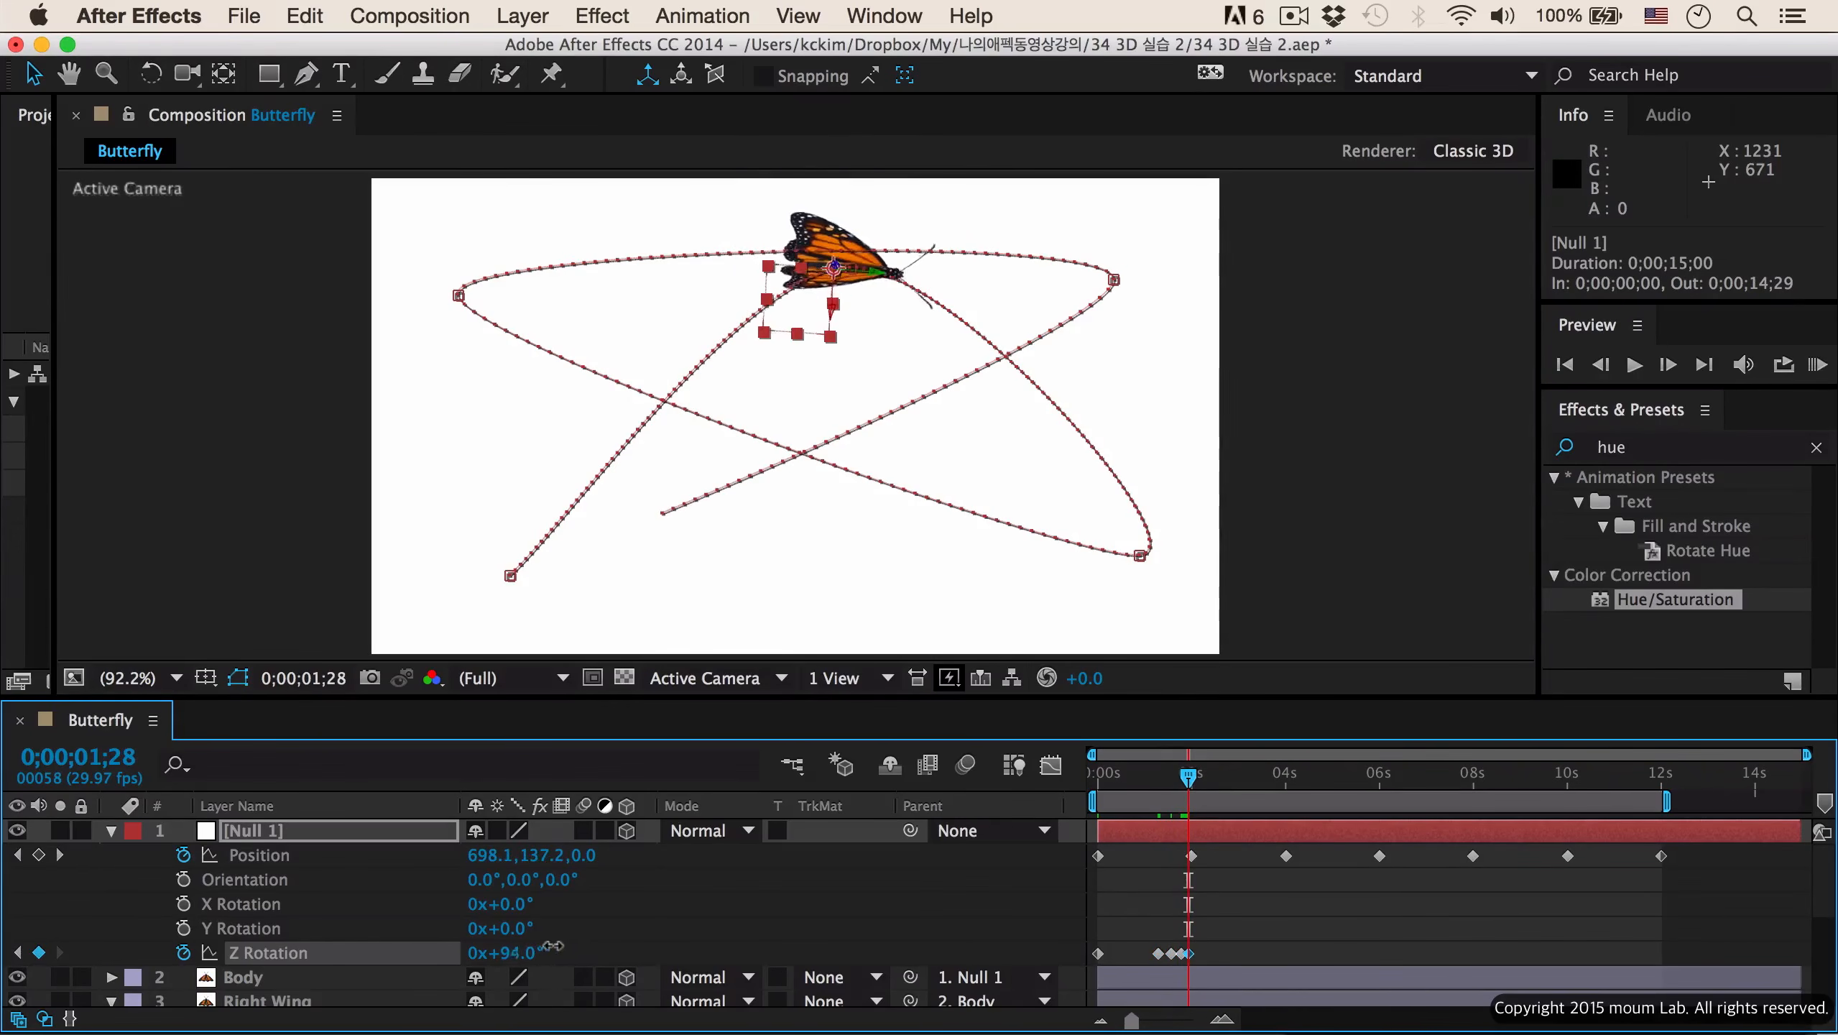
- Keyframe the null's Z Rotation through 125°, 132° at 0;00;02;28 and onward along the rest of the flight path up to 2x+52°
{"action": "left_click_drag", "start_coordinate": [1188, 777], "coordinate": [1200, 776]}
{"action": "left_click_drag", "start_coordinate": [514, 942], "coordinate": [533, 955]}
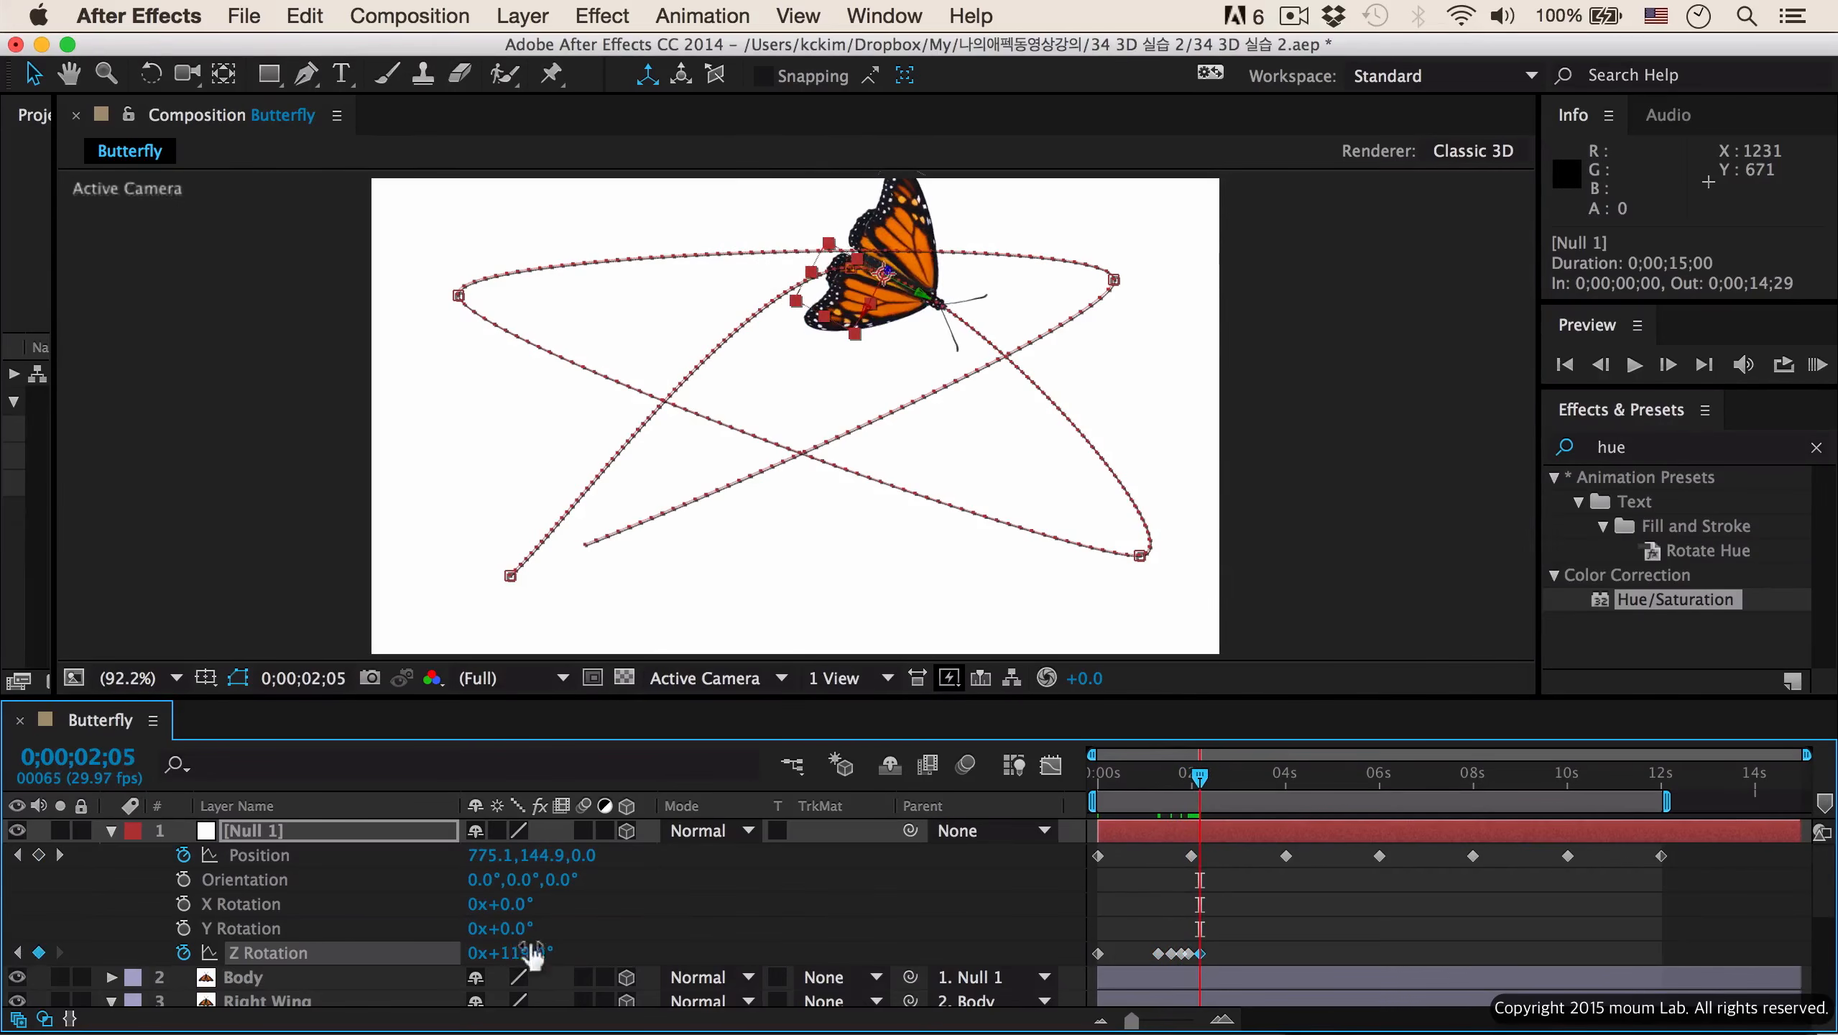
{"action": "left_click_drag", "start_coordinate": [1202, 777], "coordinate": [1211, 777]}
{"action": "left_click_drag", "start_coordinate": [513, 941], "coordinate": [523, 938]}
{"action": "left_click_drag", "start_coordinate": [1210, 777], "coordinate": [1237, 779]}
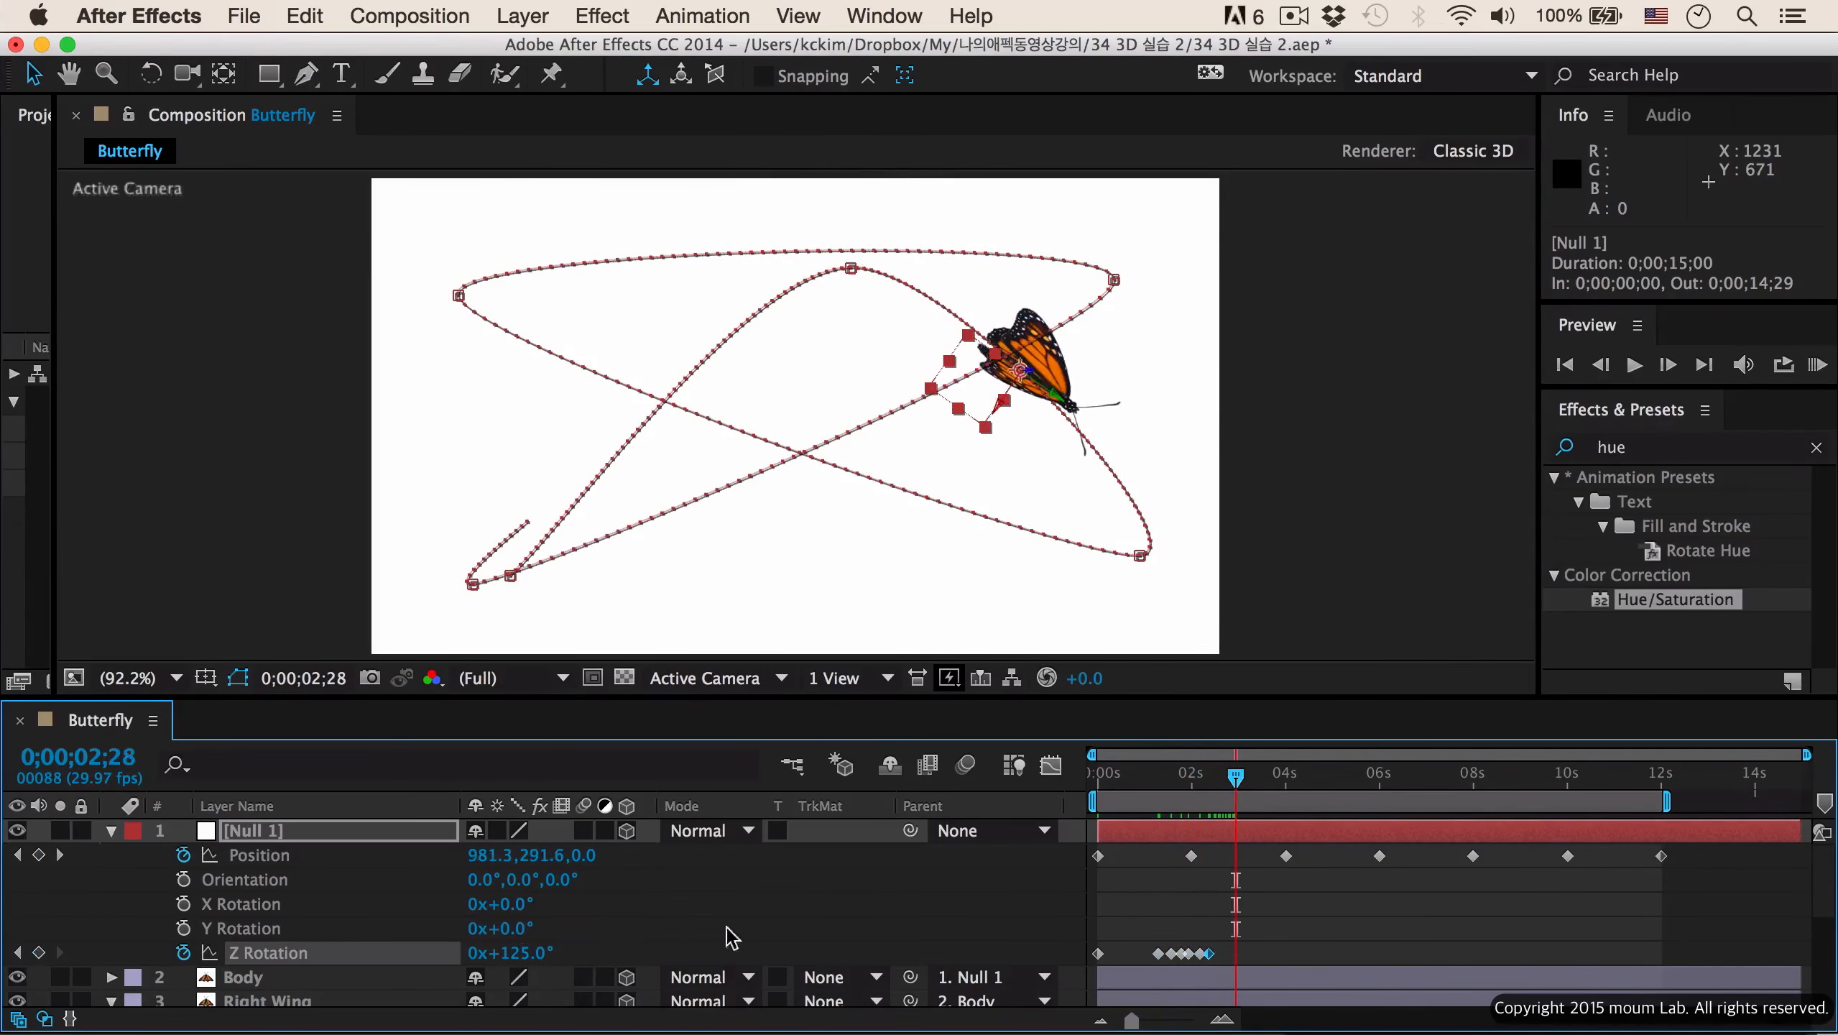
{"action": "left_click_drag", "start_coordinate": [514, 942], "coordinate": [529, 943]}
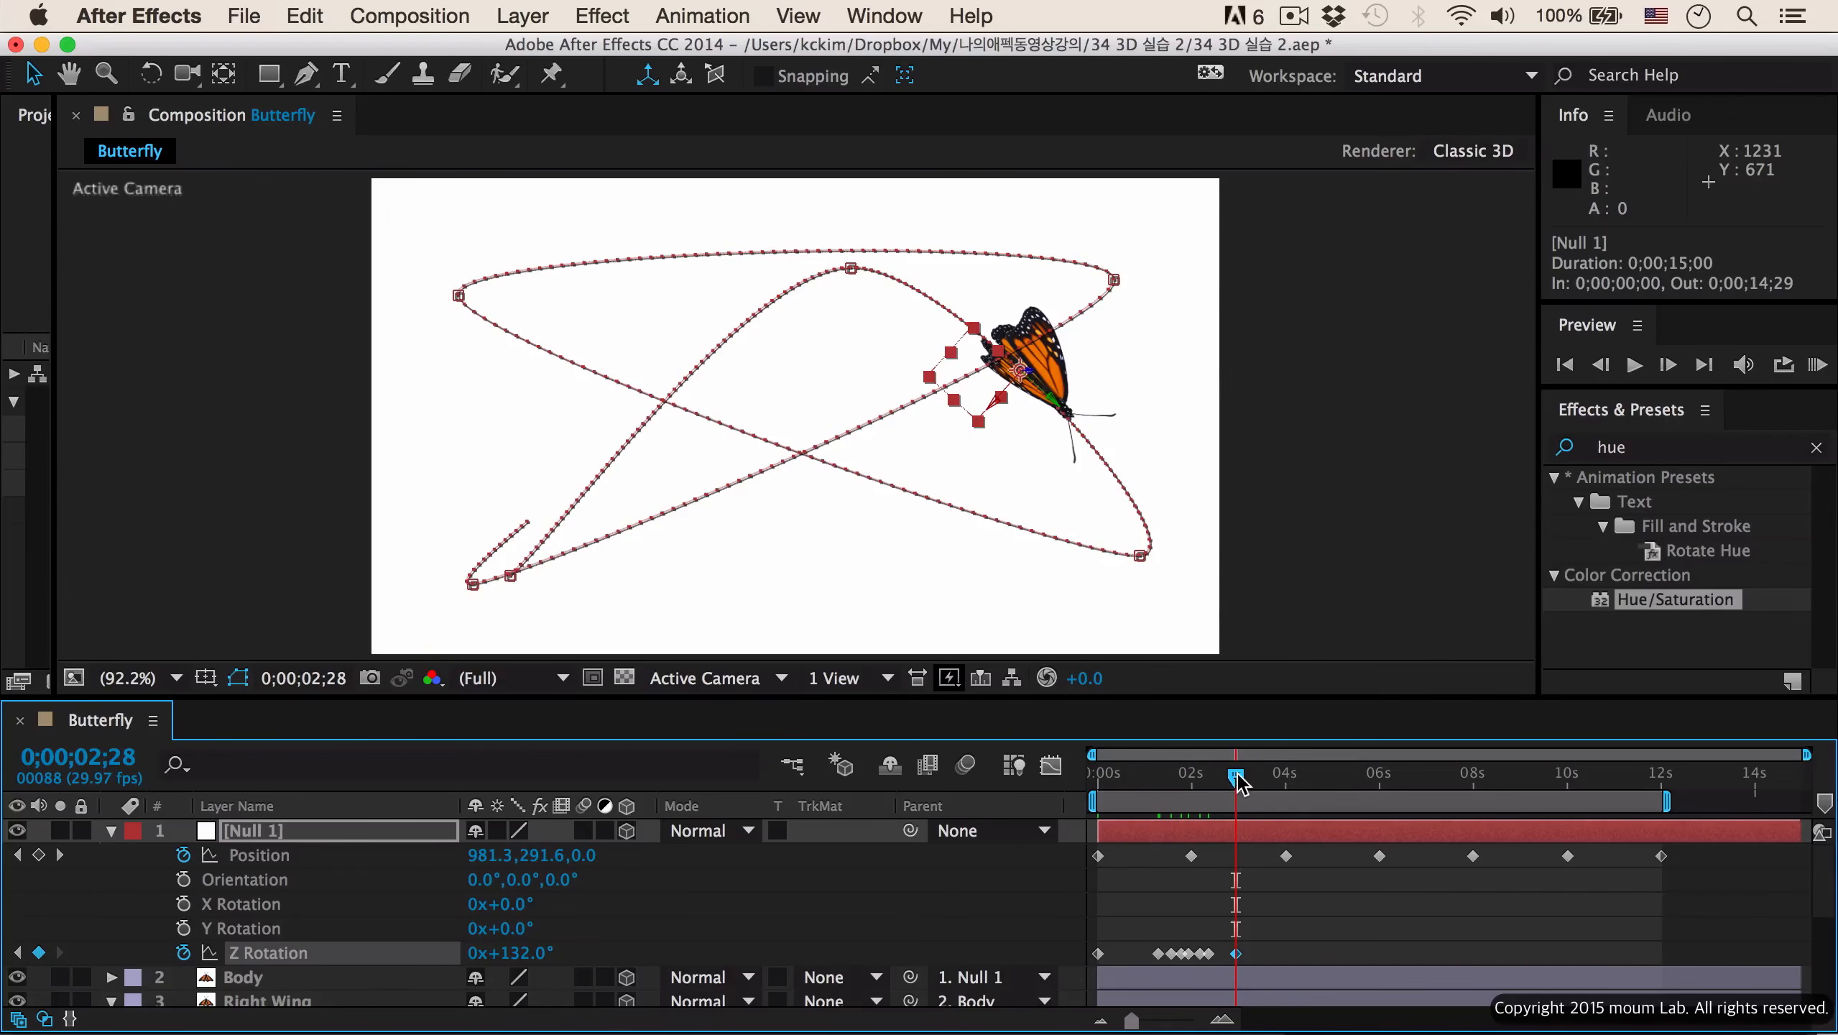
{"action": "left_click_drag", "start_coordinate": [1238, 781], "coordinate": [1260, 780]}
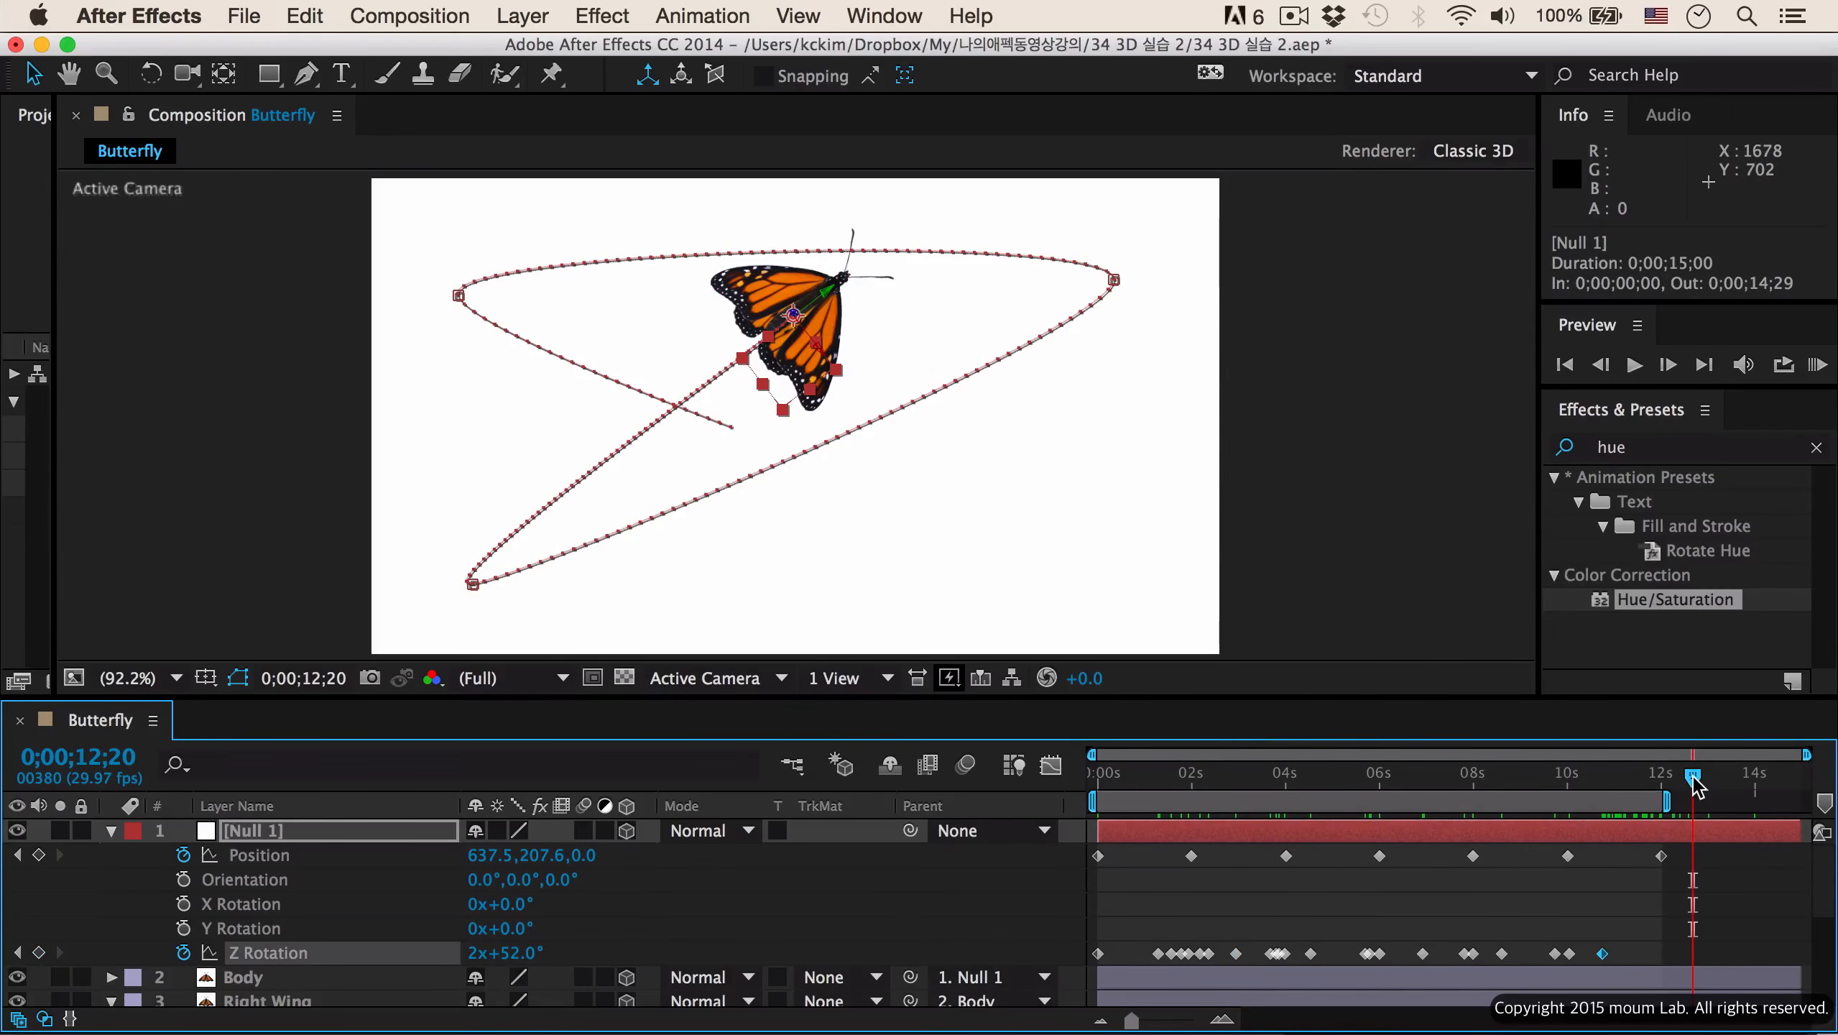
{"action": "left_click_drag", "start_coordinate": [1694, 782], "coordinate": [1112, 782]}
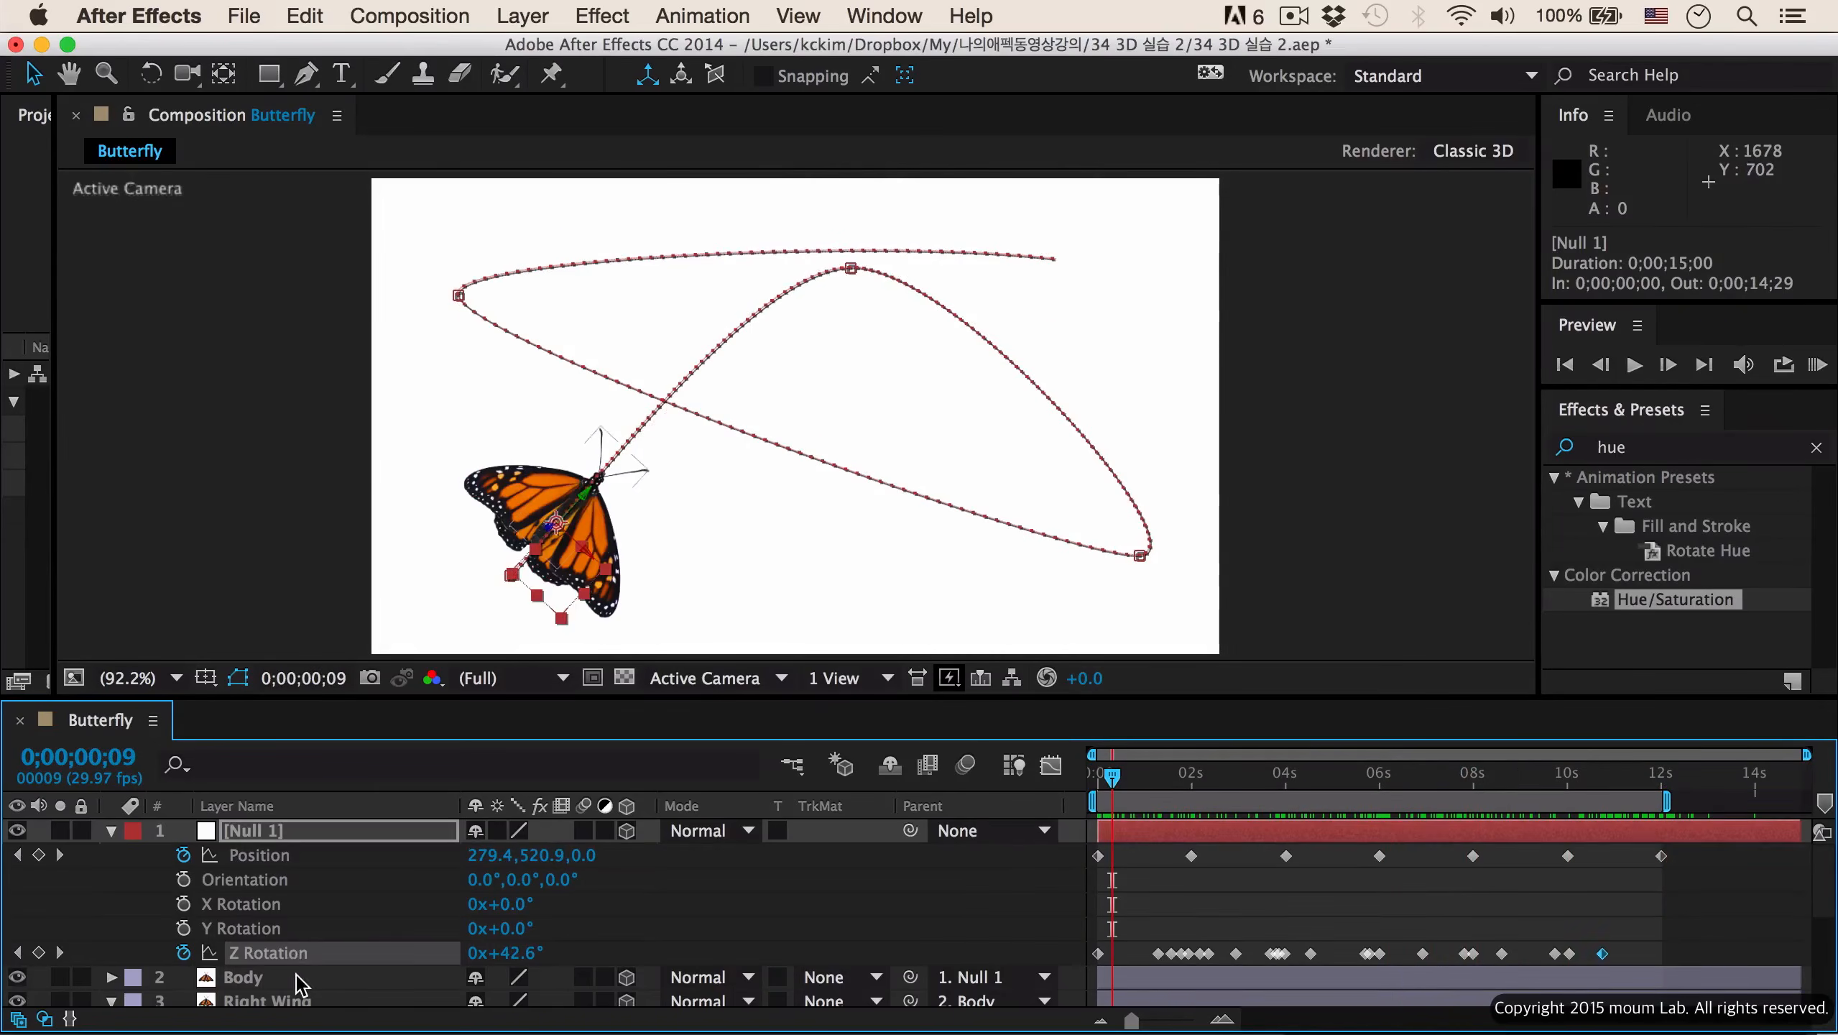
- Set the Body layer's X Rotation to 45° to tilt the butterfly
{"action": "left_click", "coordinate": [295, 977]}
{"action": "key", "text": "r"}
{"action": "scroll", "coordinate": [298, 984], "scroll_direction": "down", "scroll_amount": 3}
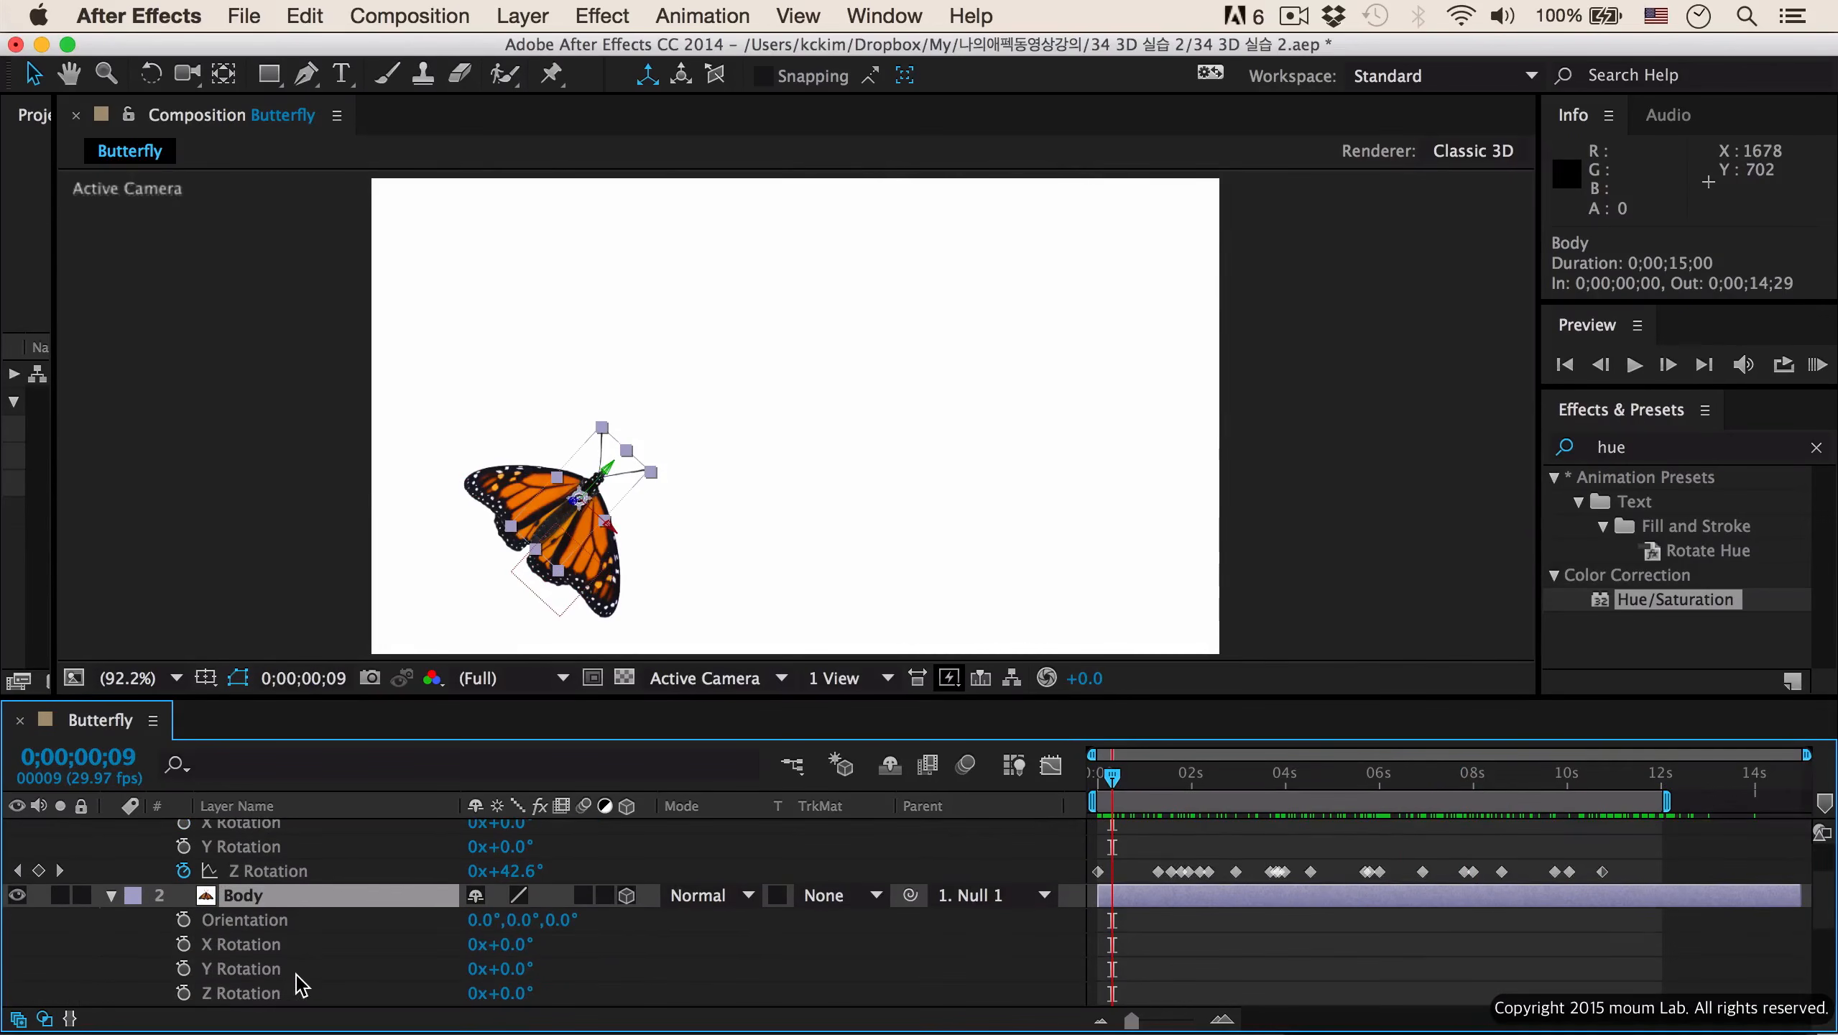
{"action": "left_click_drag", "start_coordinate": [503, 935], "coordinate": [565, 932]}
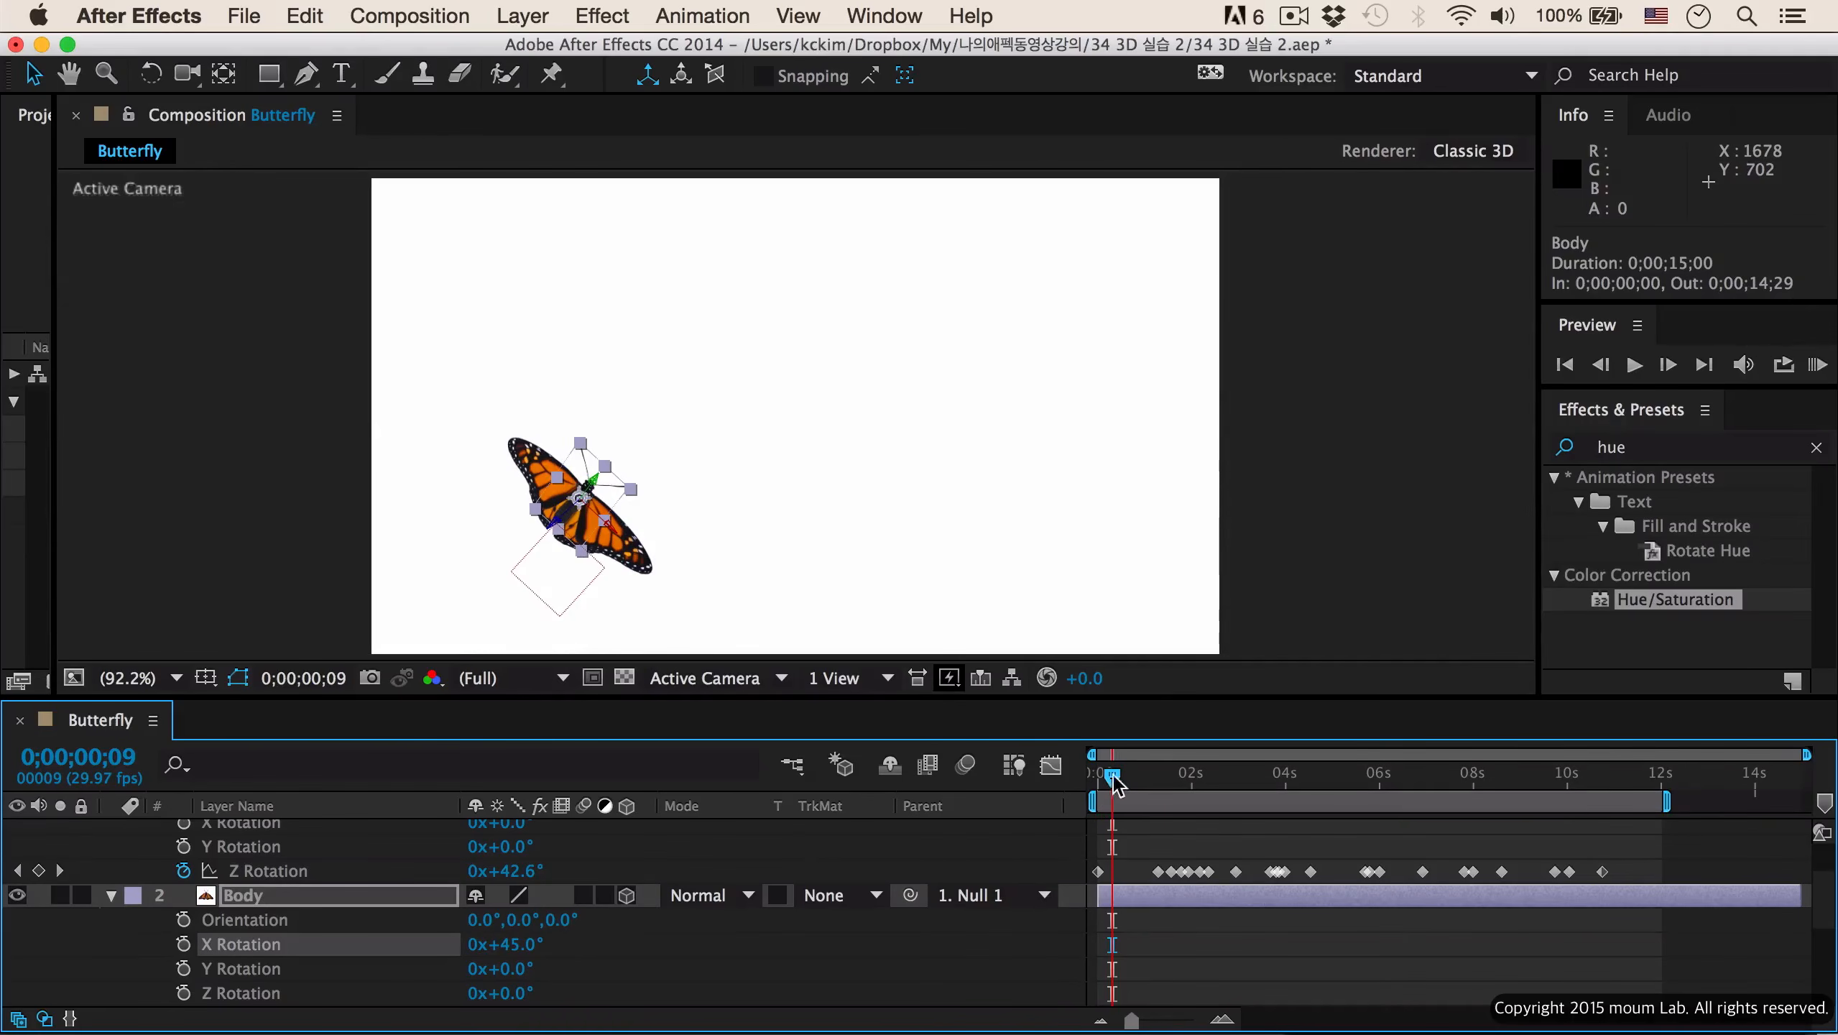
{"action": "left_click_drag", "start_coordinate": [1115, 779], "coordinate": [1096, 777]}
{"action": "scroll", "coordinate": [488, 898], "scroll_direction": "up", "scroll_amount": 3}
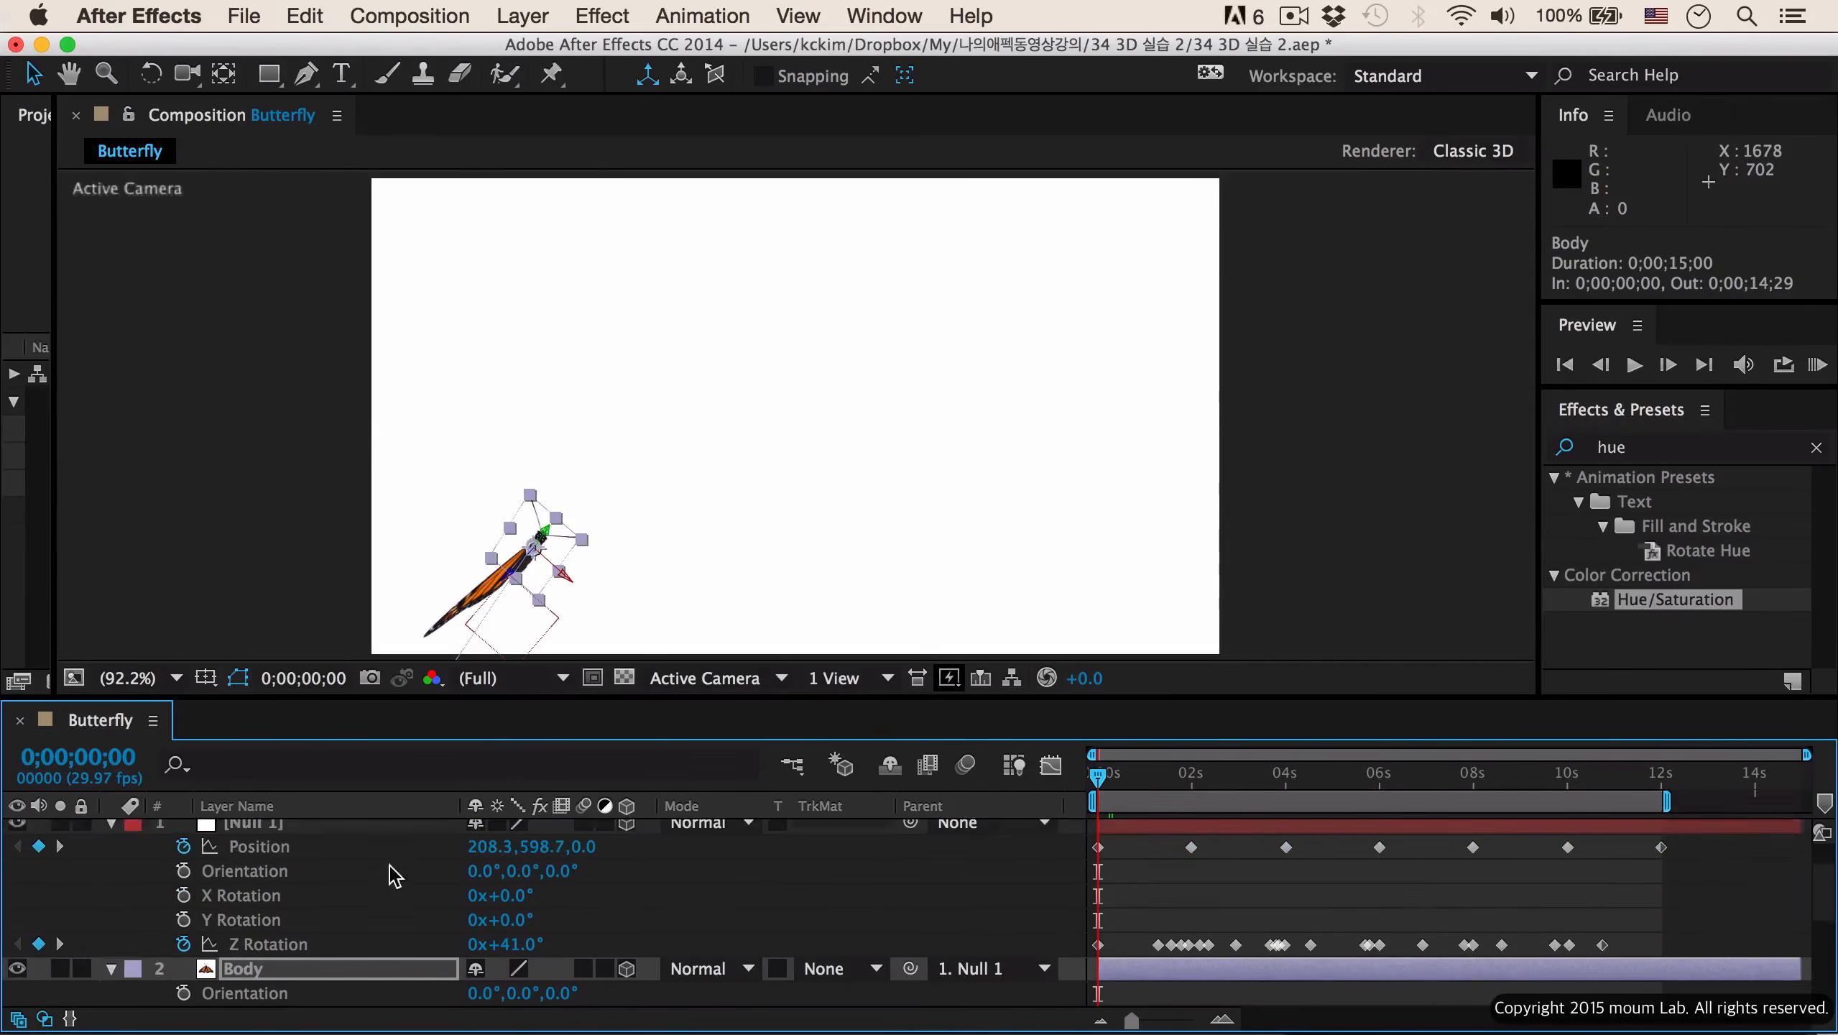
- Turn on motion blur for the Body, Right Wing and Left Wing layers and for the composition
{"action": "left_click", "coordinate": [319, 855]}
{"action": "left_click_drag", "start_coordinate": [1094, 783], "coordinate": [1532, 823]}
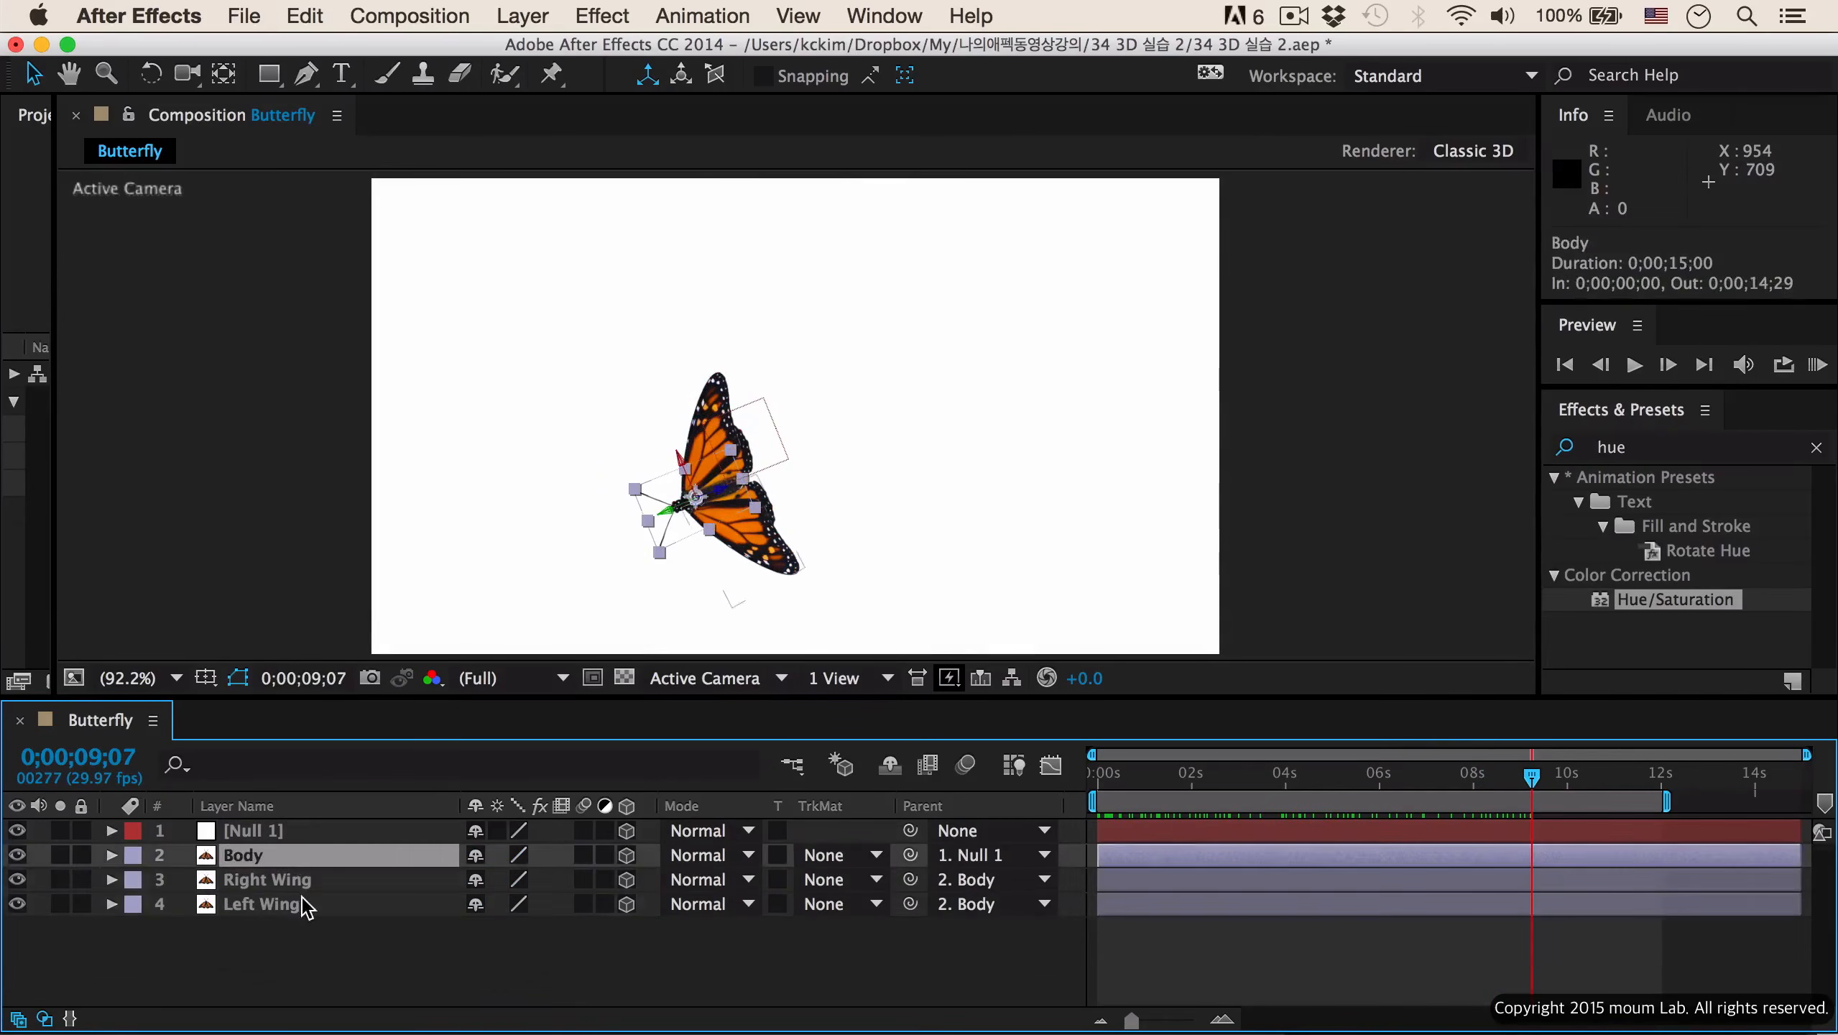
{"action": "left_click", "coordinate": [308, 902], "text": "shift"}
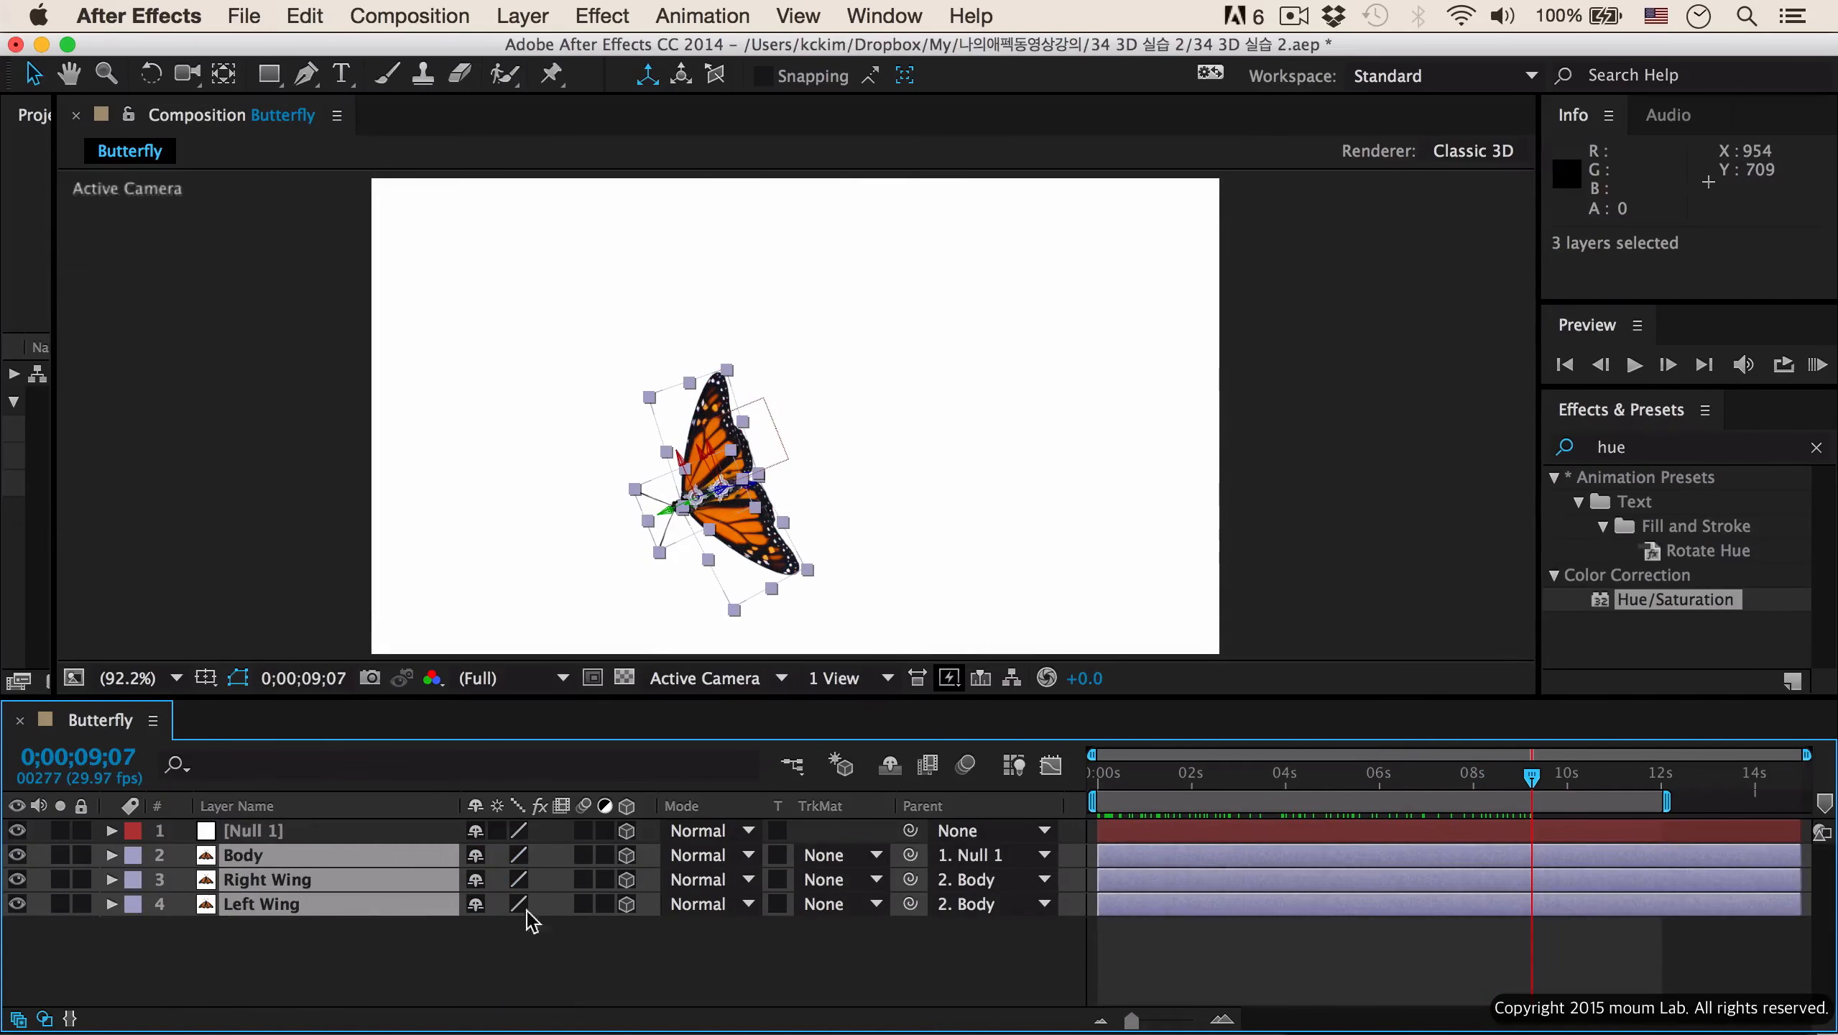
{"action": "left_click", "coordinate": [584, 856]}
{"action": "left_click_drag", "start_coordinate": [1559, 797], "coordinate": [1401, 813]}
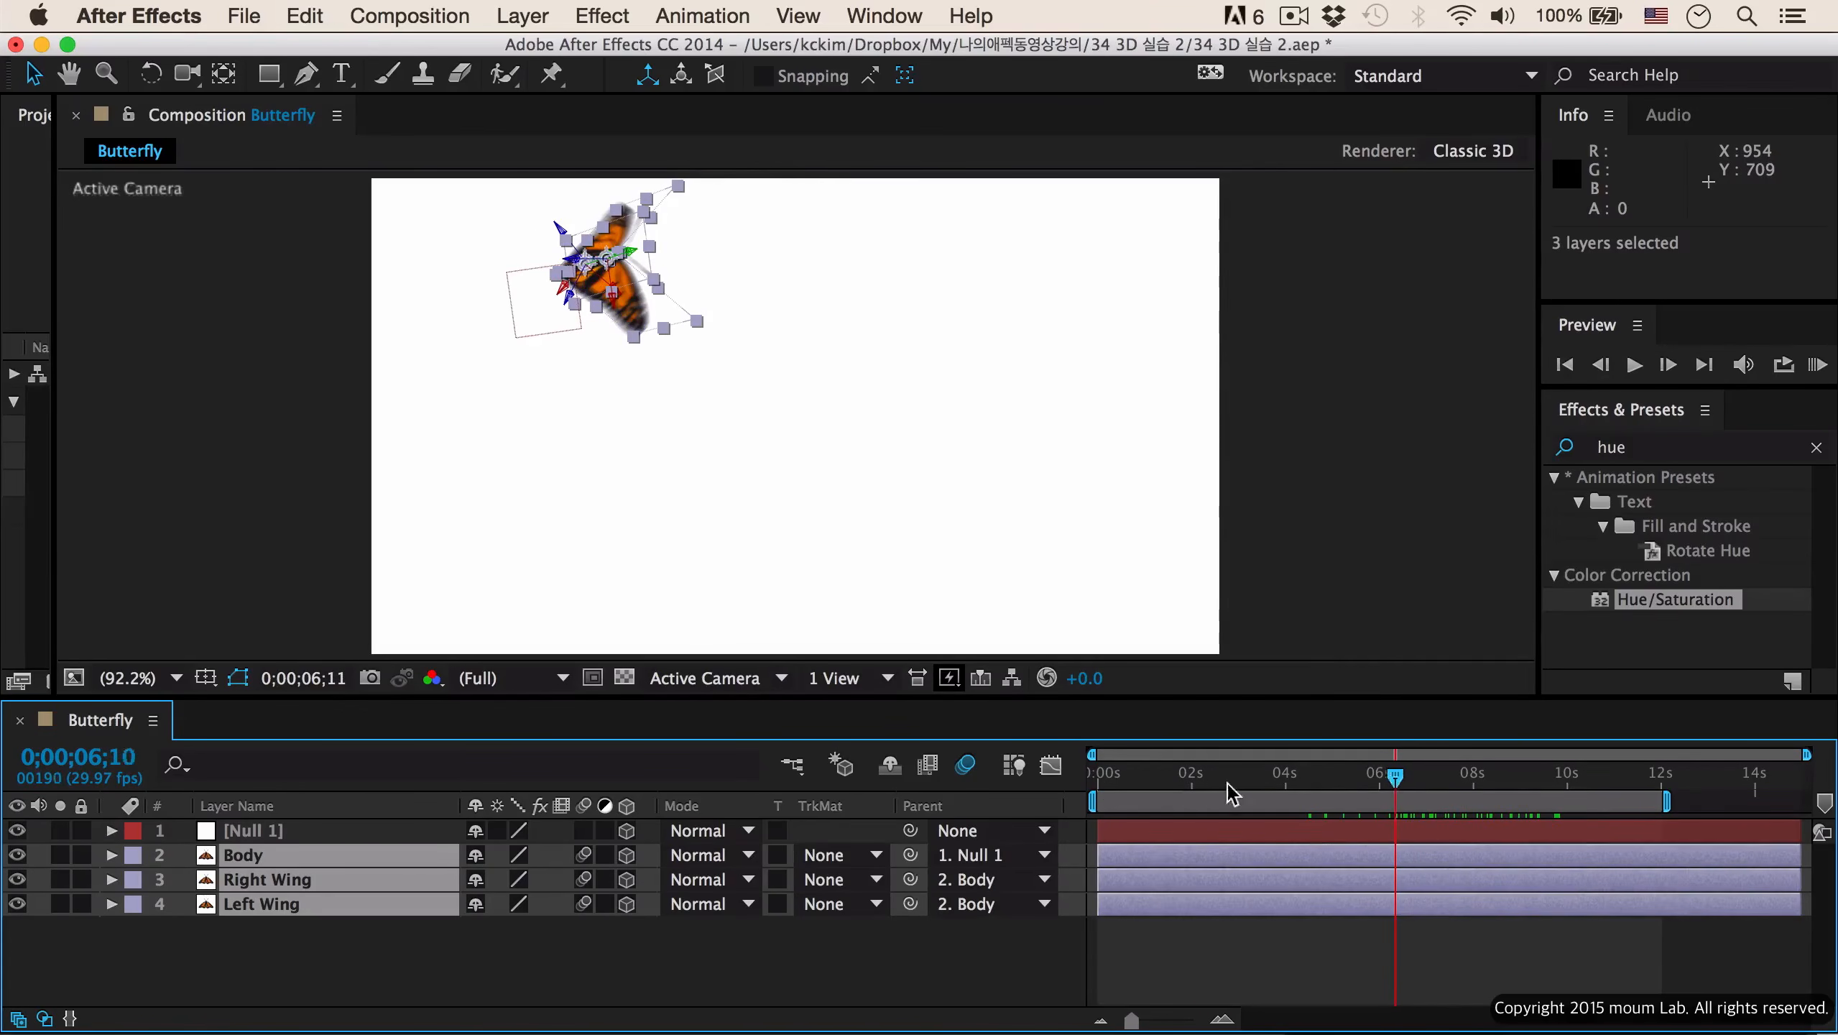
- Play a RAM preview of the butterfly's flight from the start of the timeline to check the motion blur
{"action": "key", "text": "Home"}
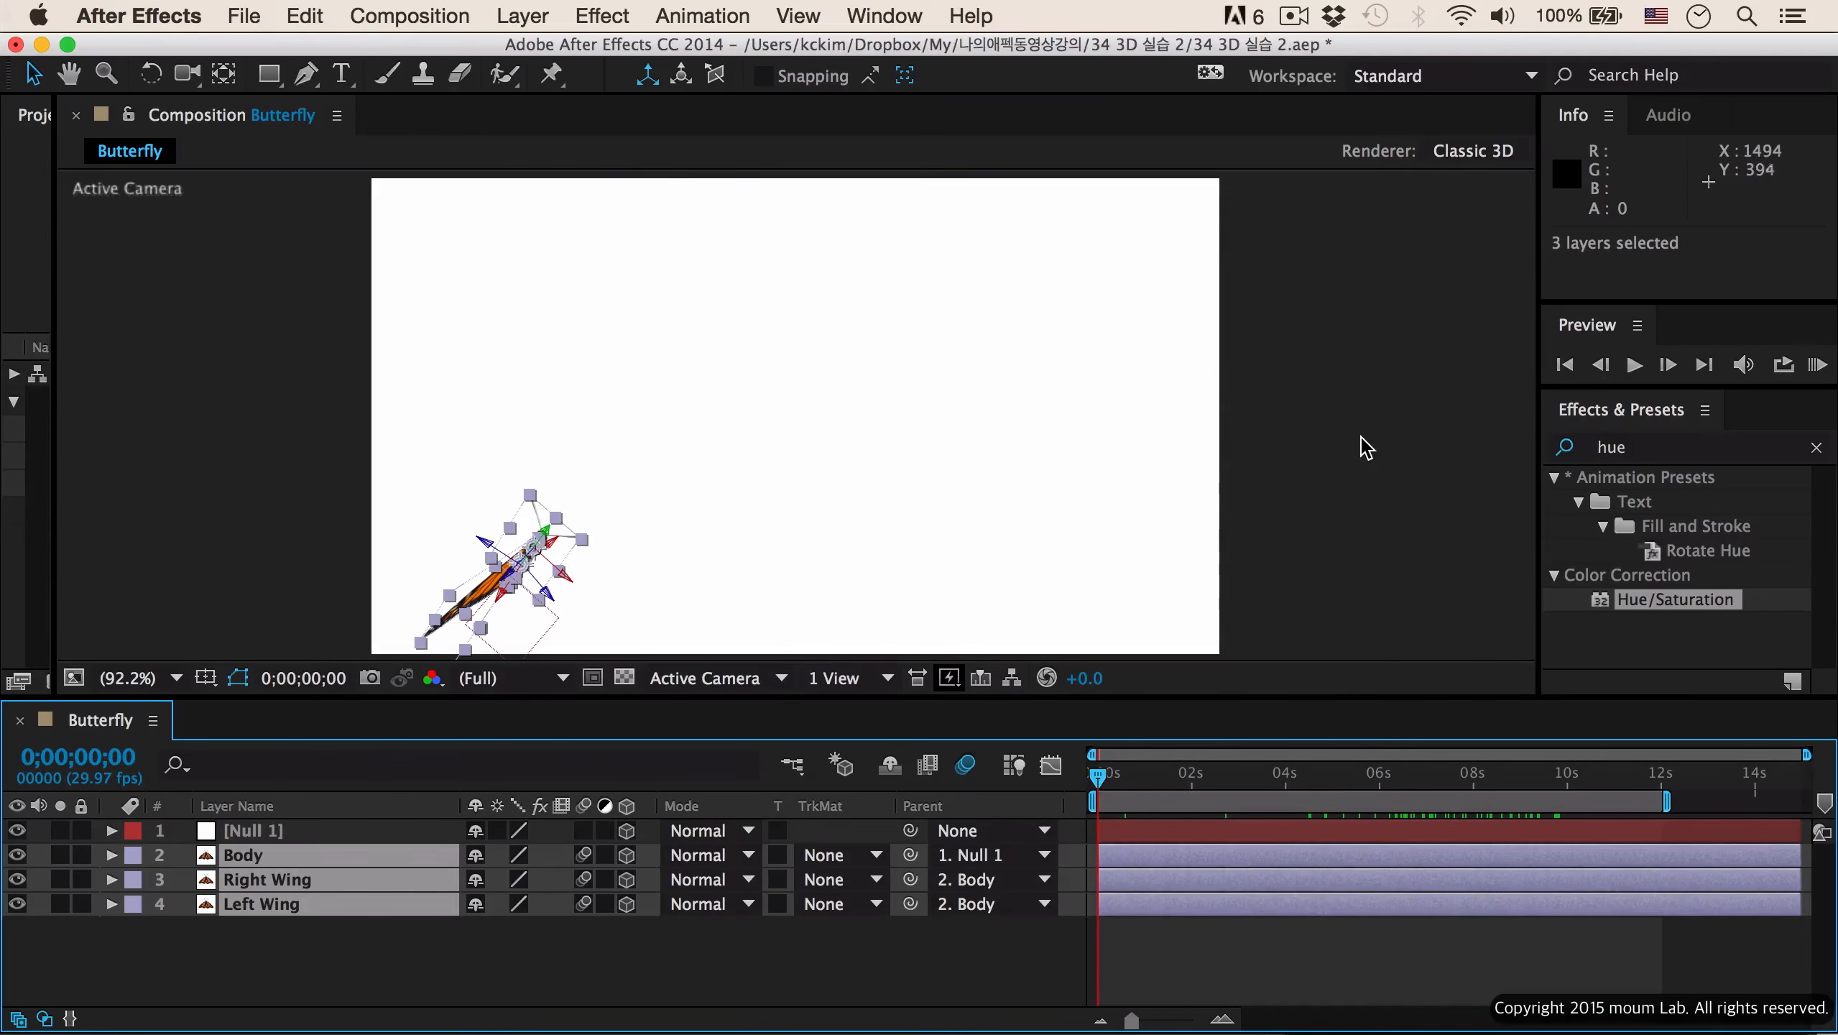
{"action": "key", "text": "KP_0"}
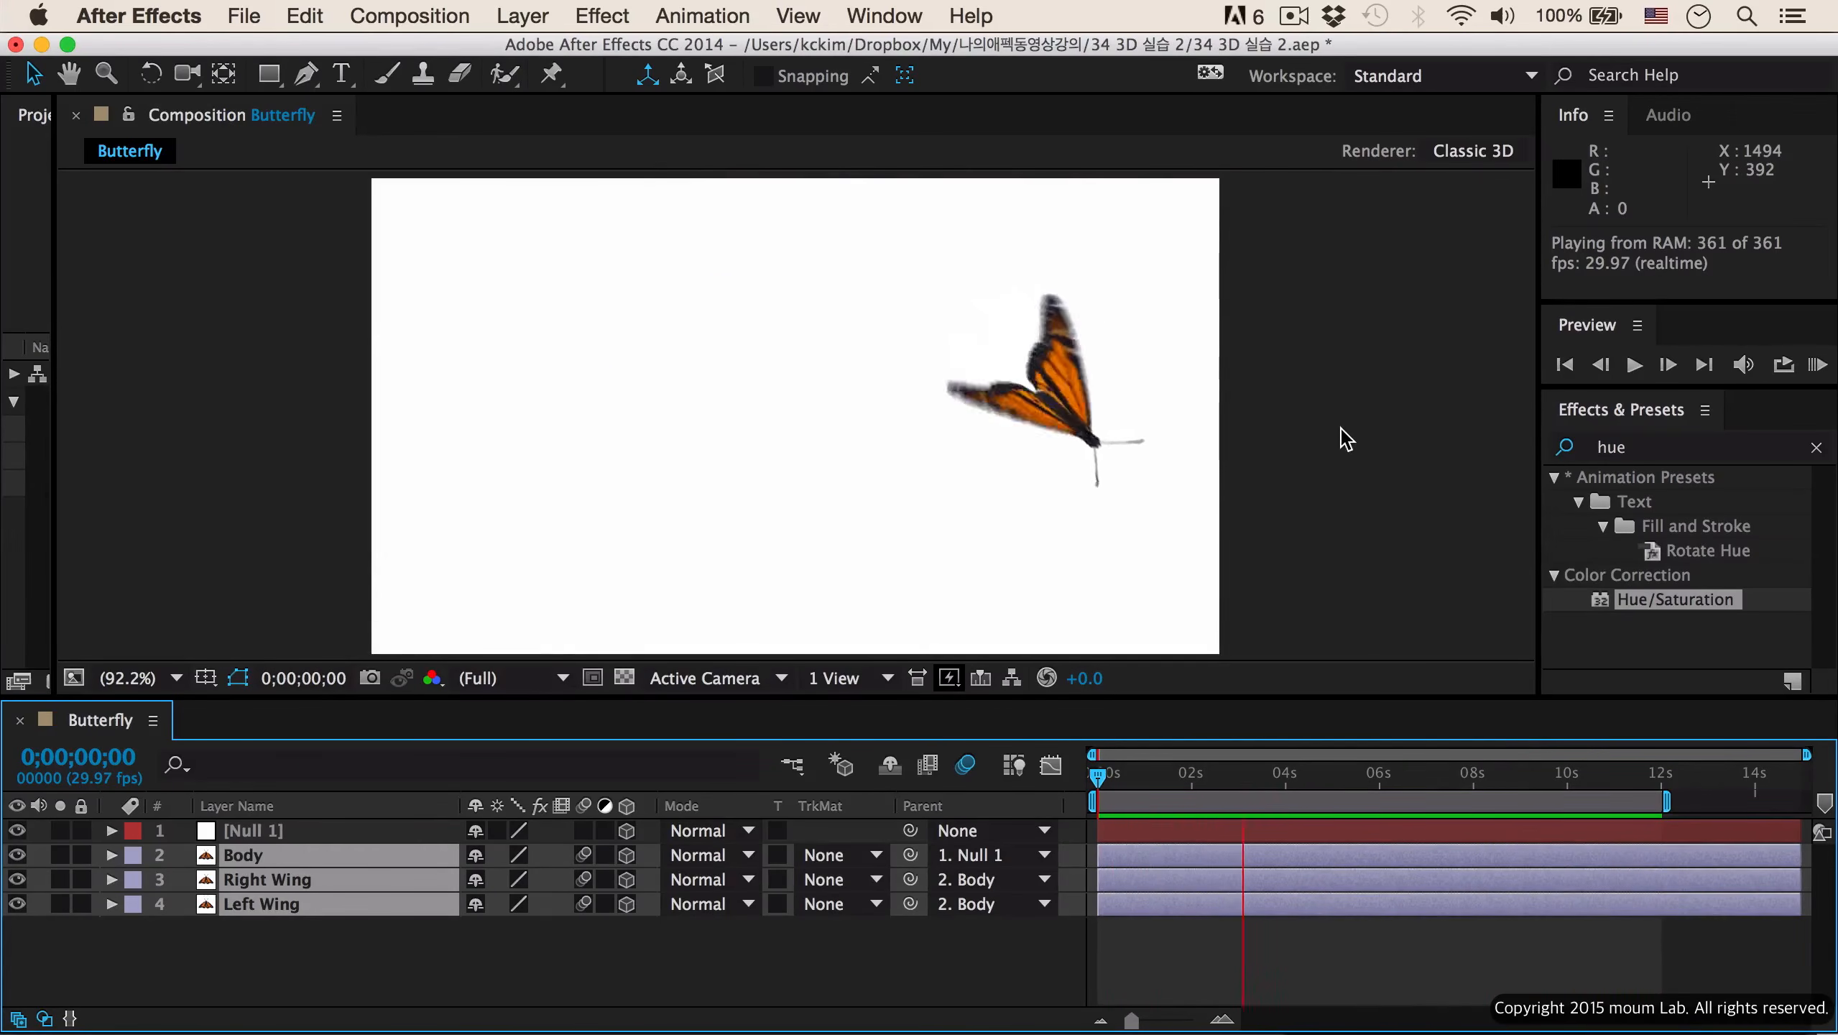
{"action": "left_click", "coordinate": [1141, 776]}
{"action": "left_click_drag", "start_coordinate": [1140, 777], "coordinate": [1157, 780]}
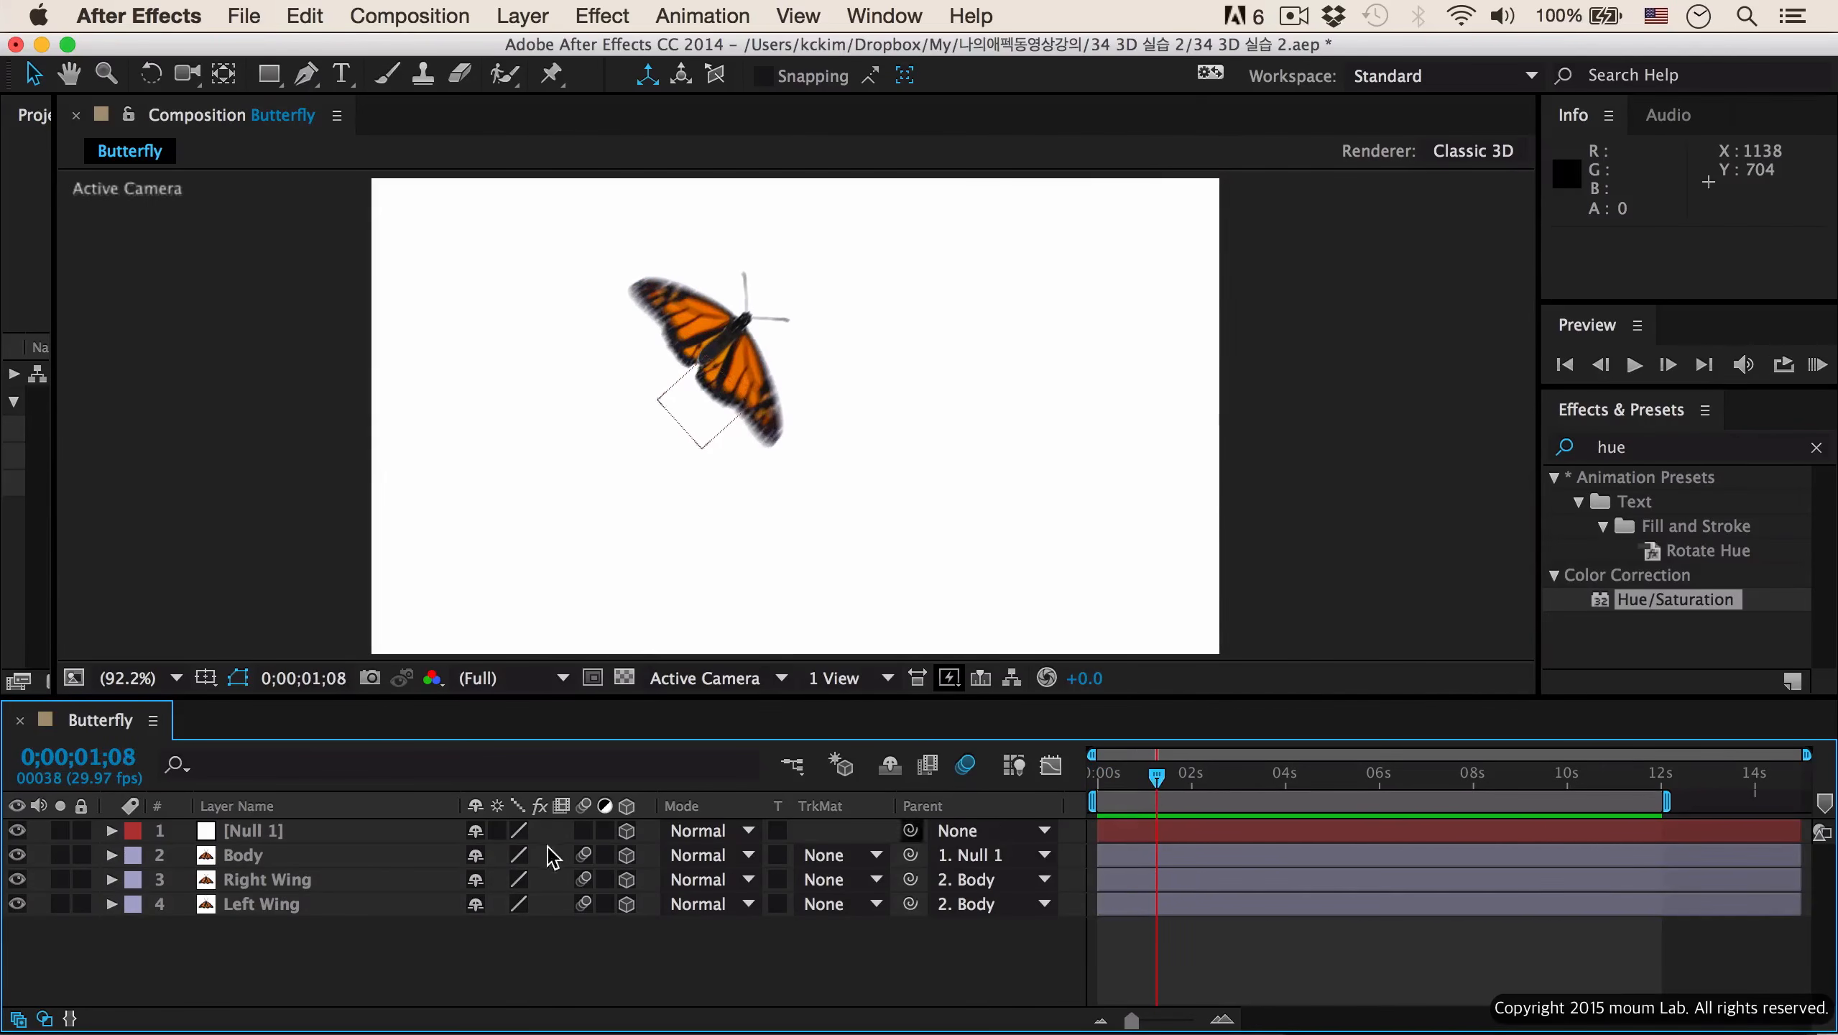
- Pre-compose the null, Body and both wing layers into a new composition named Butterfly1, moving all attributes
{"action": "left_click", "coordinate": [301, 831]}
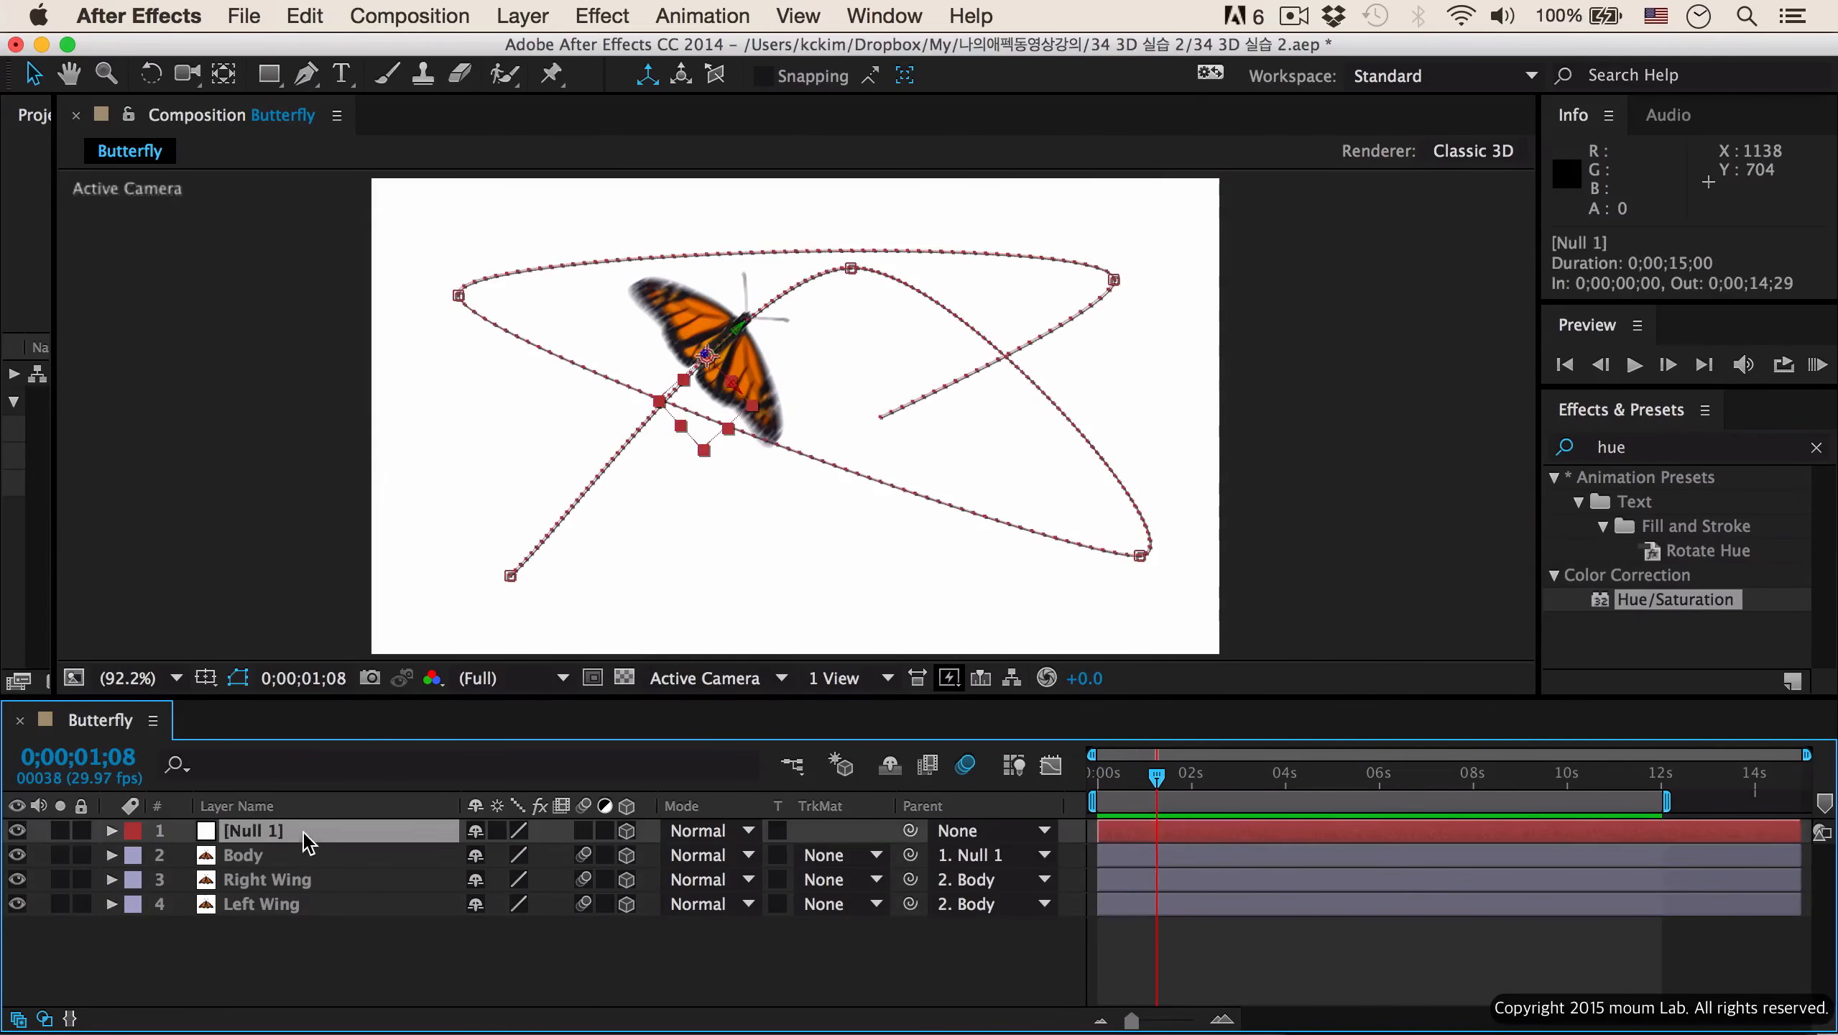
{"action": "left_click", "coordinate": [320, 905], "text": "shift"}
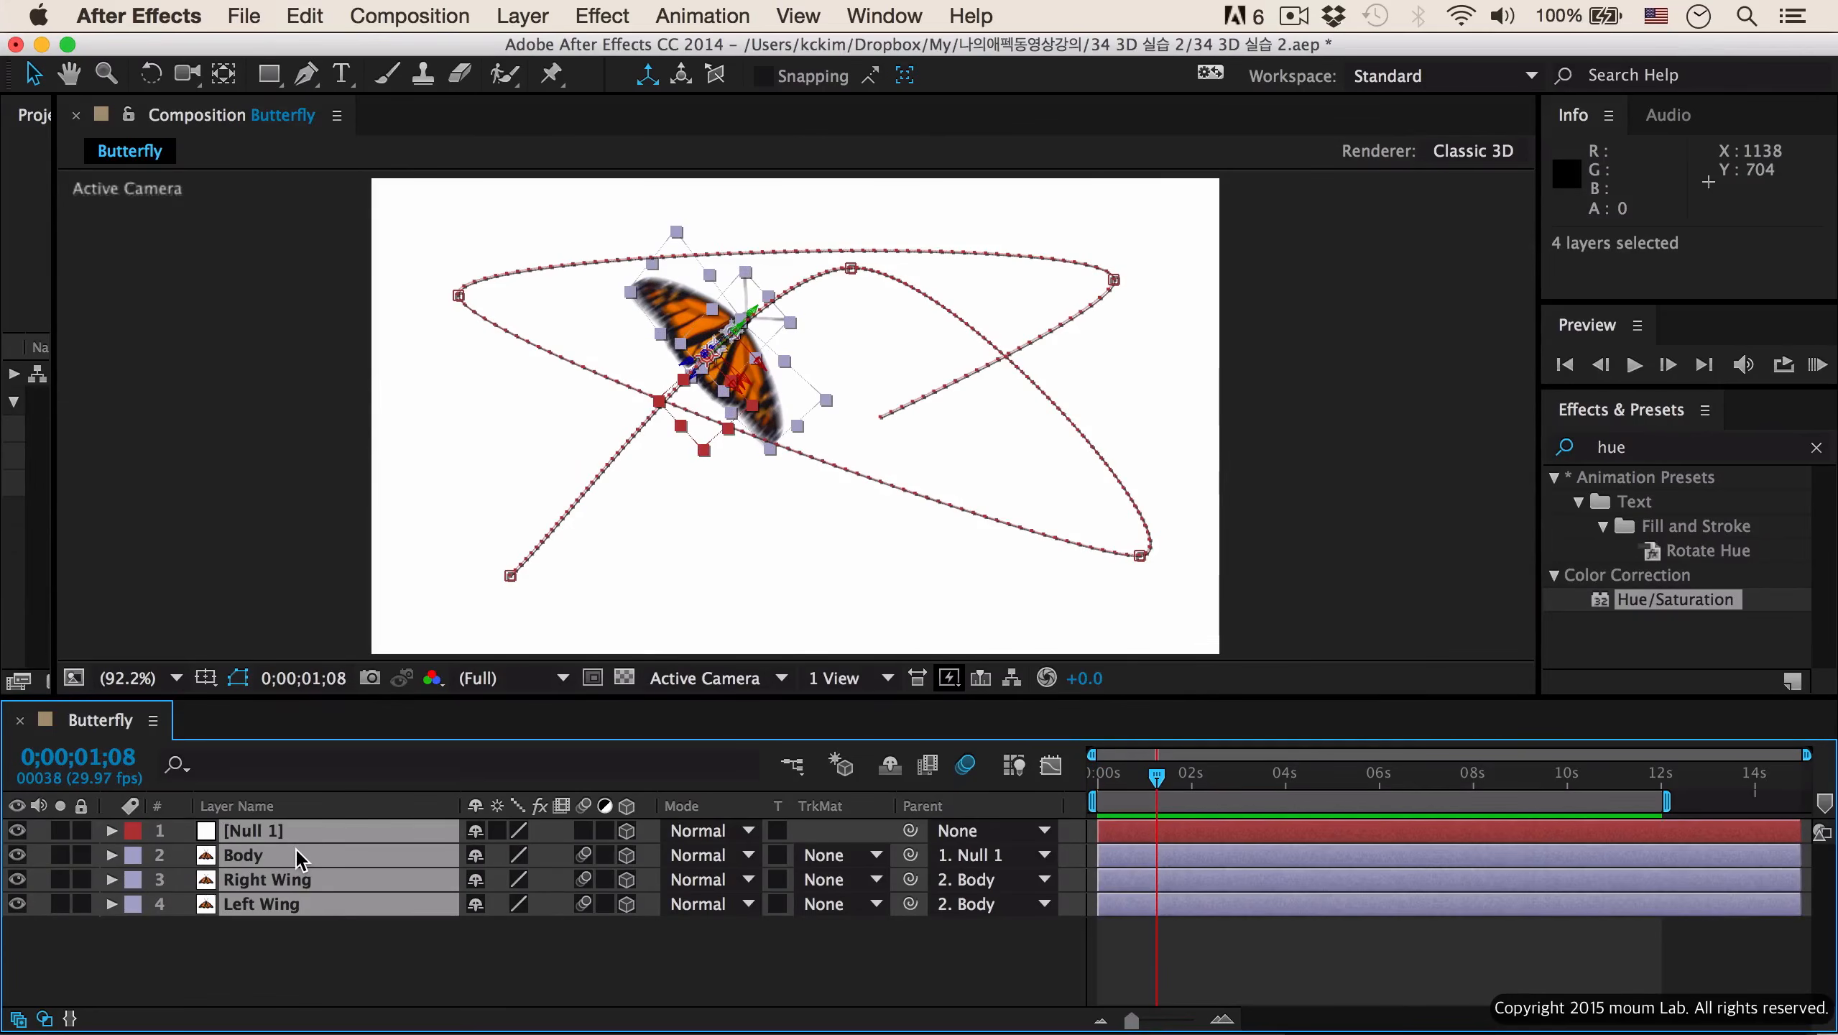
{"action": "key", "text": "super+shift+c"}
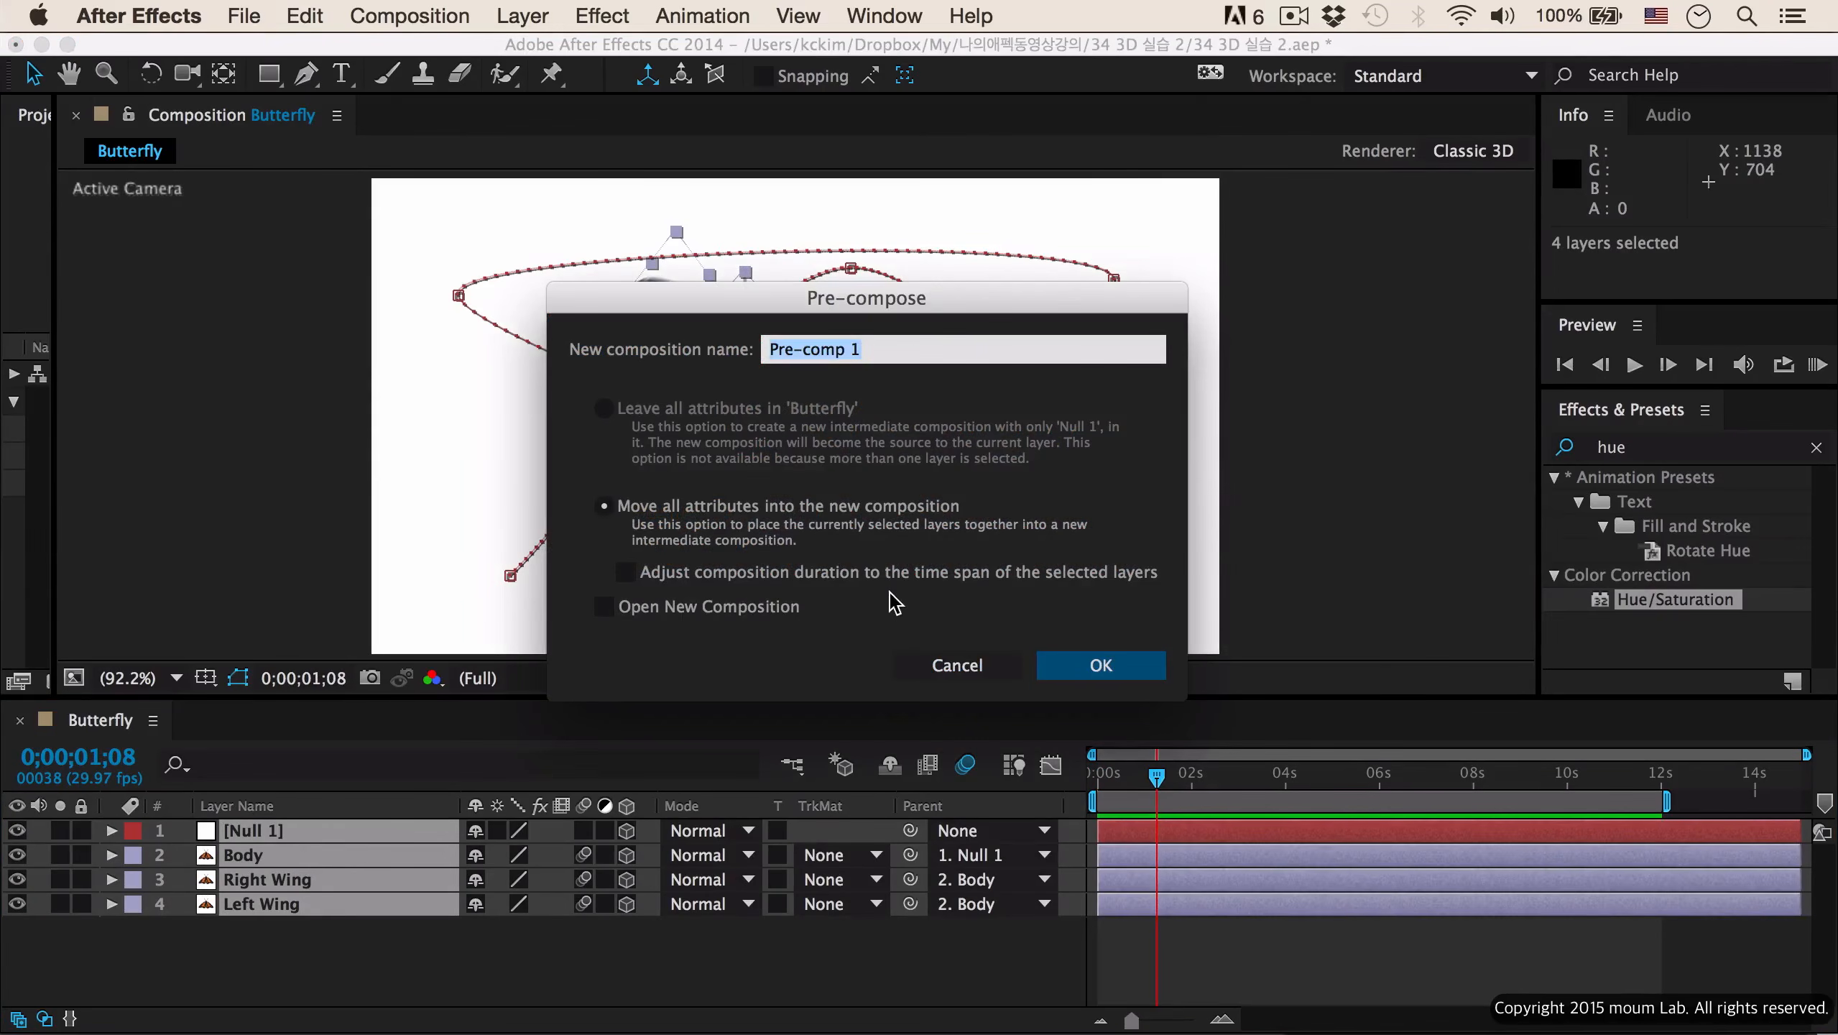
{"action": "type", "text": "Butterfly"}
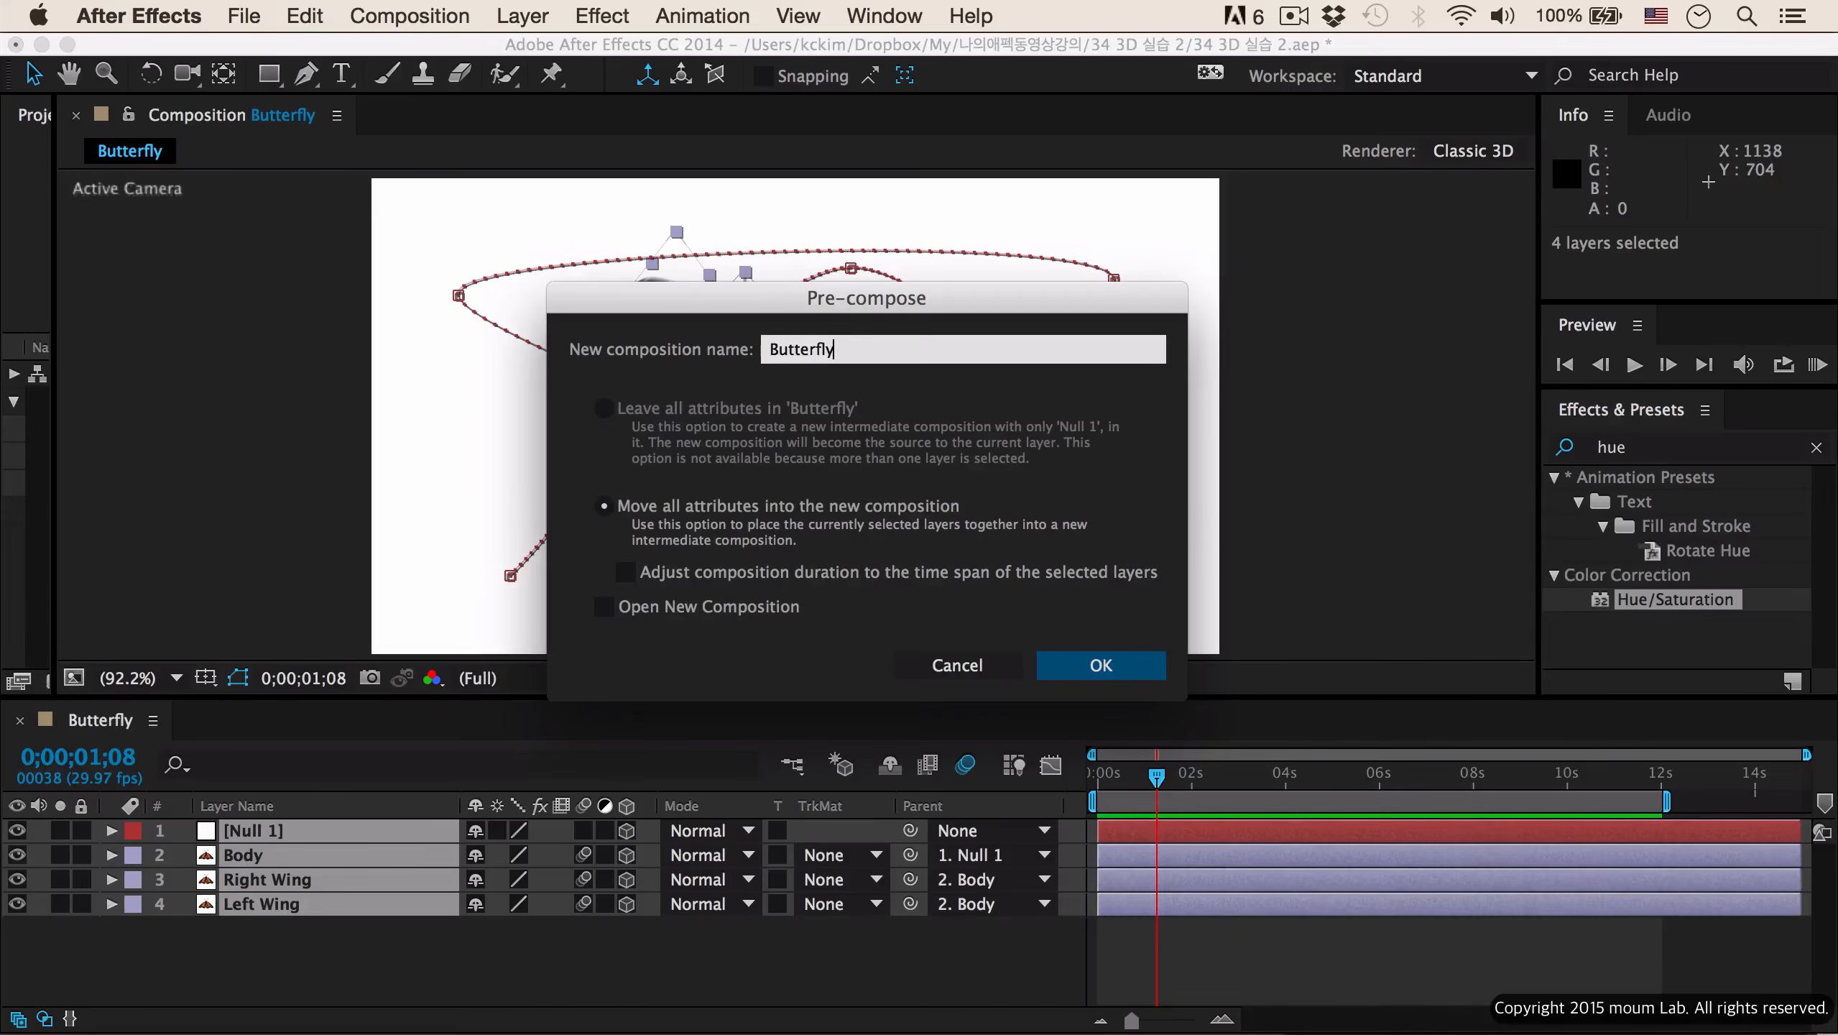
{"action": "key", "text": "Return"}
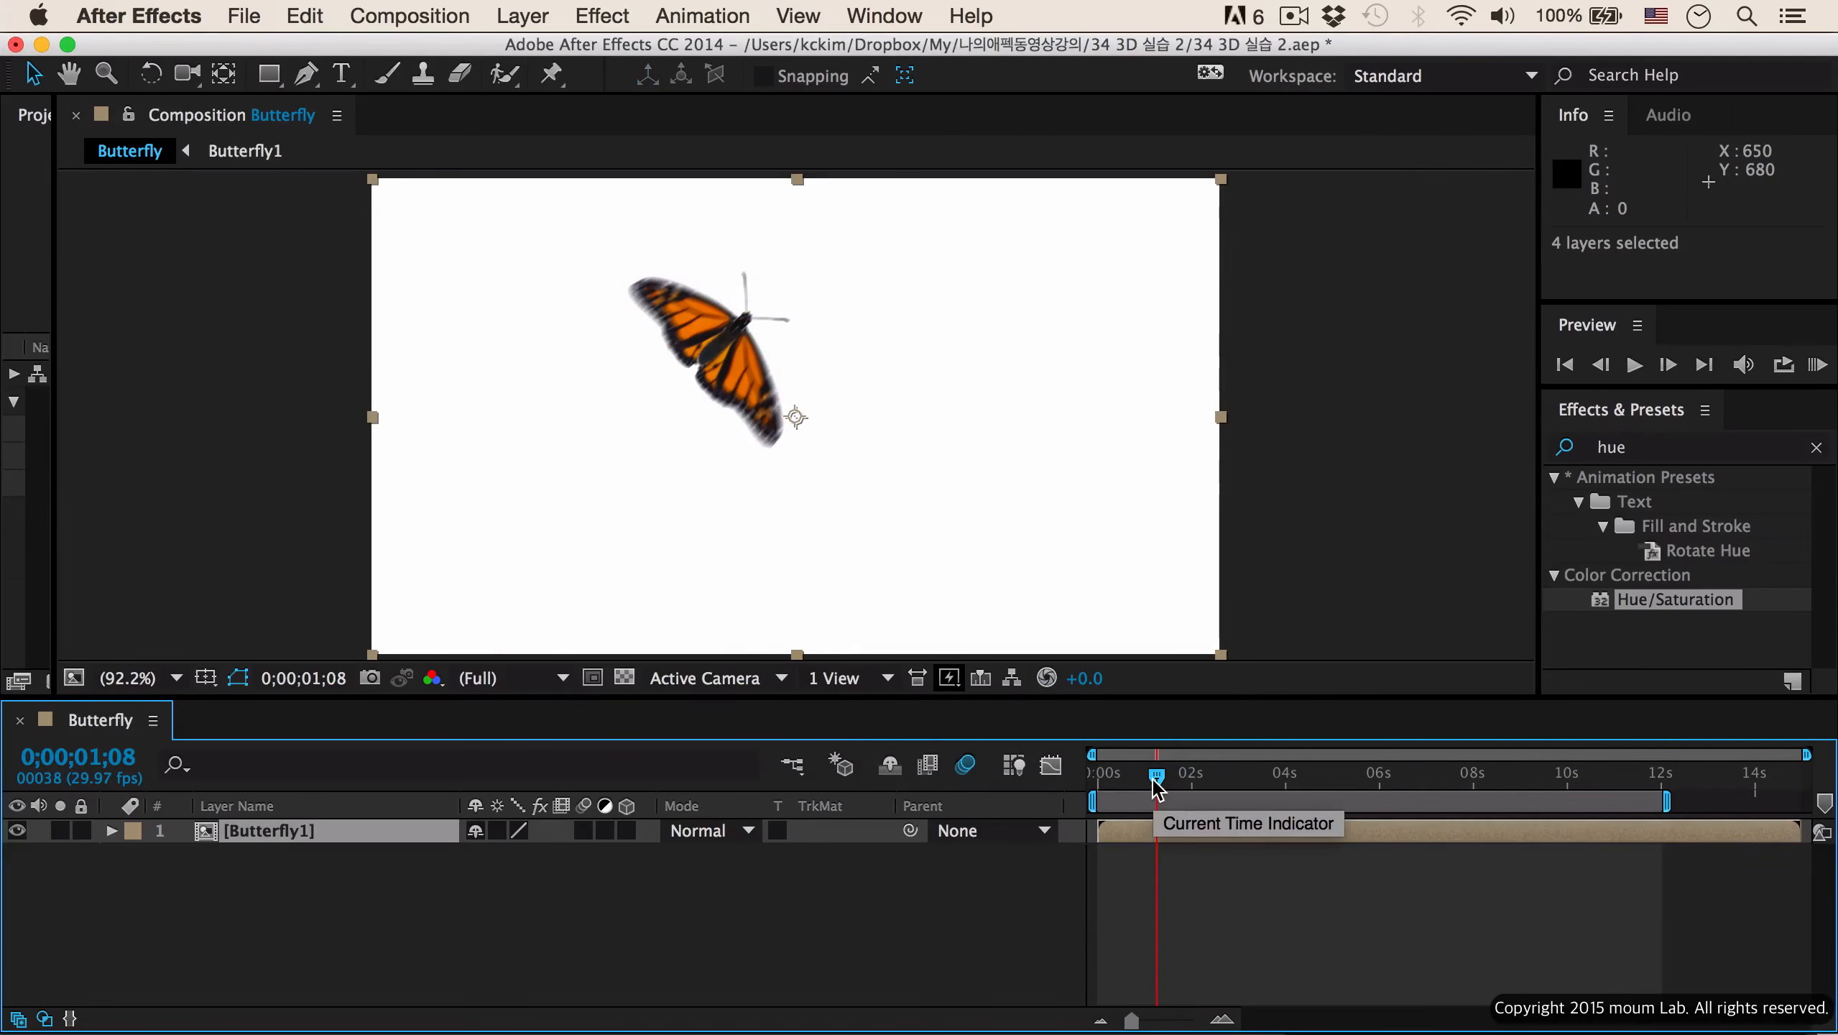
- Duplicate the Butterfly1 layer twice to make three butterfly layers in total
{"action": "key", "text": "super+d"}
{"action": "key", "text": "super+d"}
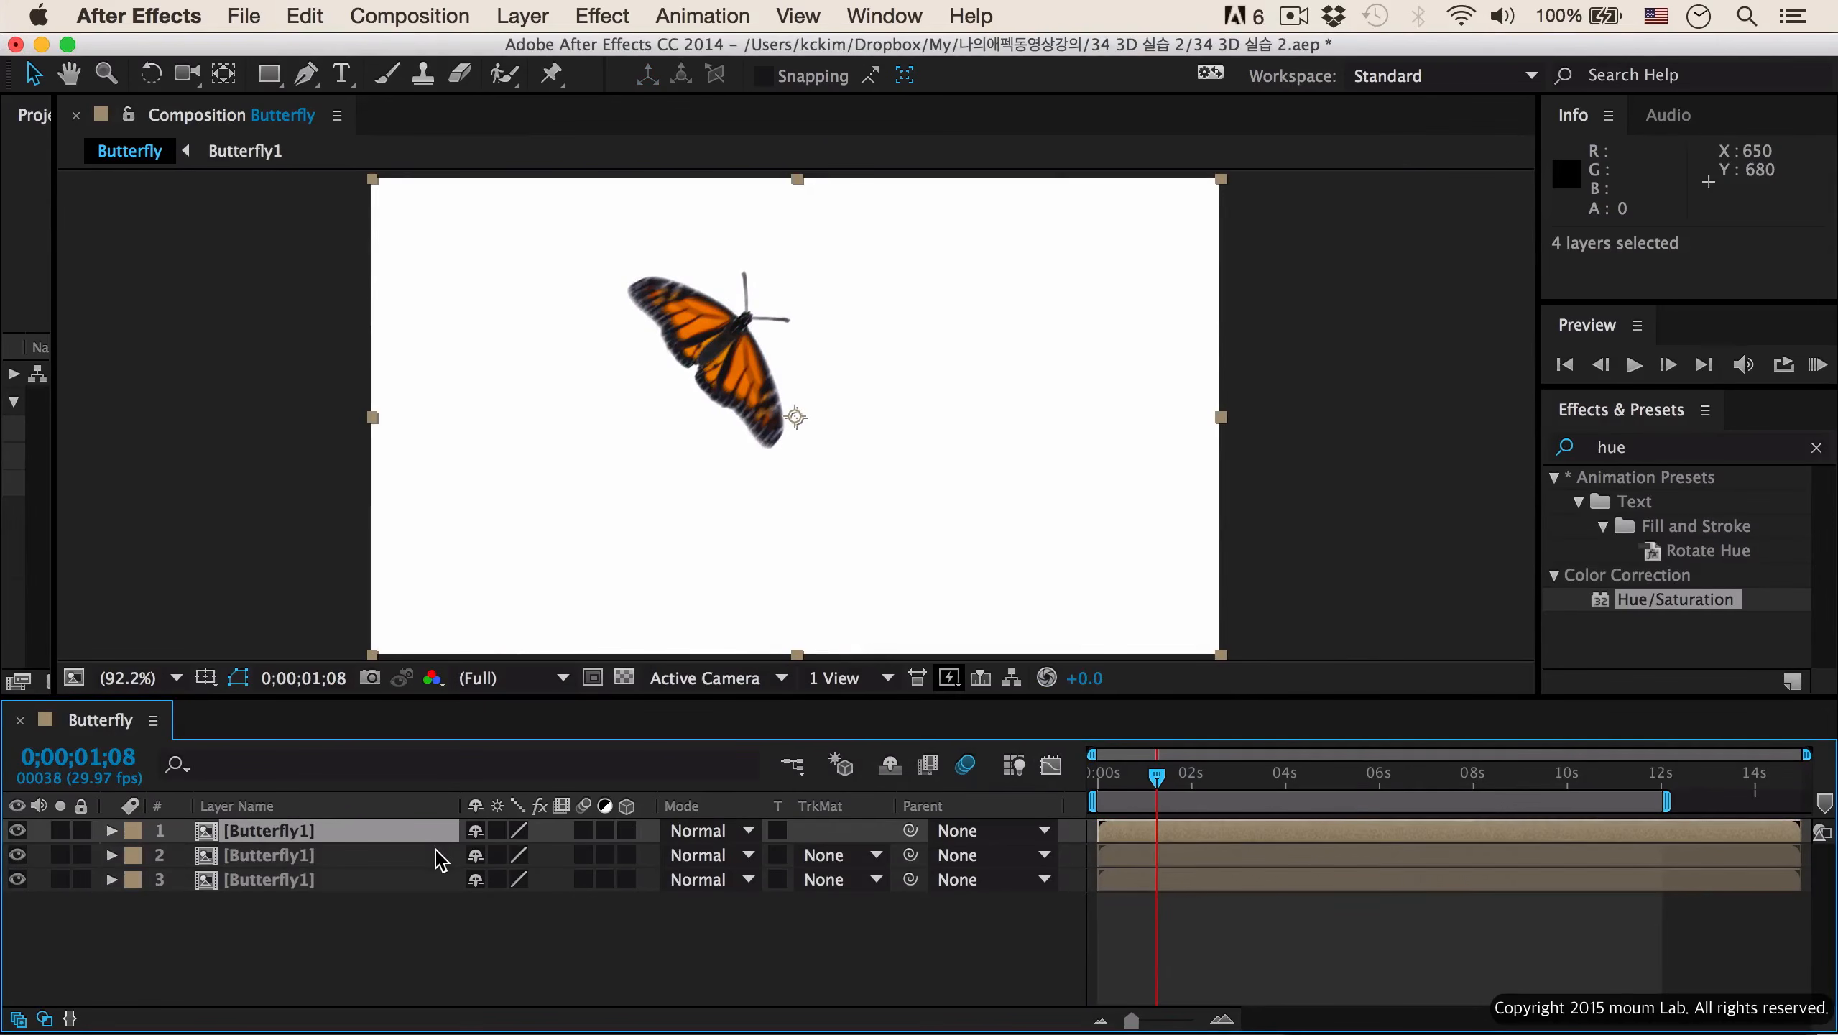
{"action": "left_click_drag", "start_coordinate": [1094, 795], "coordinate": [1152, 866]}
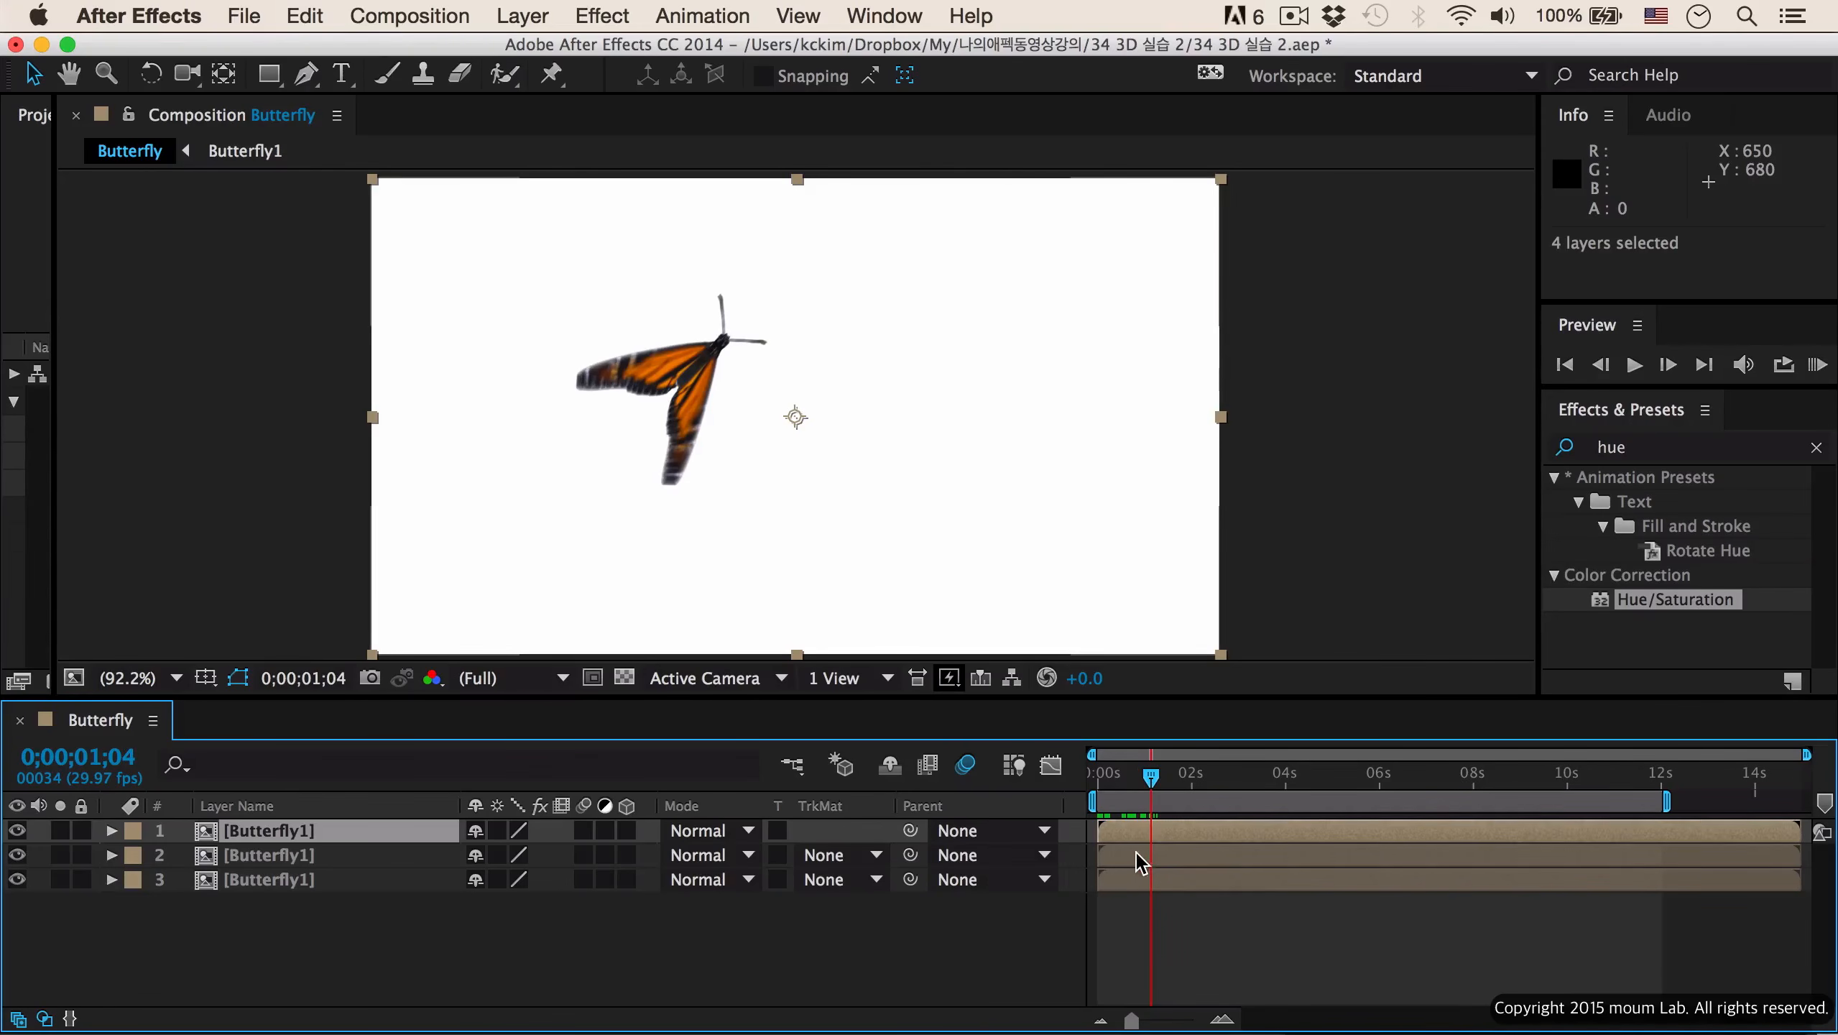
- Shift the middle Butterfly1 layer so that it starts at 0;00;00;23
{"action": "left_click", "coordinate": [352, 879]}
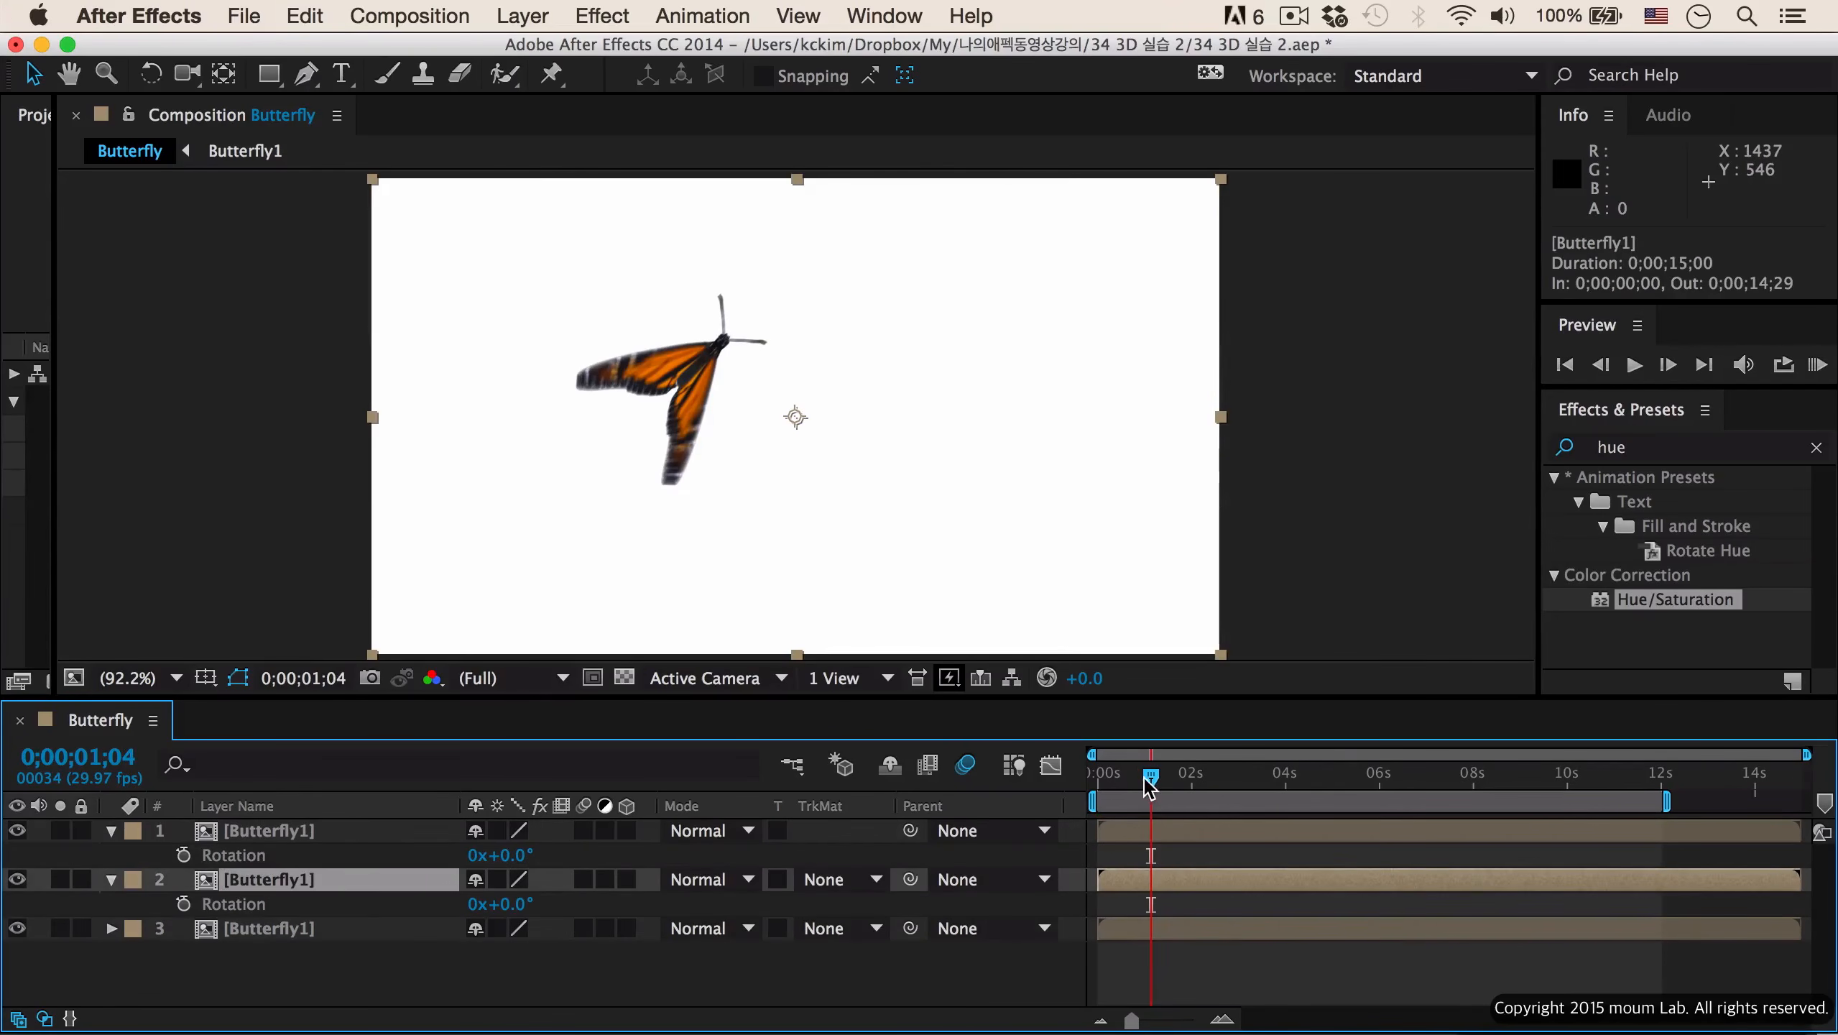
{"action": "left_click_drag", "start_coordinate": [1148, 786], "coordinate": [1131, 790]}
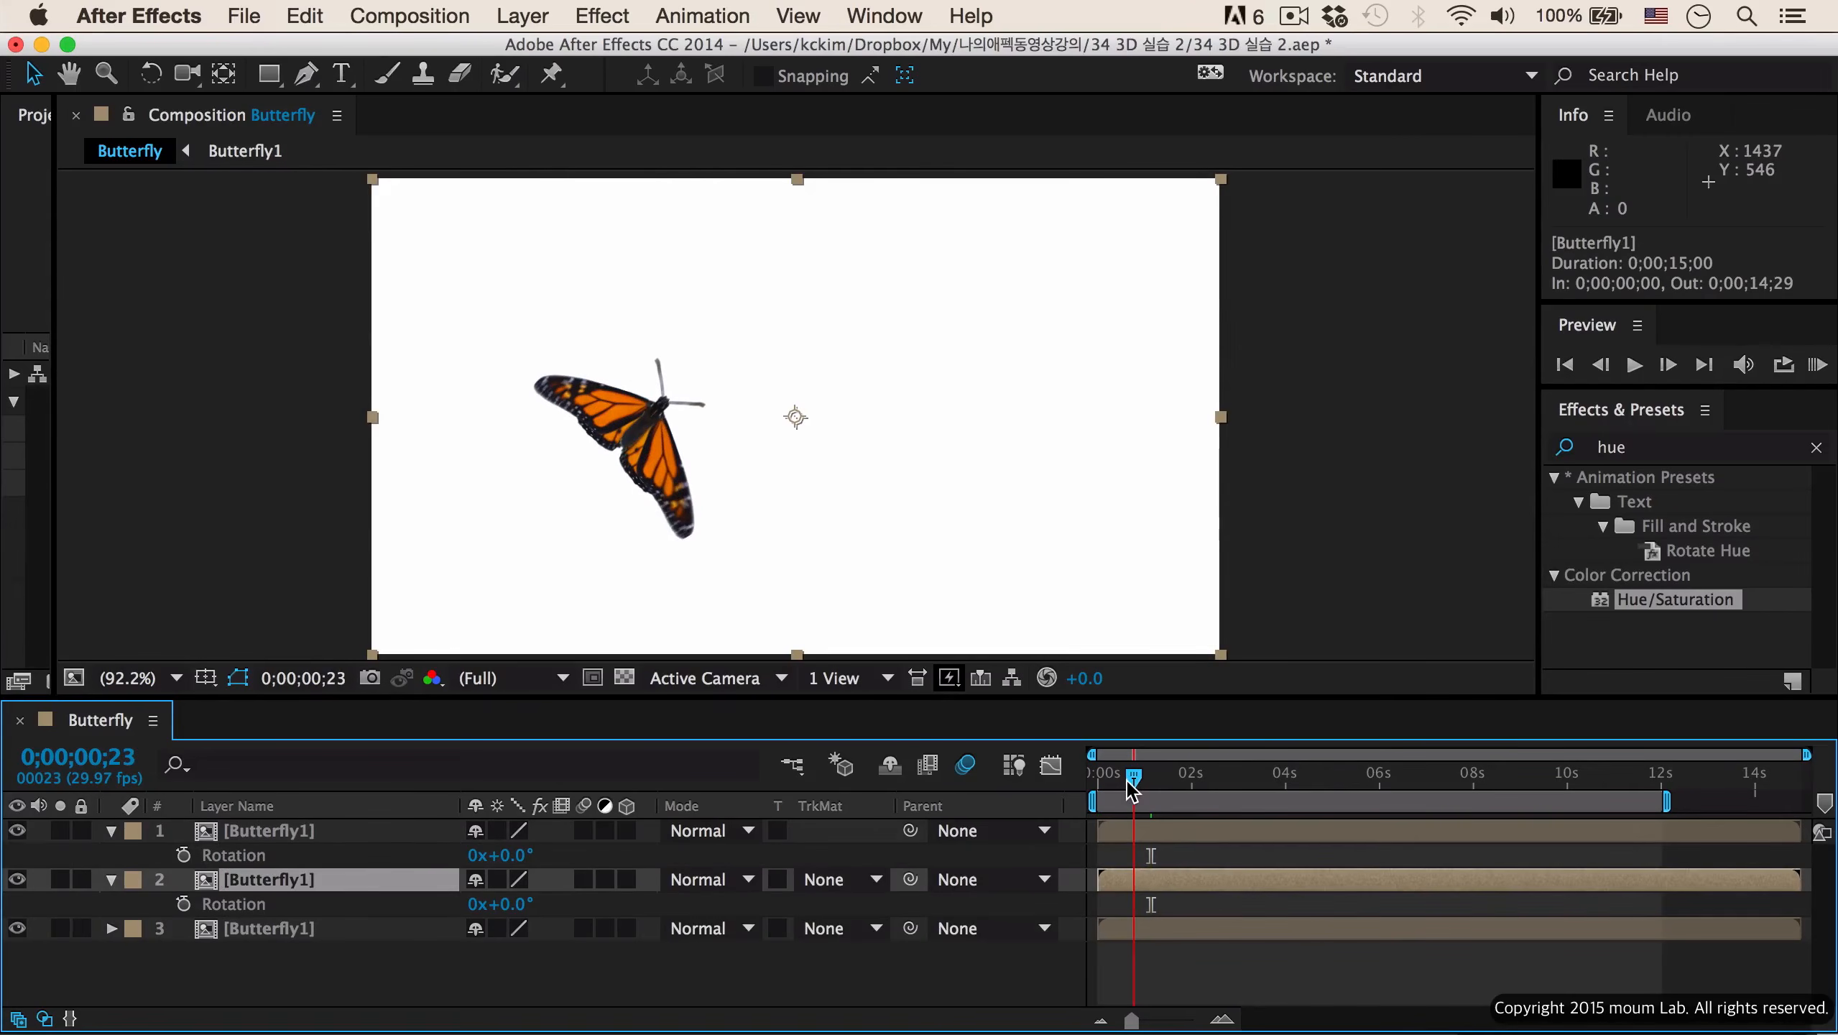
{"action": "key", "text": "bracketleft"}
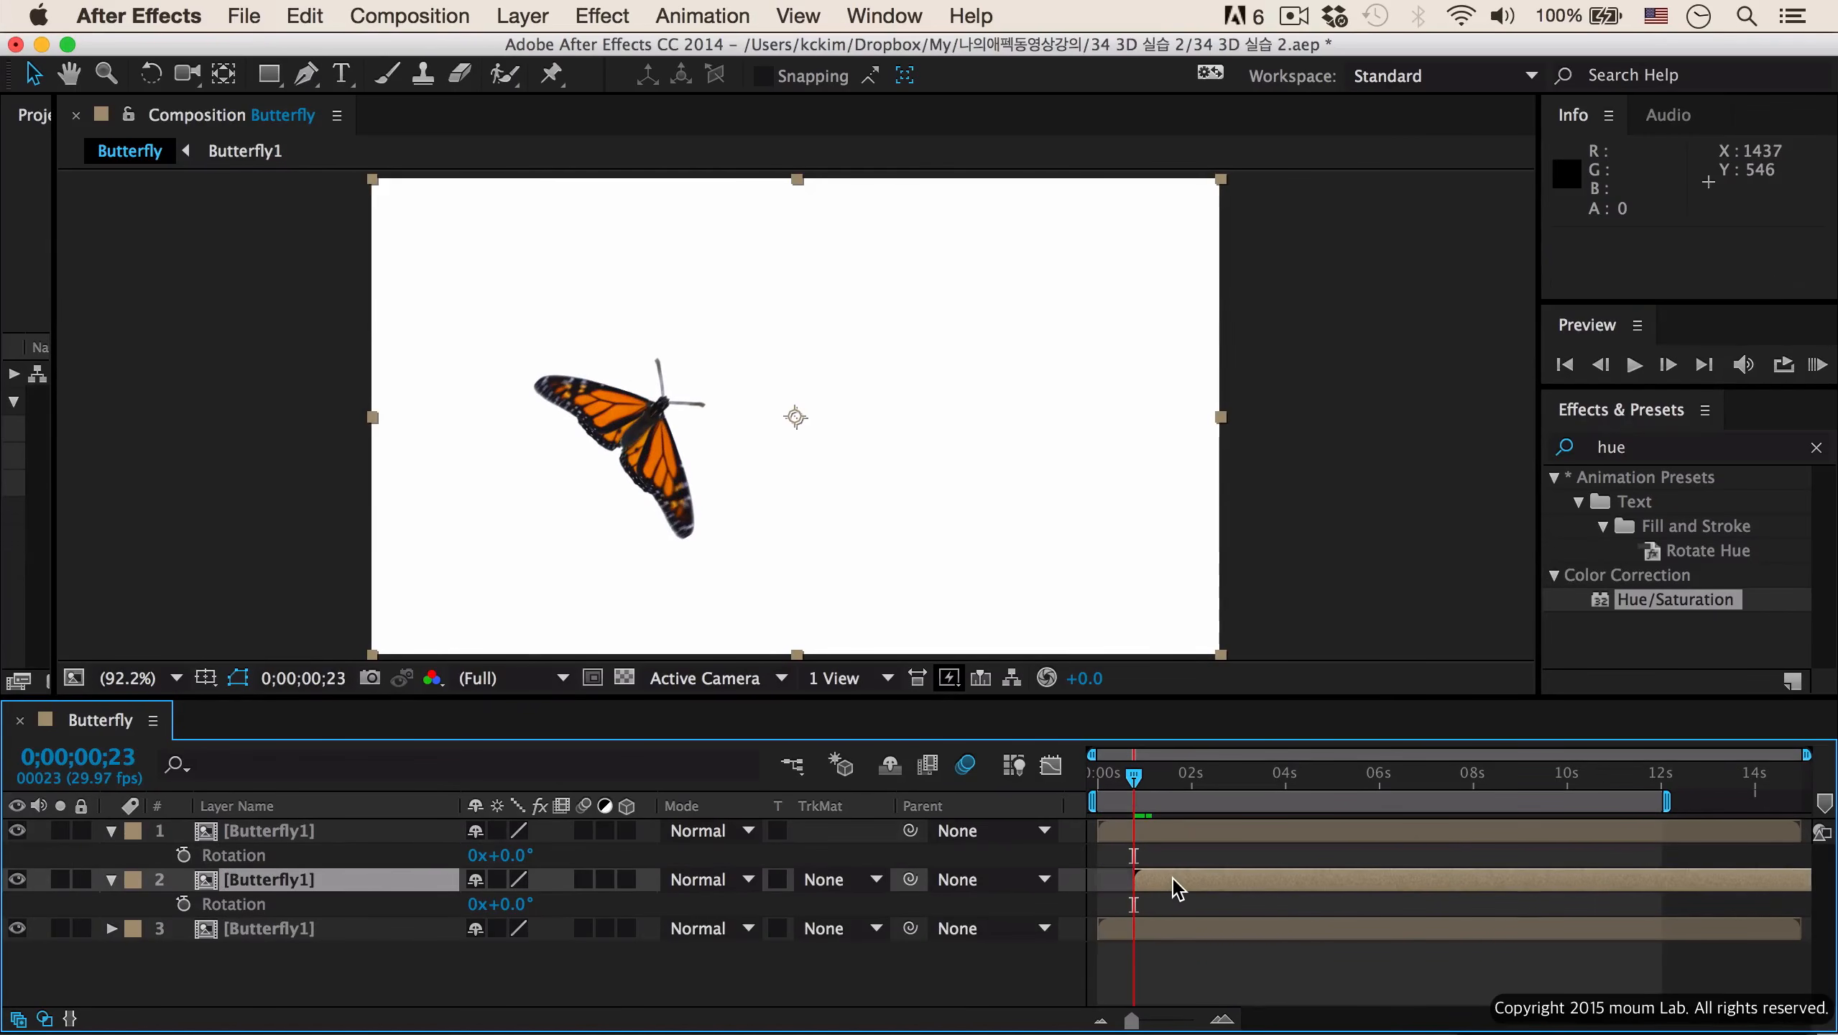
- Shift the topmost Butterfly1 layer so that it starts at 0;00;01;05
{"action": "left_click", "coordinate": [1140, 828]}
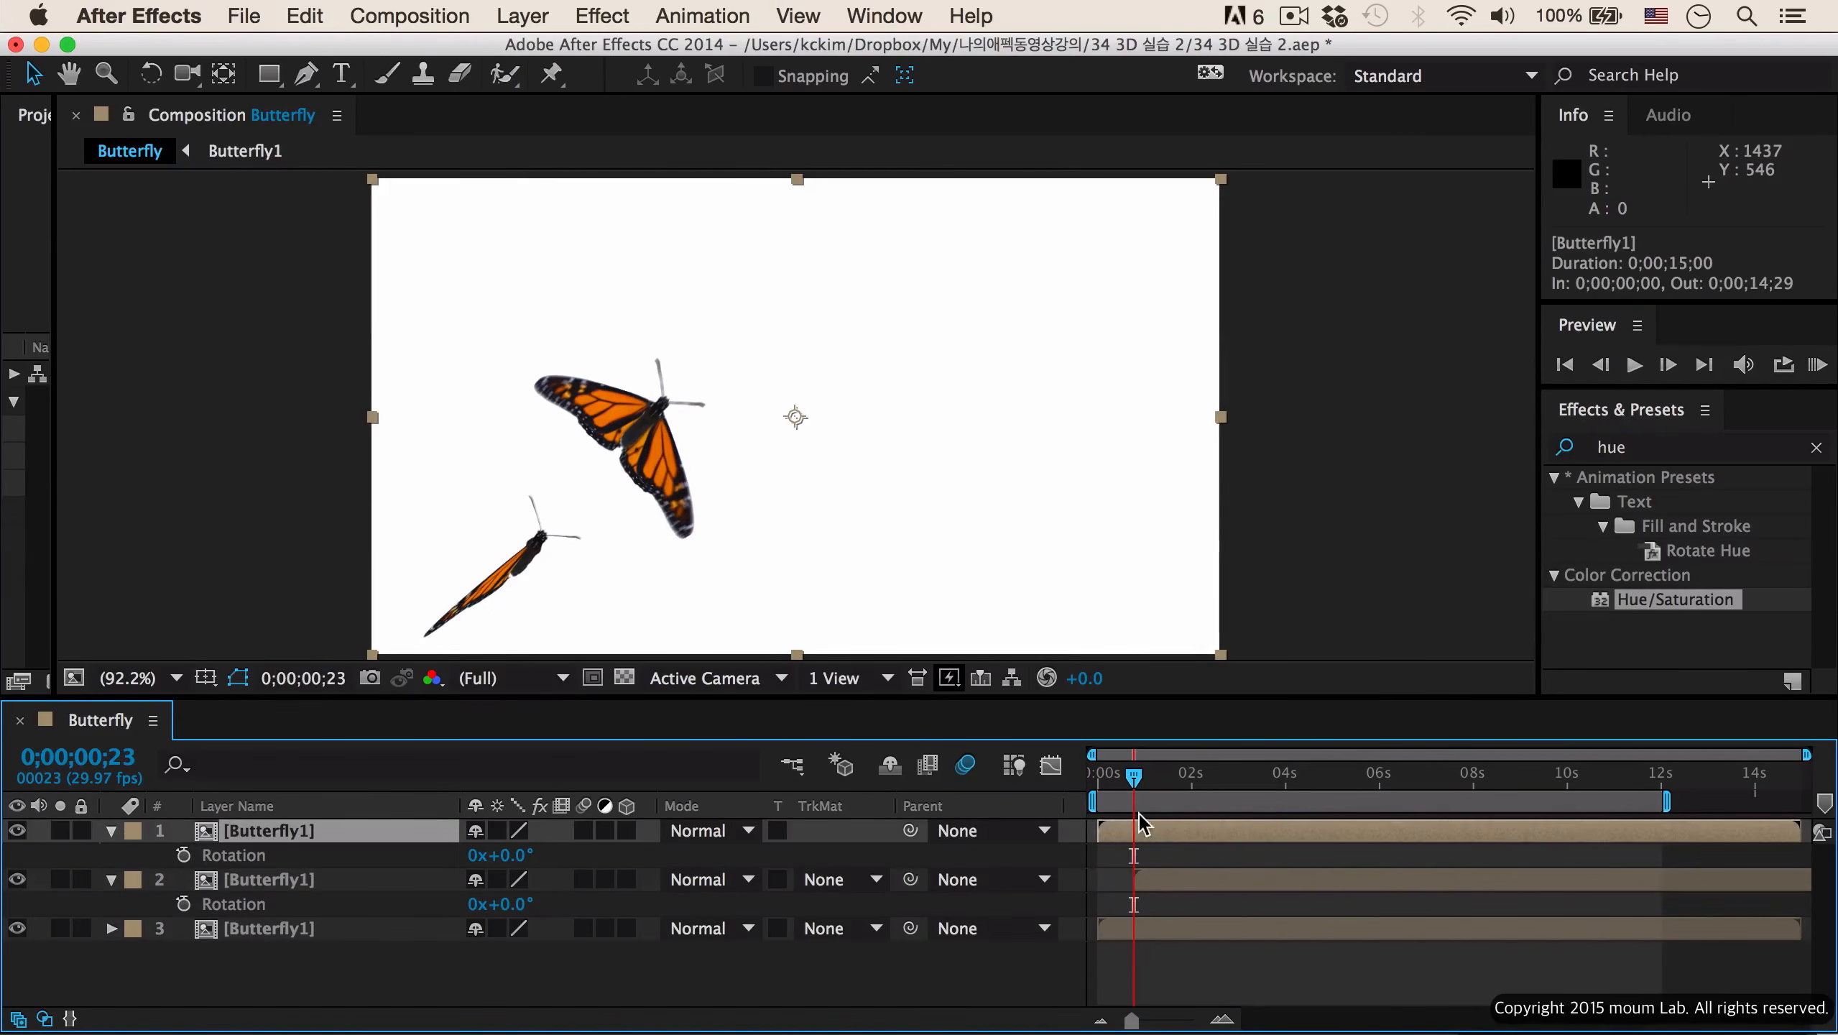
{"action": "left_click_drag", "start_coordinate": [1137, 784], "coordinate": [1156, 787]}
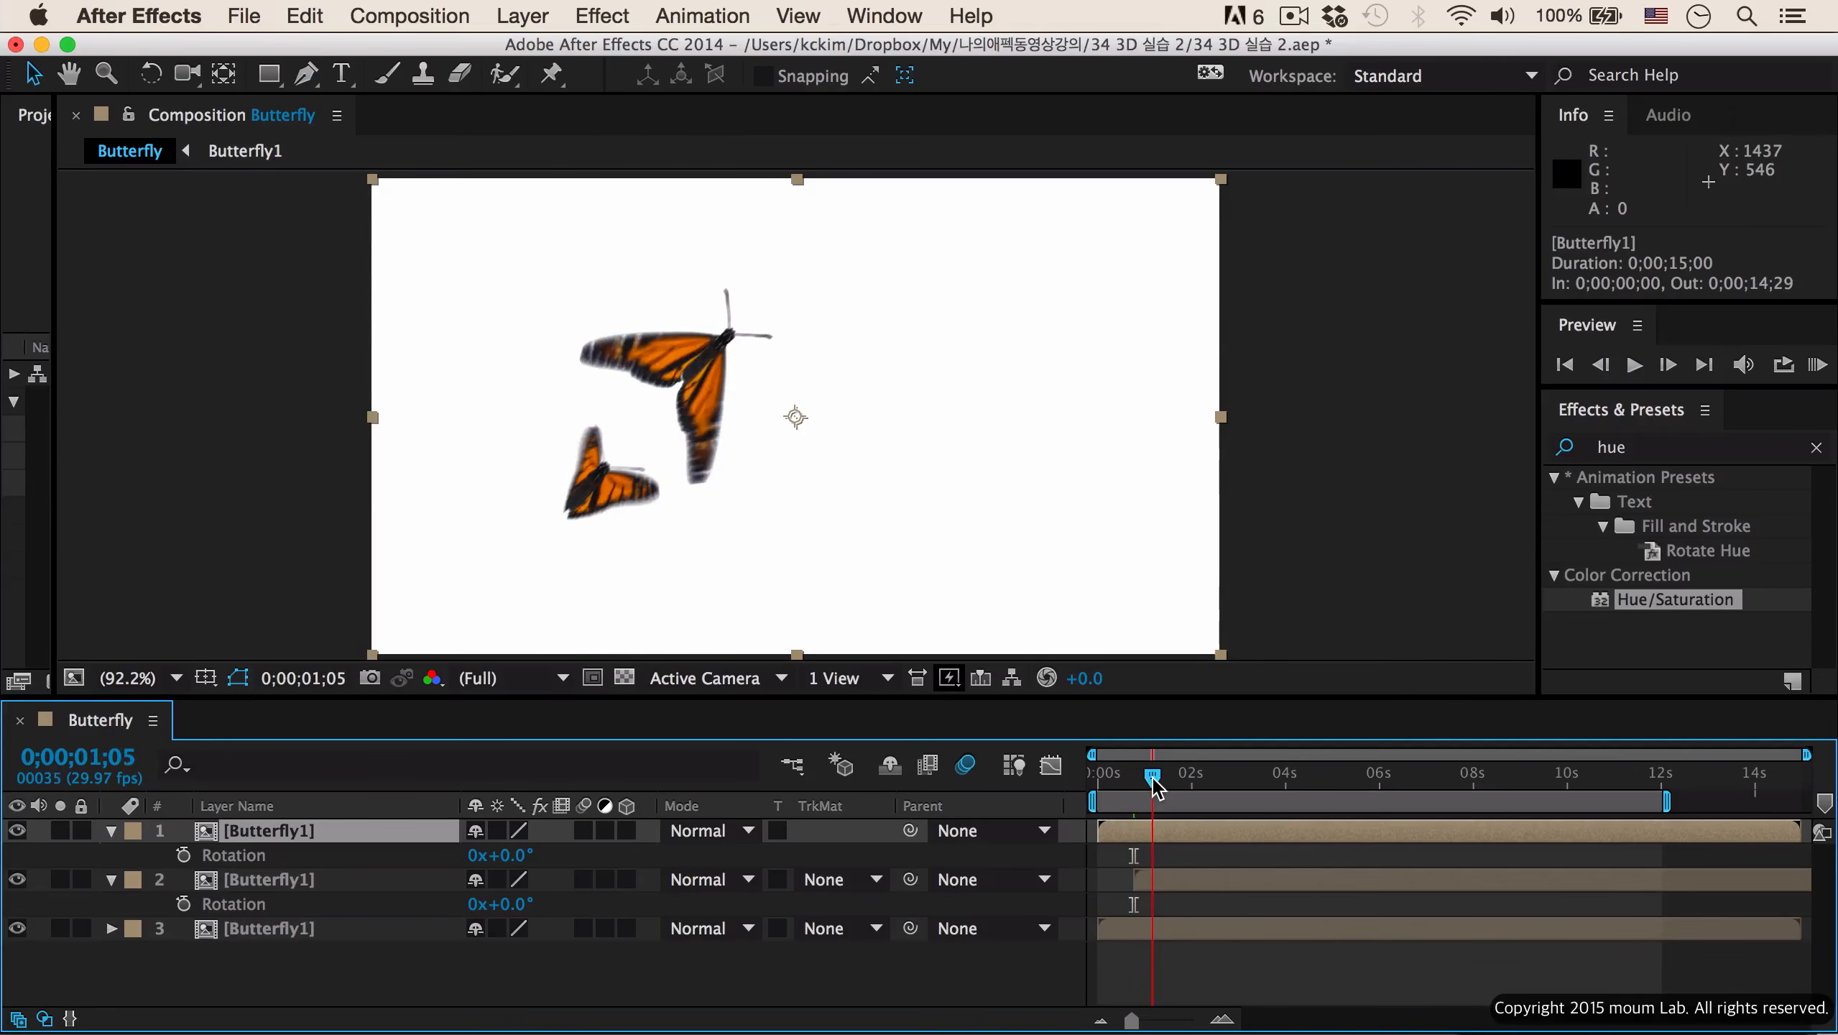
{"action": "key", "text": "bracketleft"}
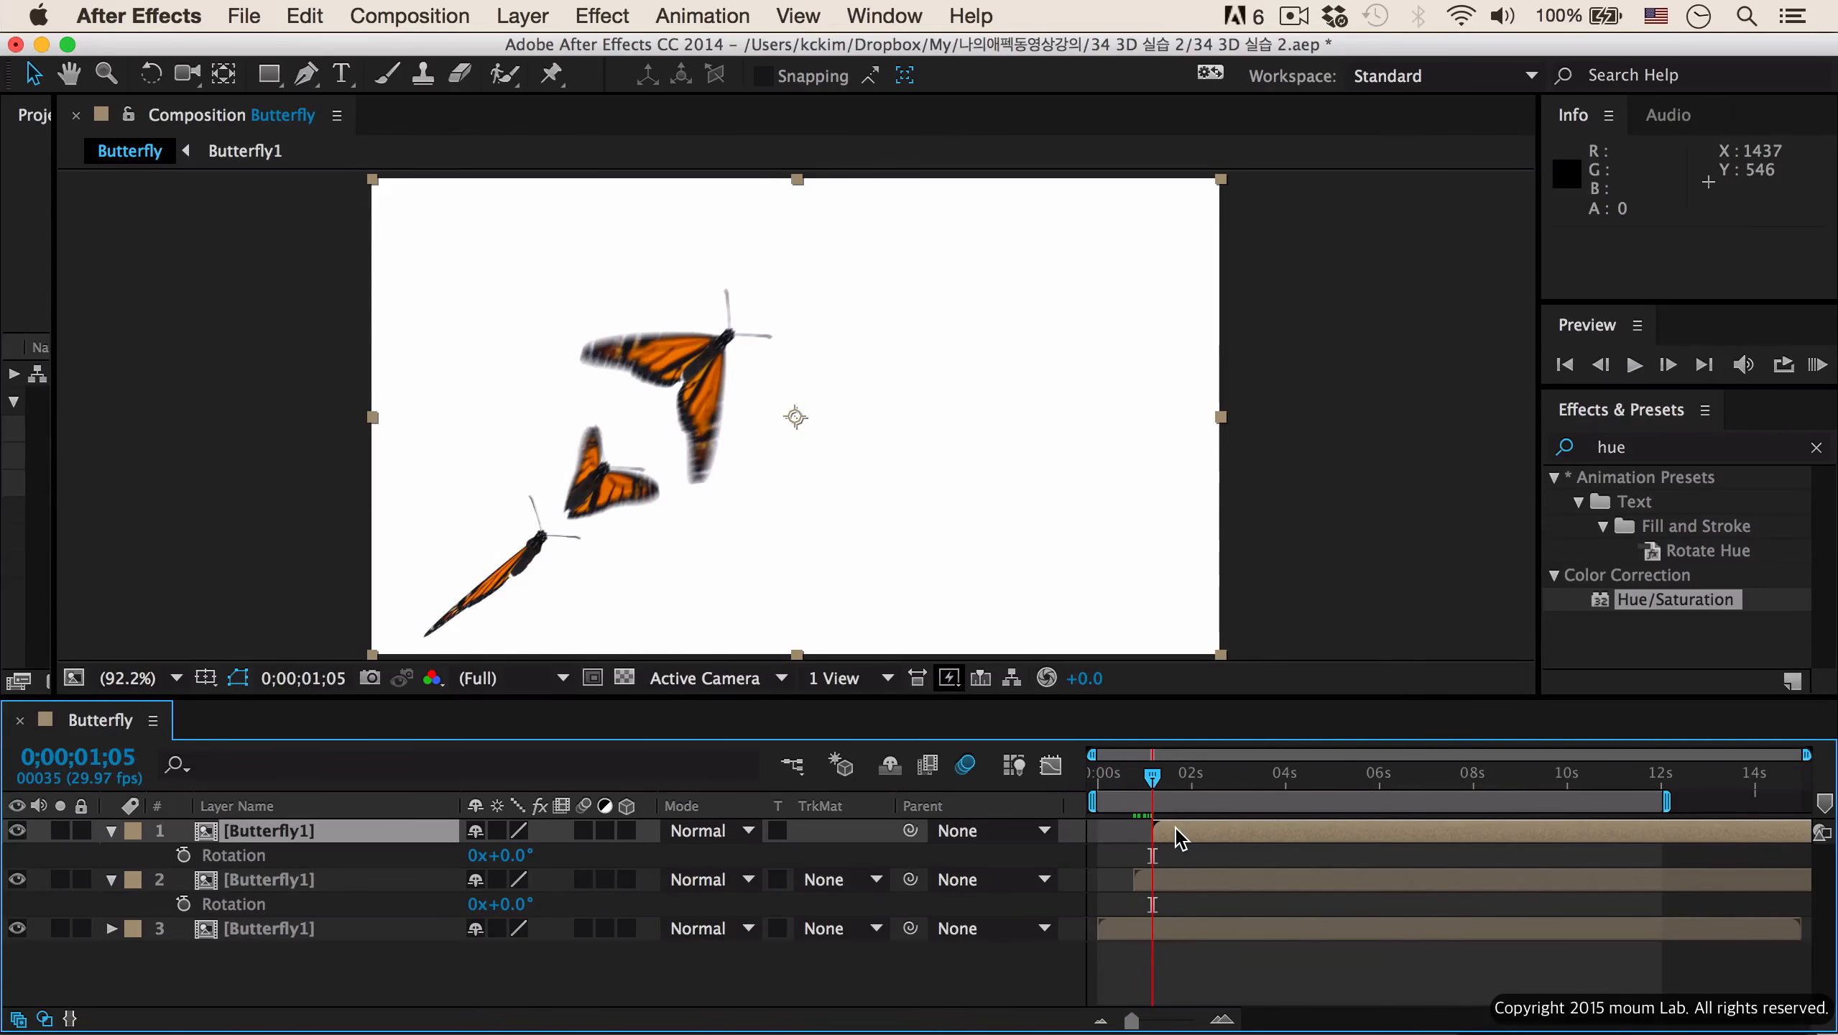
- Go to 0;00;04;02 and make the upper two Butterfly1 layers 3D
{"action": "left_click_drag", "start_coordinate": [1158, 786], "coordinate": [1292, 808]}
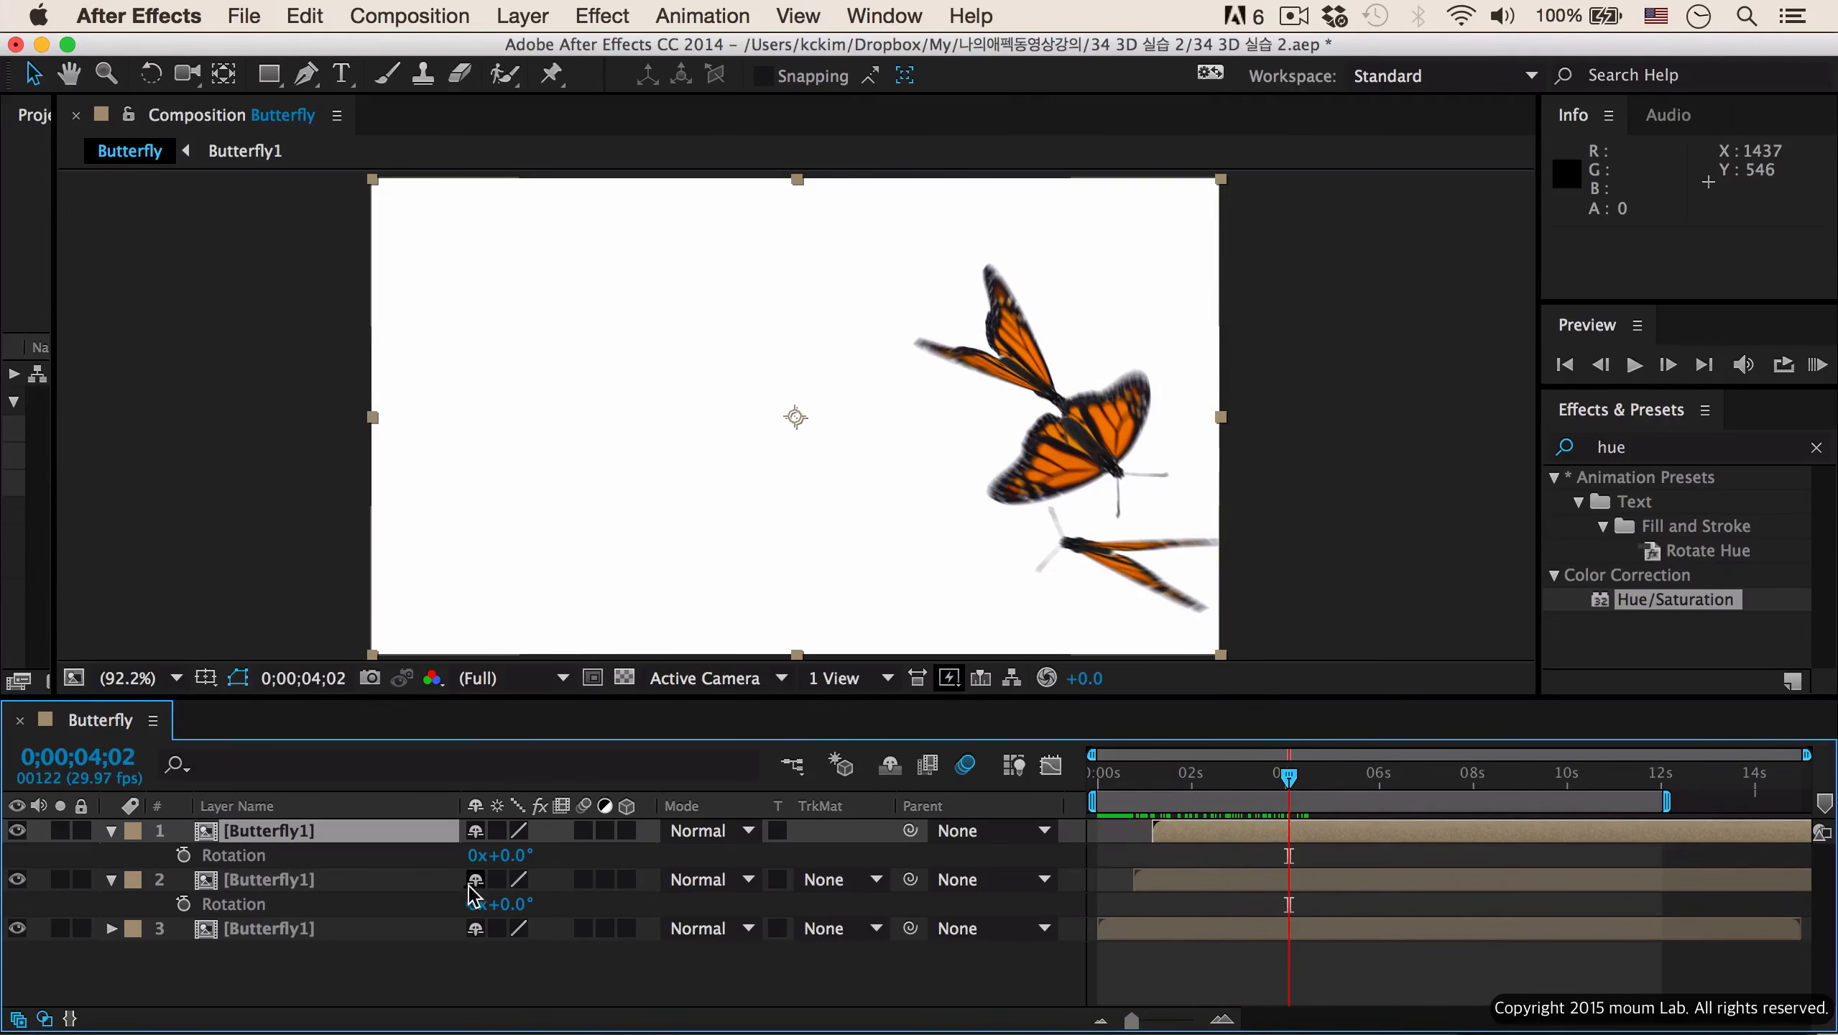
{"action": "left_click", "coordinate": [360, 884]}
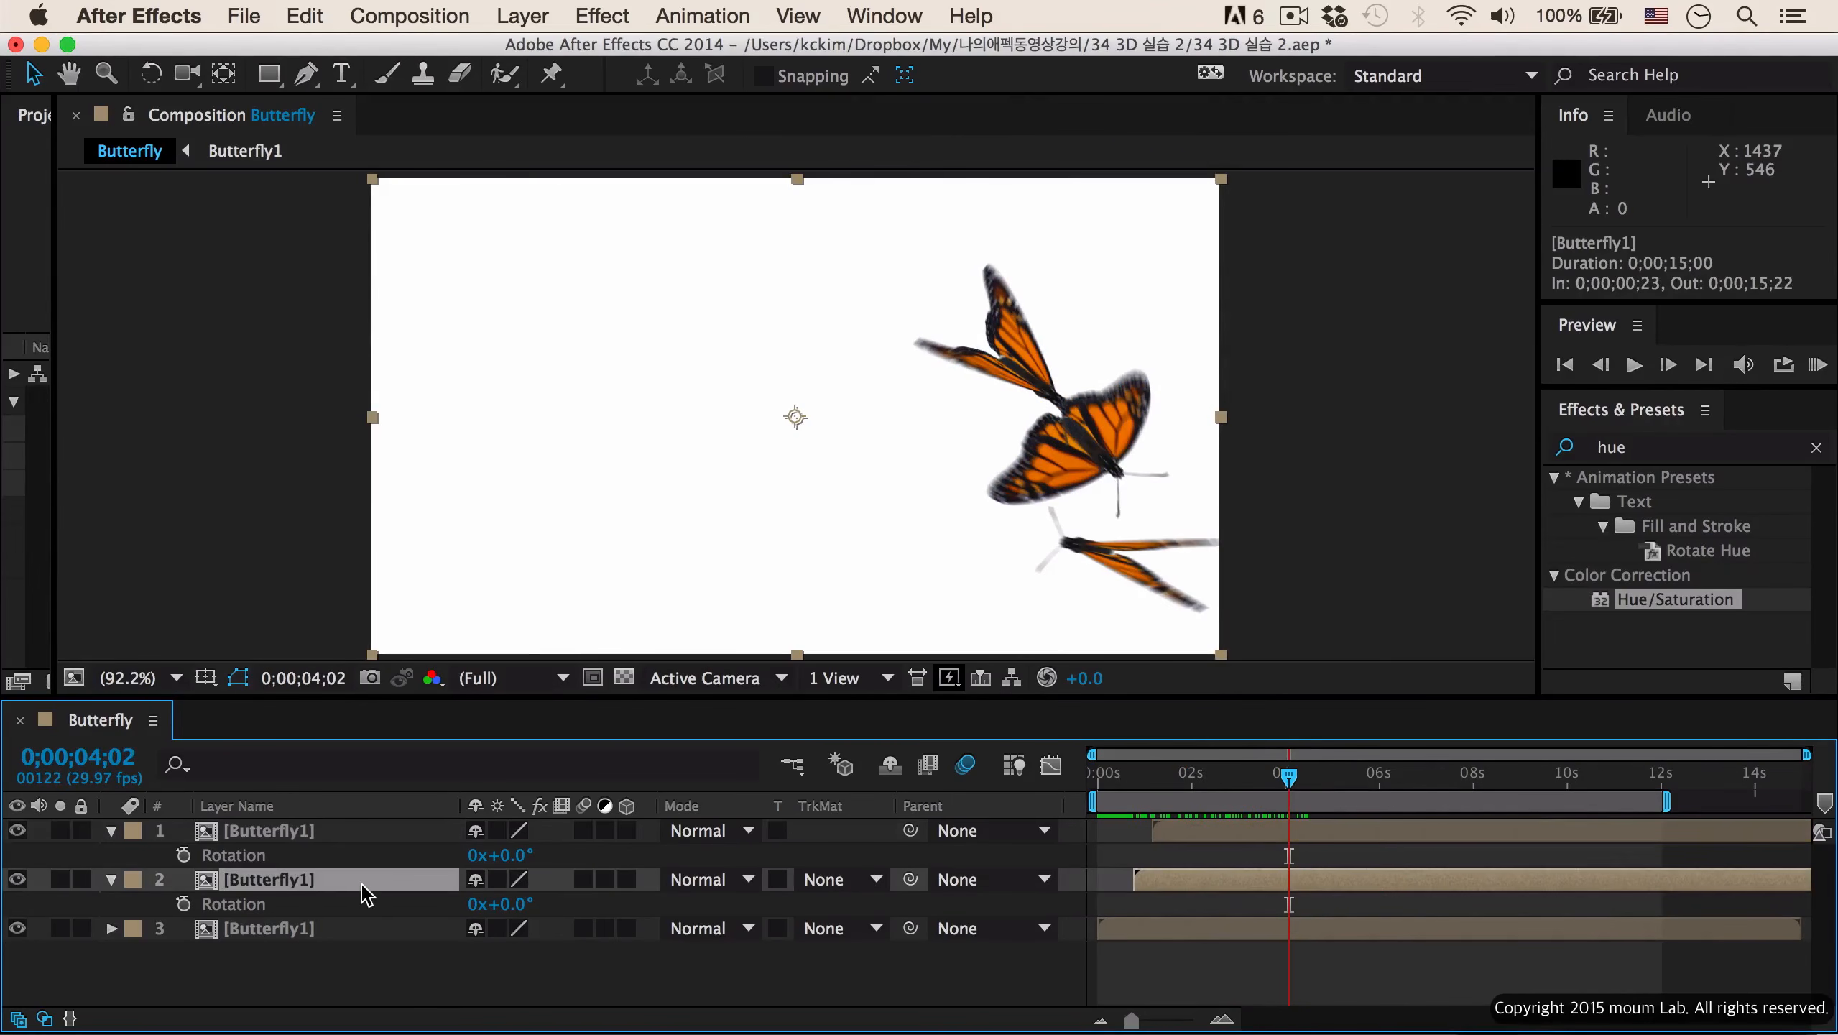
{"action": "left_click", "coordinate": [628, 879]}
{"action": "left_click", "coordinate": [627, 832]}
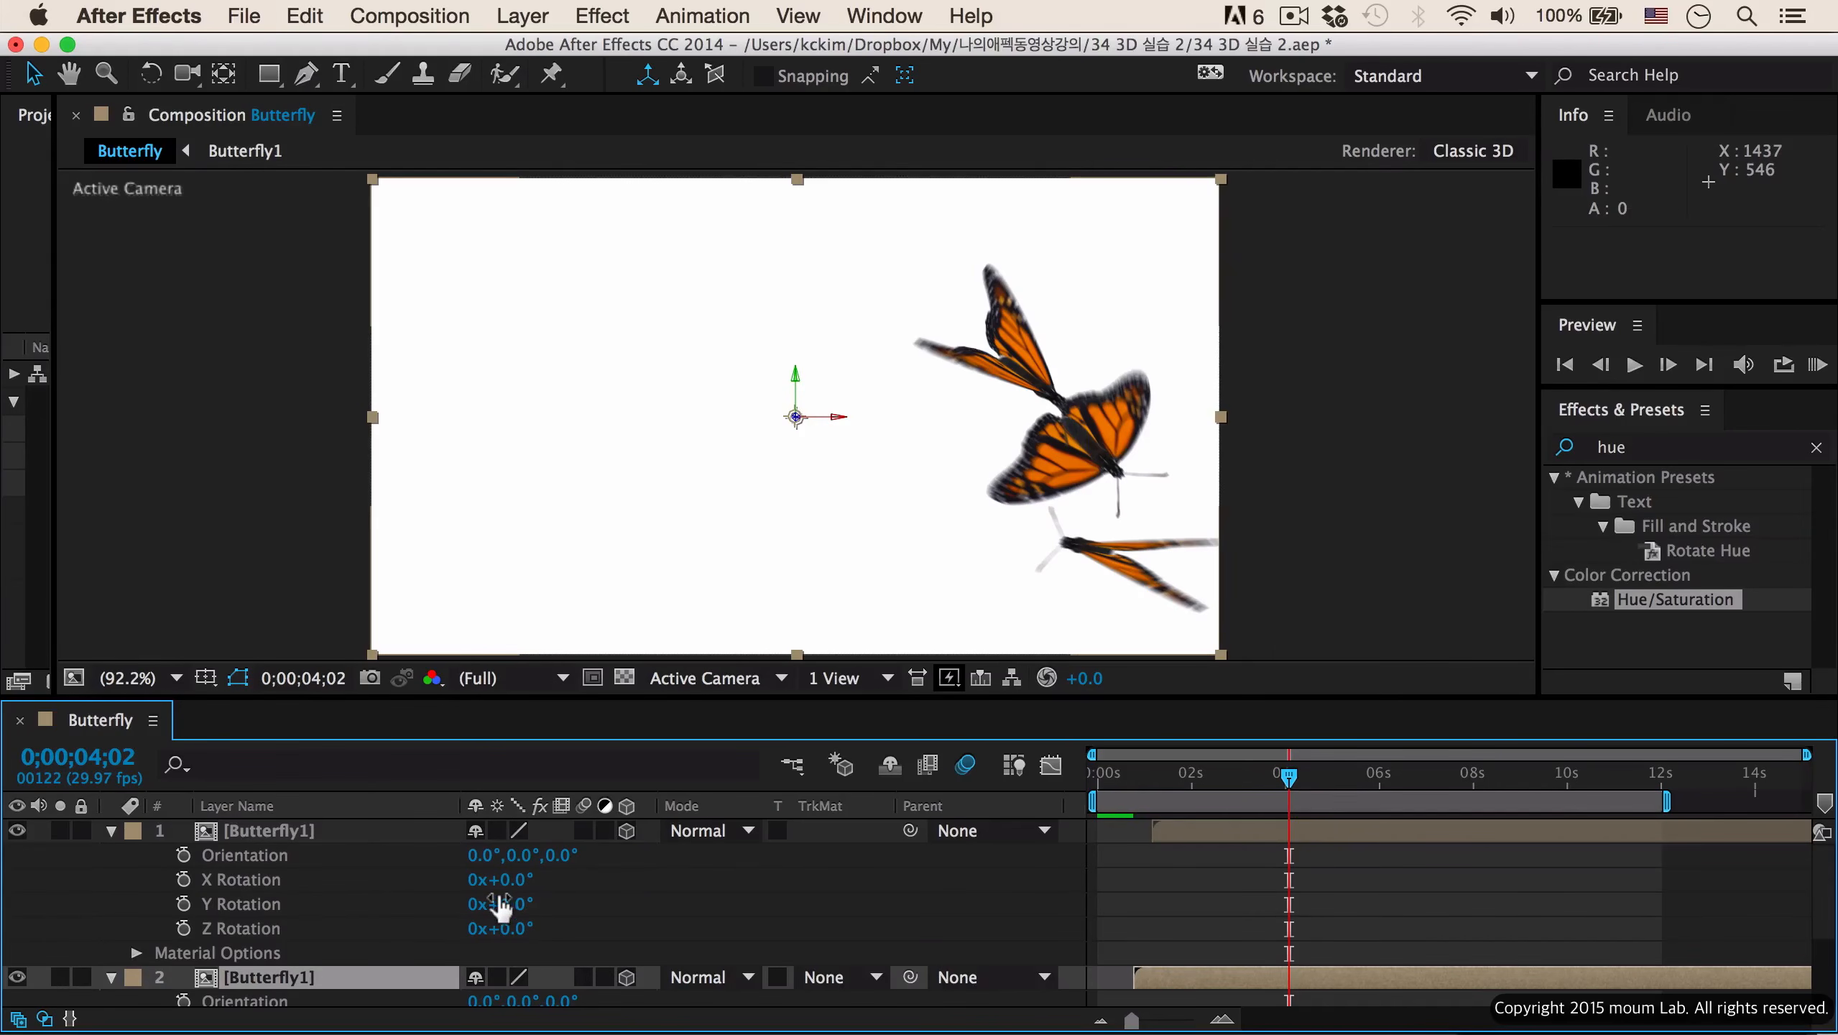
- Set Y Rotation to 19° on the topmost Butterfly1 layer and to 36° on the second one
{"action": "left_click_drag", "start_coordinate": [511, 899], "coordinate": [540, 902]}
{"action": "scroll", "coordinate": [441, 925], "scroll_direction": "down", "scroll_amount": 5}
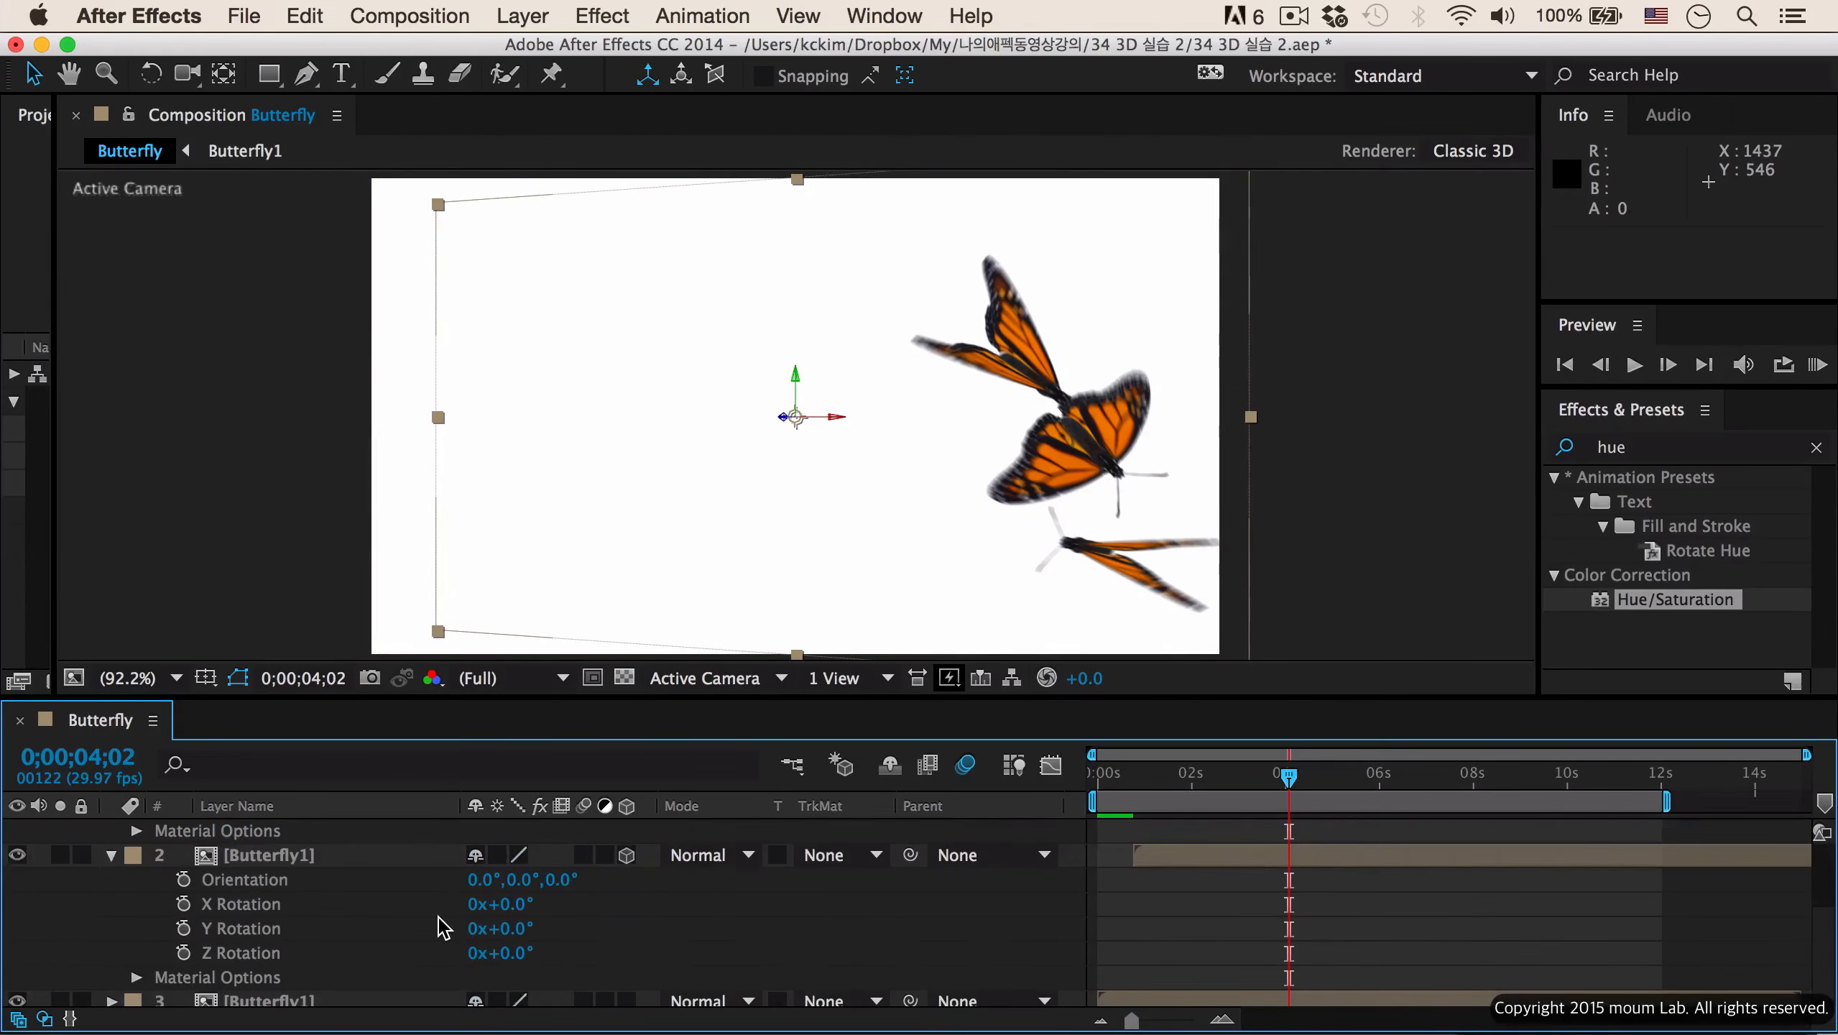
{"action": "left_click_drag", "start_coordinate": [509, 916], "coordinate": [722, 917]}
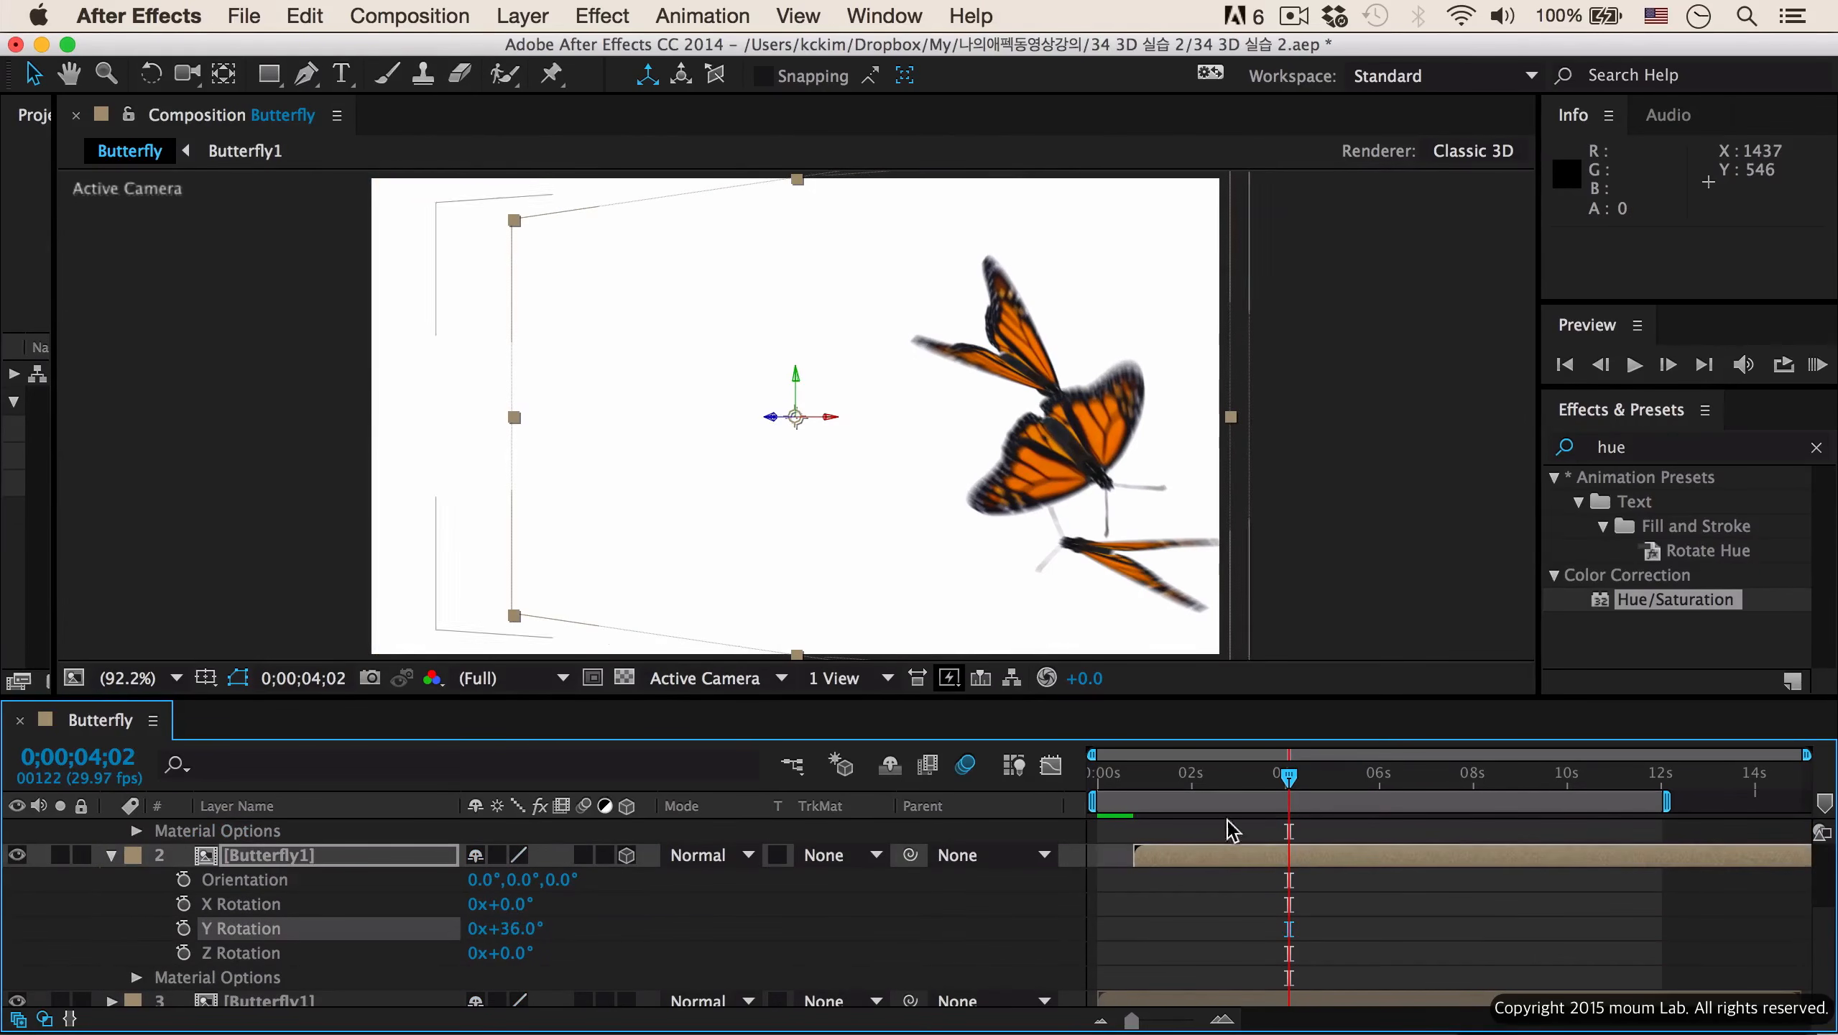
- Scrub through the timeline to check the rotated butterflies' flight, and widen the Project panel
{"action": "left_click_drag", "start_coordinate": [1289, 775], "coordinate": [1293, 816]}
{"action": "left_click", "coordinate": [1363, 563]}
{"action": "left_click_drag", "start_coordinate": [58, 461], "coordinate": [442, 494]}
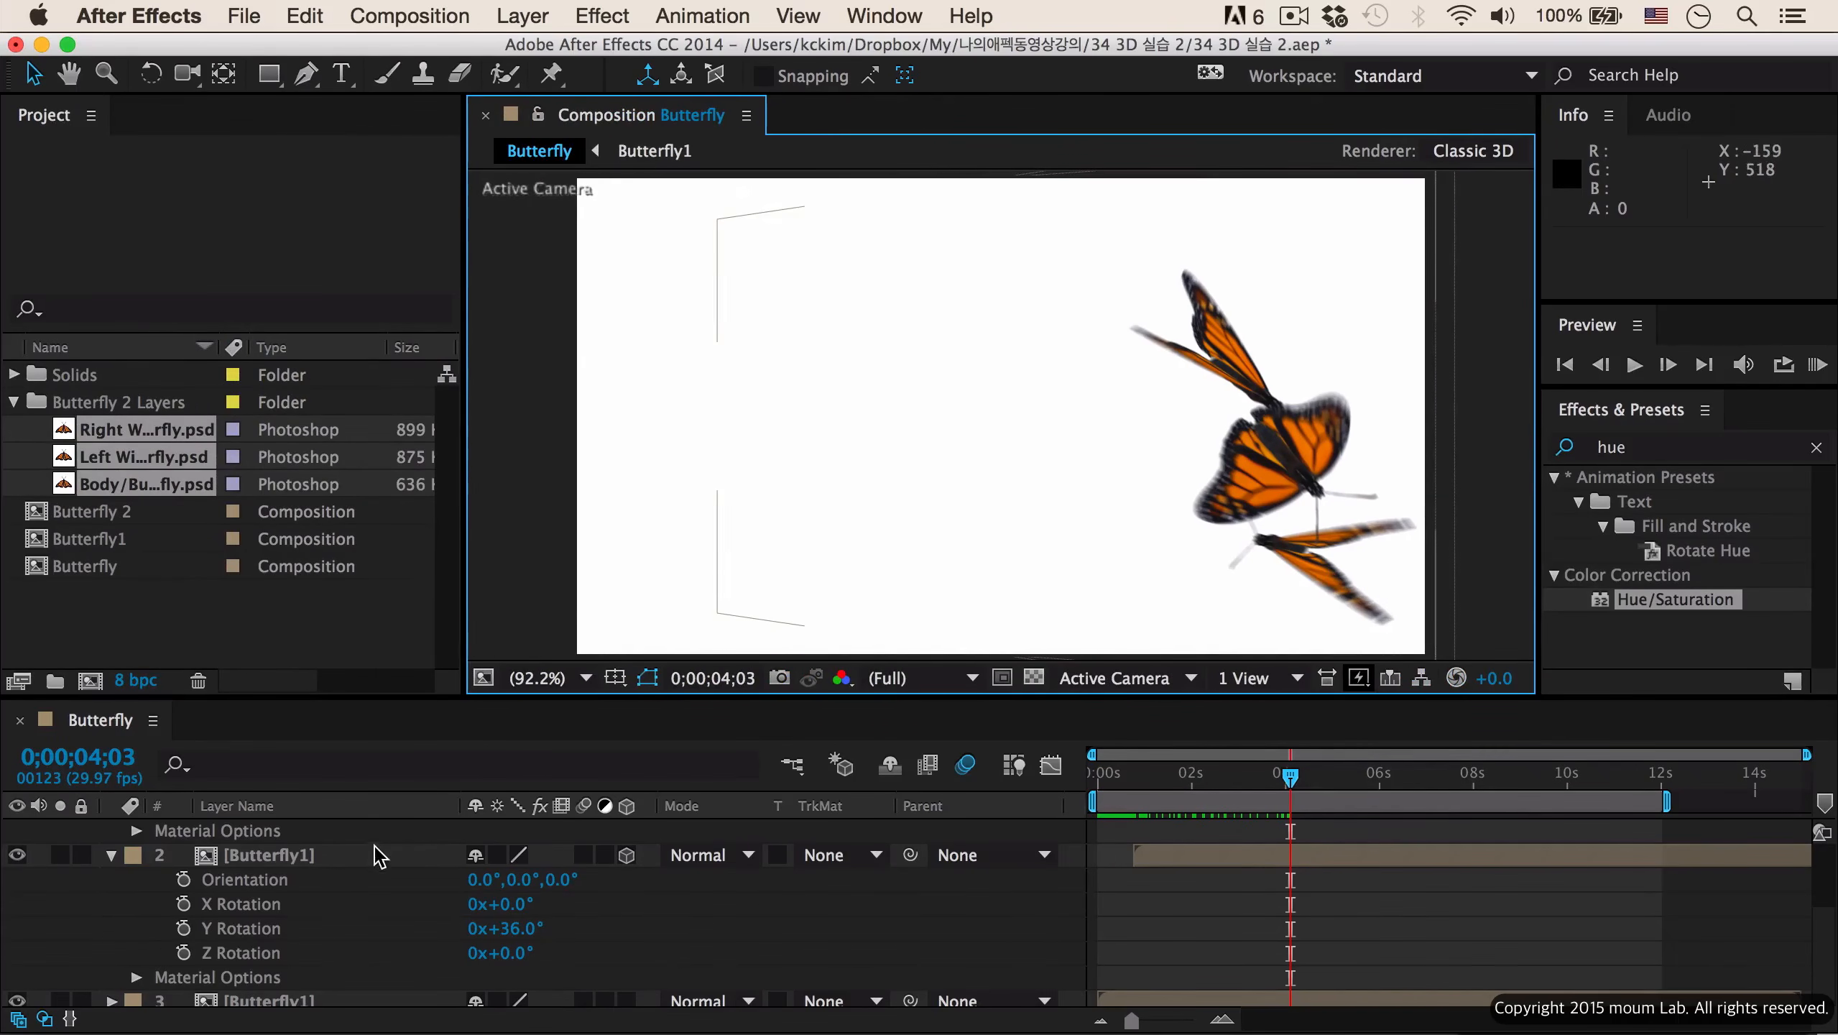
- Find the Hue/Saturation effect by searching for "hue" and apply it to the upper two Butterfly1 layers
{"action": "scroll", "coordinate": [350, 872], "scroll_direction": "up", "scroll_amount": 5}
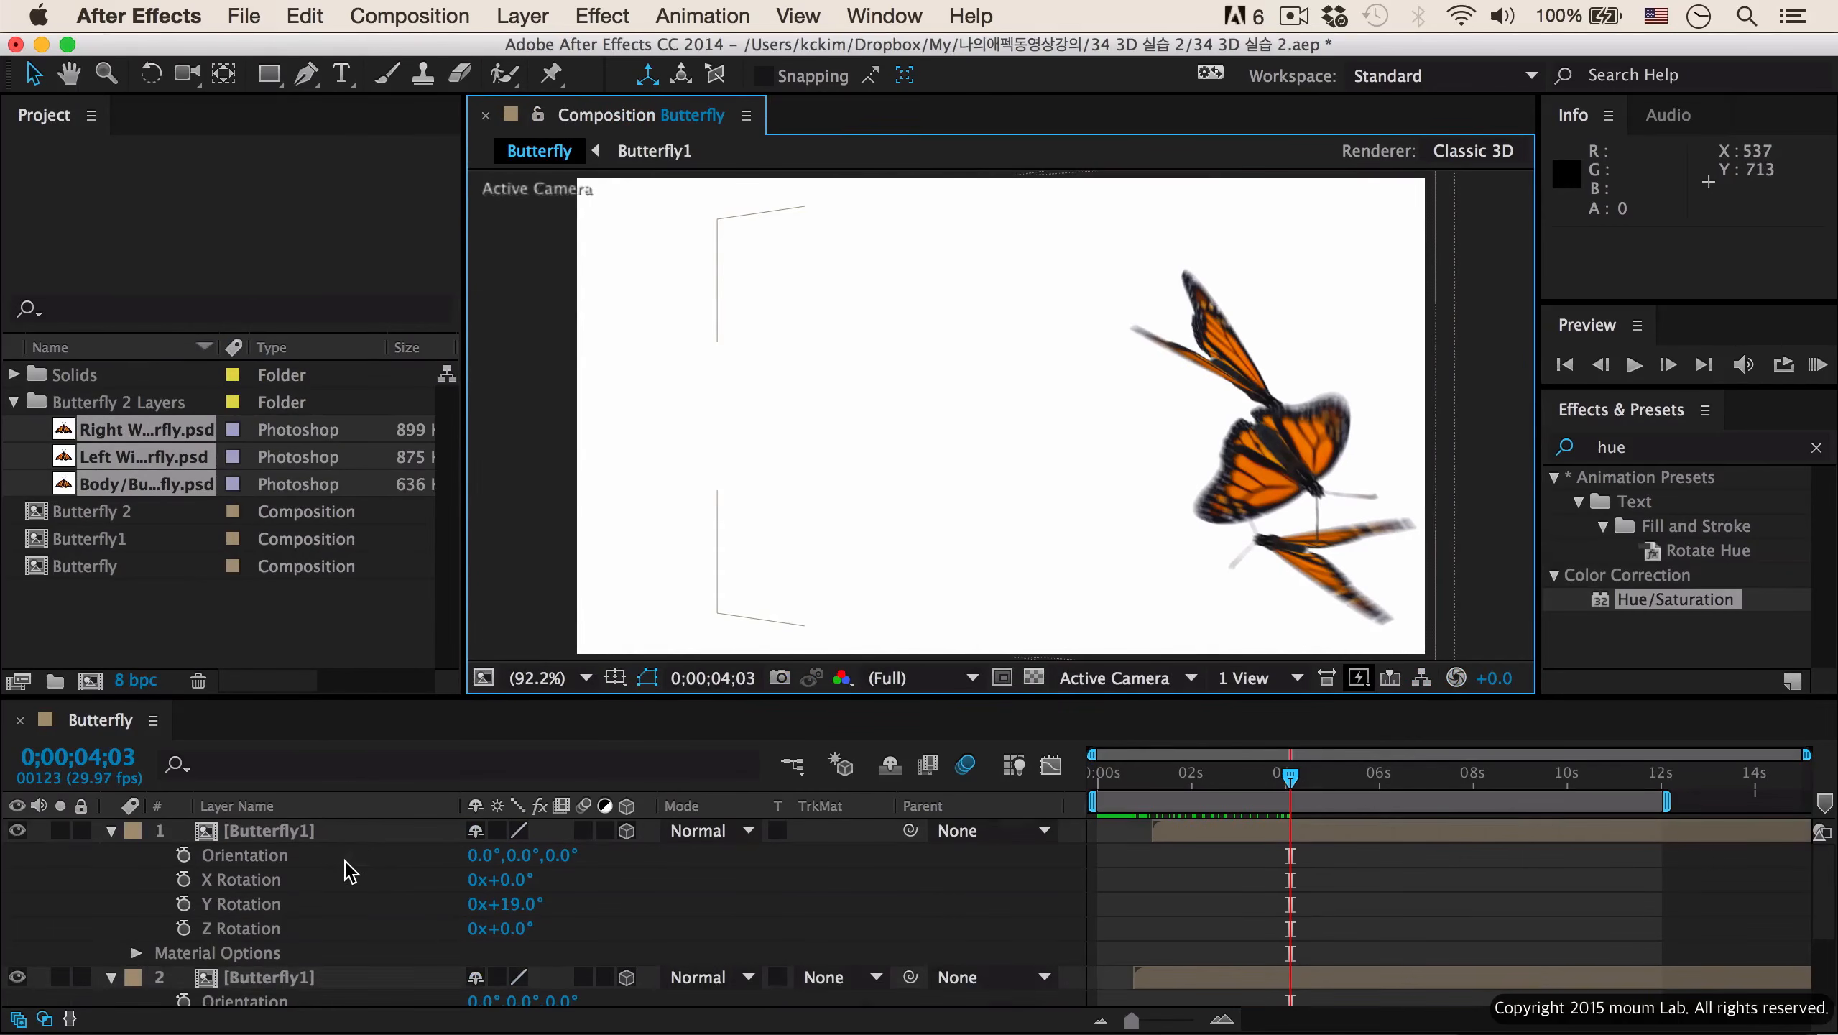
{"action": "left_click", "coordinate": [340, 828]}
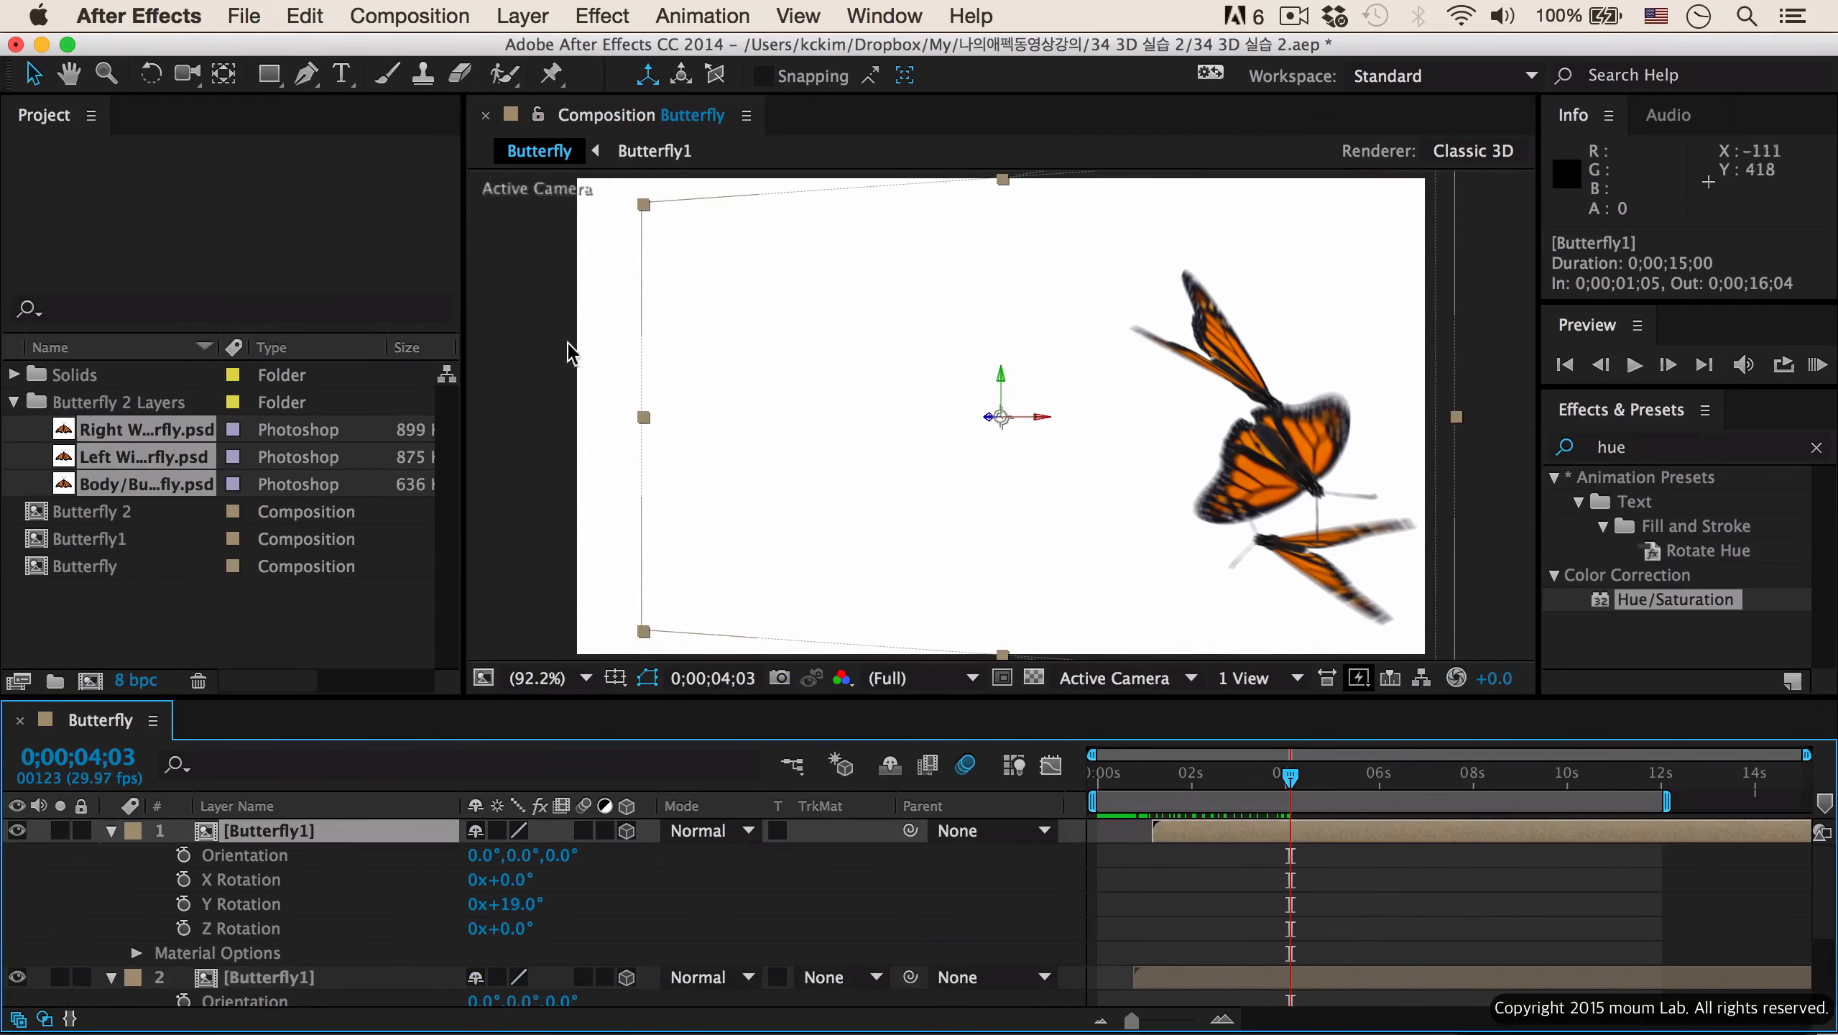
{"action": "left_click", "coordinate": [647, 230]}
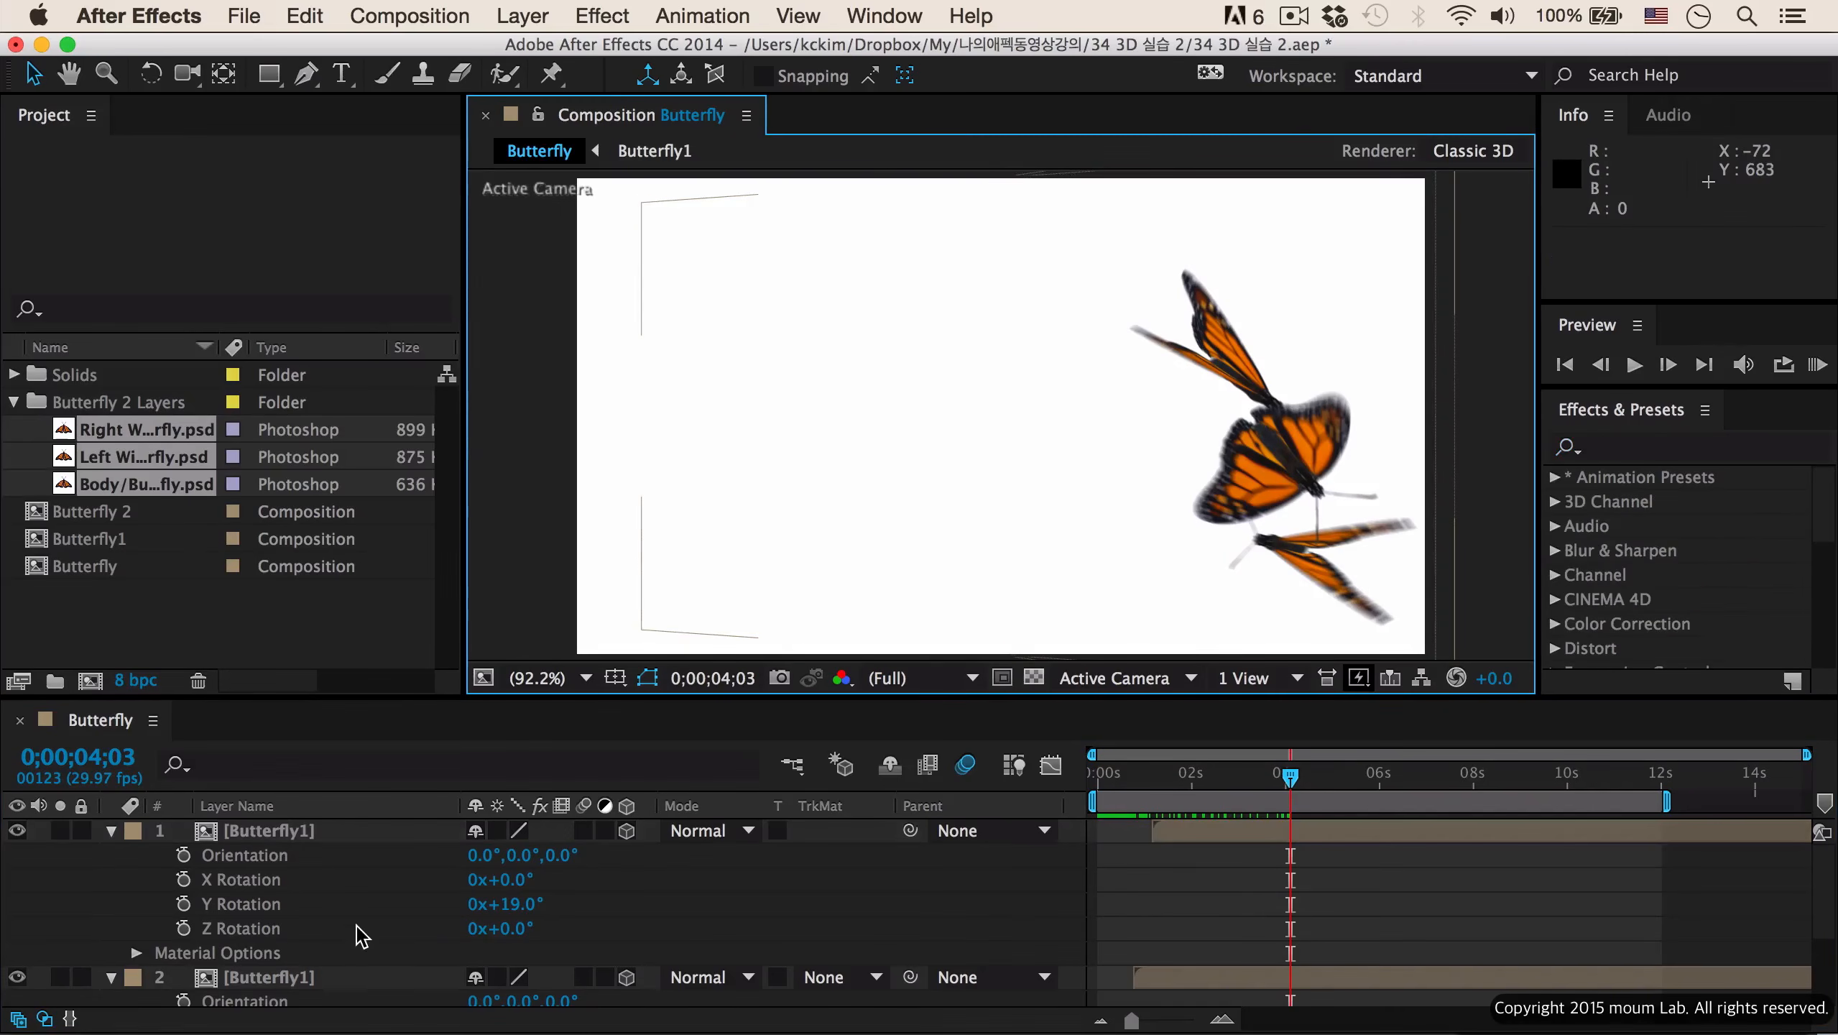
{"action": "left_click", "coordinate": [1646, 445]}
{"action": "type", "text": "hue"}
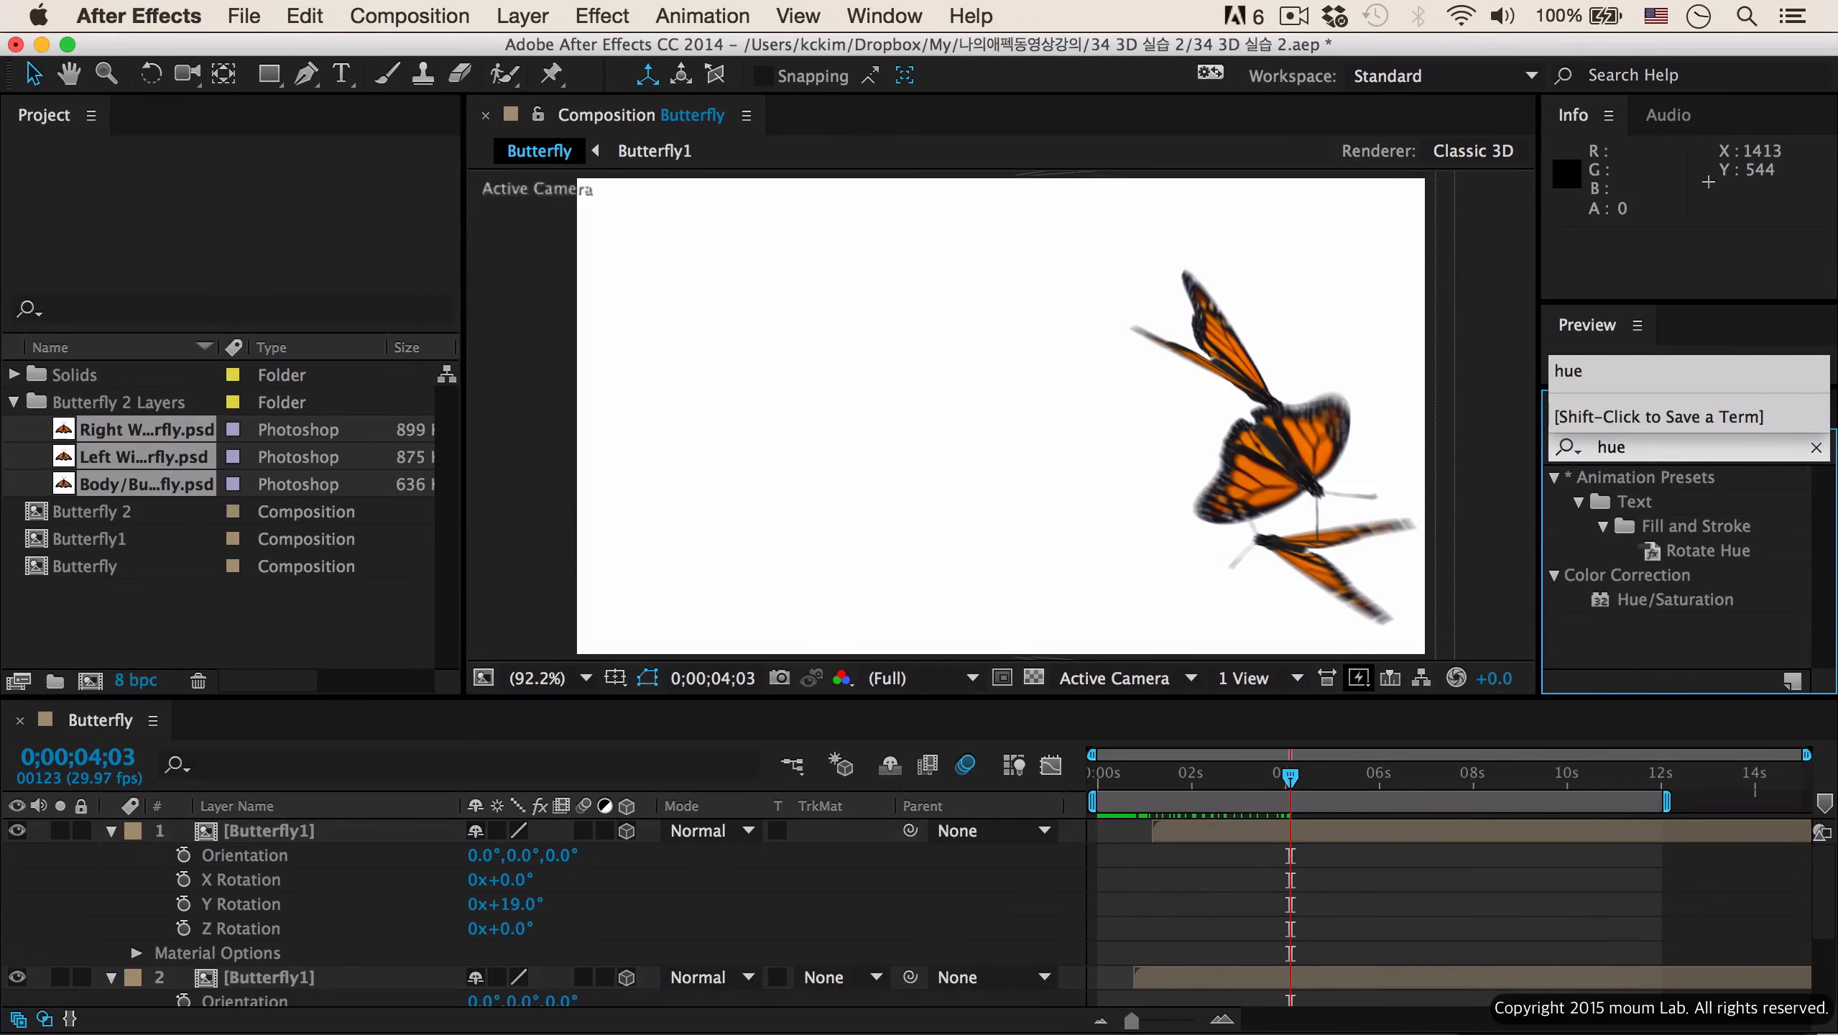
{"action": "left_click", "coordinate": [1680, 601]}
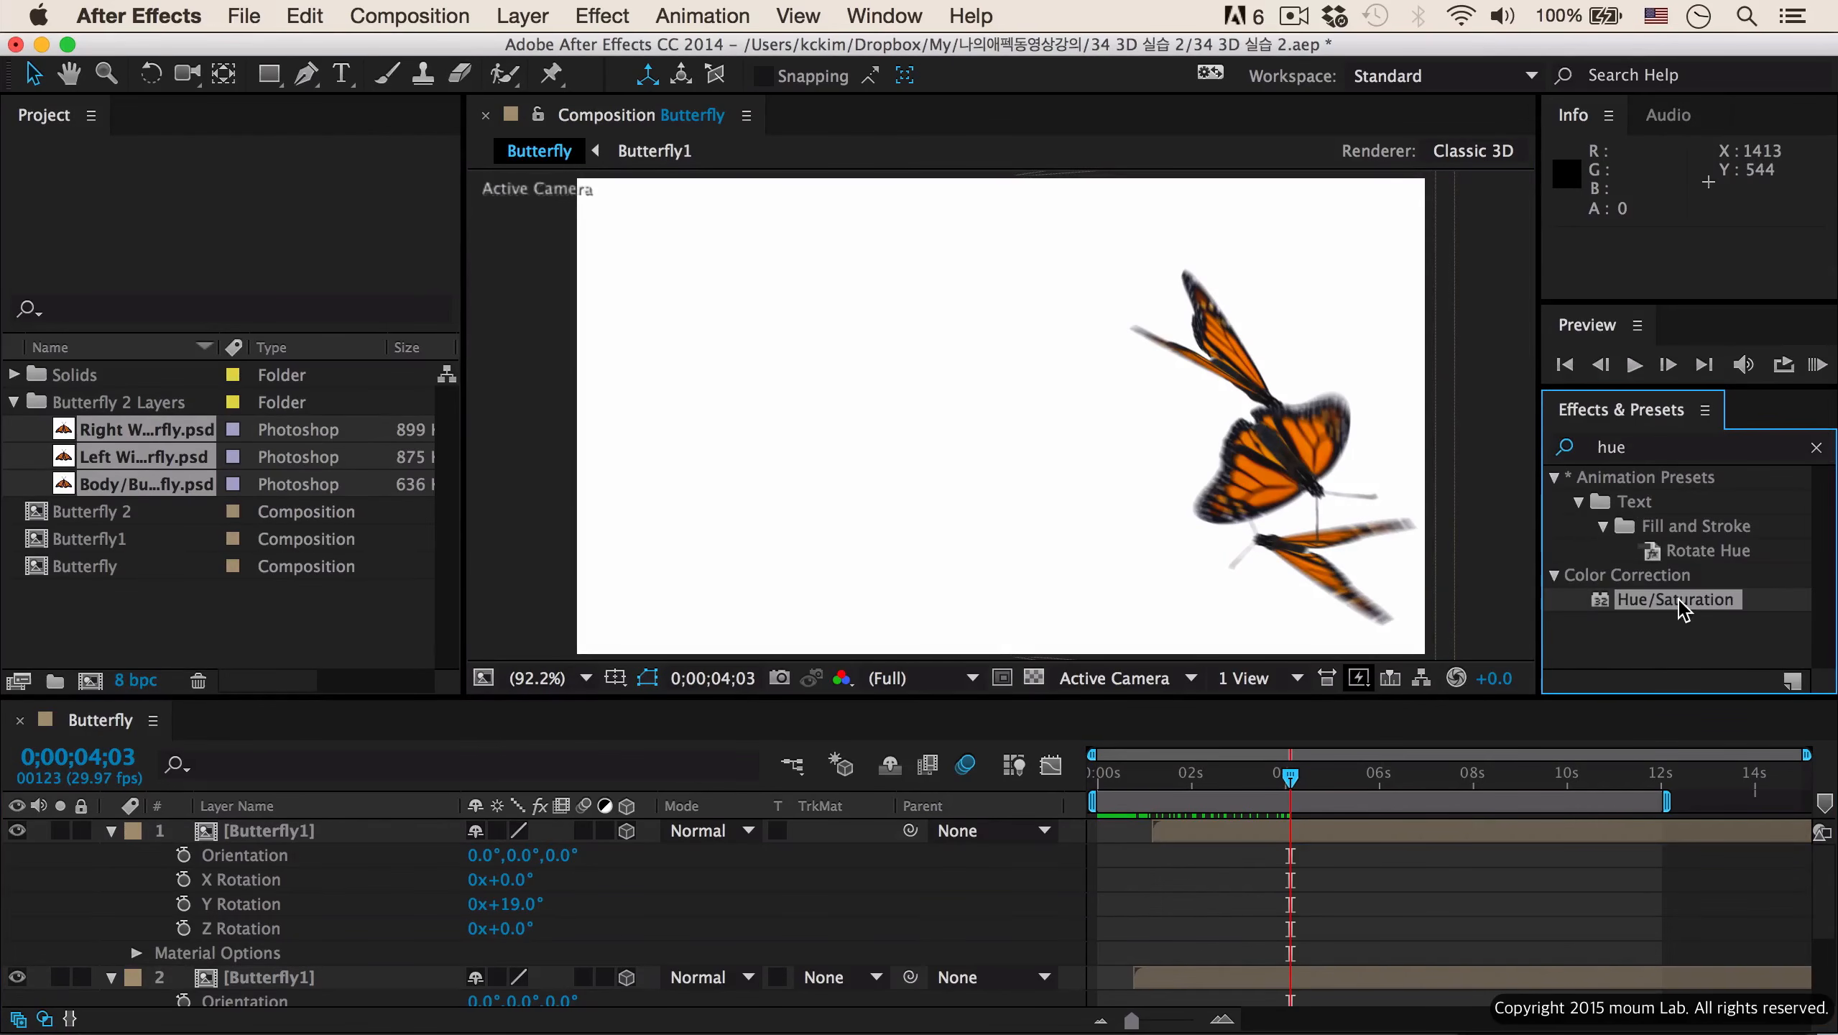
{"action": "left_click", "coordinate": [315, 832]}
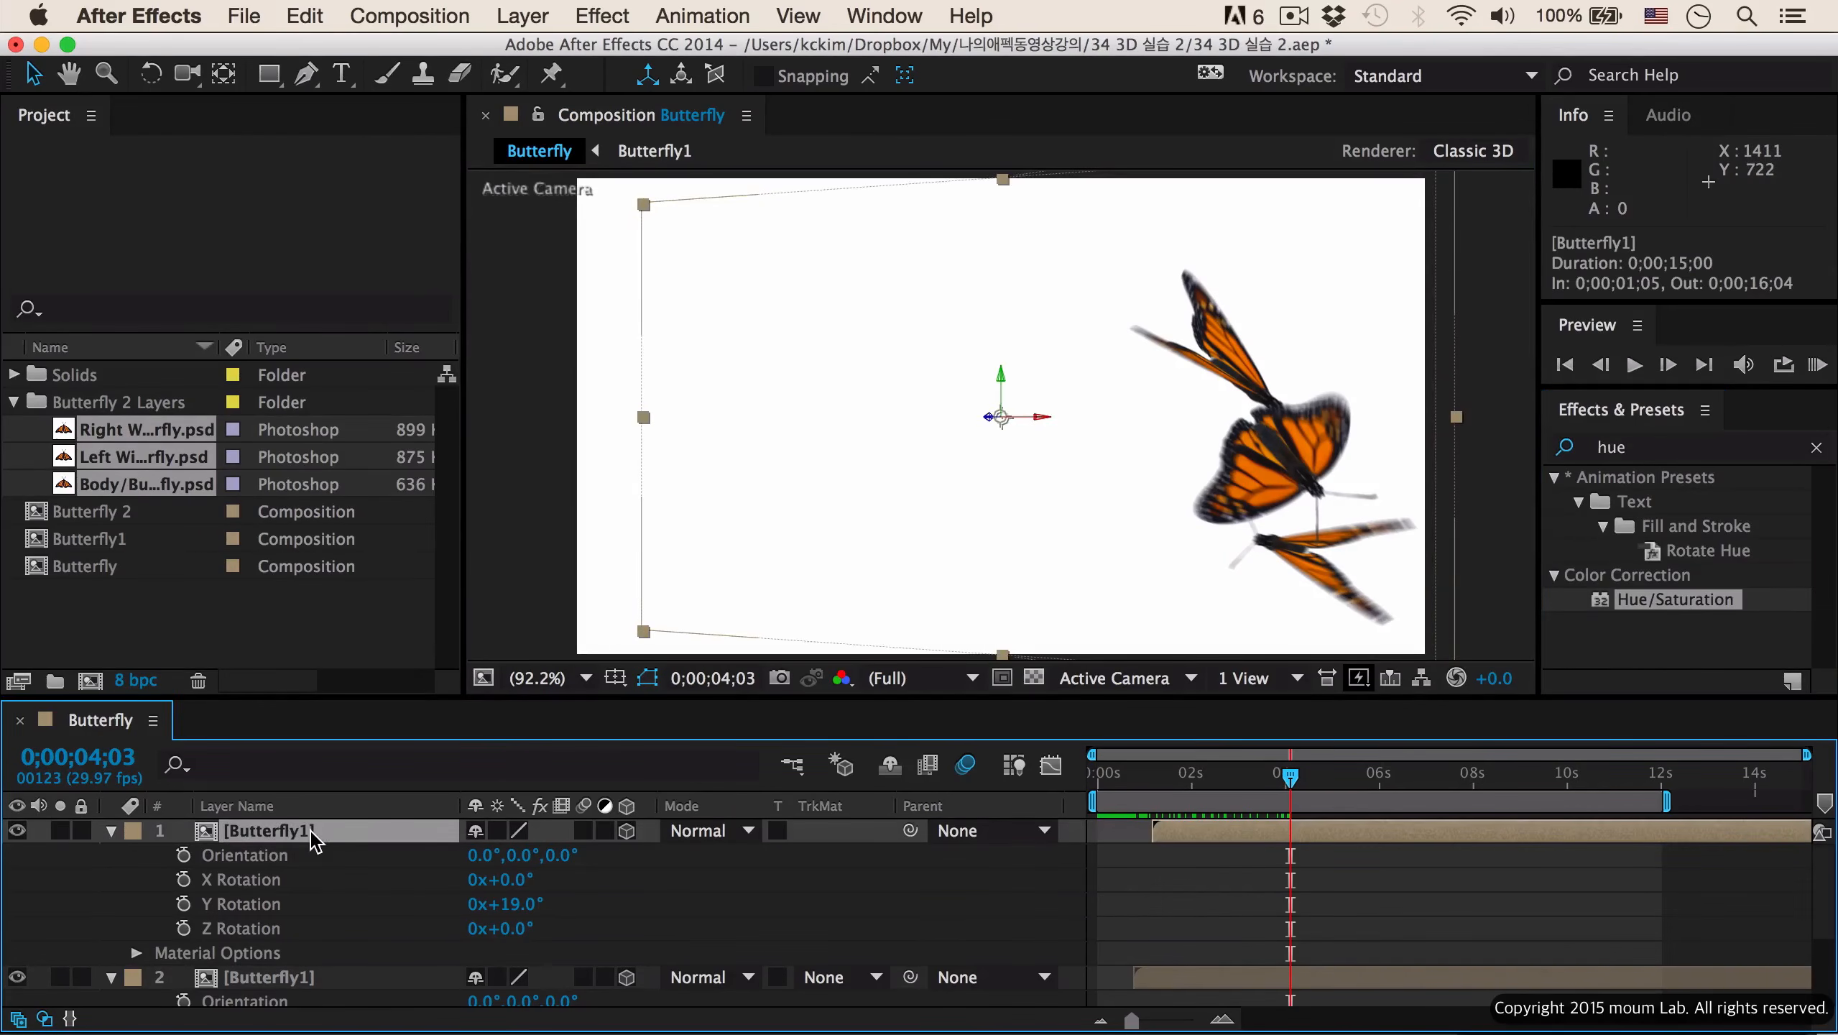
{"action": "left_click", "coordinate": [303, 986], "text": "shift"}
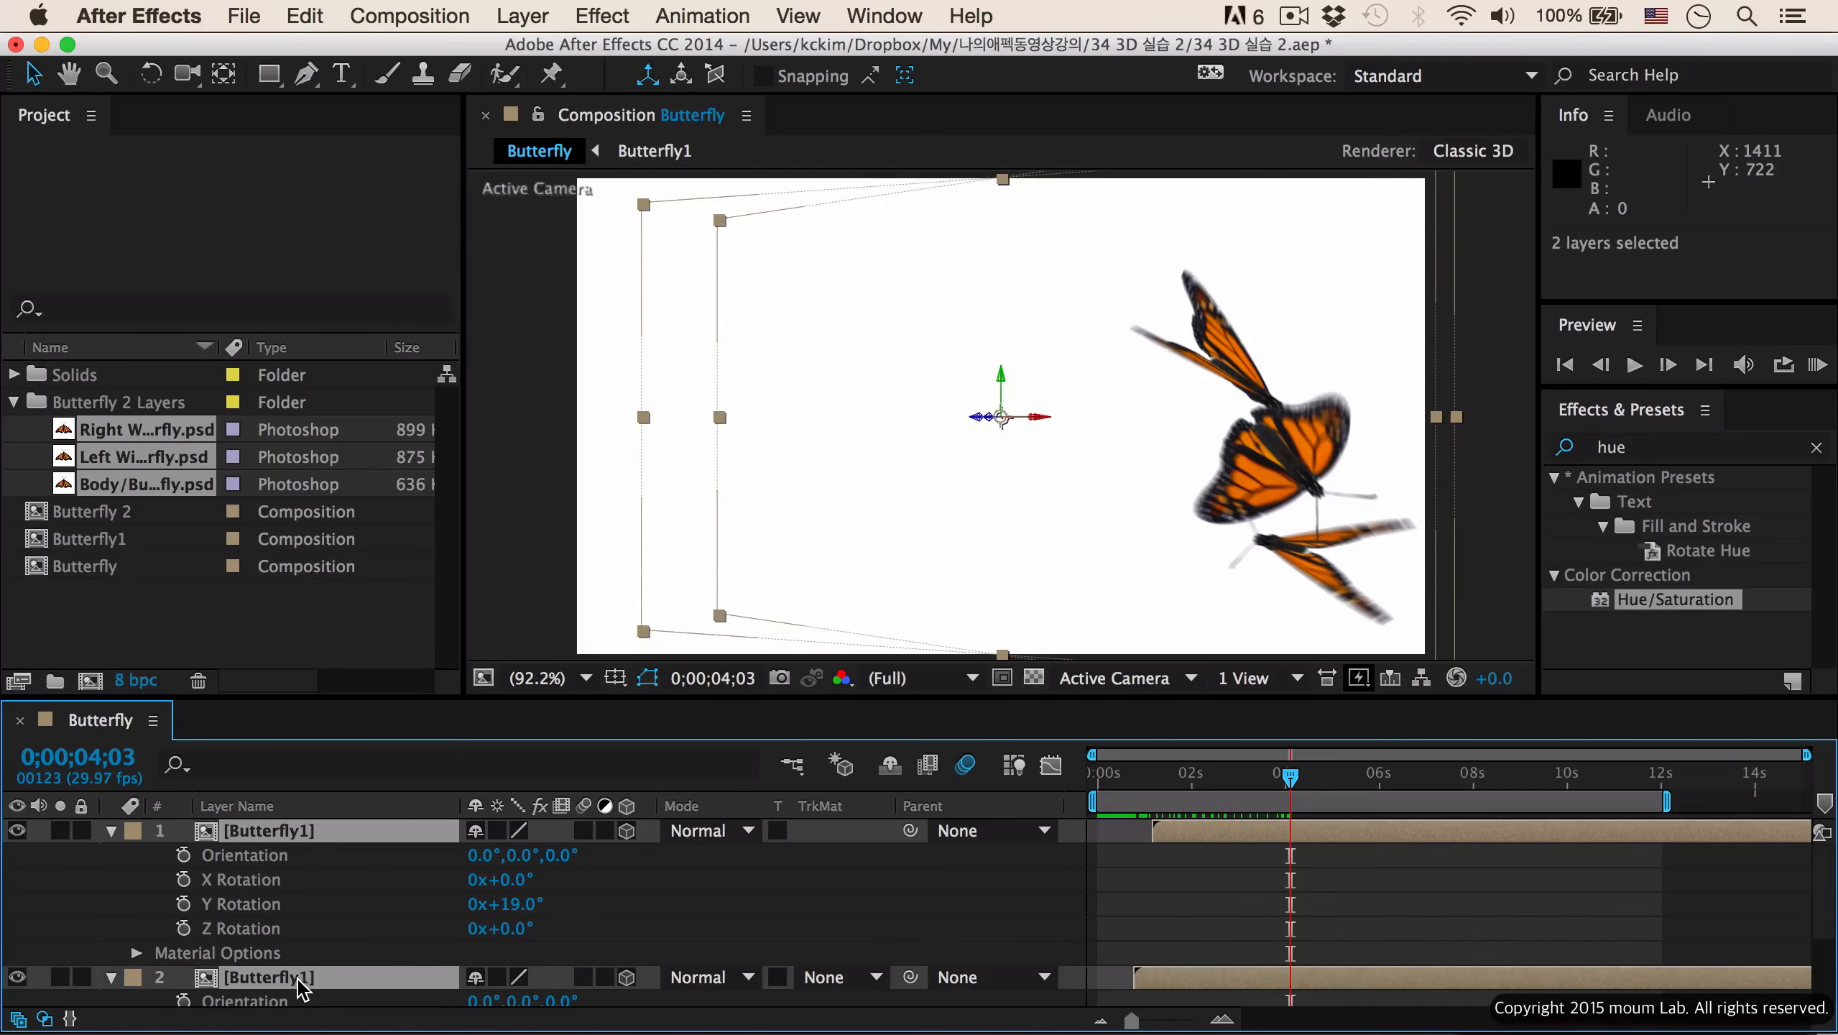
{"action": "double_click", "coordinate": [1688, 604]}
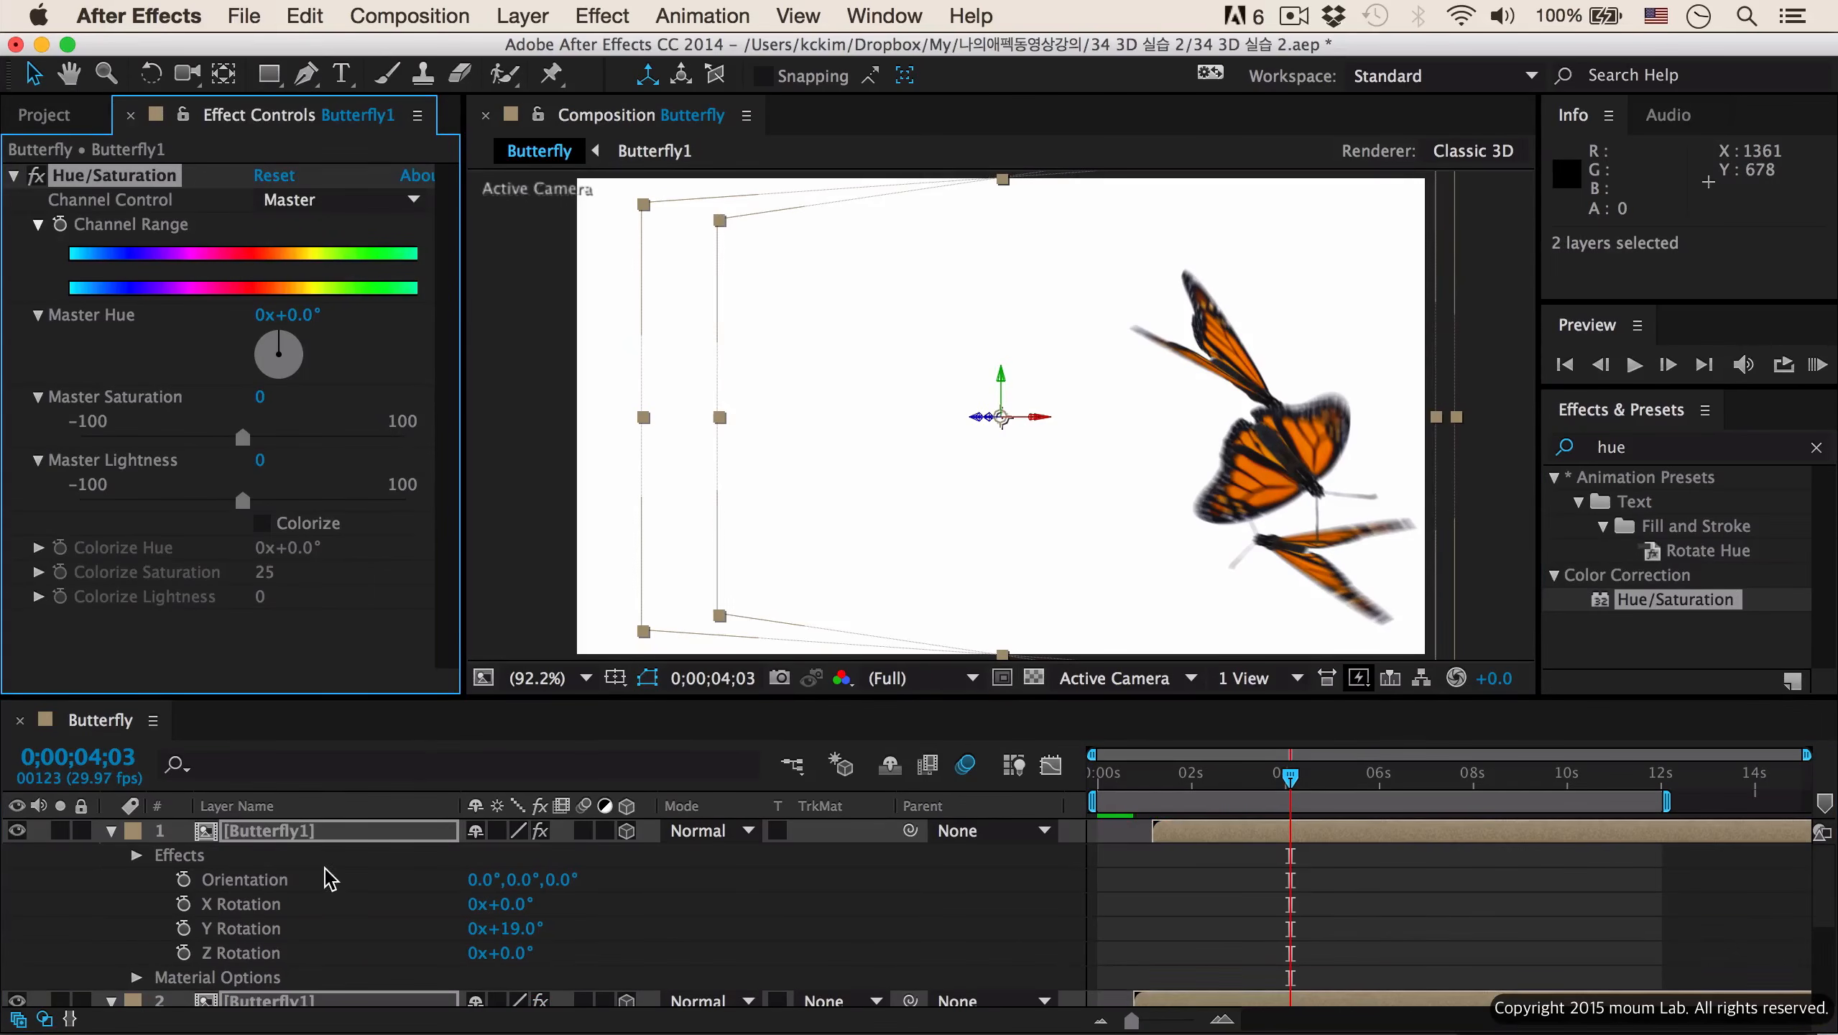
- Set Master Hue to 85° on the topmost Butterfly1 layer and 172° on the second, and scrub to check the colours
{"action": "left_click", "coordinate": [324, 842]}
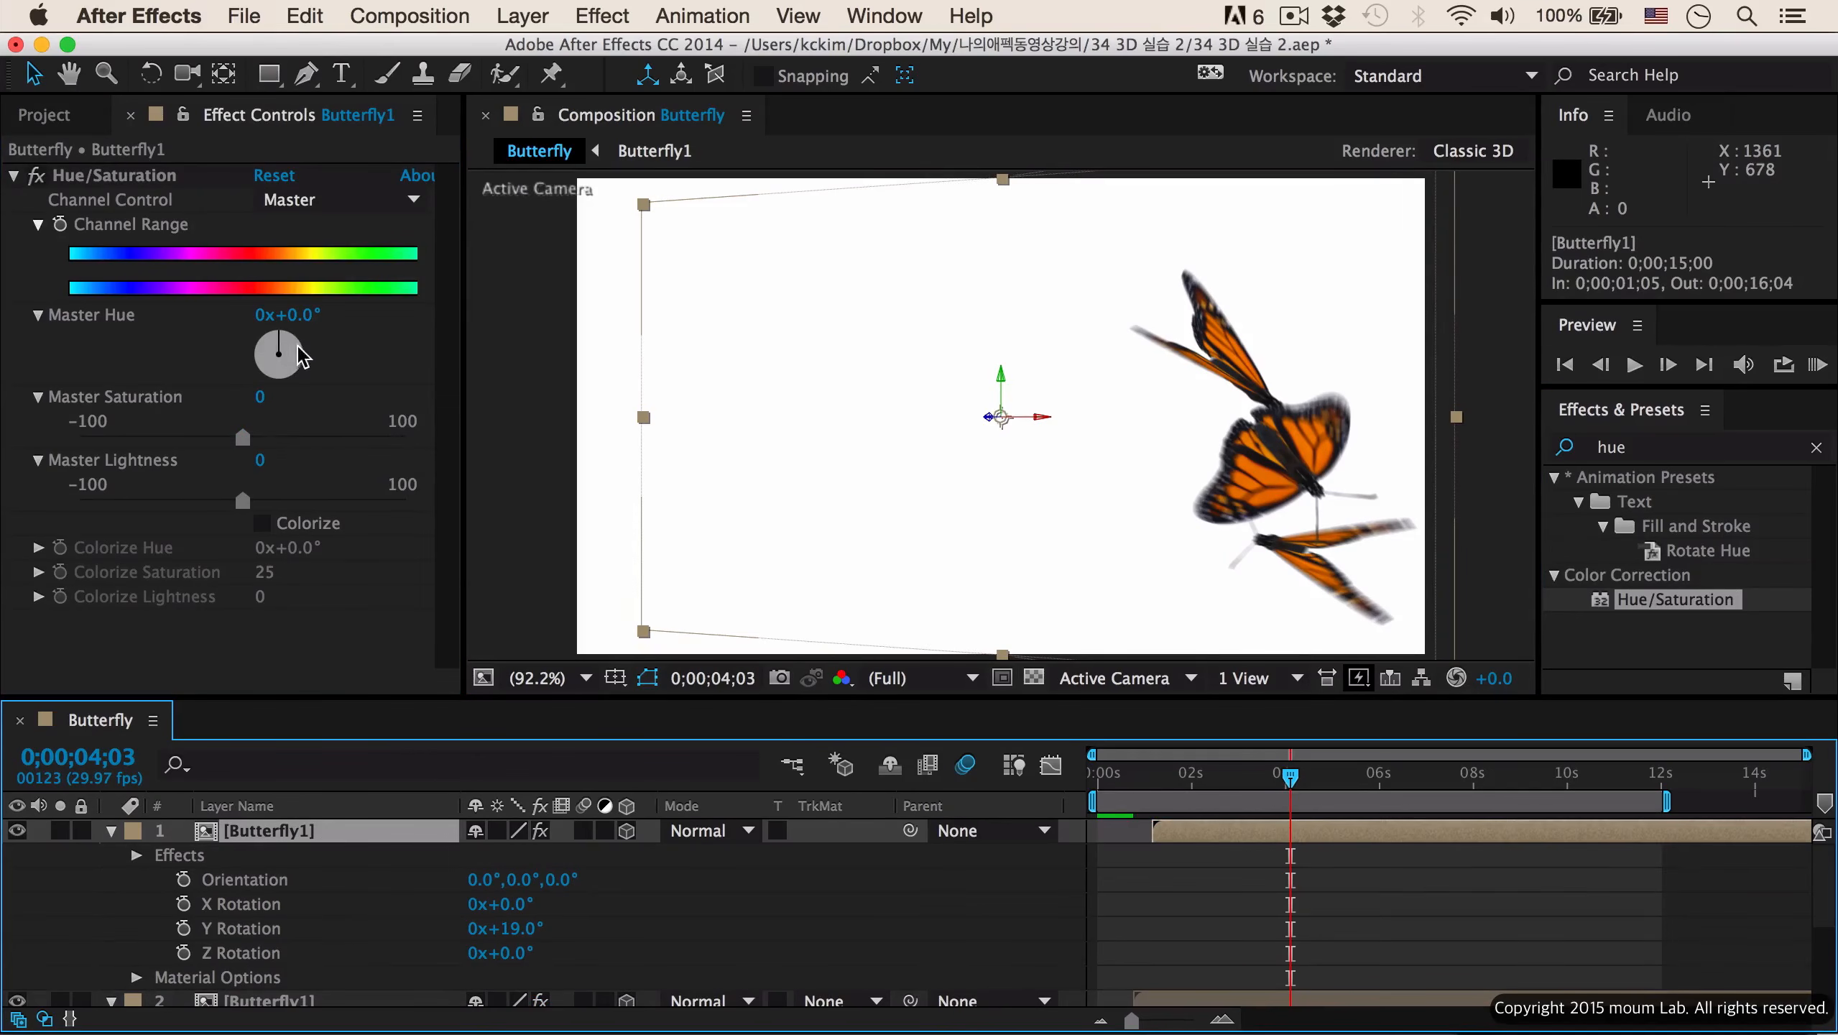
{"action": "mouse_move", "coordinate": [294, 340]}
{"action": "left_mouse_down"}
{"action": "mouse_move", "coordinate": [295, 378]}
{"action": "mouse_move", "coordinate": [309, 360]}
{"action": "left_mouse_up"}
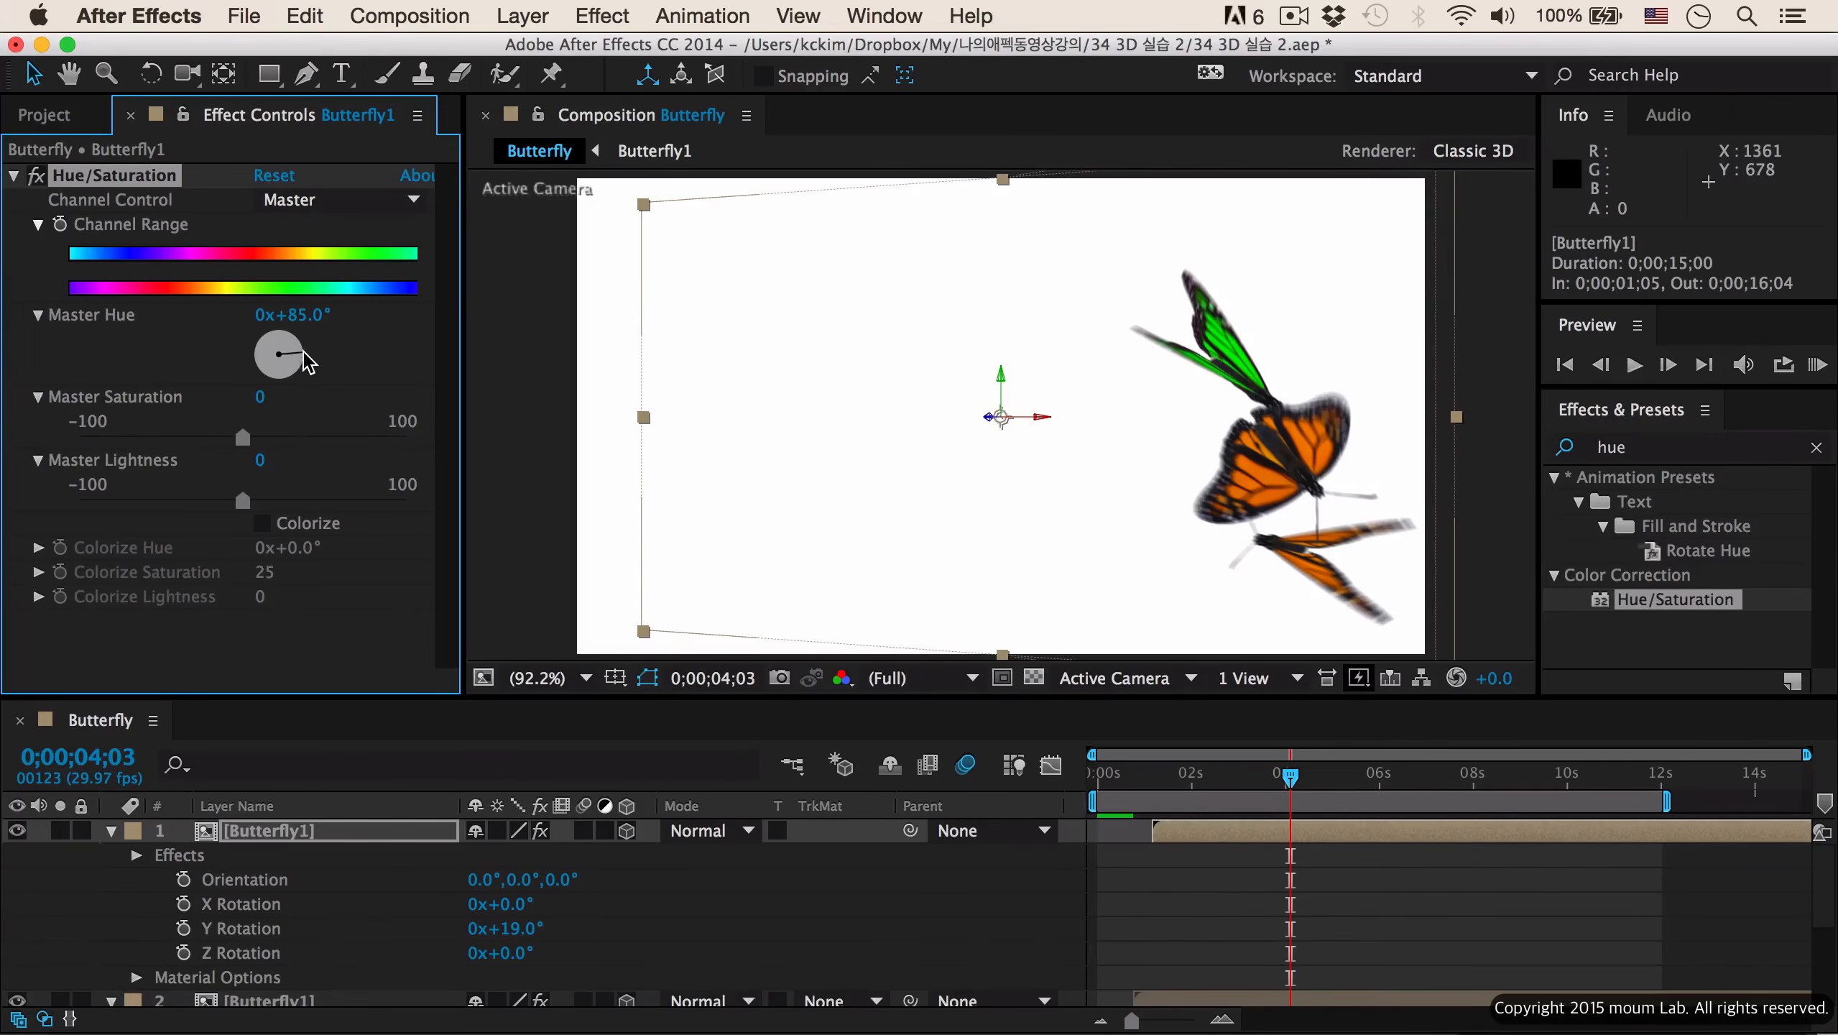
{"action": "left_click", "coordinate": [334, 1000]}
{"action": "scroll", "coordinate": [334, 982], "scroll_direction": "down", "scroll_amount": 1}
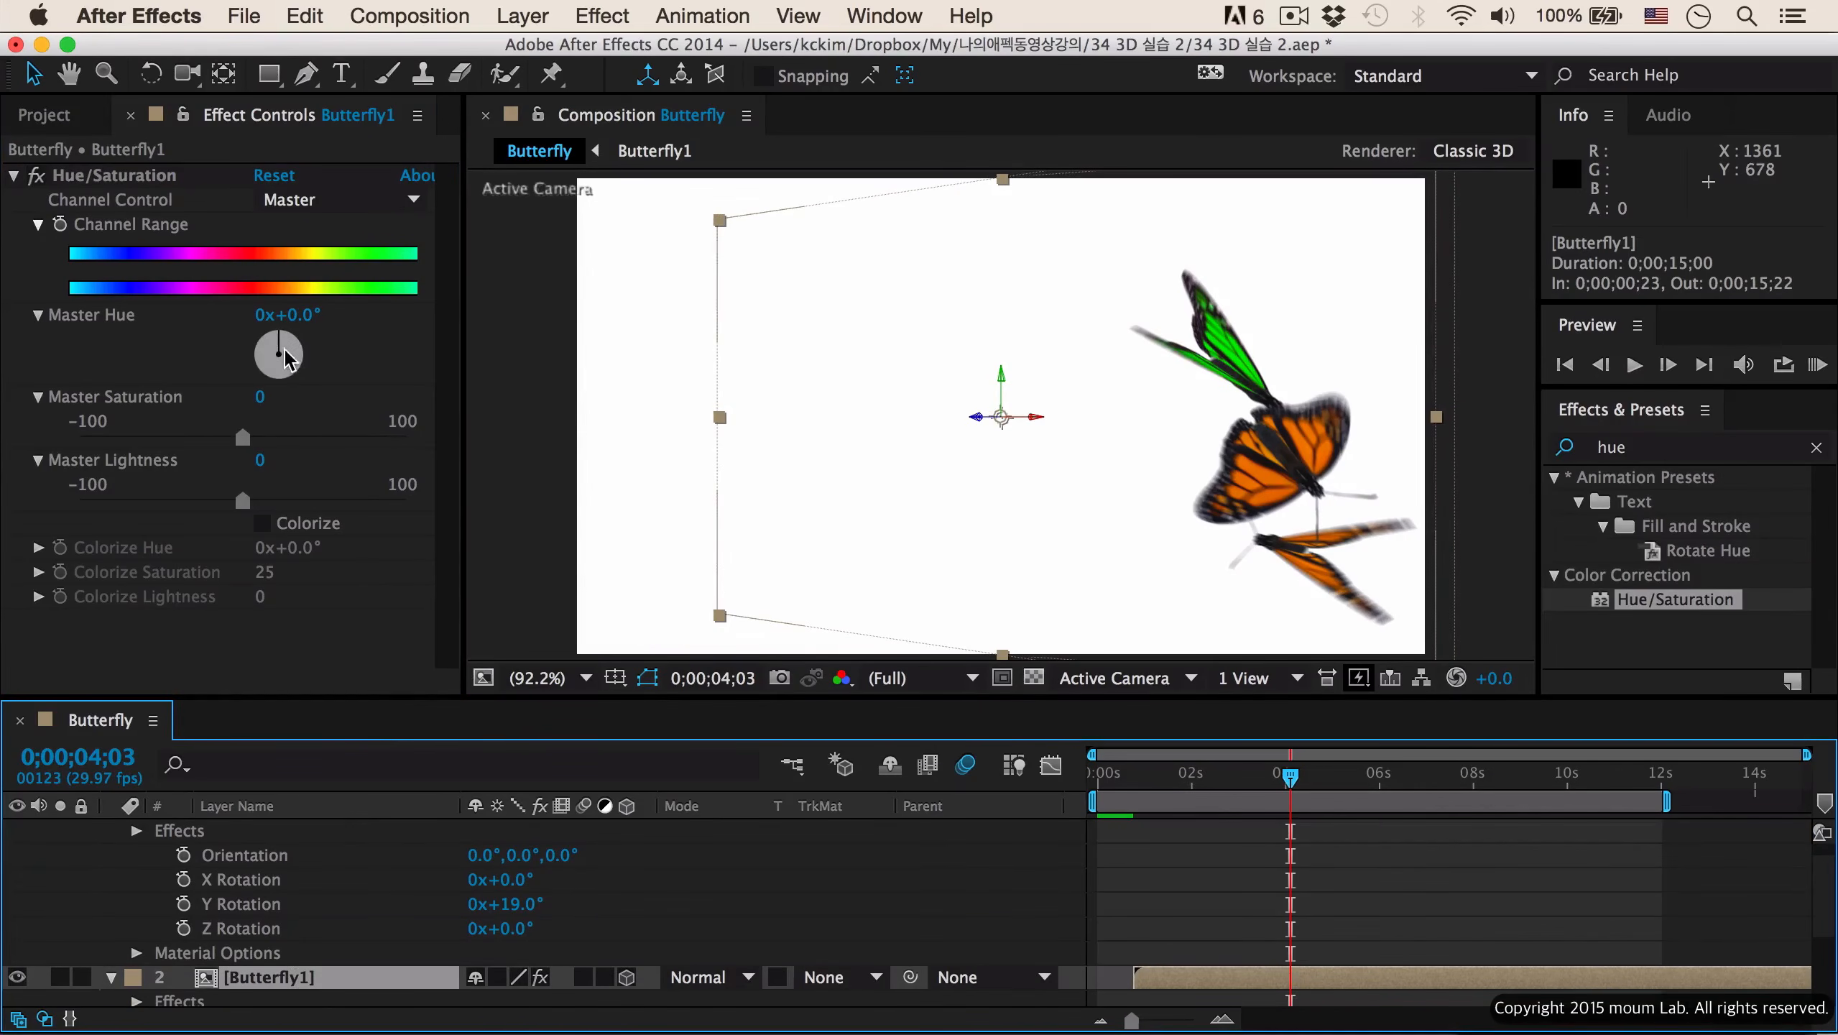
{"action": "left_click_drag", "start_coordinate": [288, 358], "coordinate": [287, 391]}
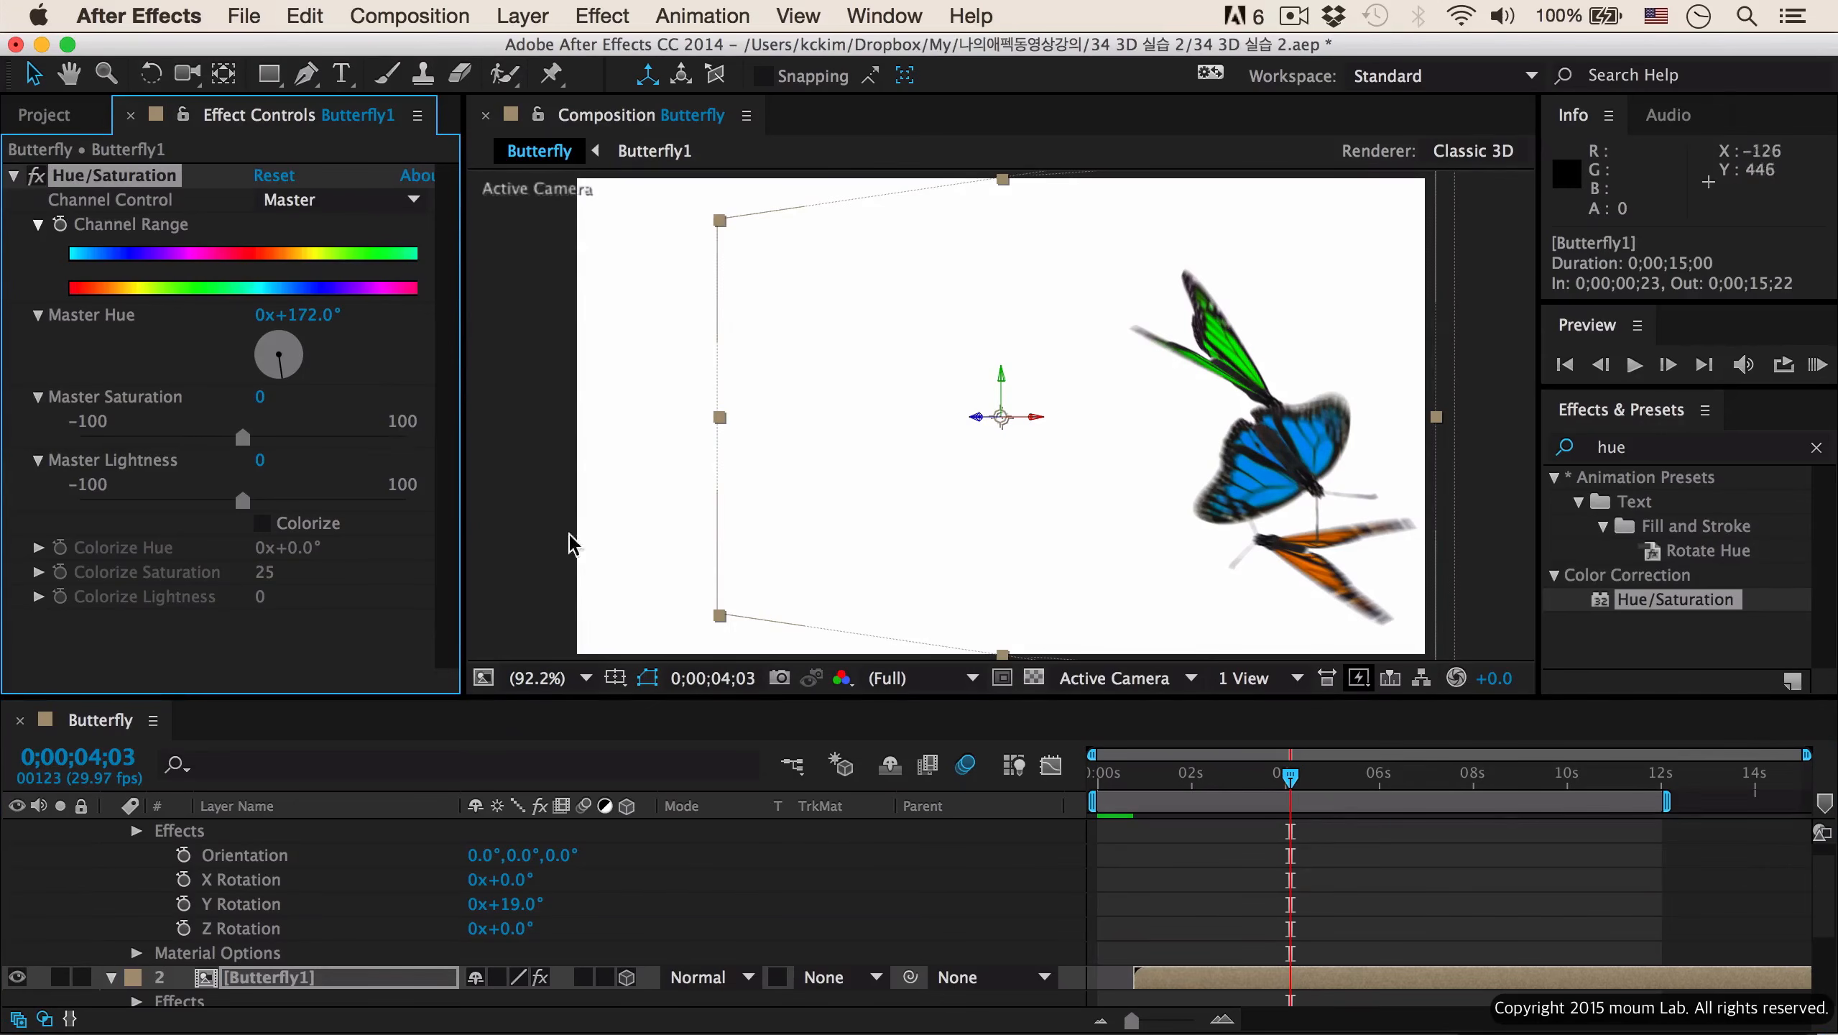
{"action": "left_click", "coordinate": [536, 525]}
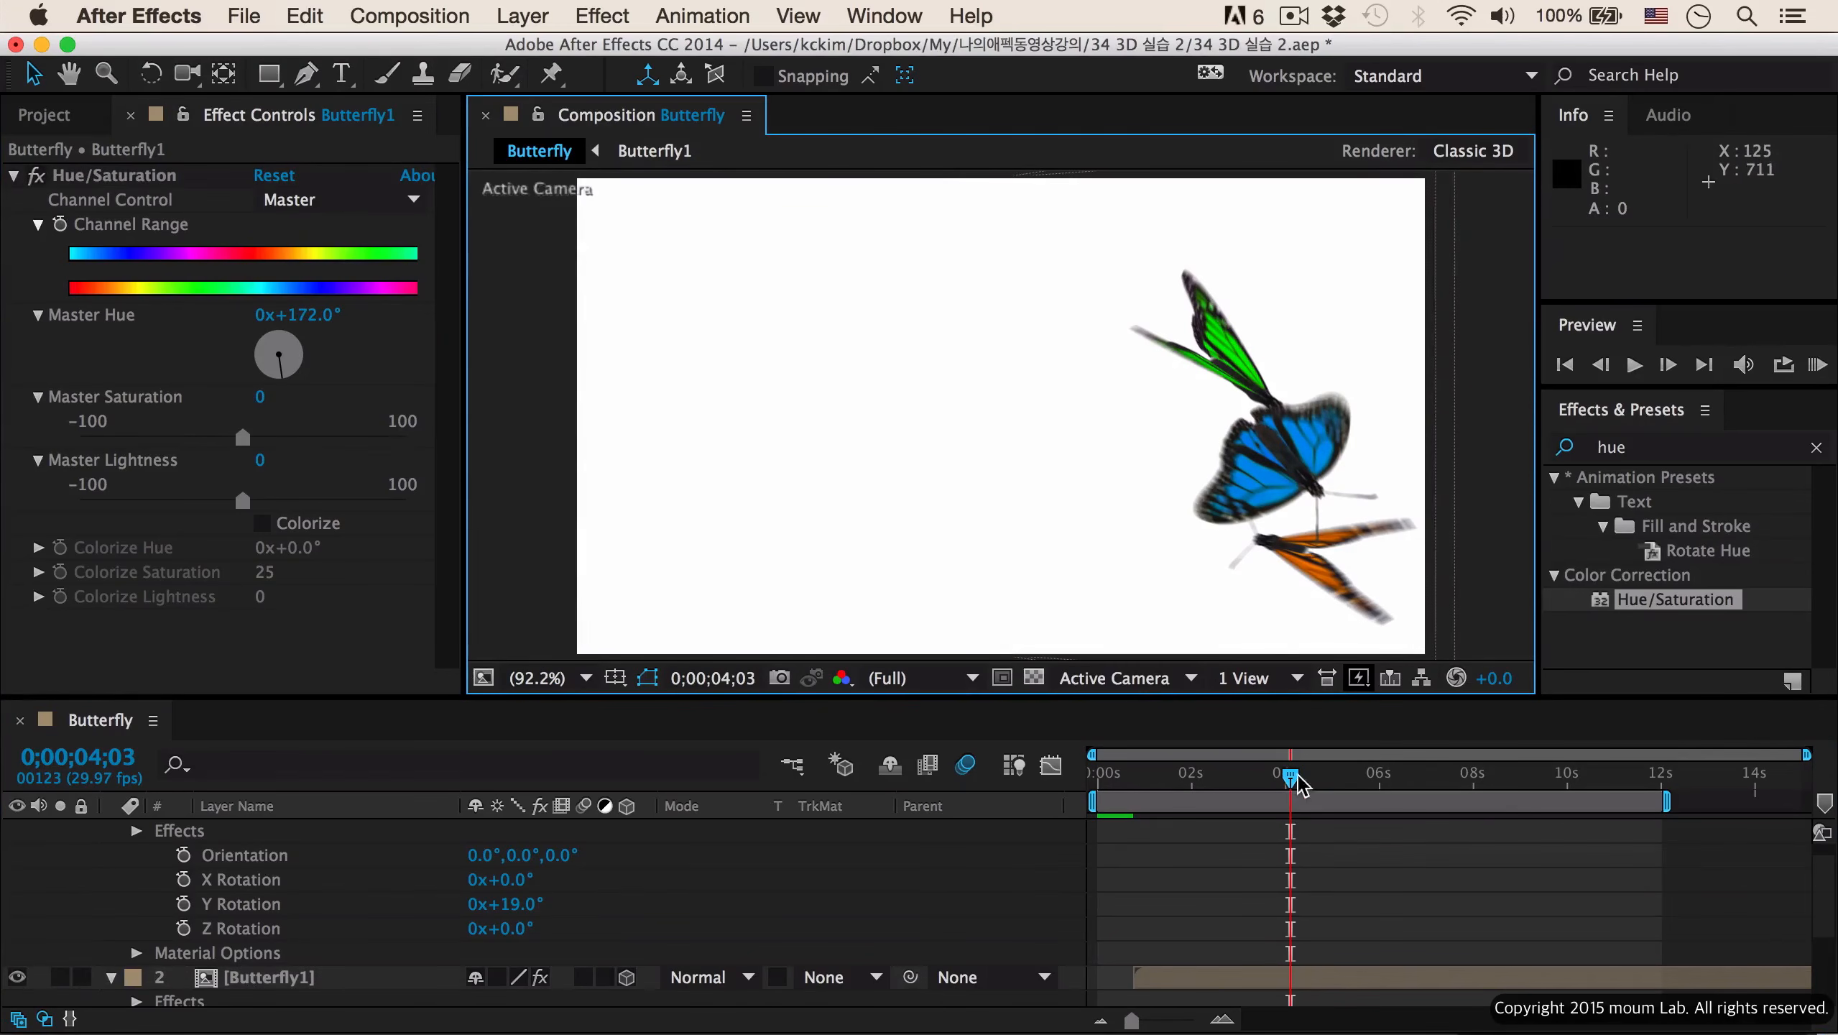
{"action": "left_click_drag", "start_coordinate": [1287, 780], "coordinate": [1289, 826]}
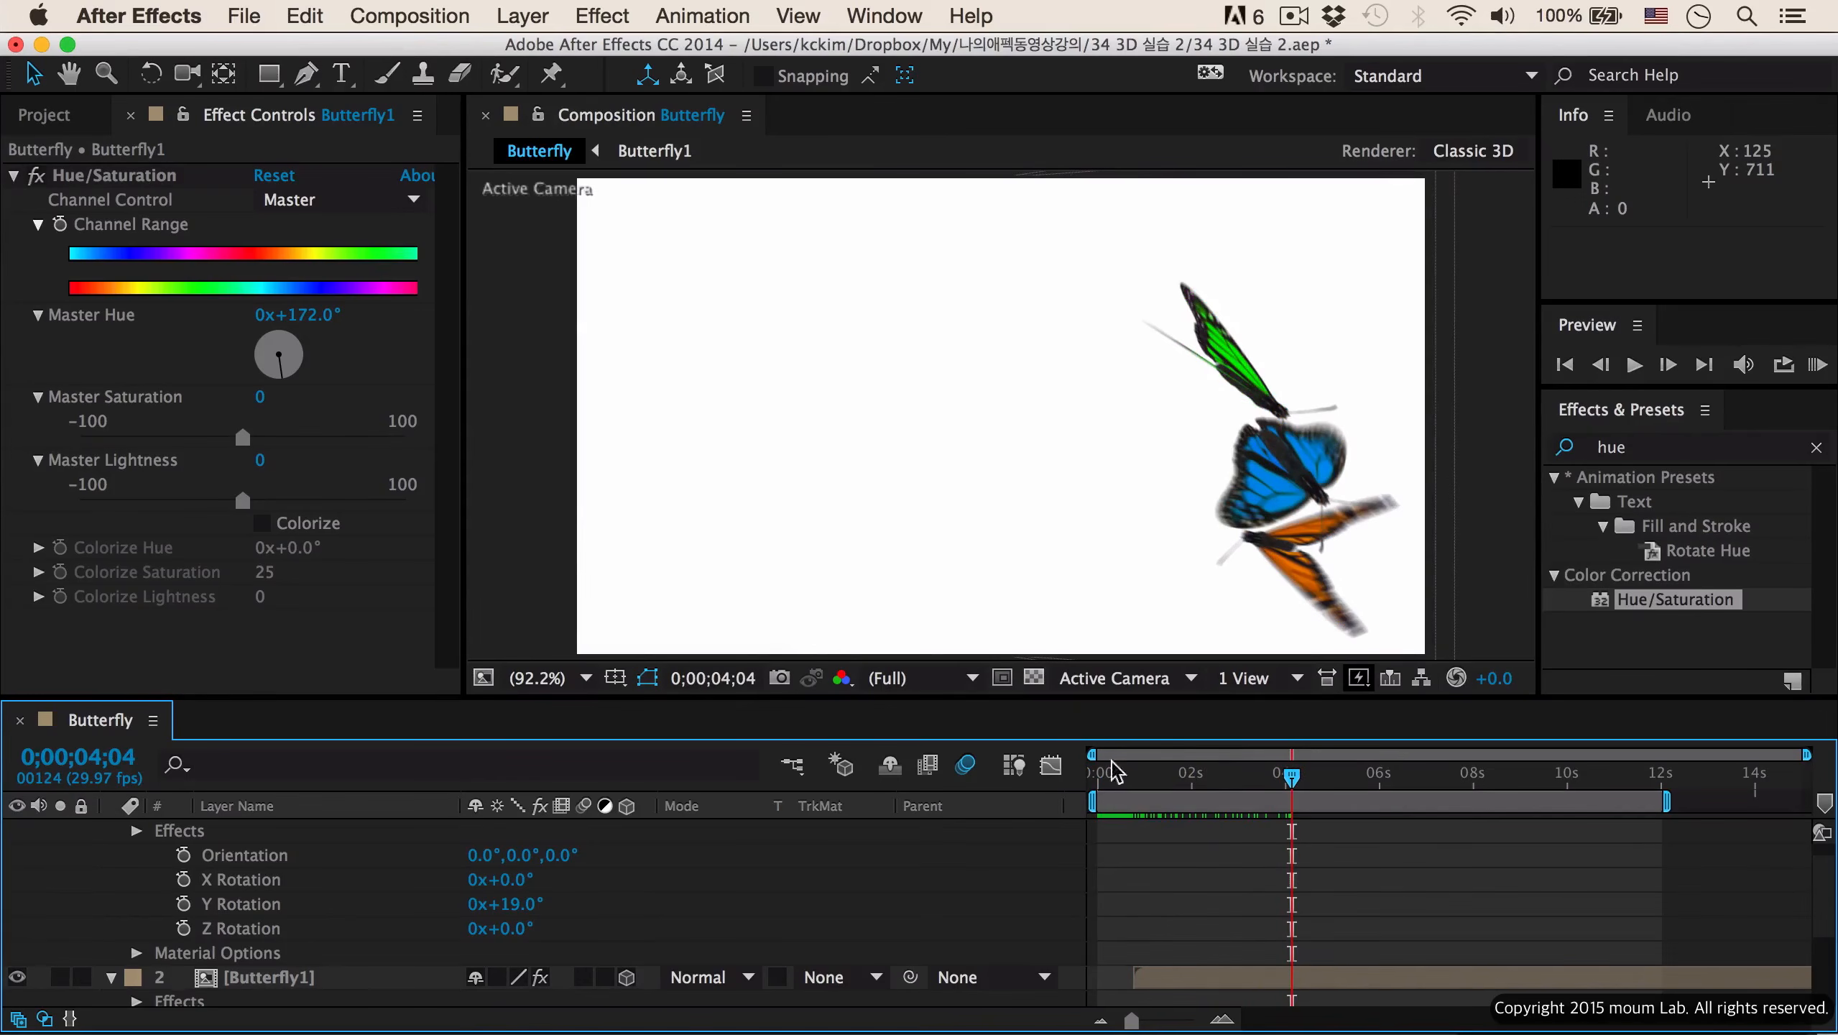
- Import Flower.jpg from the 34 3D 실습 2 folder into the project
{"action": "key", "text": "super+0"}
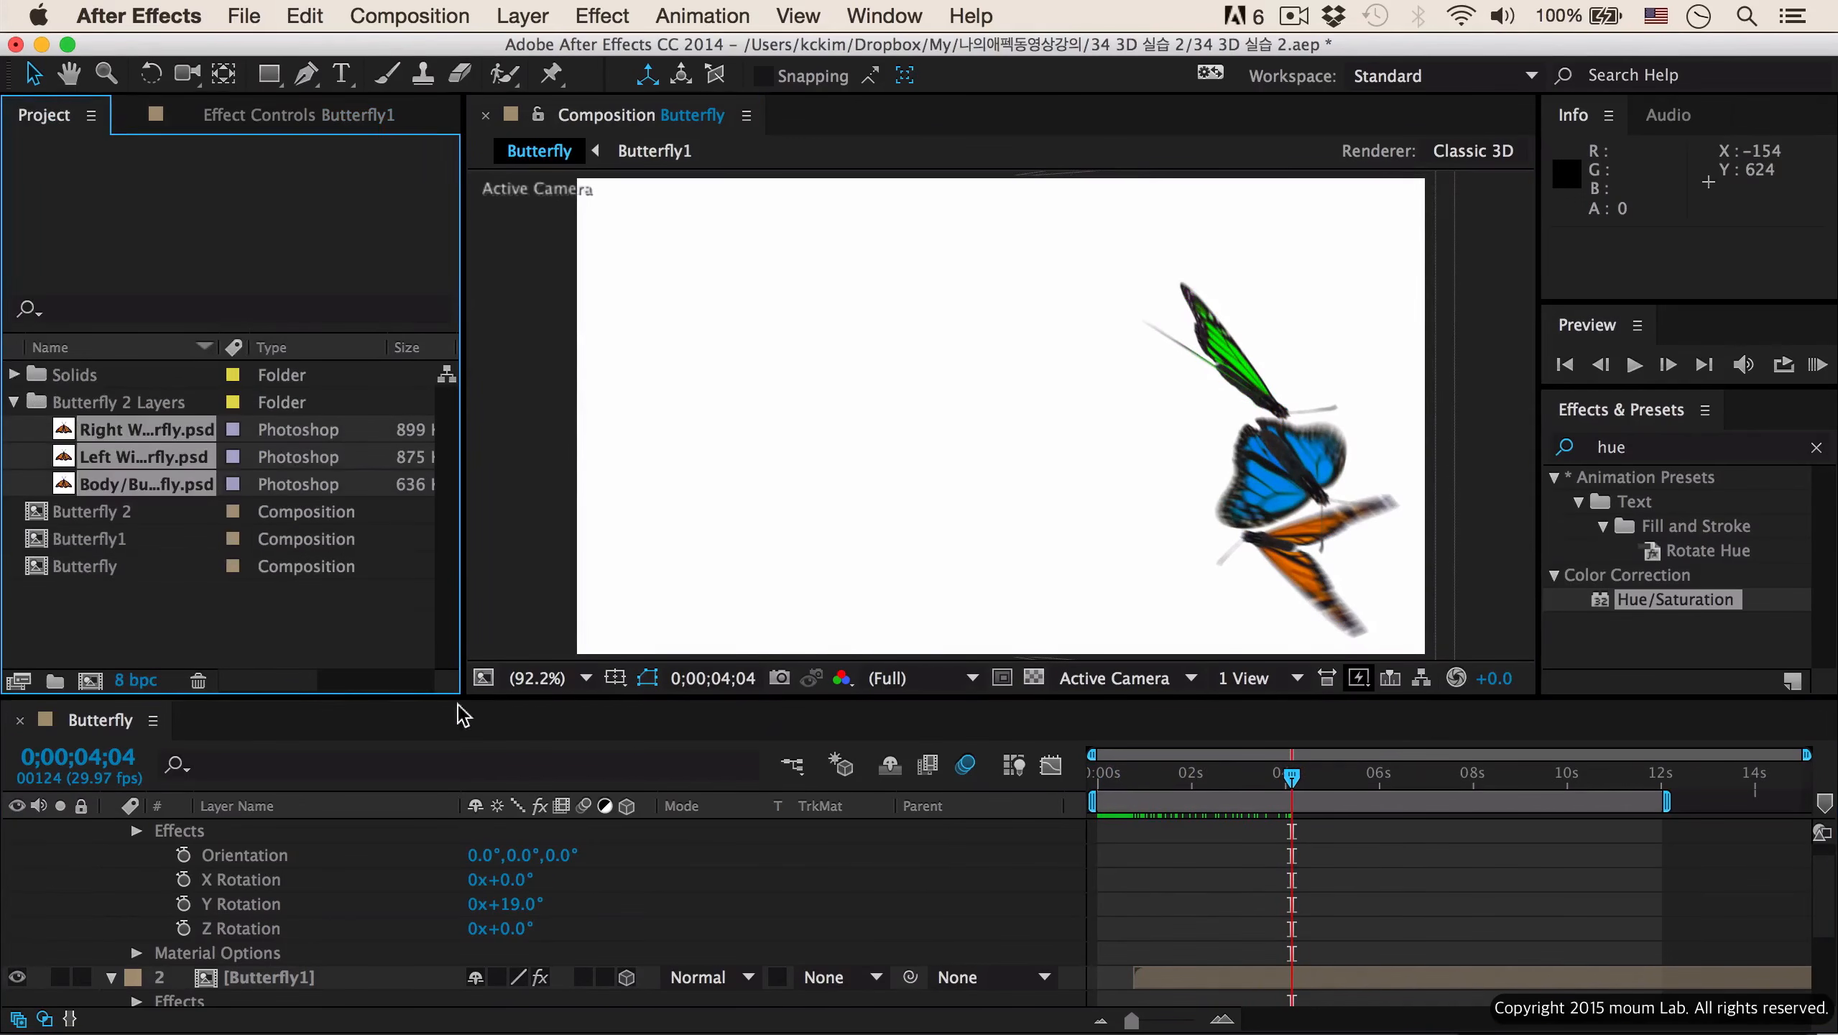
{"action": "double_click", "coordinate": [151, 626]}
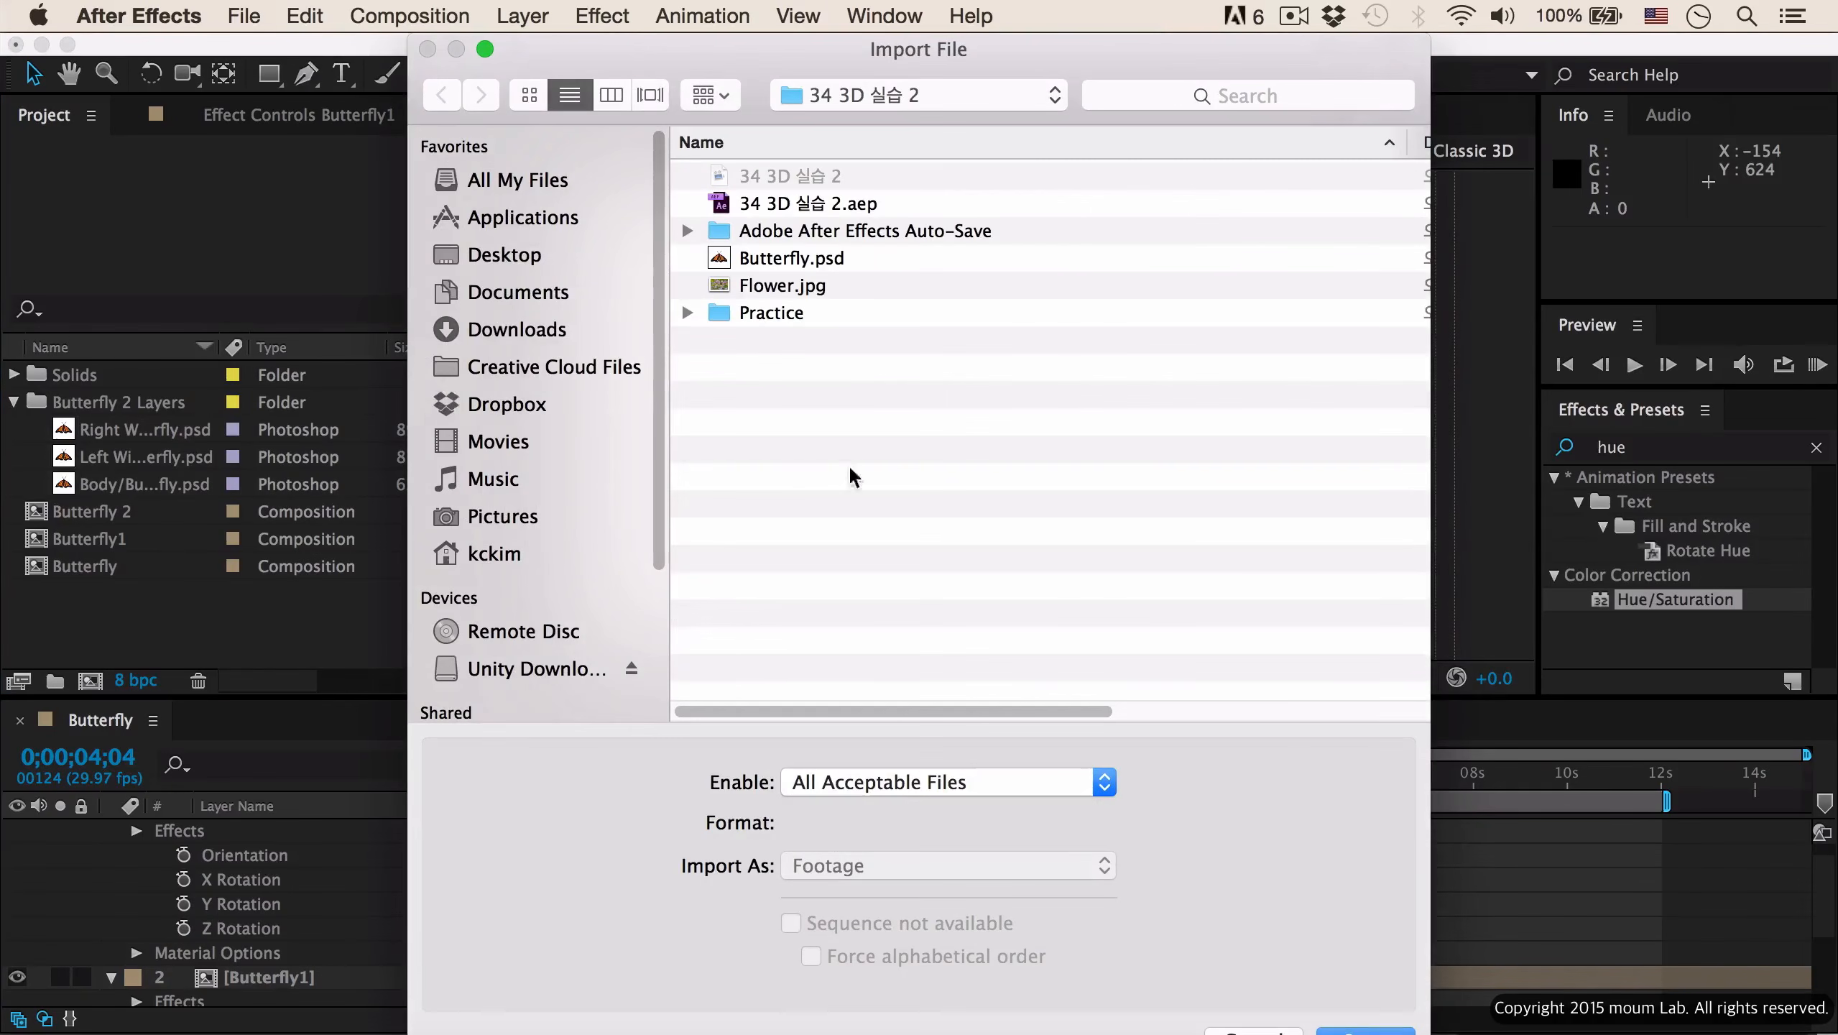
{"action": "double_click", "coordinate": [818, 290]}
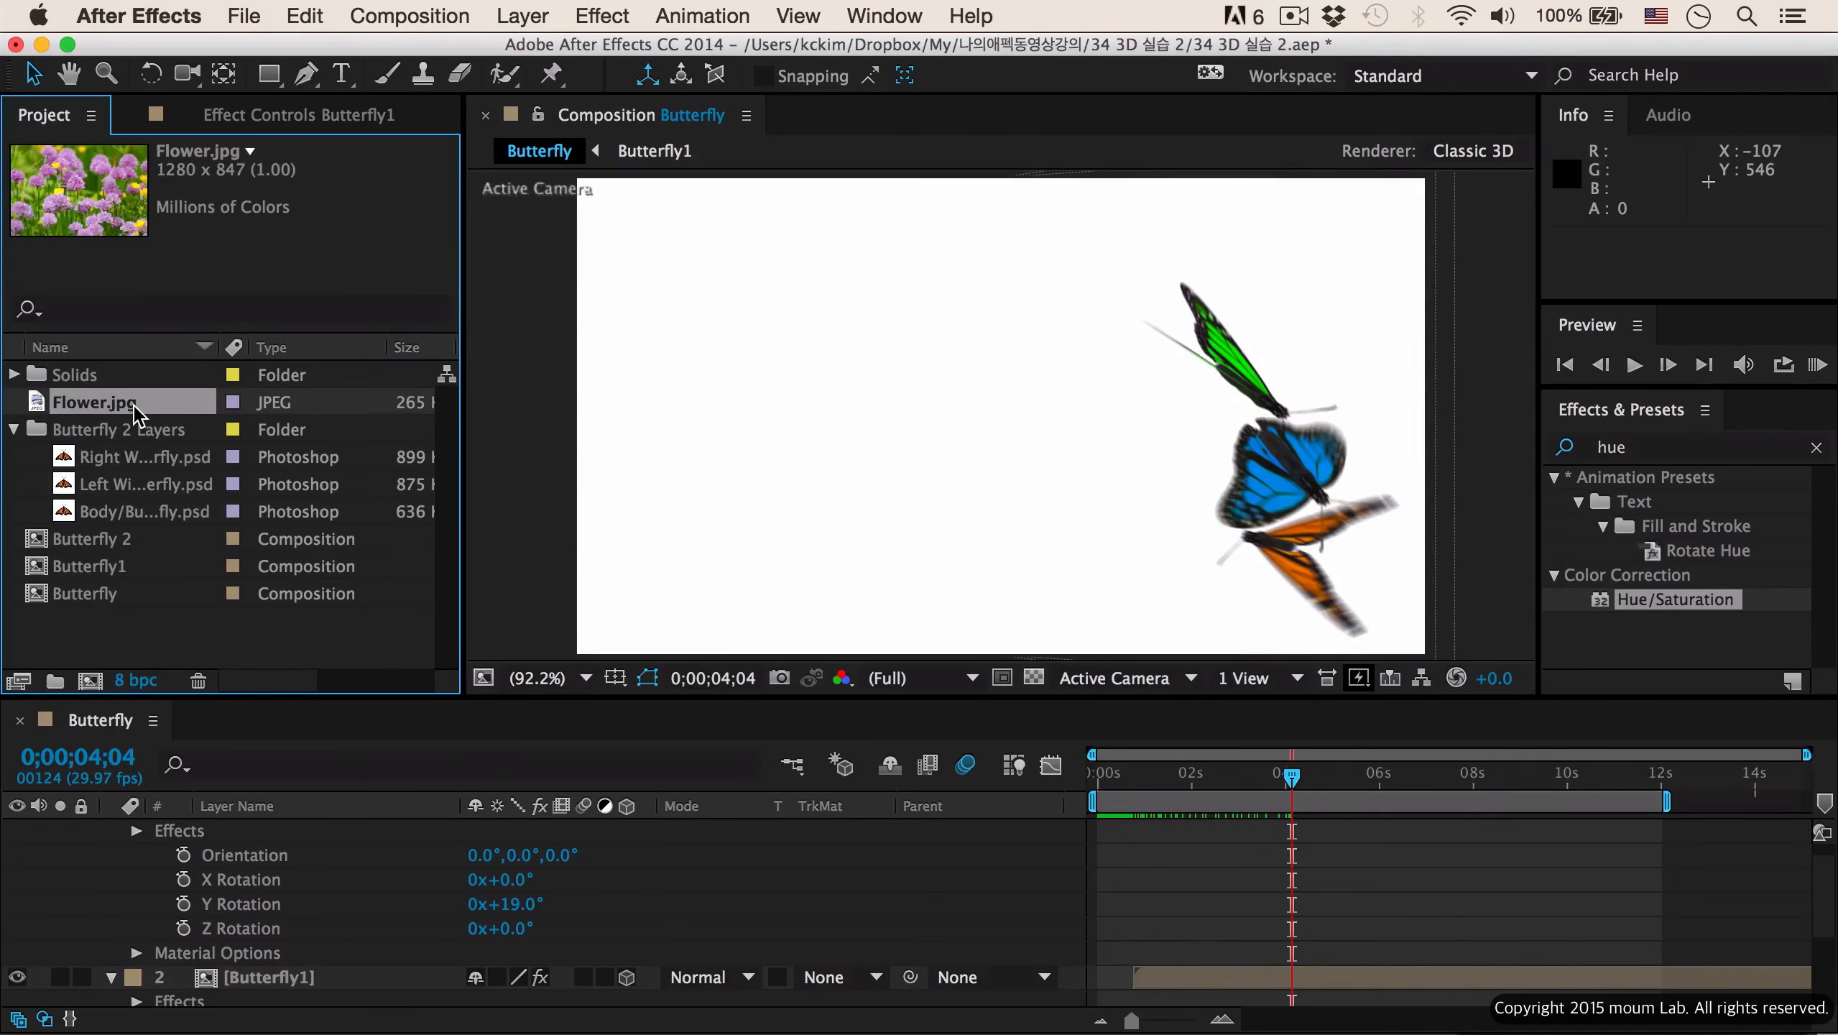
- Add Flower.jpg to the Butterfly composition beneath all three butterfly layers and play a RAM preview
{"action": "left_click_drag", "start_coordinate": [133, 411], "coordinate": [293, 920]}
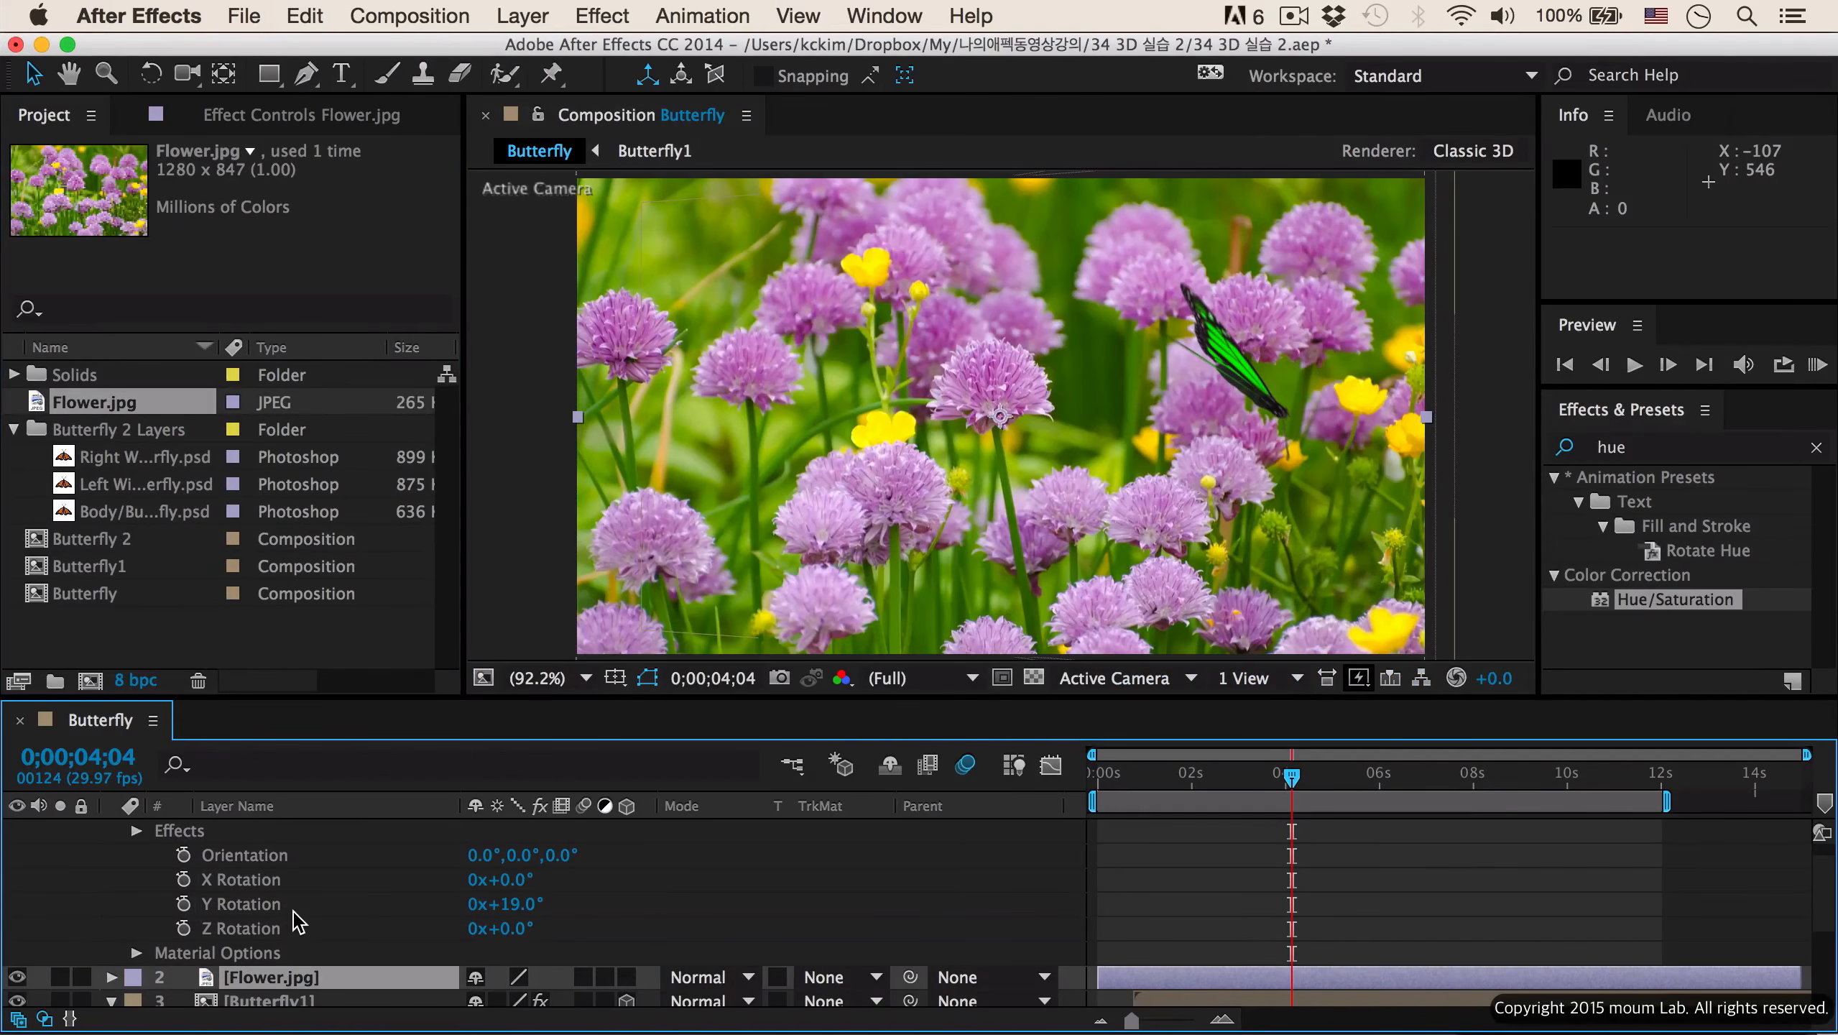
{"action": "key", "text": "super+["}
{"action": "key", "text": "super+["}
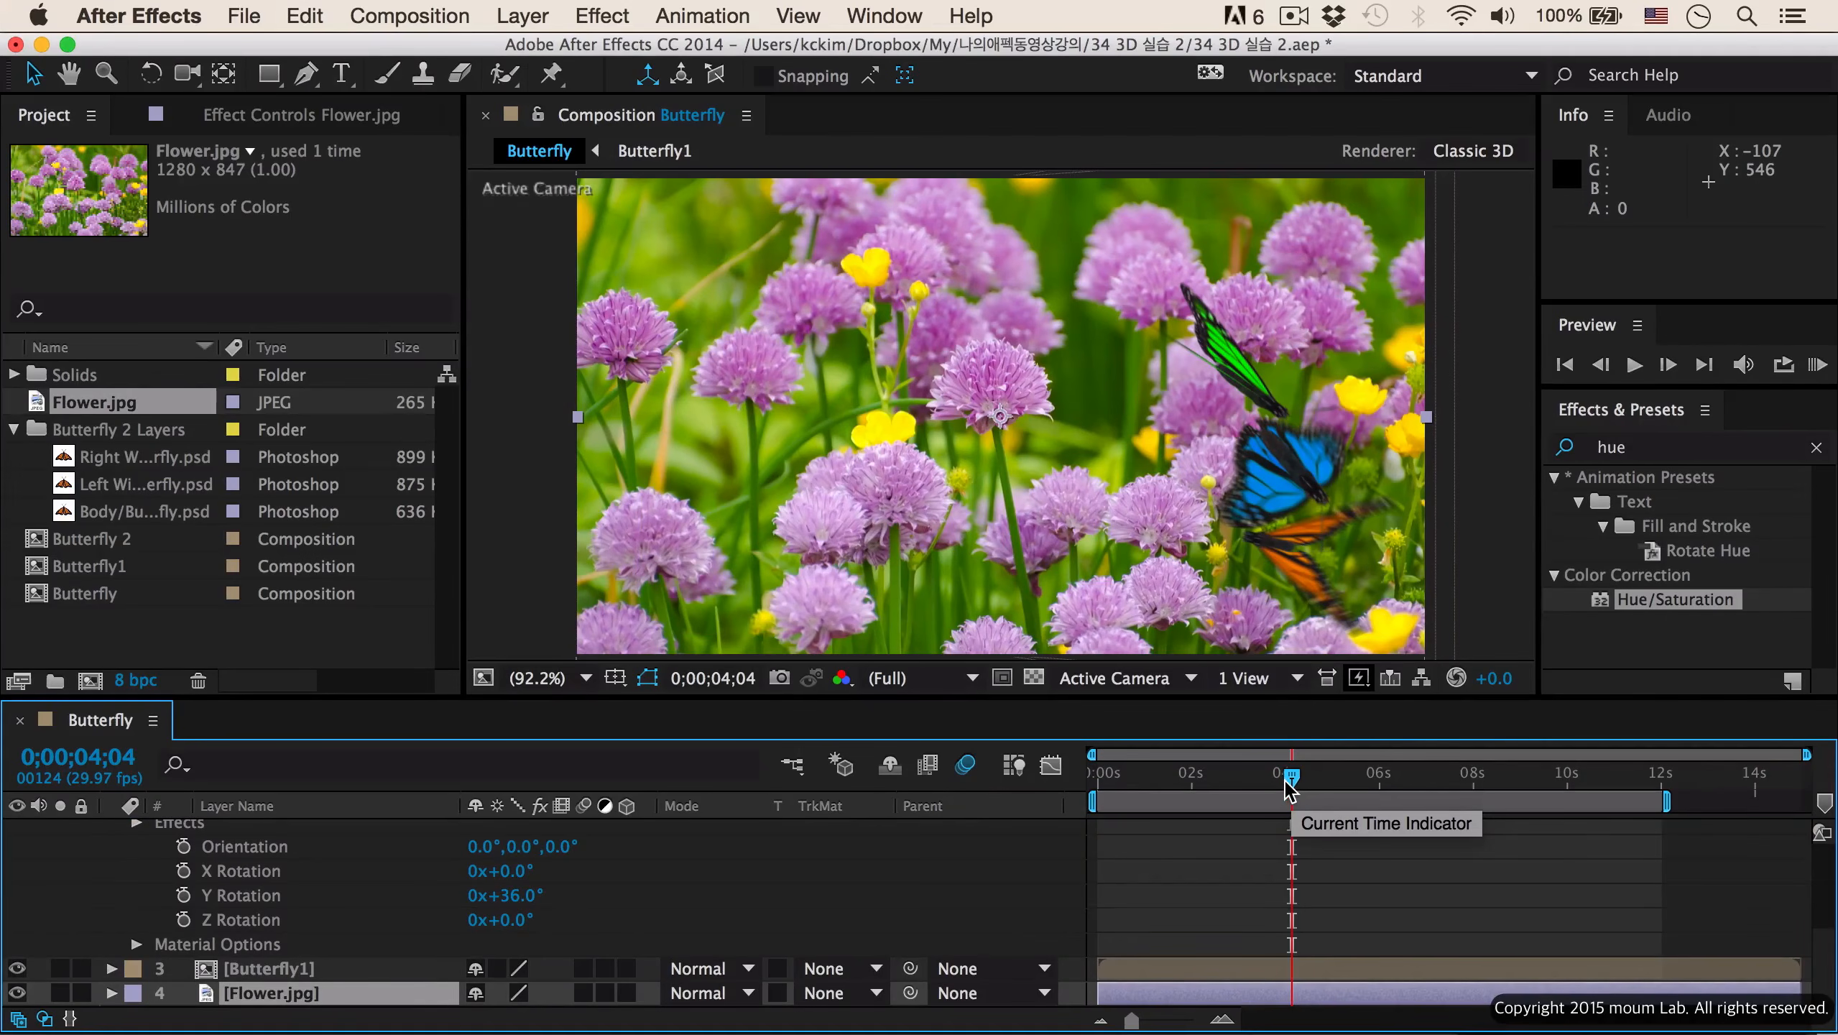
{"action": "key", "text": "space"}
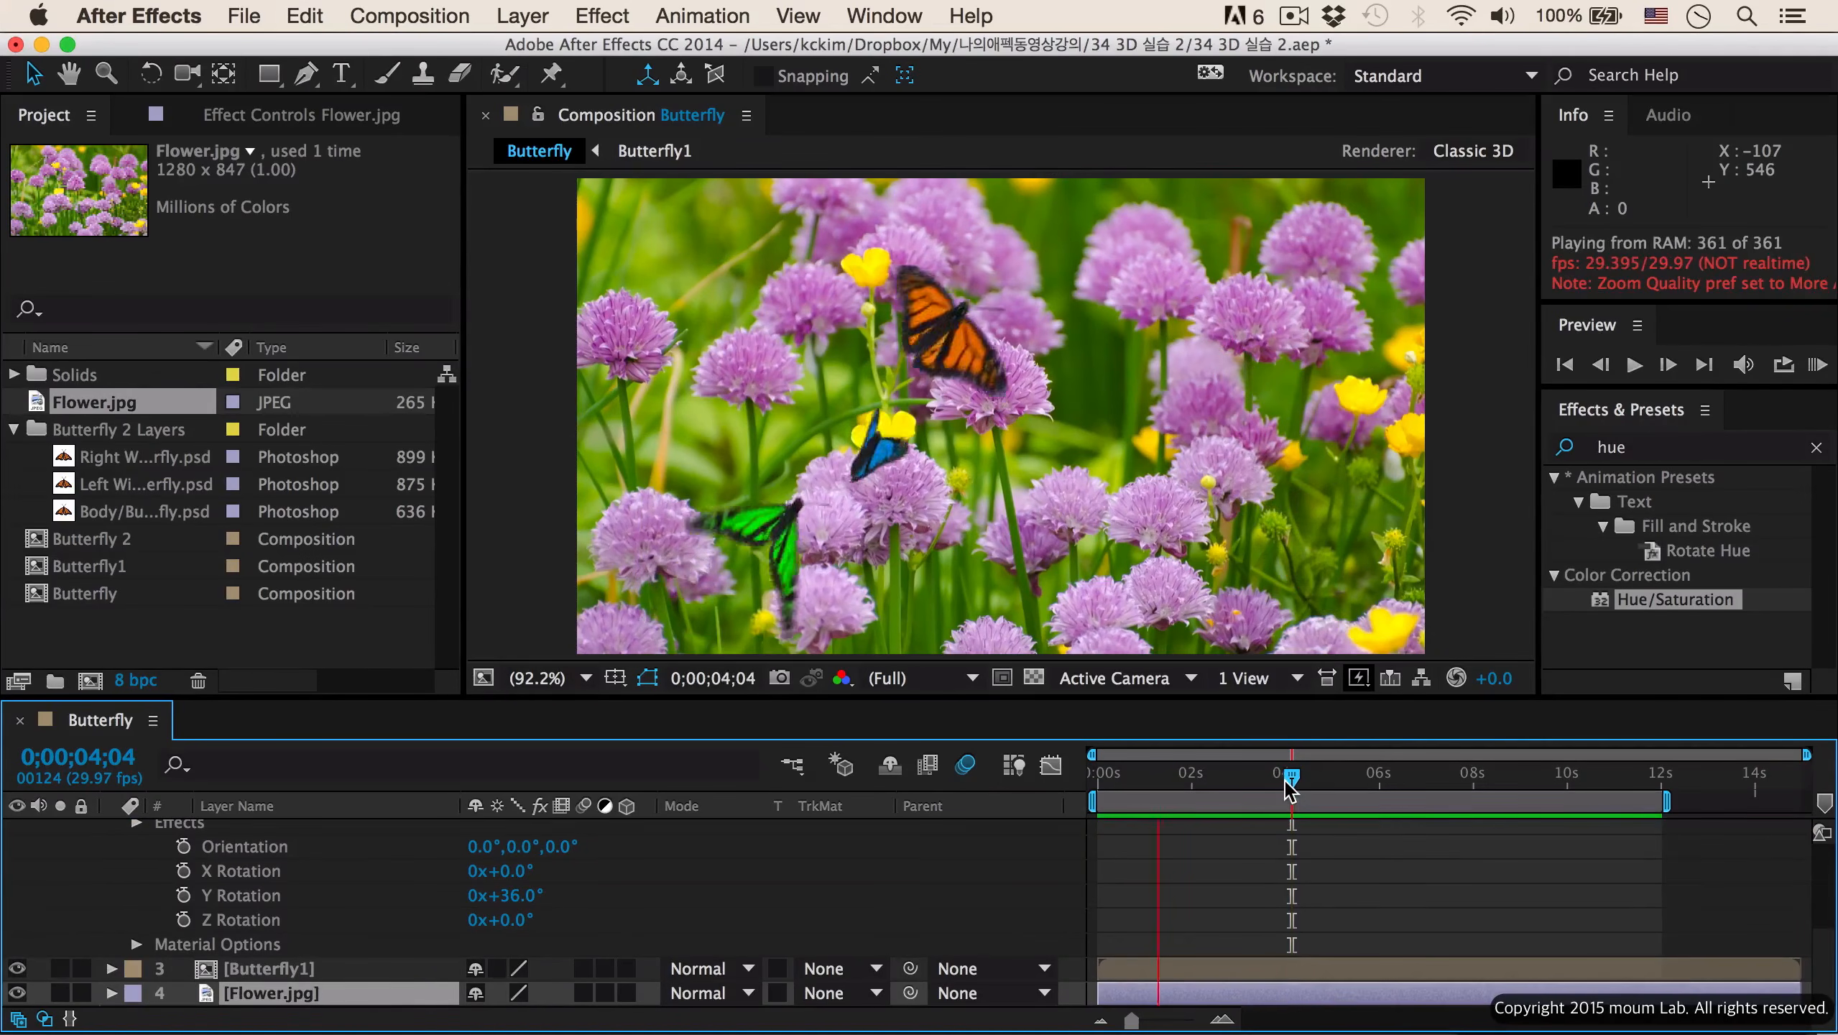